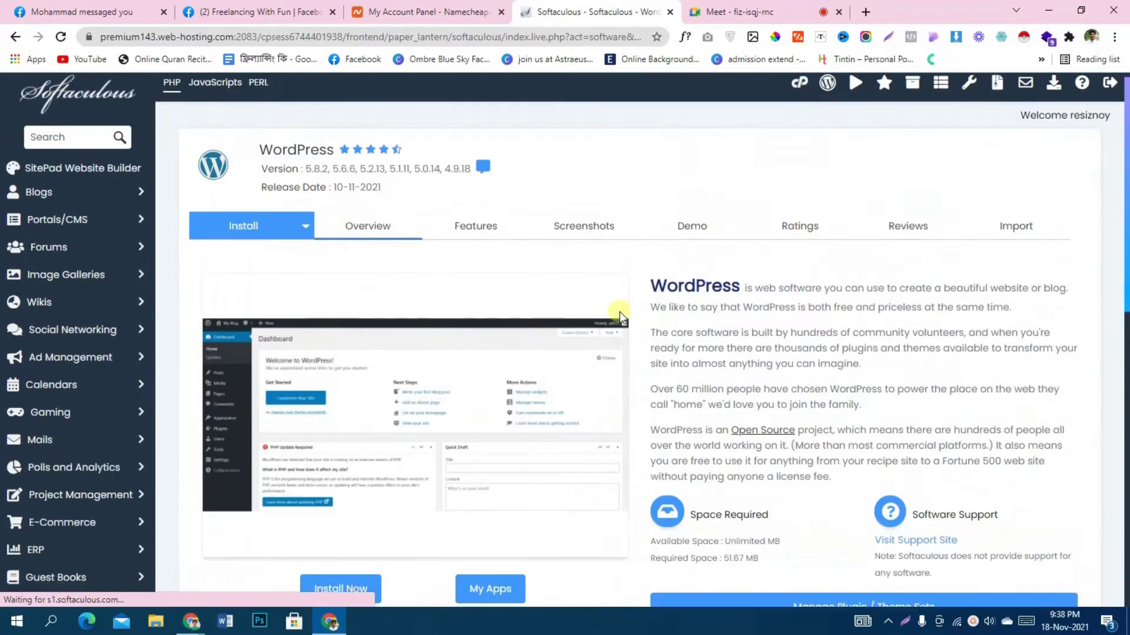
Open the WordPress installation form from the software's overview page
scroll(619, 312, "down", 5)
left_click(365, 328)
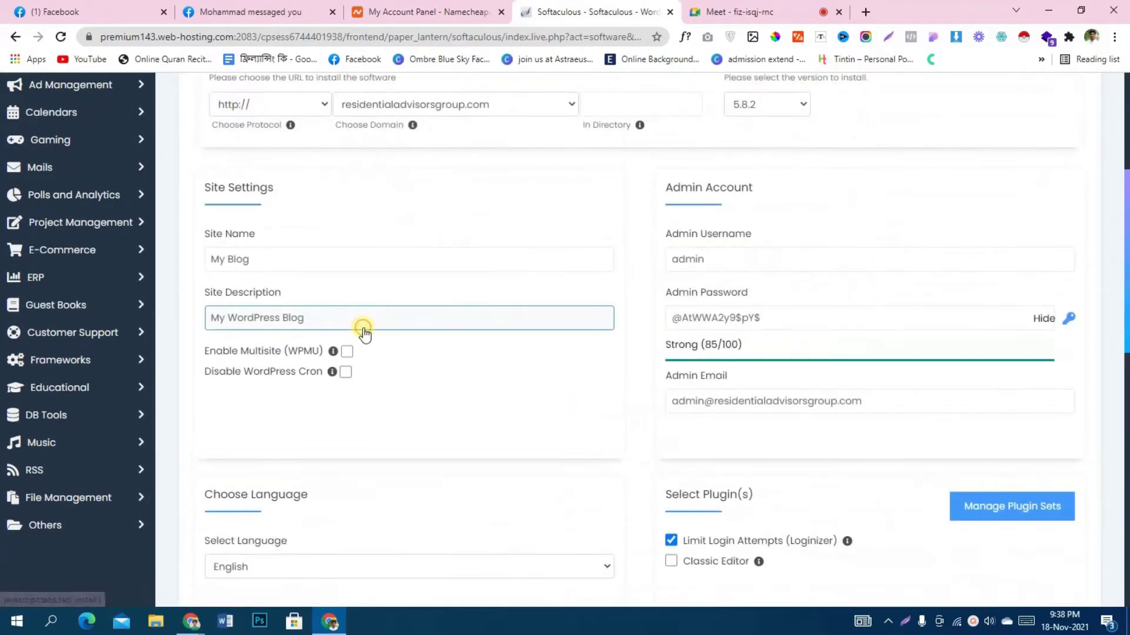
left_click(853, 263)
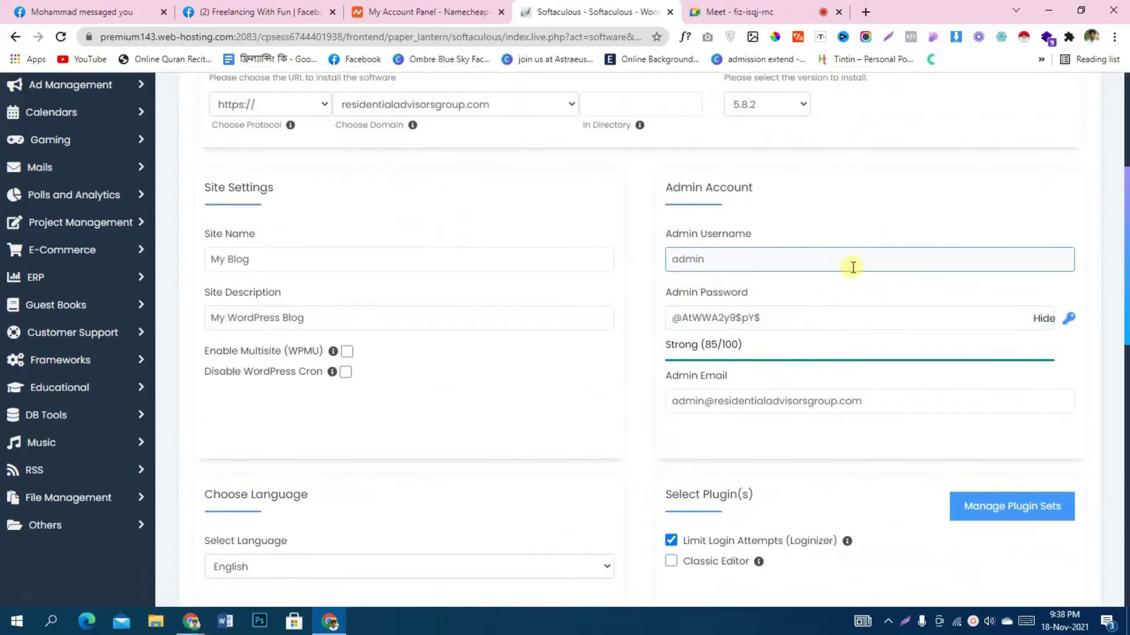
Set the installation directory to "technology" in the software setup, correcting the spelling of the entry
scroll(852, 266, "up", 1)
scroll(853, 267, "up", 2)
left_click(674, 178)
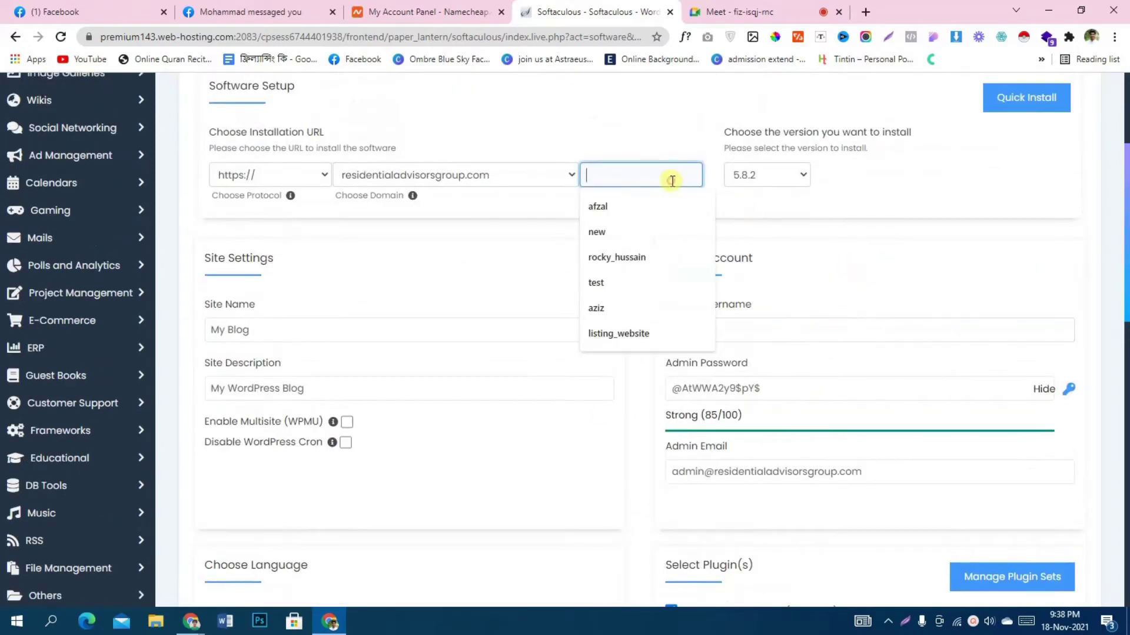
type("te")
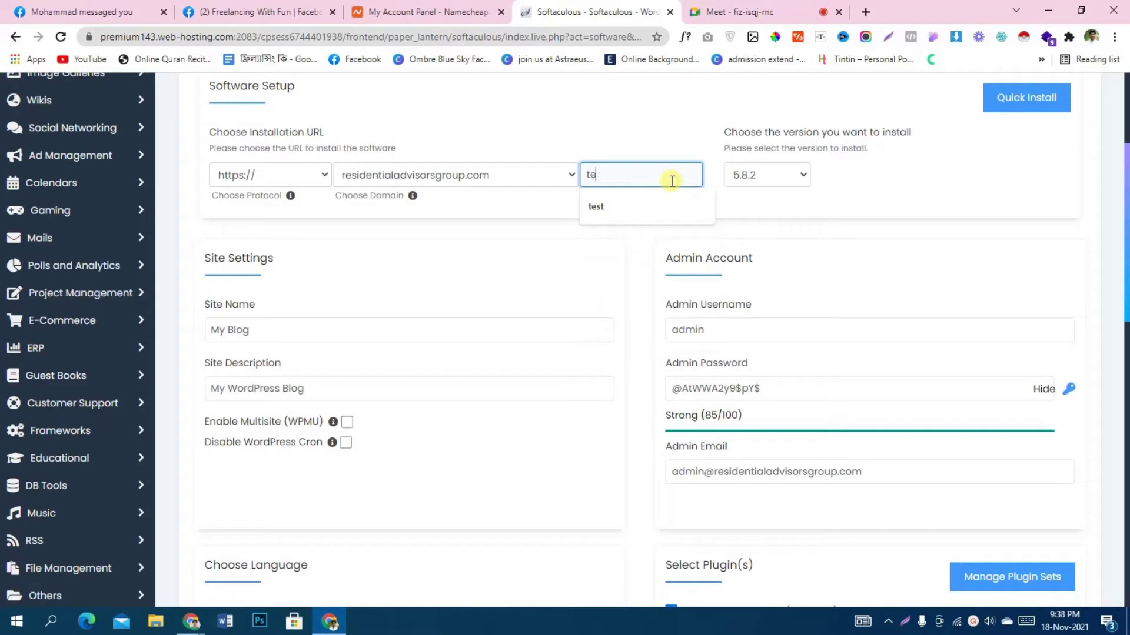
type("chnoloy")
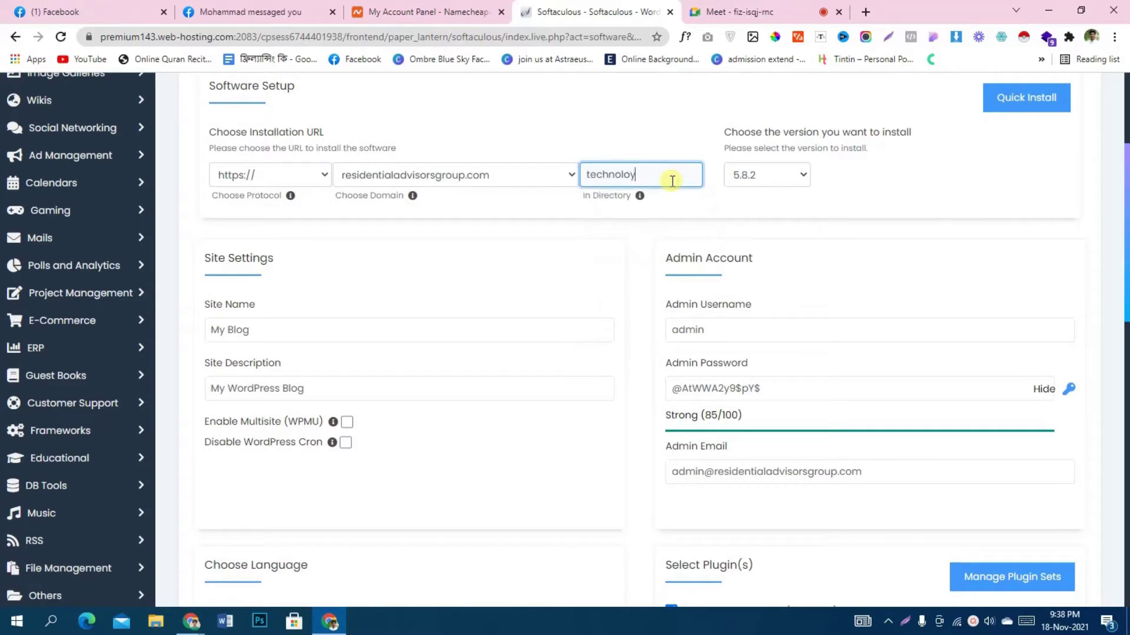
right_click(646, 177)
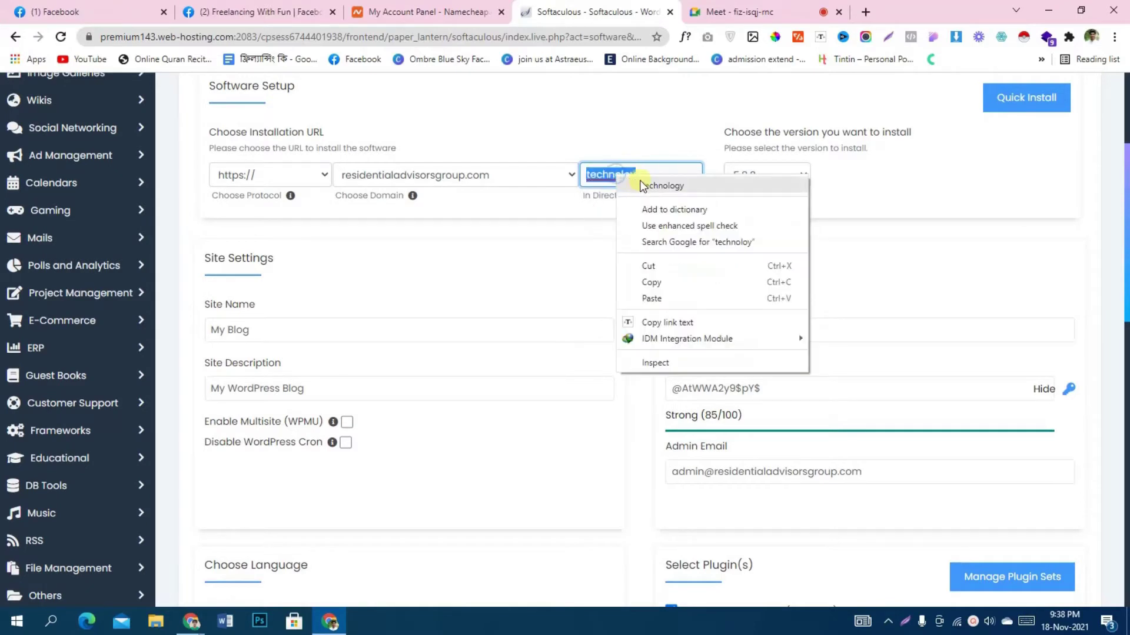
left_click(645, 183)
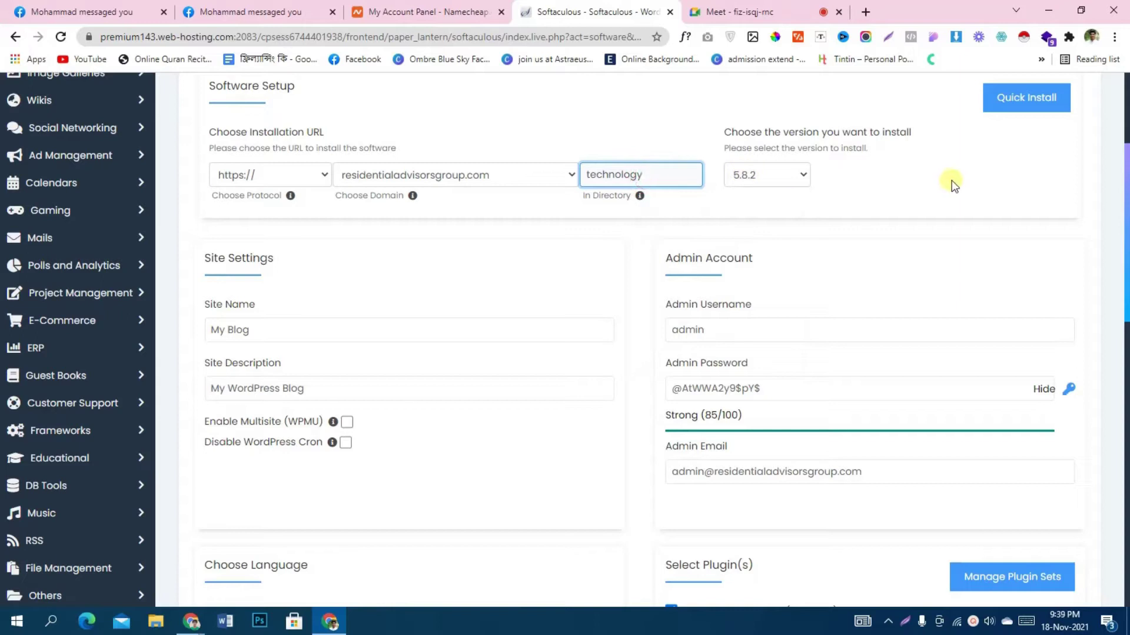
Install WordPress with the remaining settings left at their defaults and open the new site's administrative URL
scroll(953, 185, "down", 5)
scroll(957, 180, "up", 3)
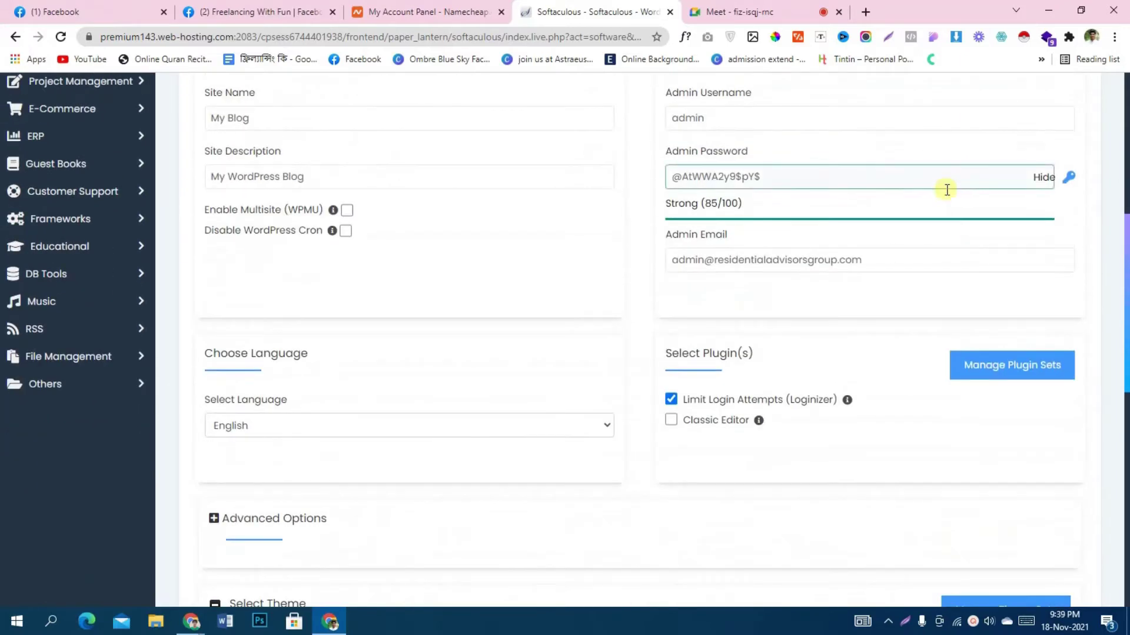
left_click(698, 261)
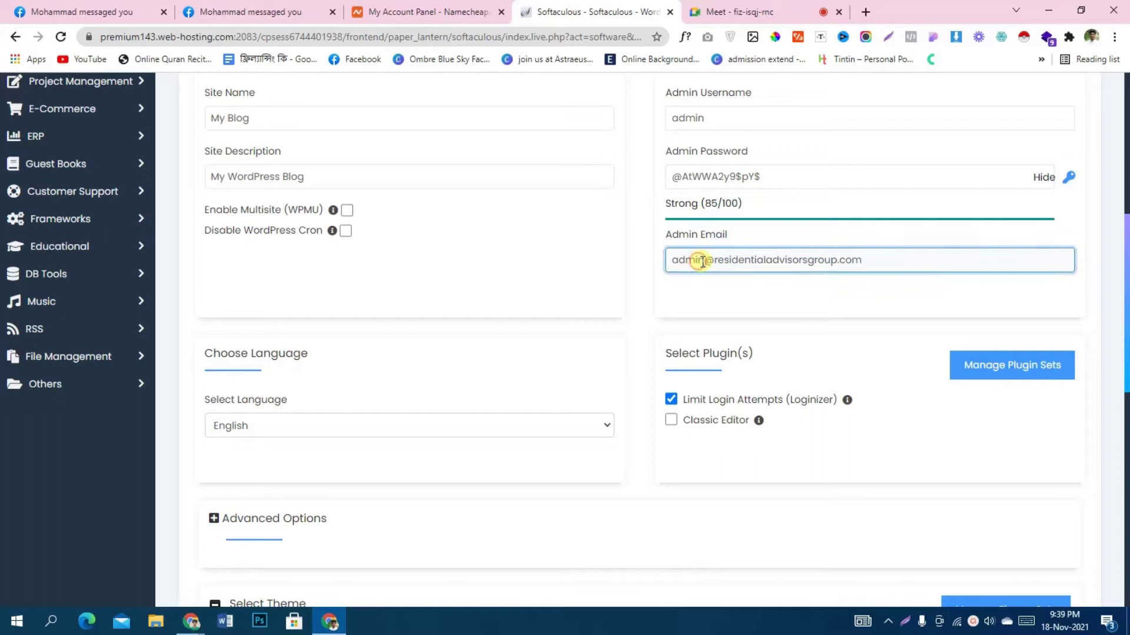
scroll(823, 243, "down", 10)
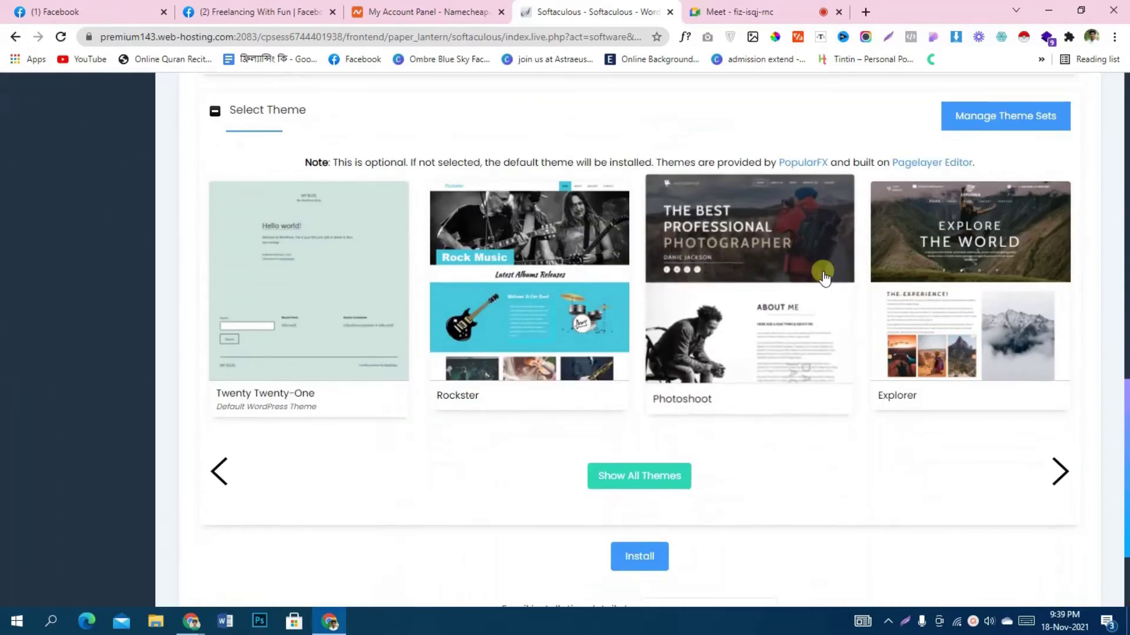
left_click(640, 410)
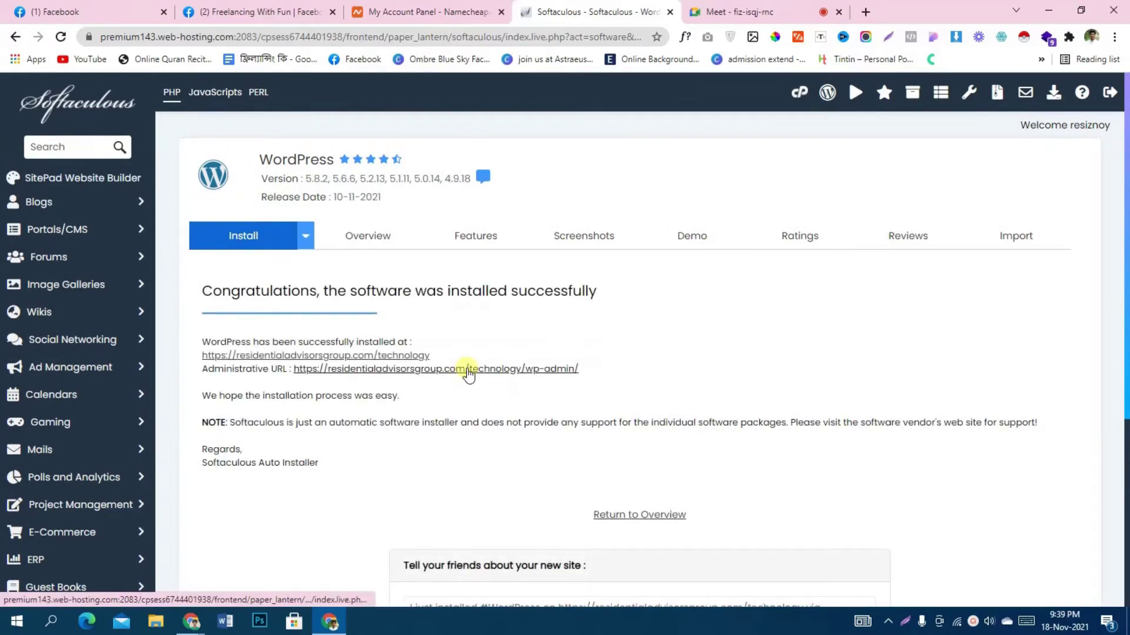
left_click(467, 369)
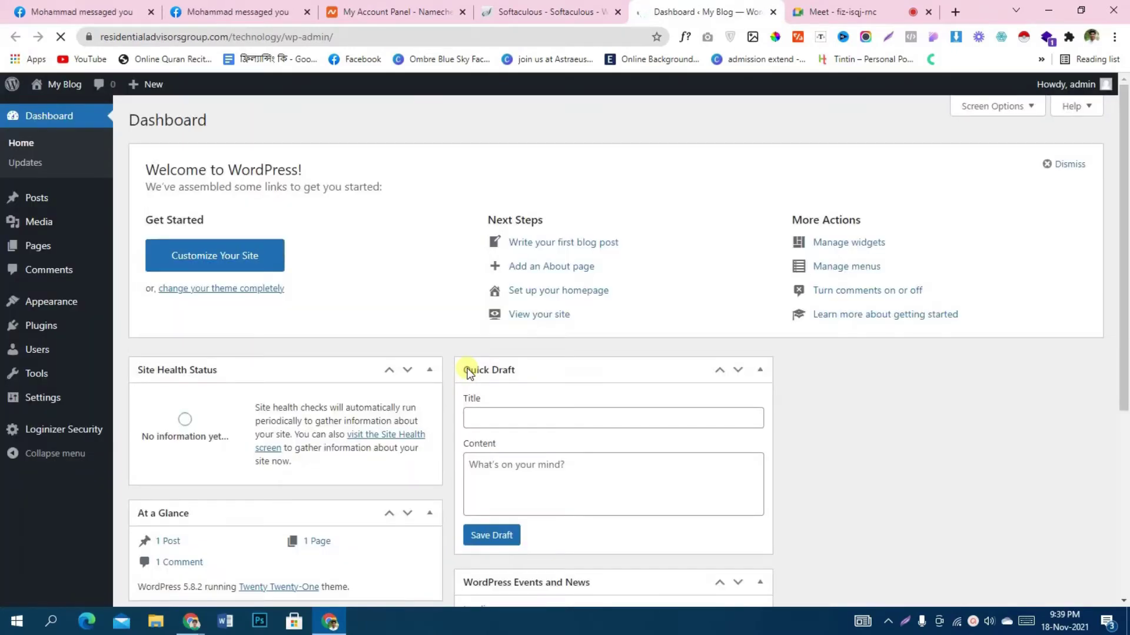
mouse_move(51, 324)
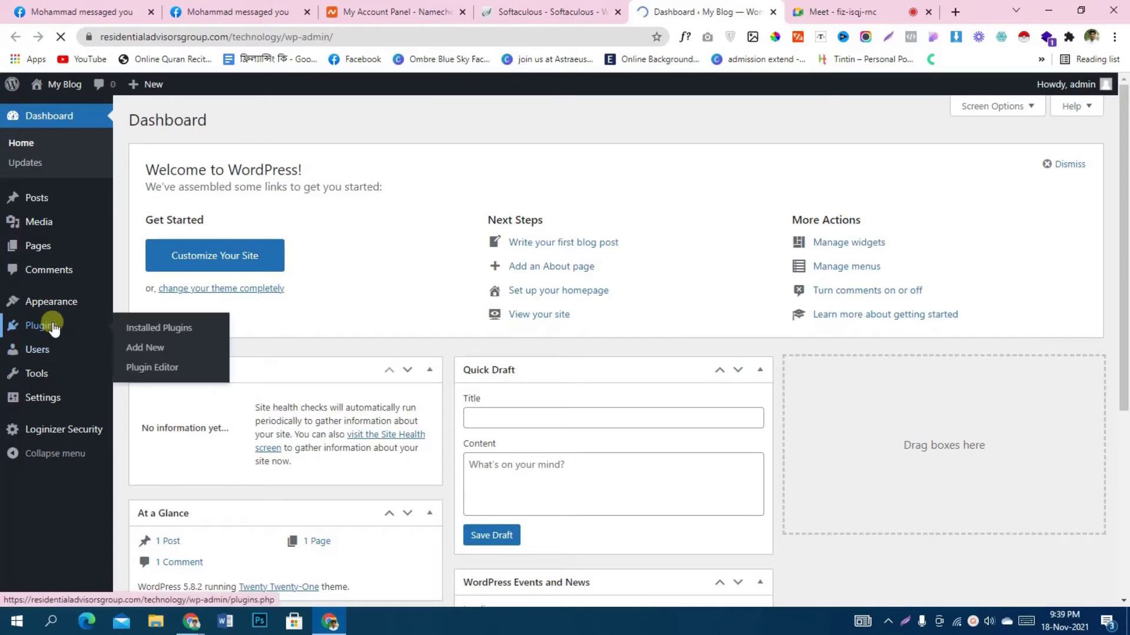
left_click(148, 352)
mouse_move(51, 301)
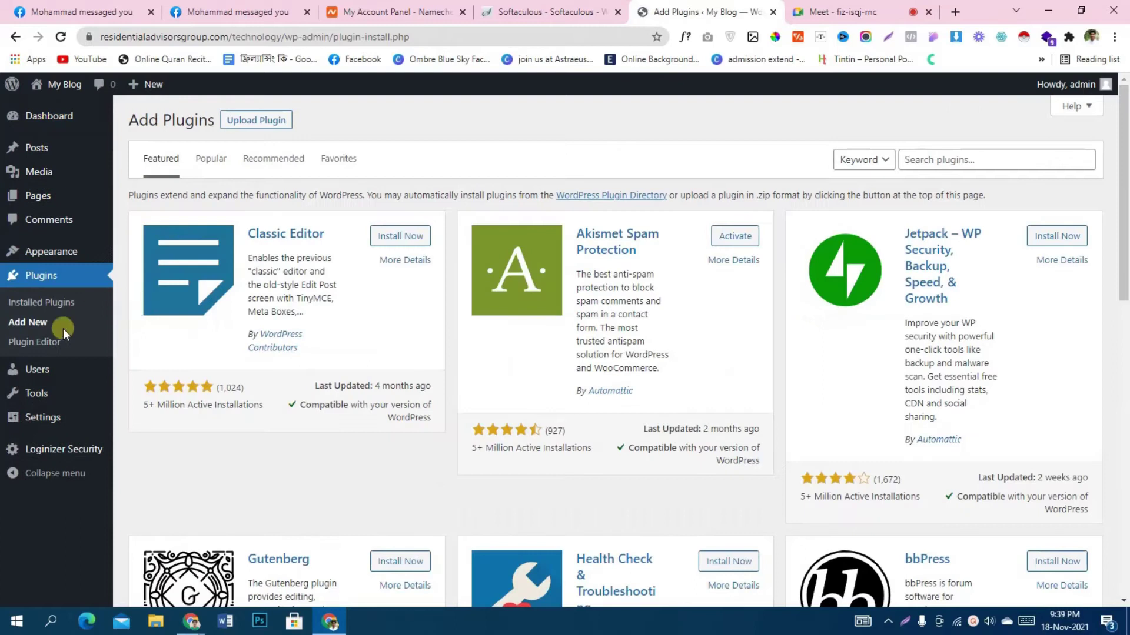
Go to the site's themes, start adding a new one and search the theme library for "hello"
mouse_move(59, 253)
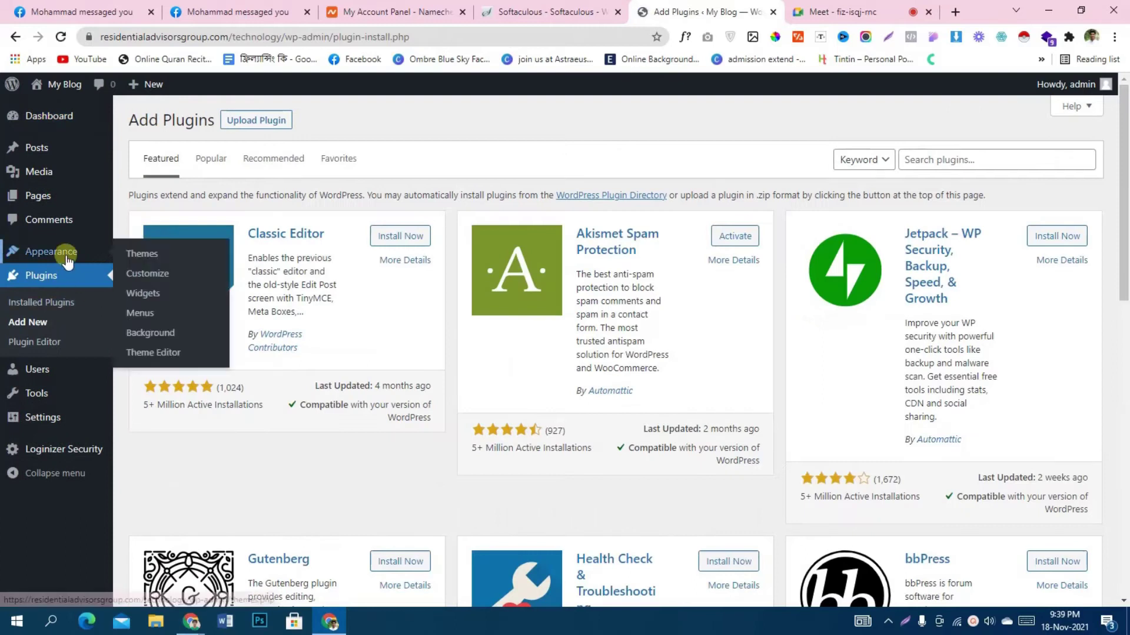
left_click(149, 258)
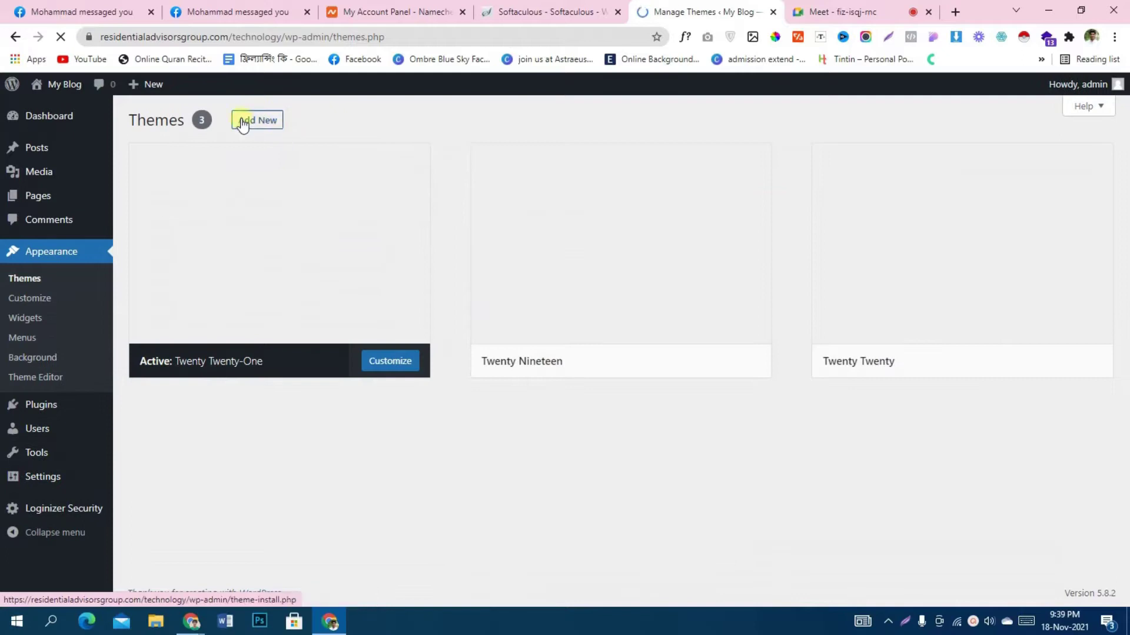
left_click(241, 122)
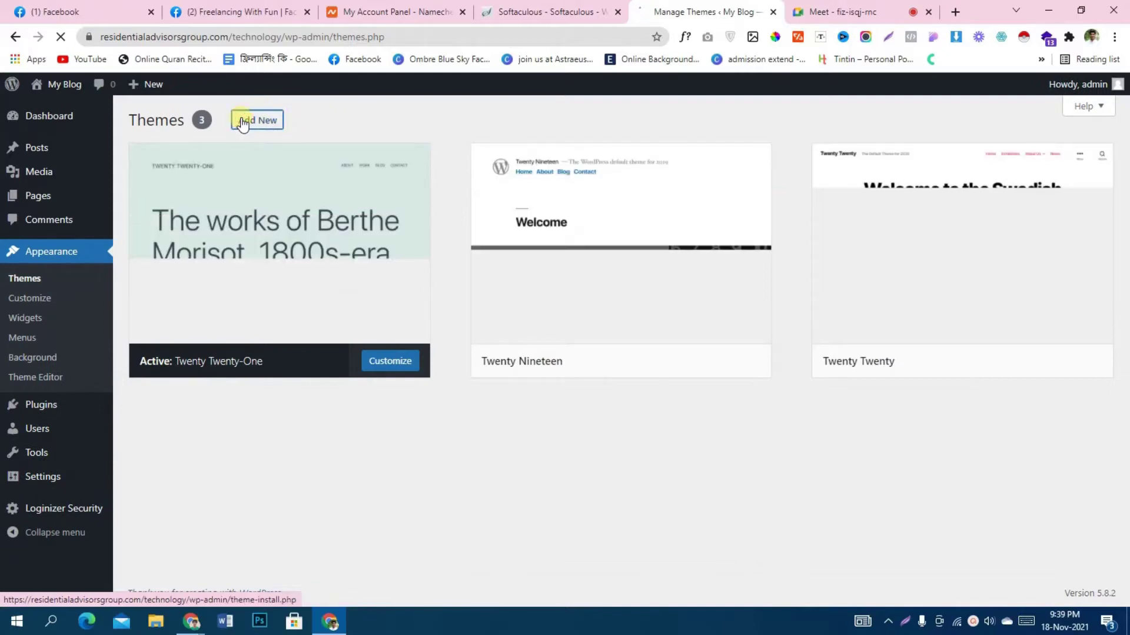
left_click(993, 159)
left_click(967, 188)
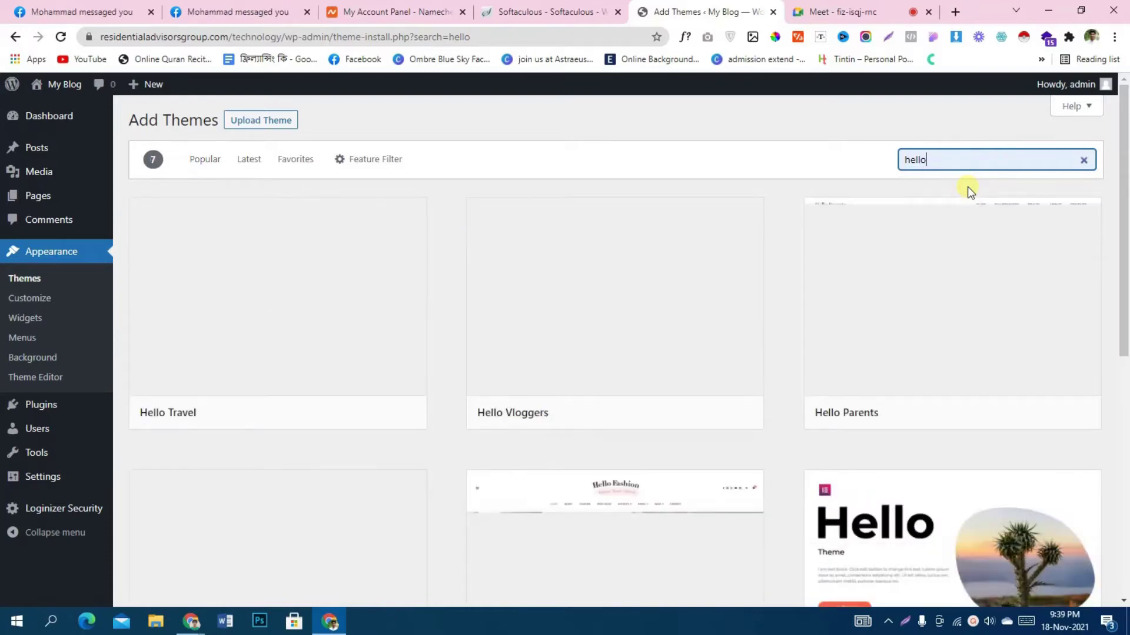
Install and activate the Hello Elementor theme from the search results
mouse_move(962, 270)
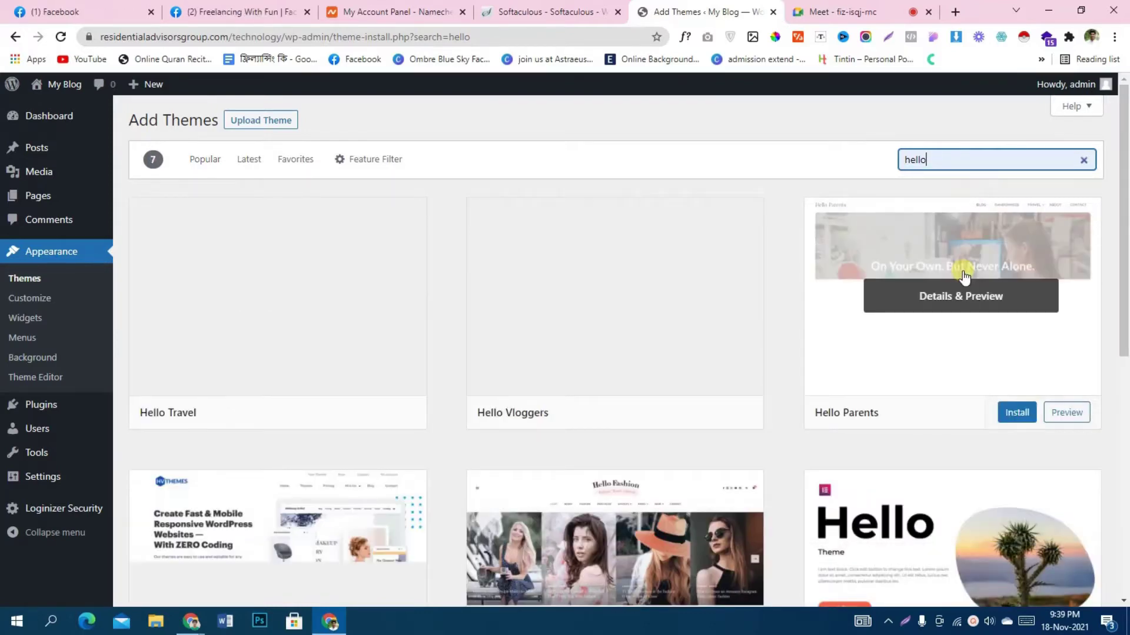
scroll(964, 276, "down", 3)
left_click(1002, 477)
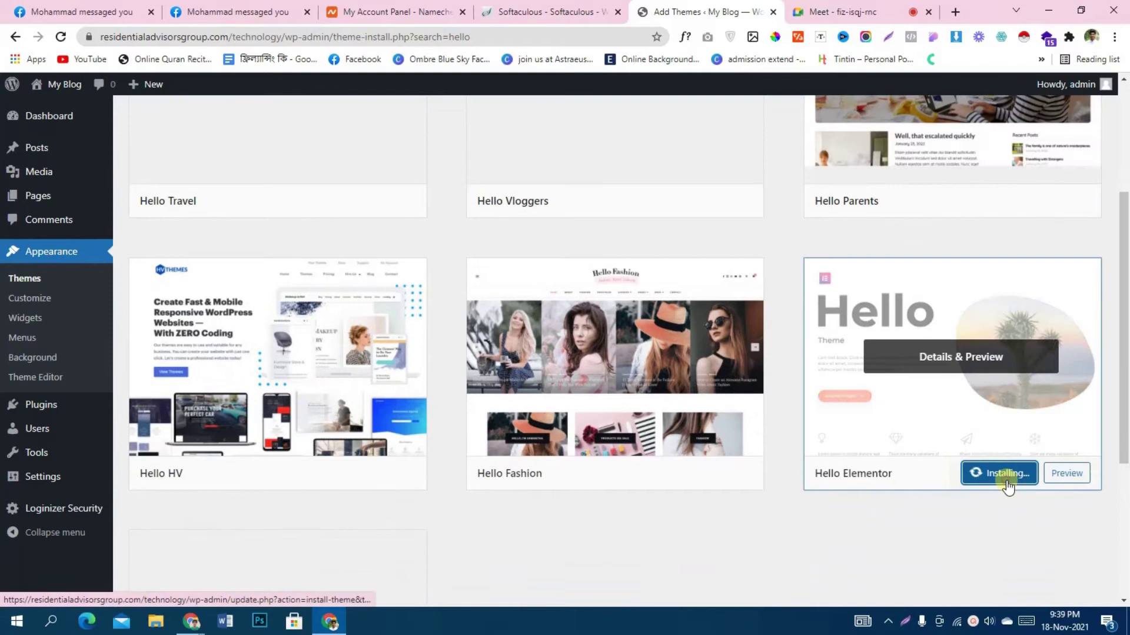
left_click(994, 472)
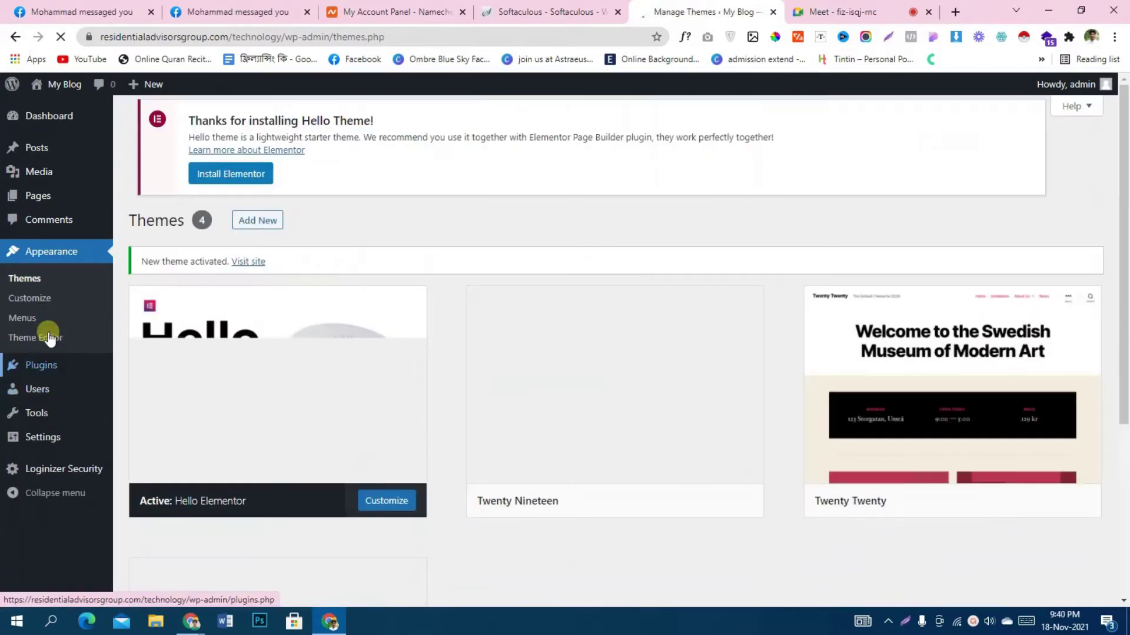
Search for new plugins with "elementor", then install and activate Elementor Website Builder
mouse_move(59, 372)
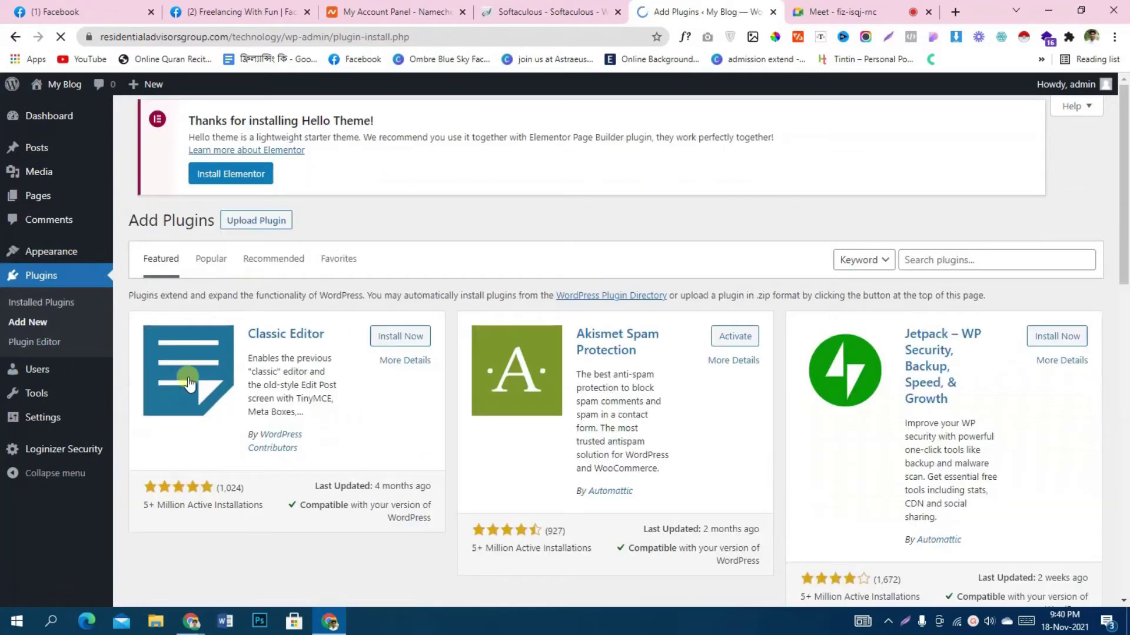
left_click(921, 257)
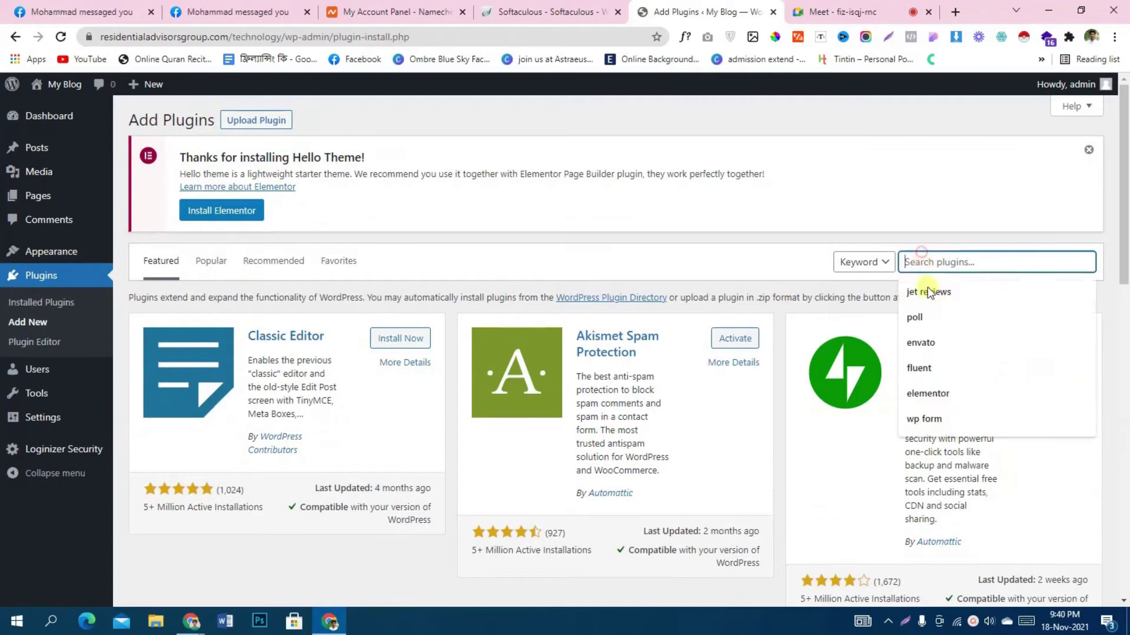
left_click(928, 393)
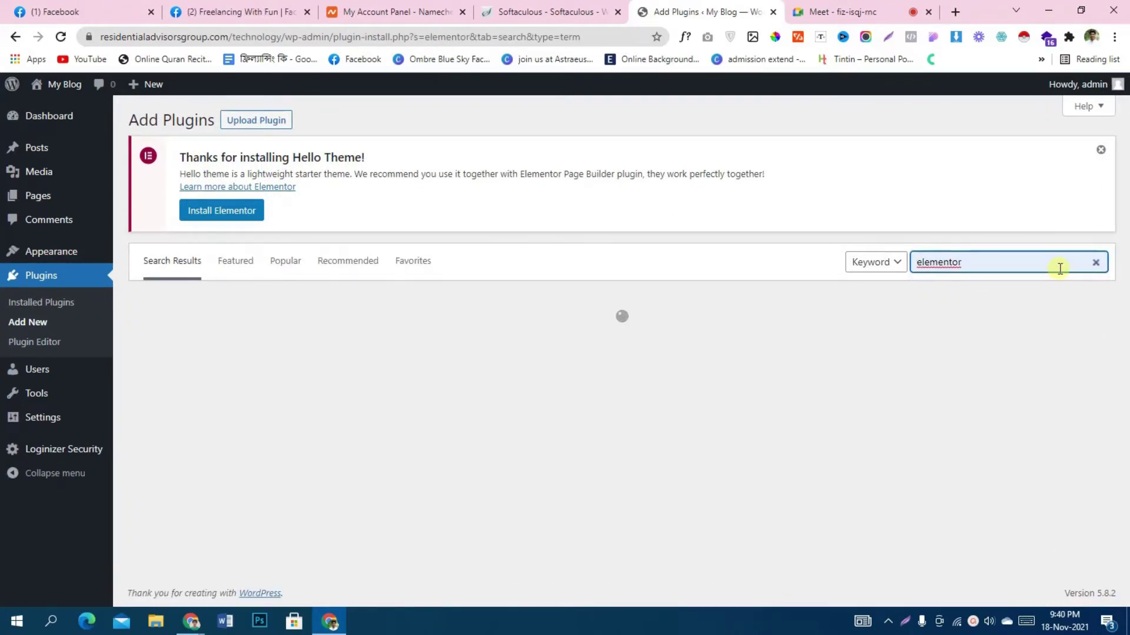
left_click(400, 342)
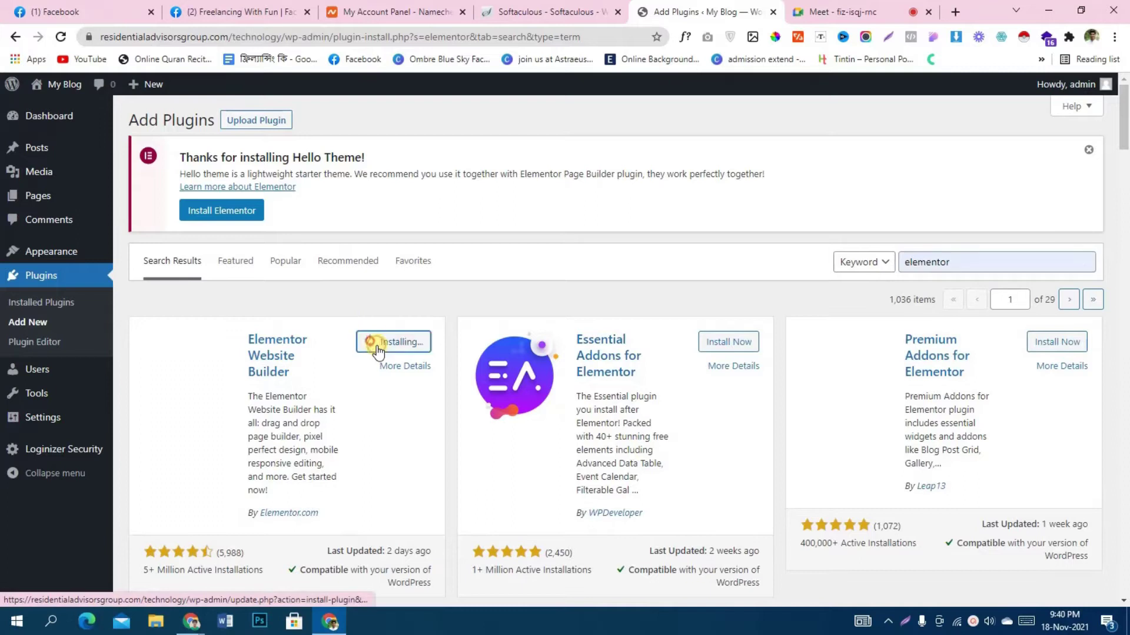
left_click(415, 347)
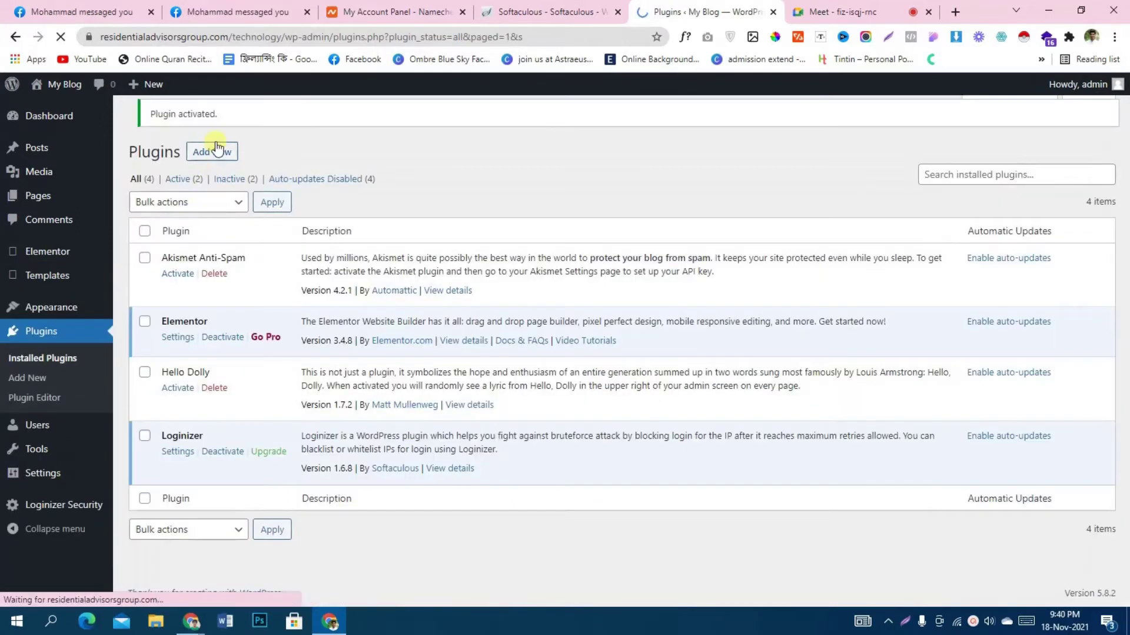
Search for new plugins with "envato", then install and activate Envato Elements – Photos & Elementor Templates
left_click(215, 153)
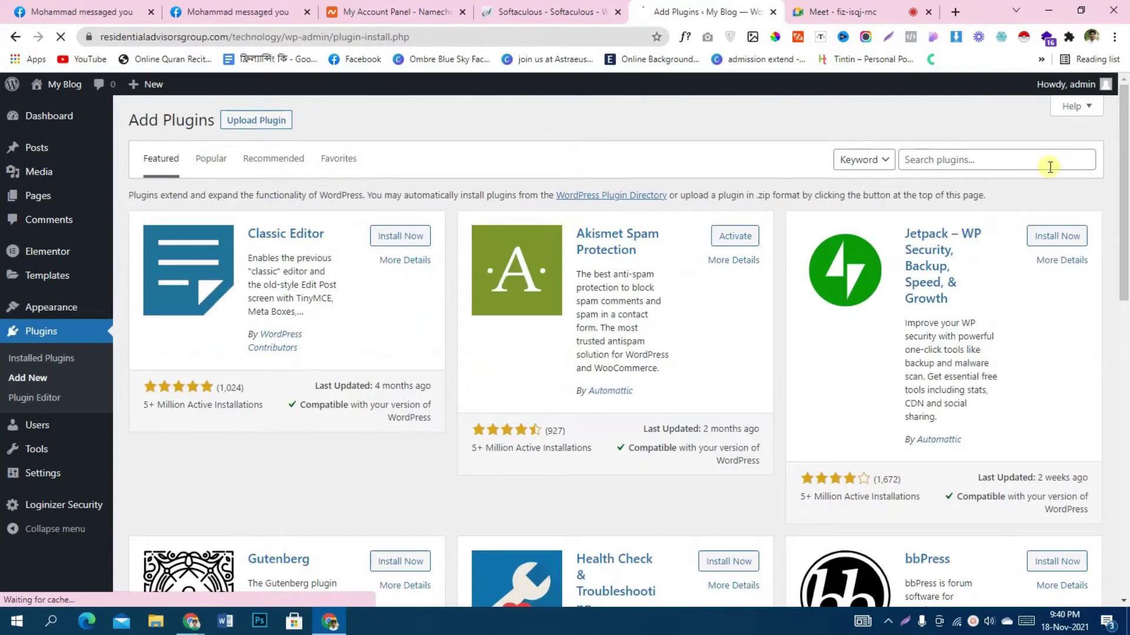
left_click(1050, 168)
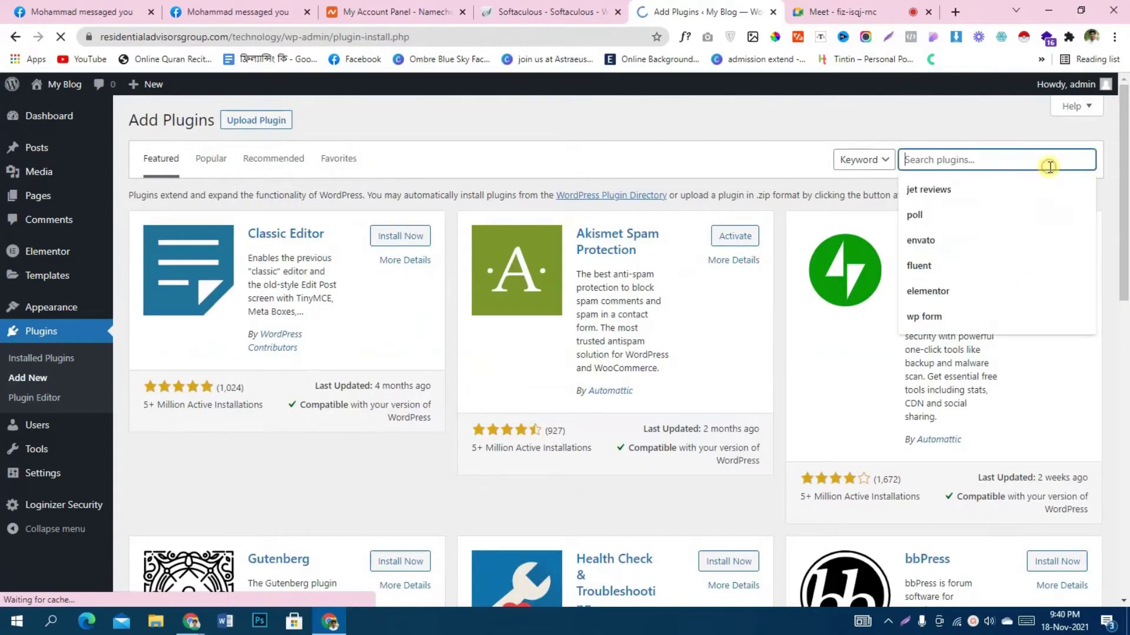
left_click(976, 254)
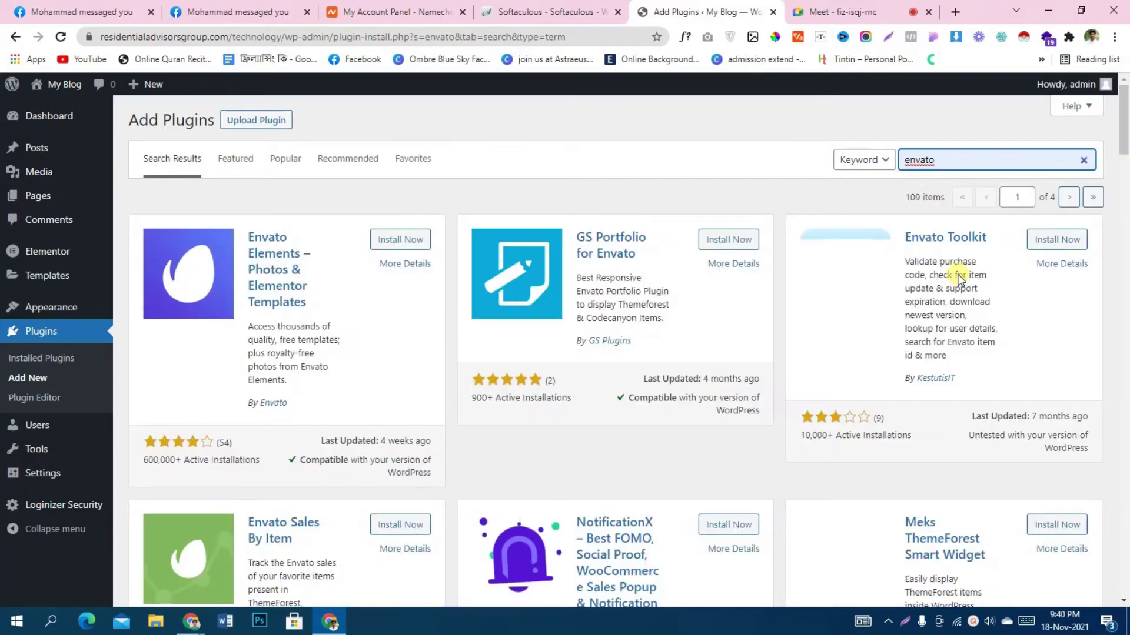
left_click(421, 244)
left_click(406, 240)
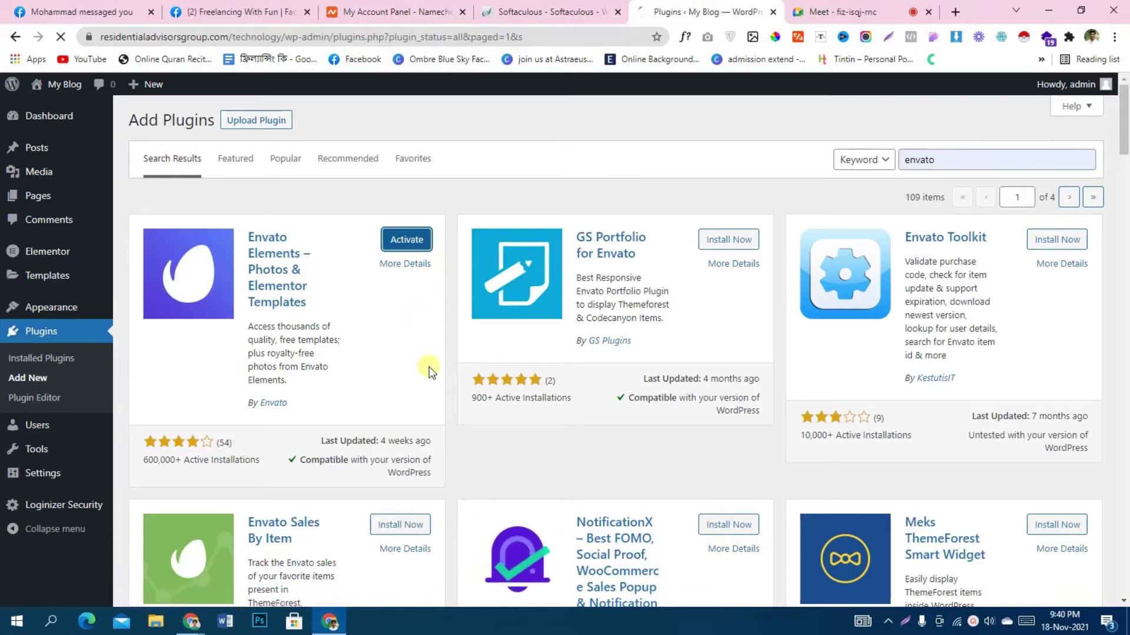
scroll(429, 364, "down", 1)
scroll(432, 360, "up", 1)
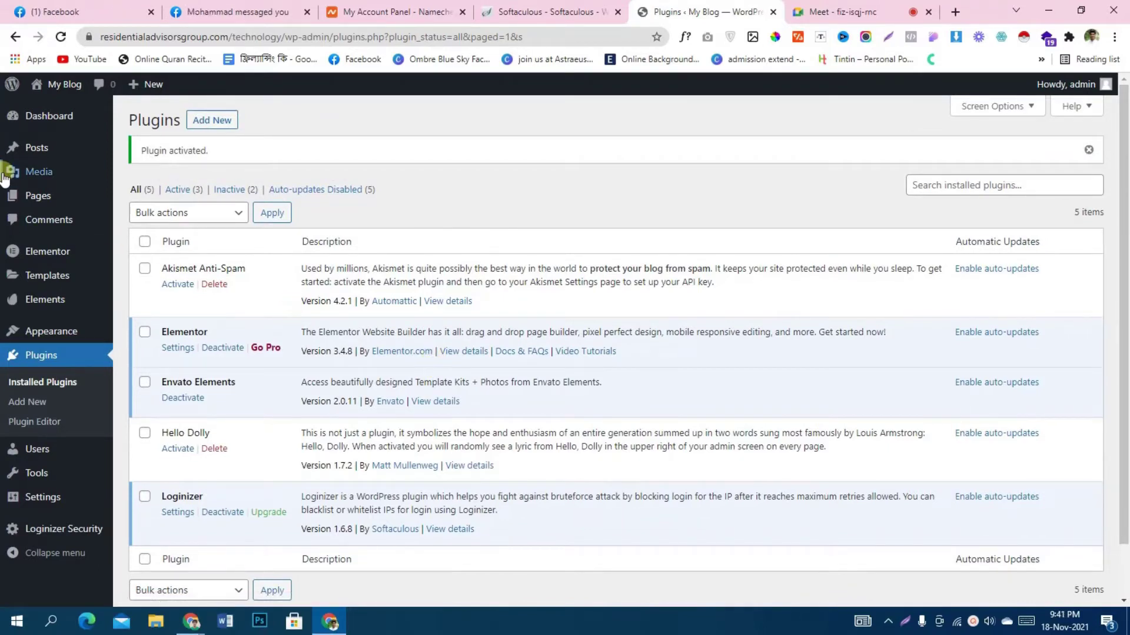
Create a new page and title it "Home"
mouse_move(26, 203)
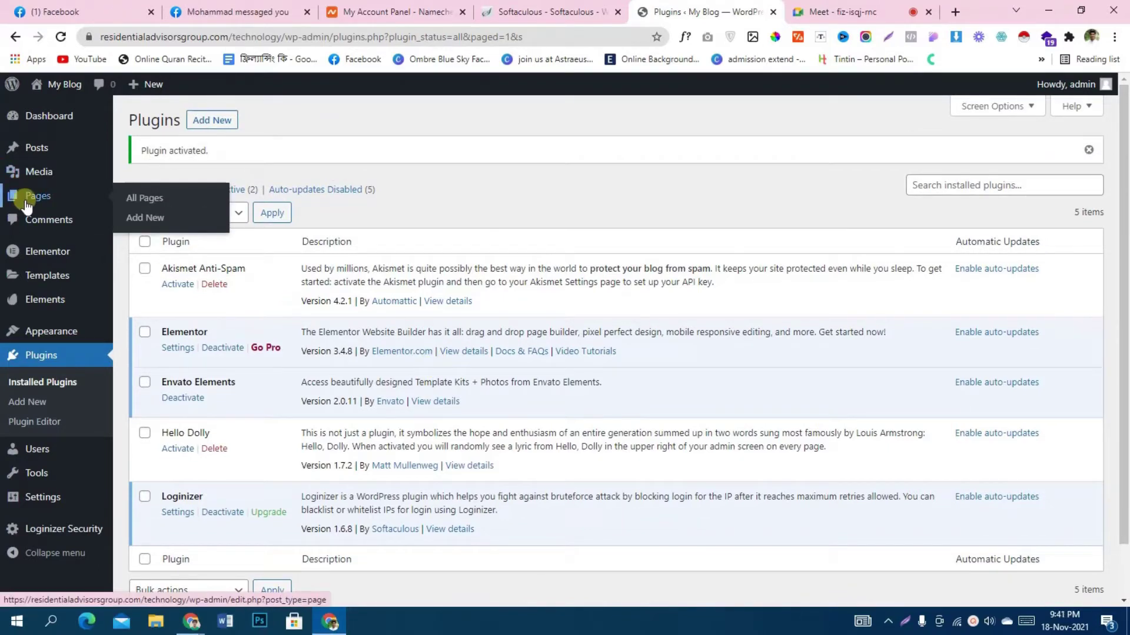
left_click(148, 217)
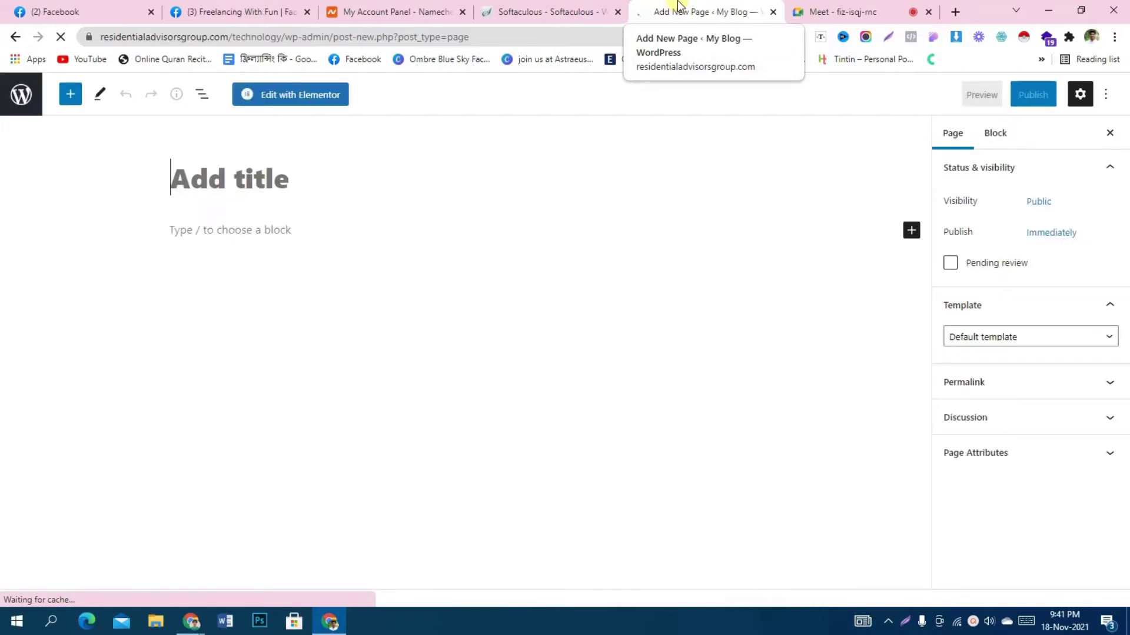
type("Home")
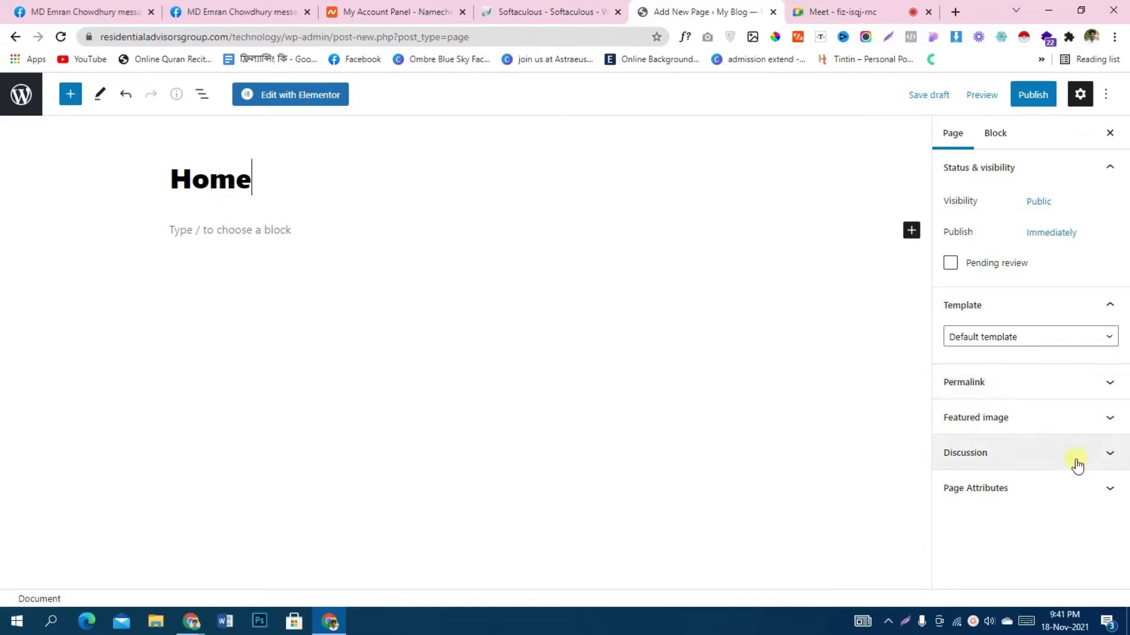
Expand the Home page's attributes and set its template to Elementor Full Width
left_click(1064, 487)
left_click(1048, 333)
left_click(1026, 372)
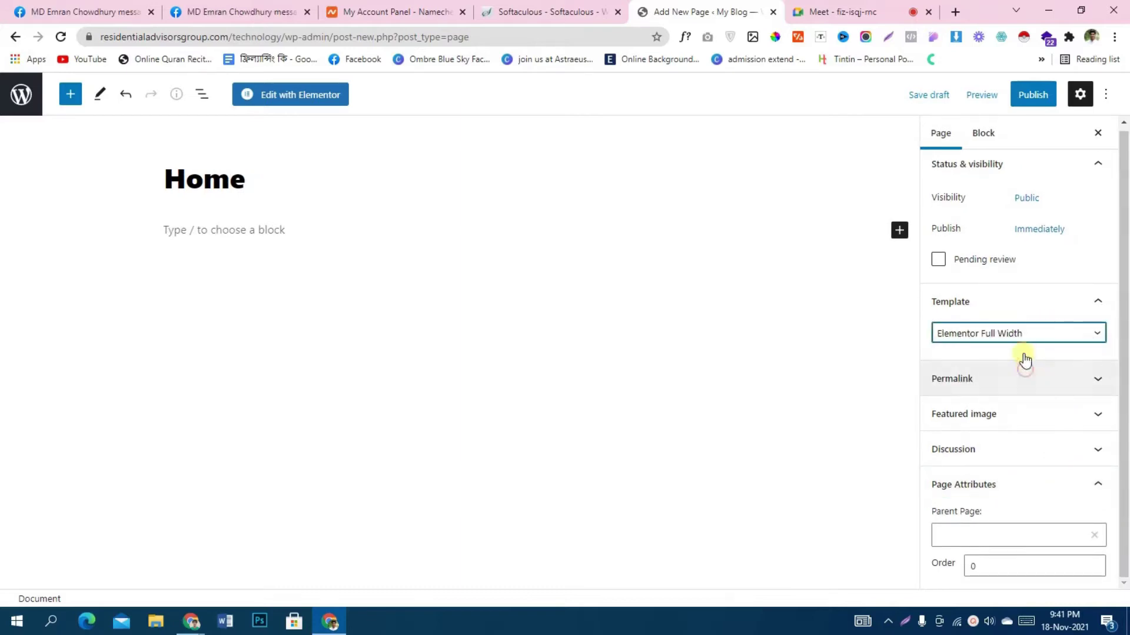
Publish the Home page and open it in the Elementor editor
left_click(1033, 94)
left_click(986, 94)
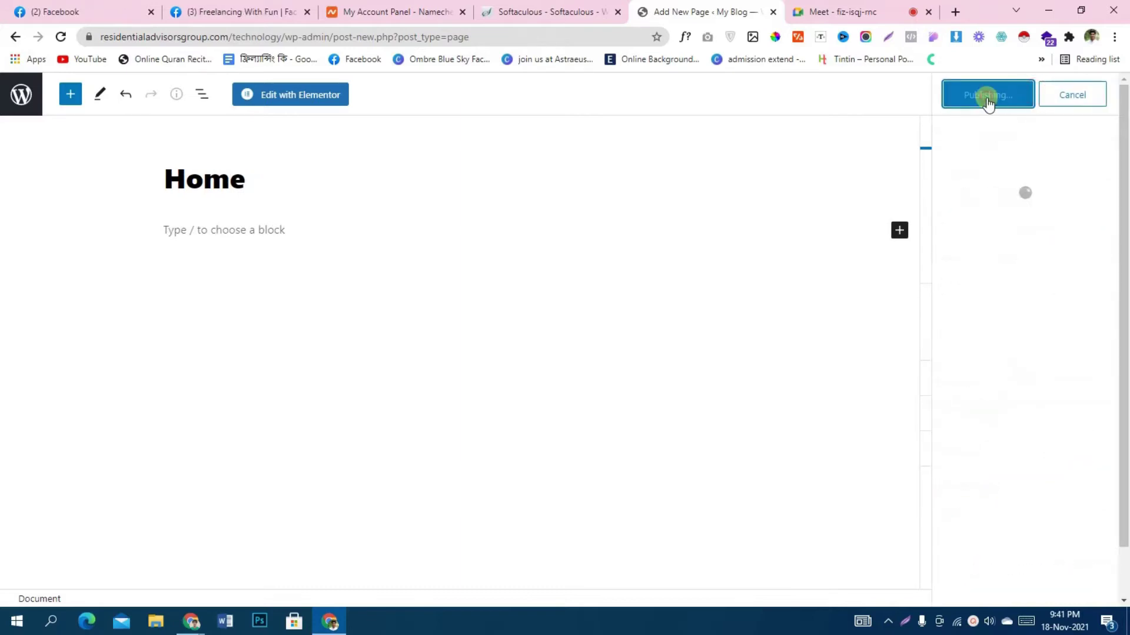
left_click(328, 94)
Return to the WordPress admin dashboard, then search for new plugins with "elementor" and install ElementsKit Elementor addons
left_click_drag(334, 38, 650, 39)
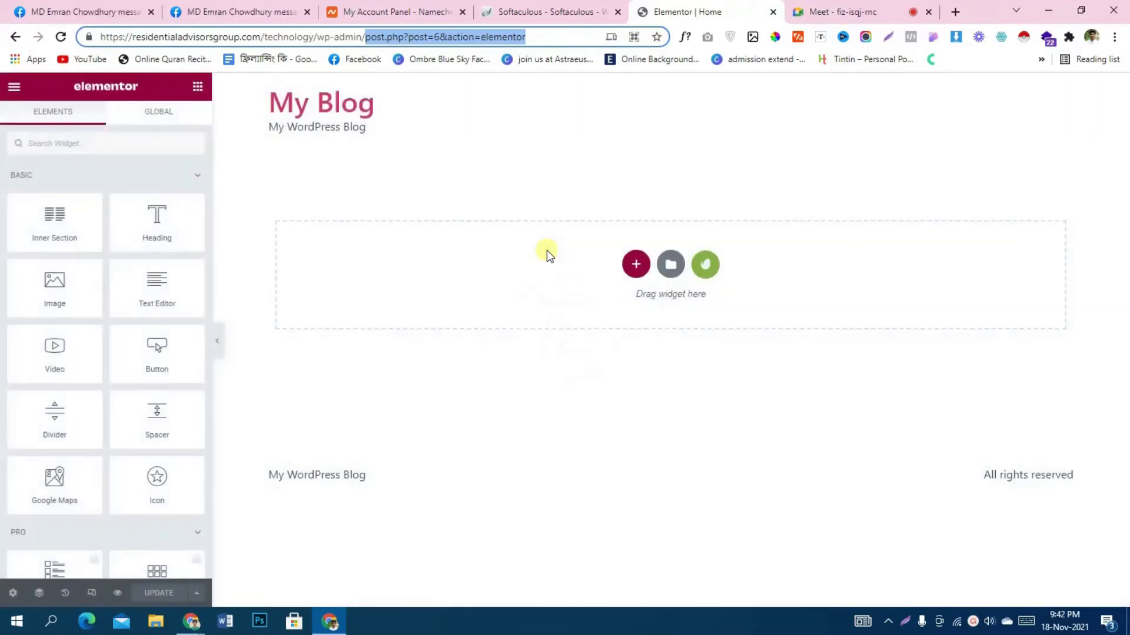
key("BackSpace")
key("Return")
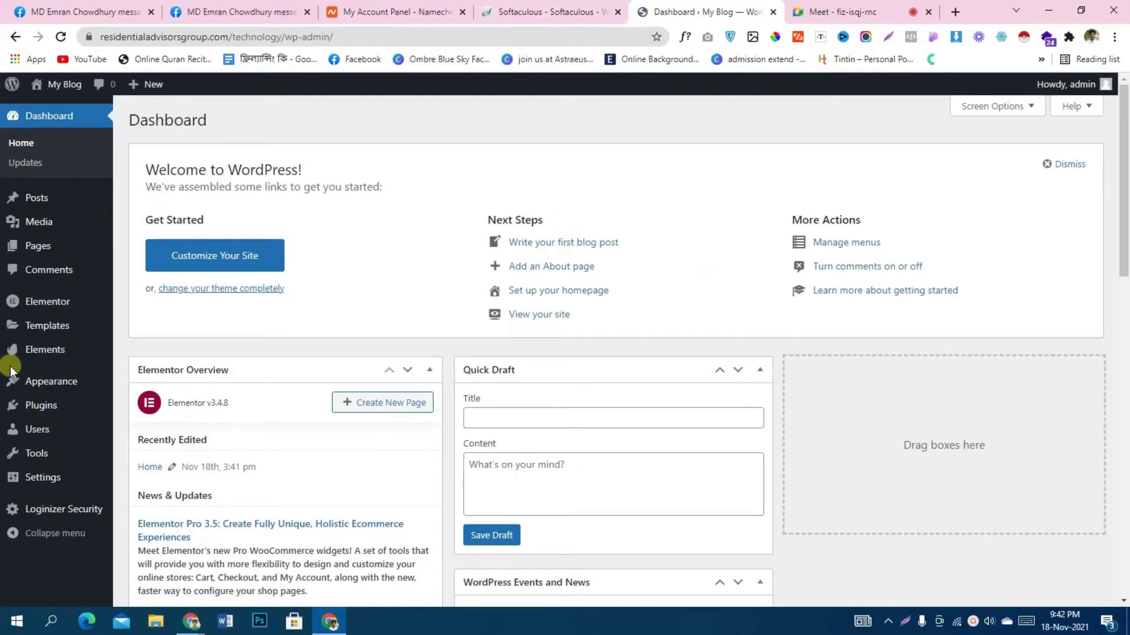
mouse_move(51, 404)
left_click(147, 434)
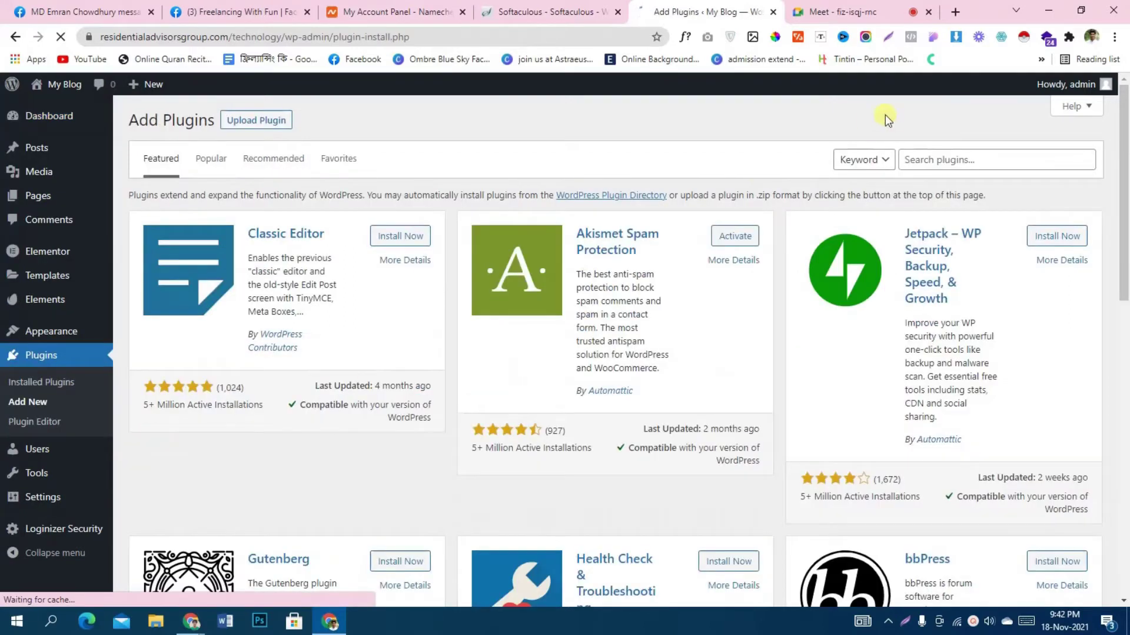
left_click(927, 158)
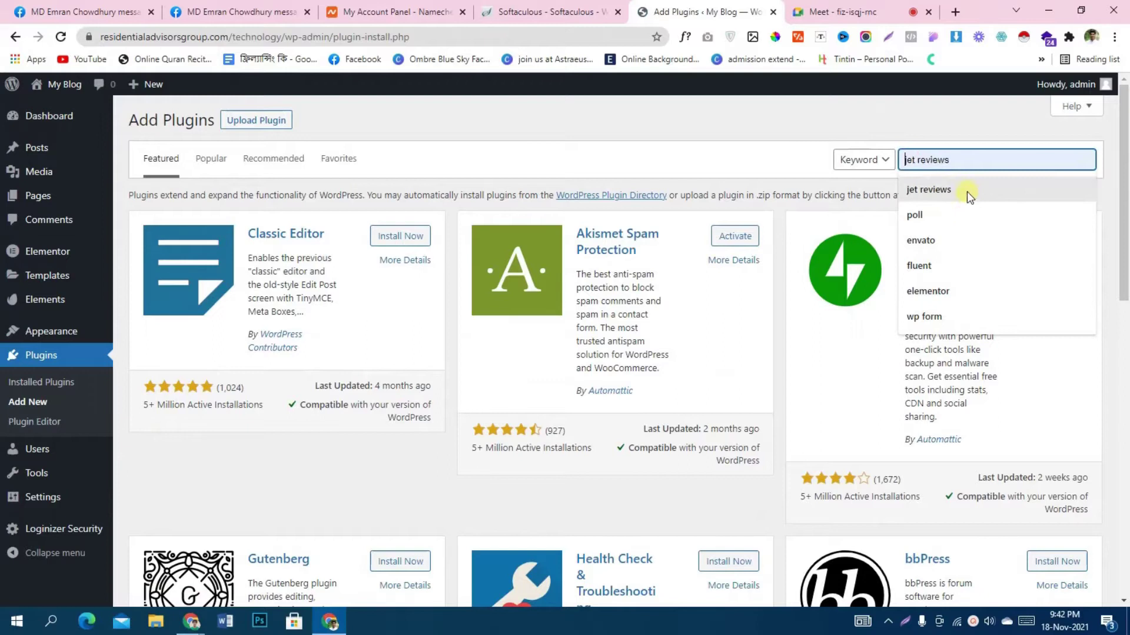
left_click(980, 281)
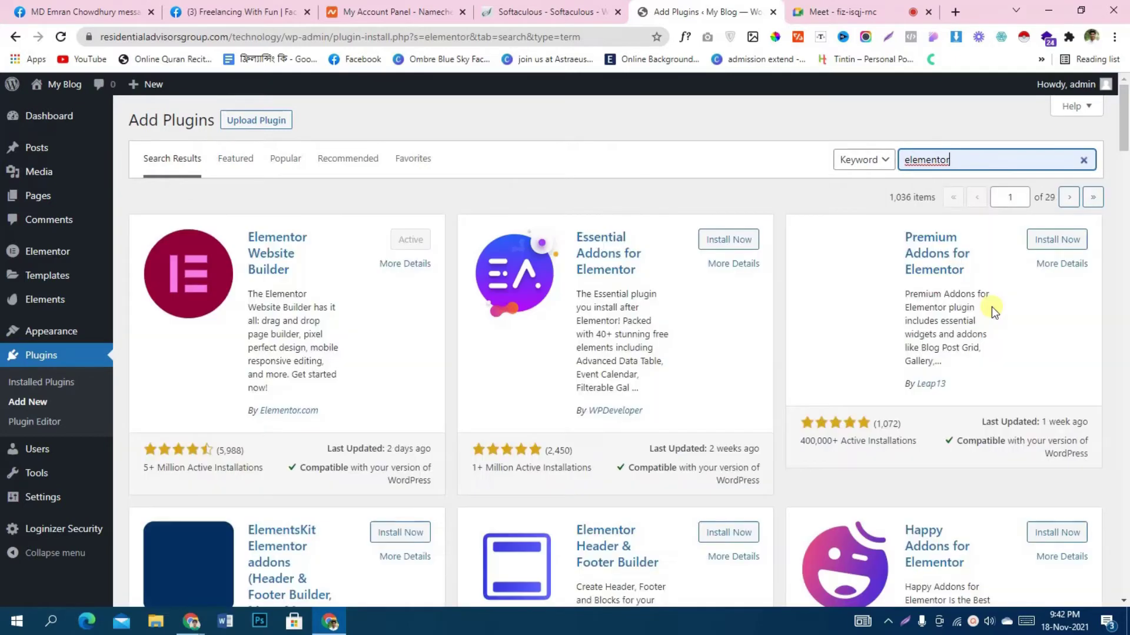
scroll(464, 395, "down", 1)
scroll(464, 394, "down", 1)
left_click(387, 390)
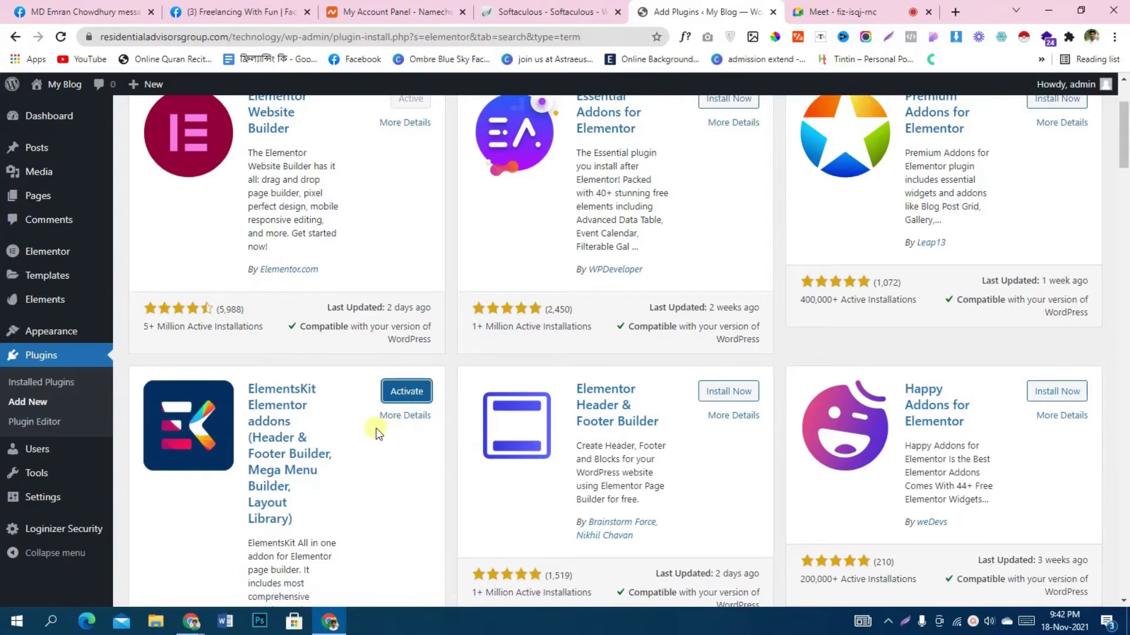
Upload elementor-pro.zip from the elementor-pro-3.2.1-package folder as a plugin, then install and activate it
scroll(377, 433, "up", 2)
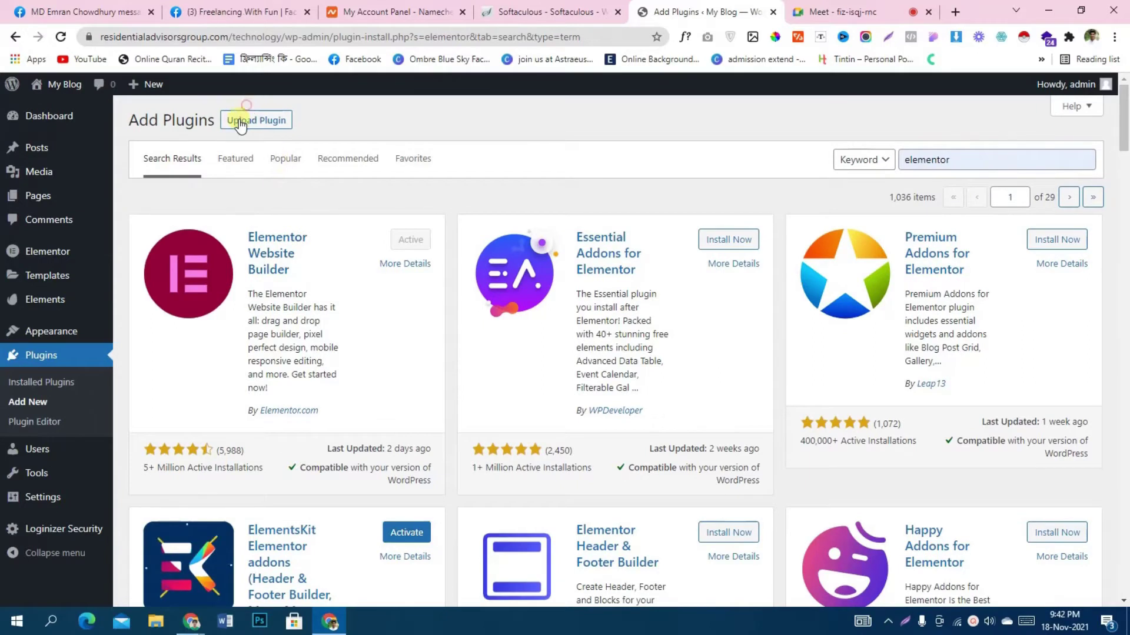
left_click(240, 122)
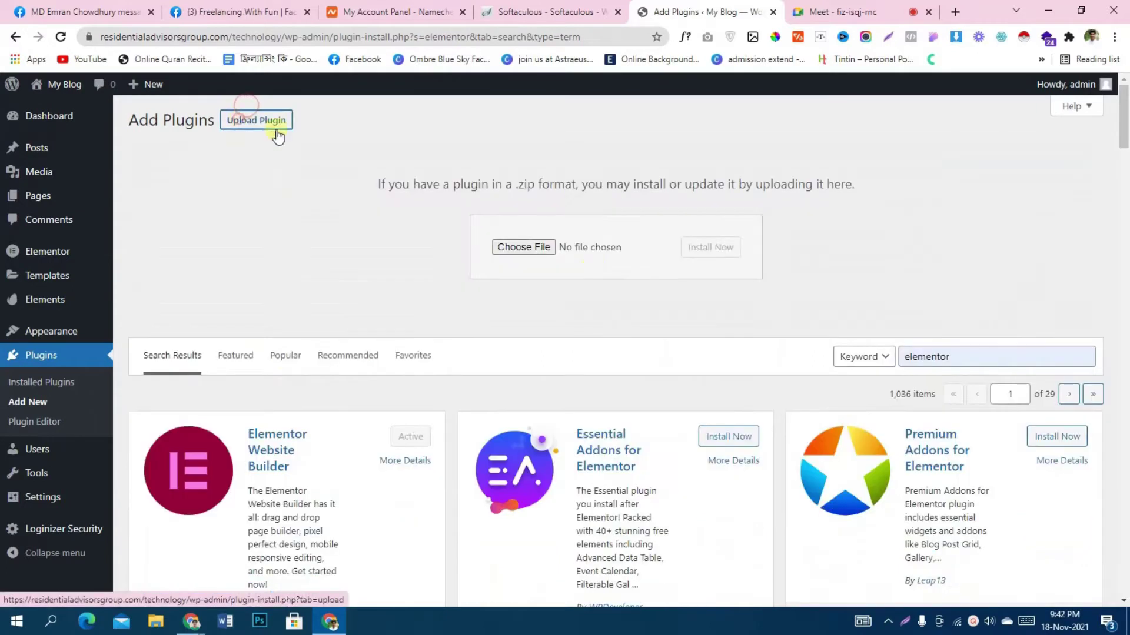
left_click(539, 253)
left_click(390, 353)
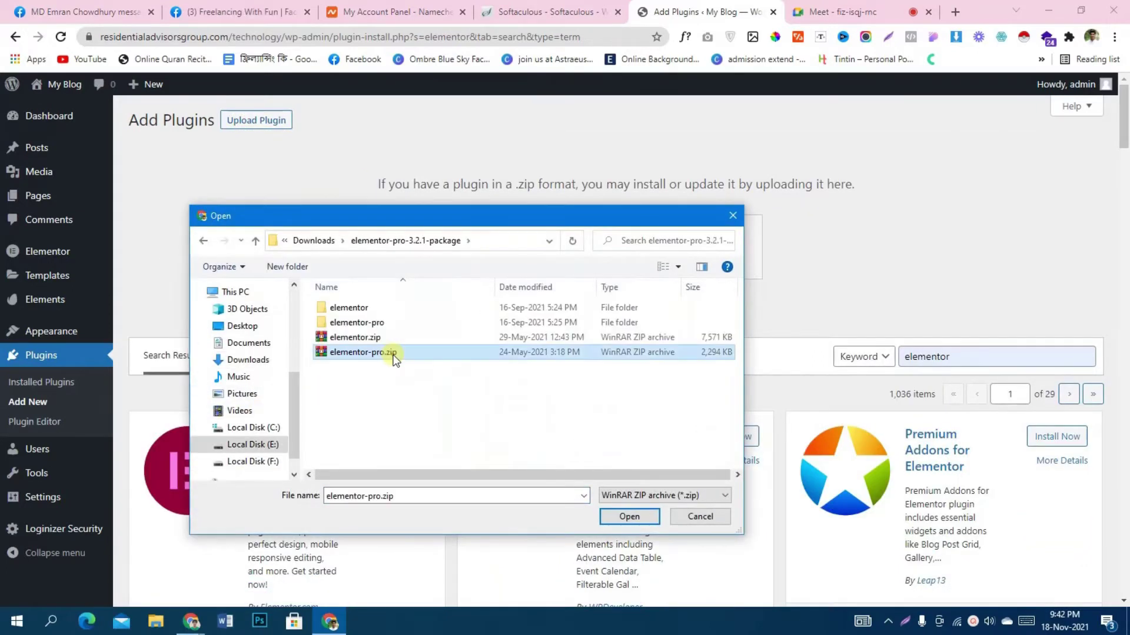
left_click(629, 517)
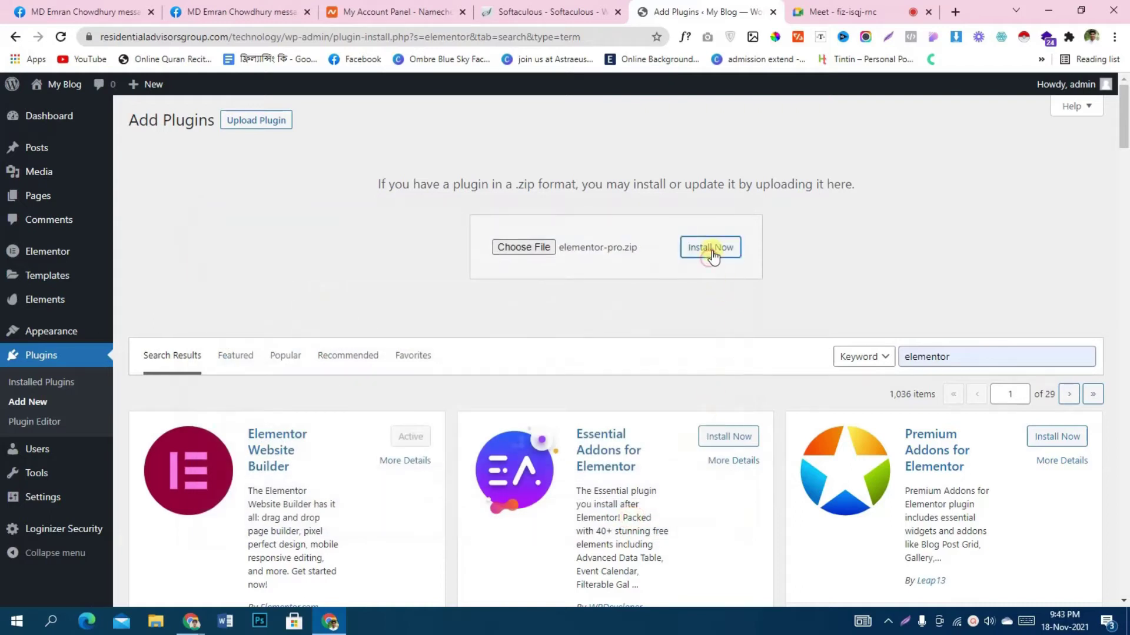
left_click(711, 249)
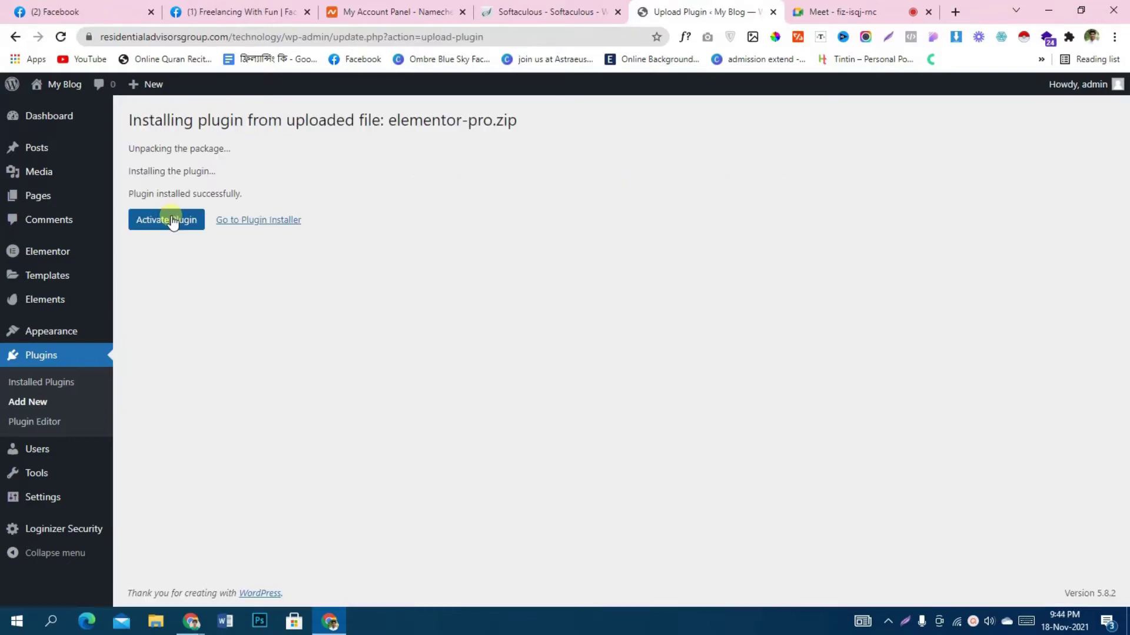
left_click(170, 221)
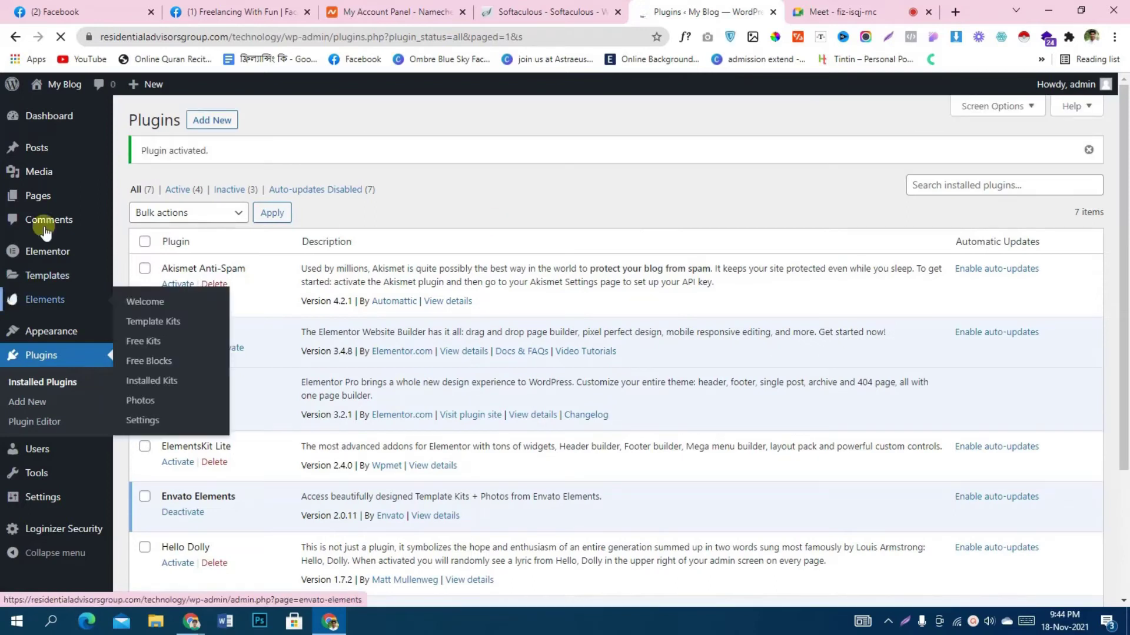
Create a new page in a separate browser tab, title it "Services" and set its template to Elementor Full Width
mouse_move(52, 203)
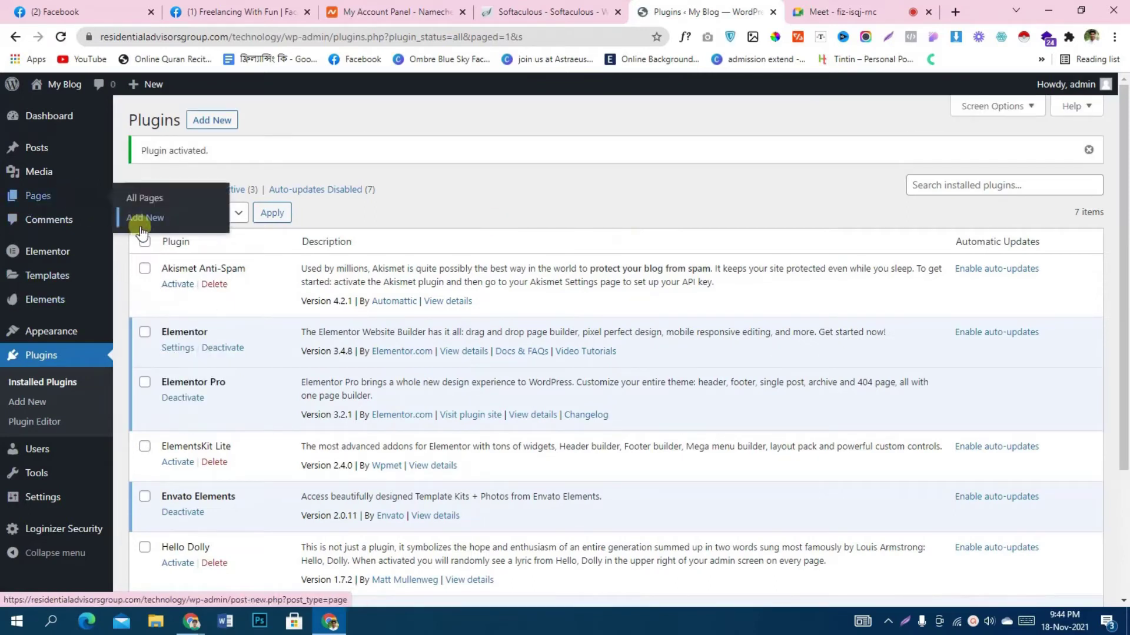
middle_click(124, 218)
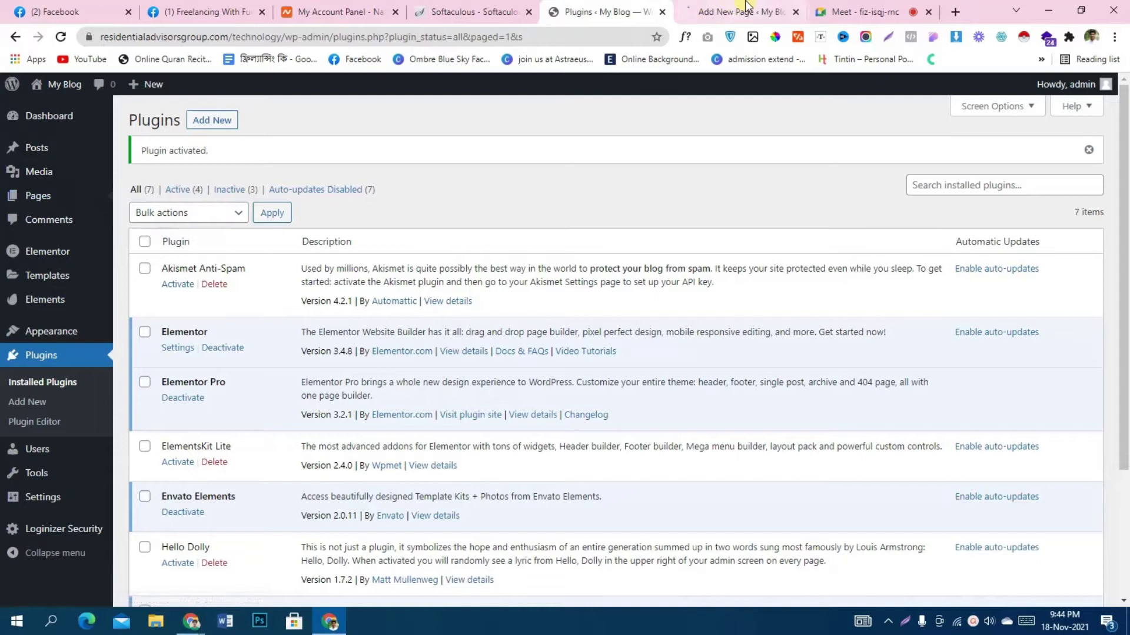
key("ctrl+Tab")
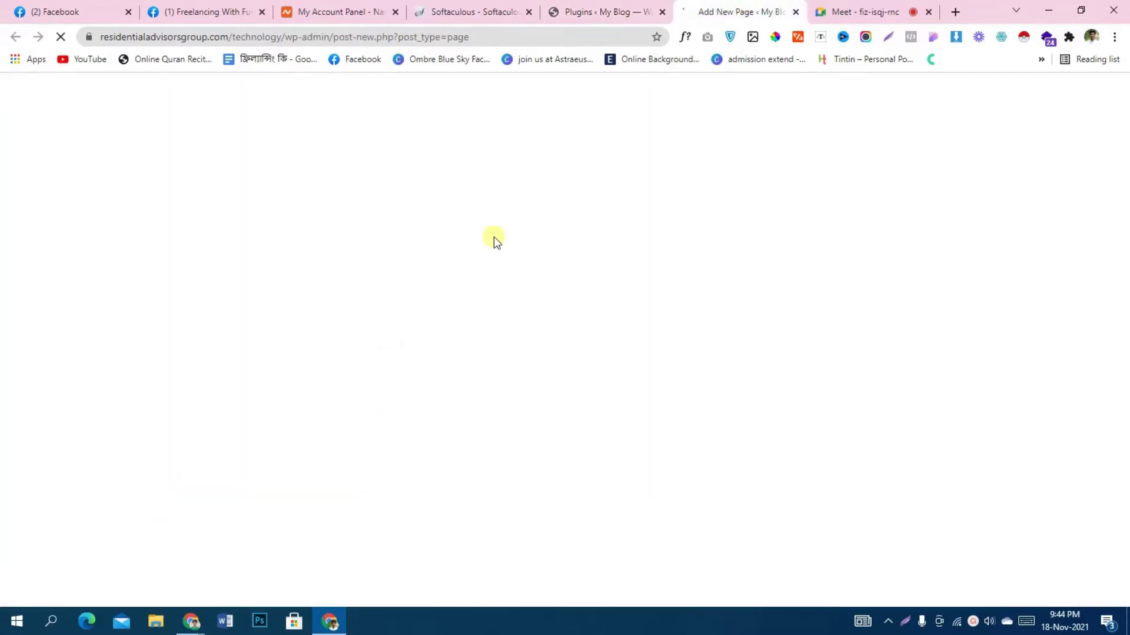
type("Services")
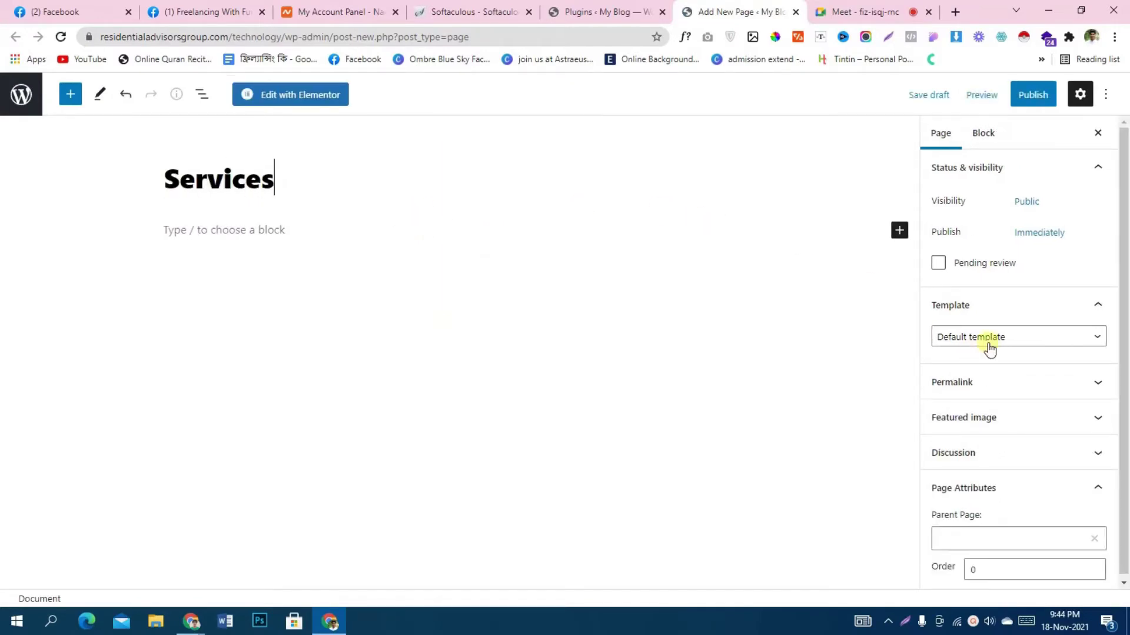
left_click(989, 348)
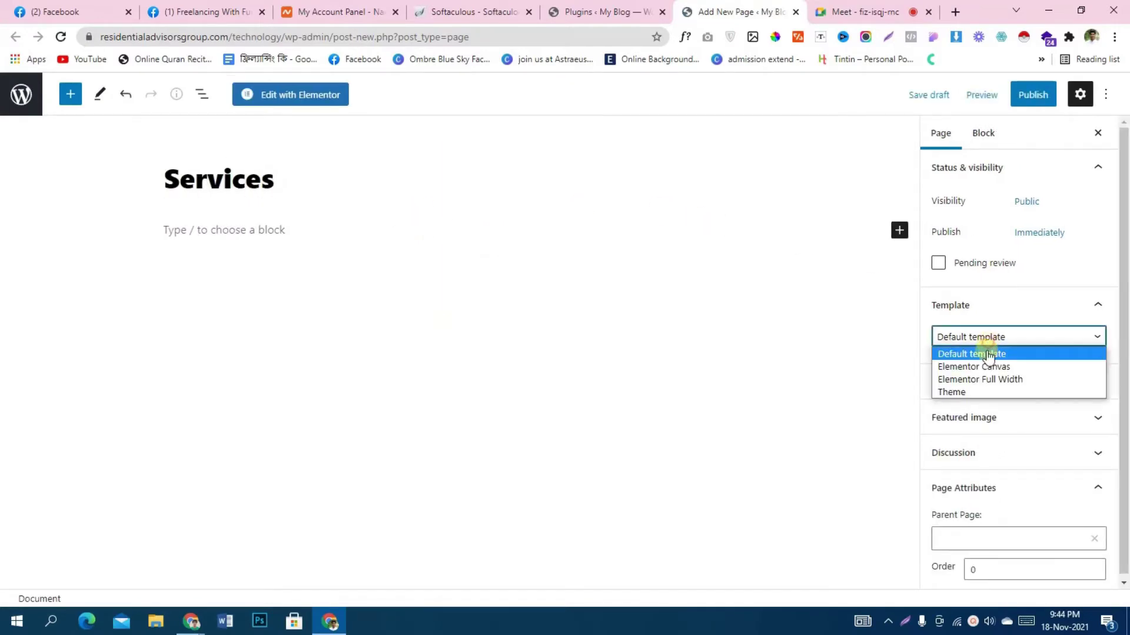
left_click(1007, 380)
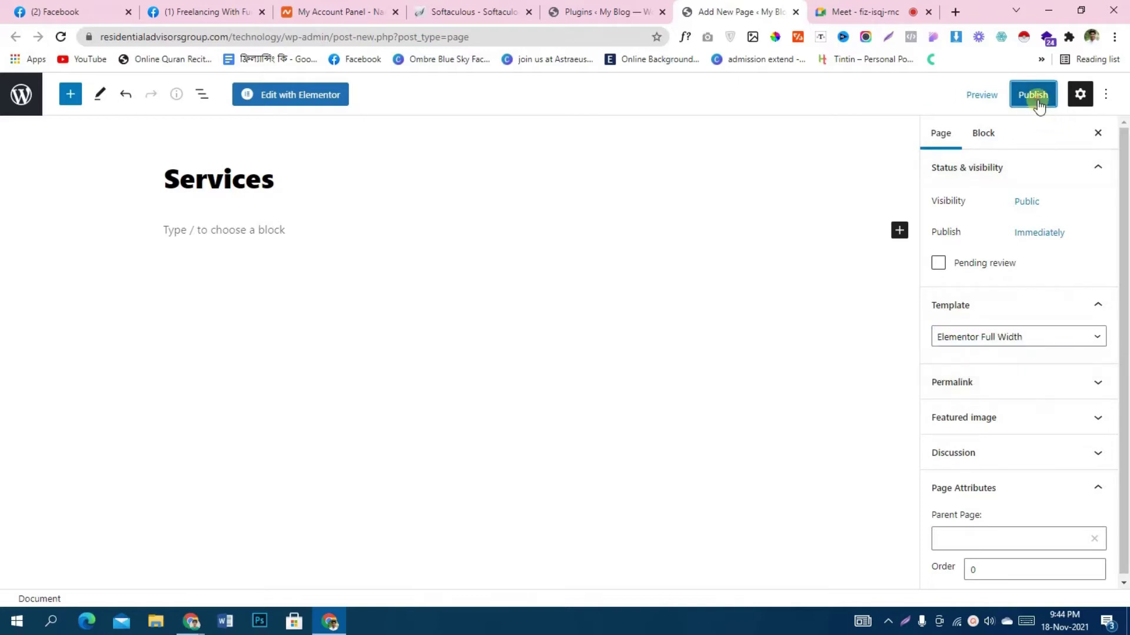
Publish the Services page and open it in the Elementor editor
left_click(1033, 97)
left_click(1000, 103)
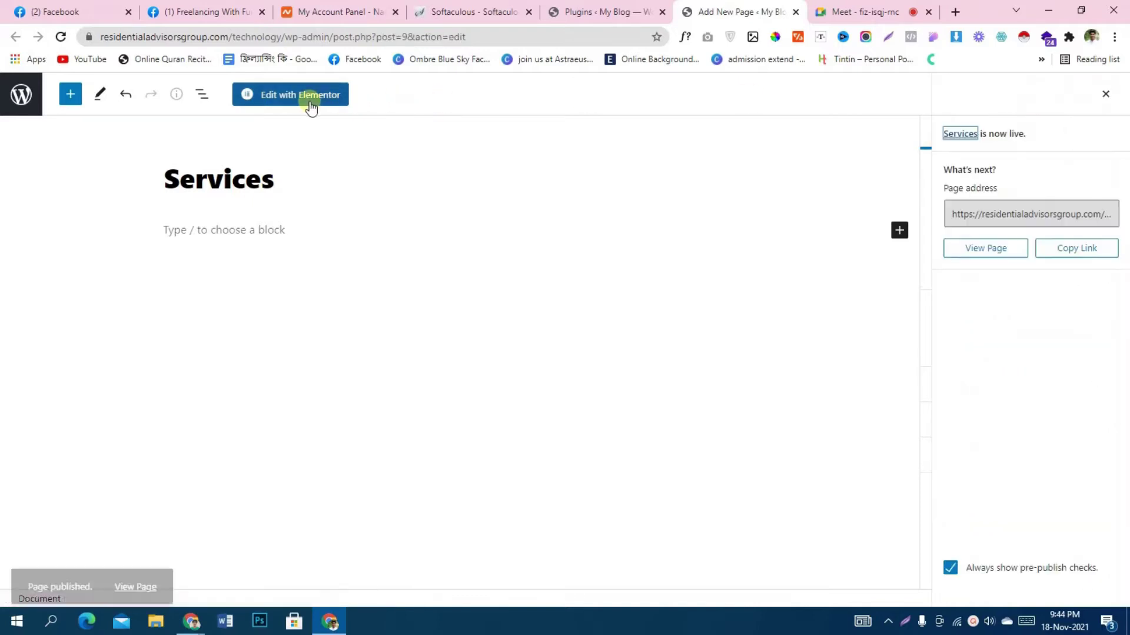
left_click(310, 105)
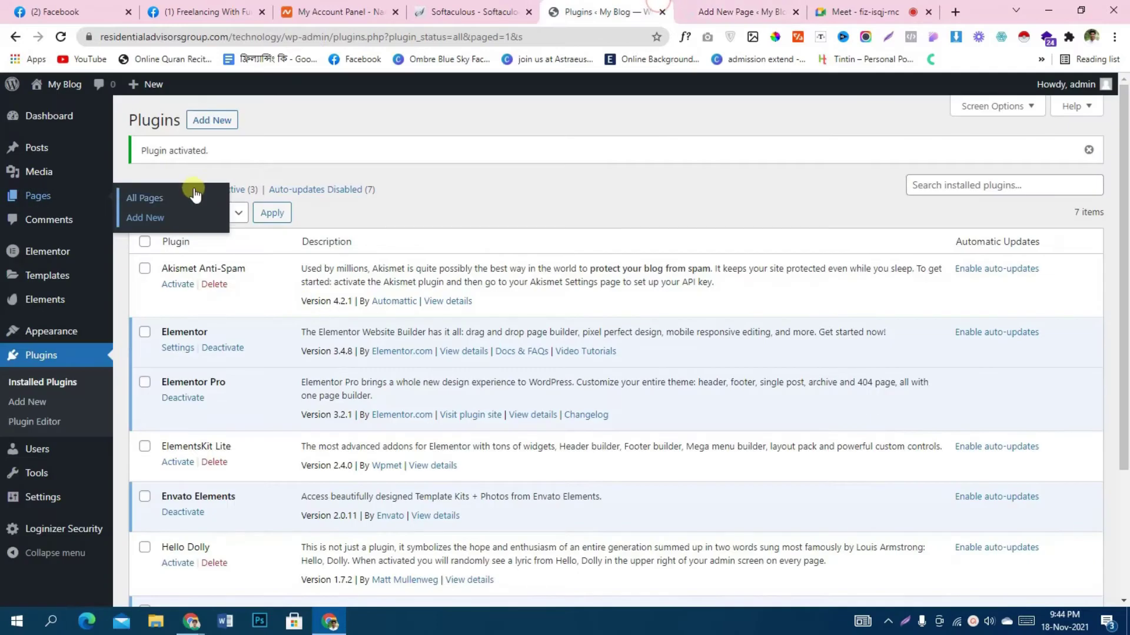
Create another page in a separate browser tab, title it "About" and set its template to Elementor Full Width
middle_click(136, 216)
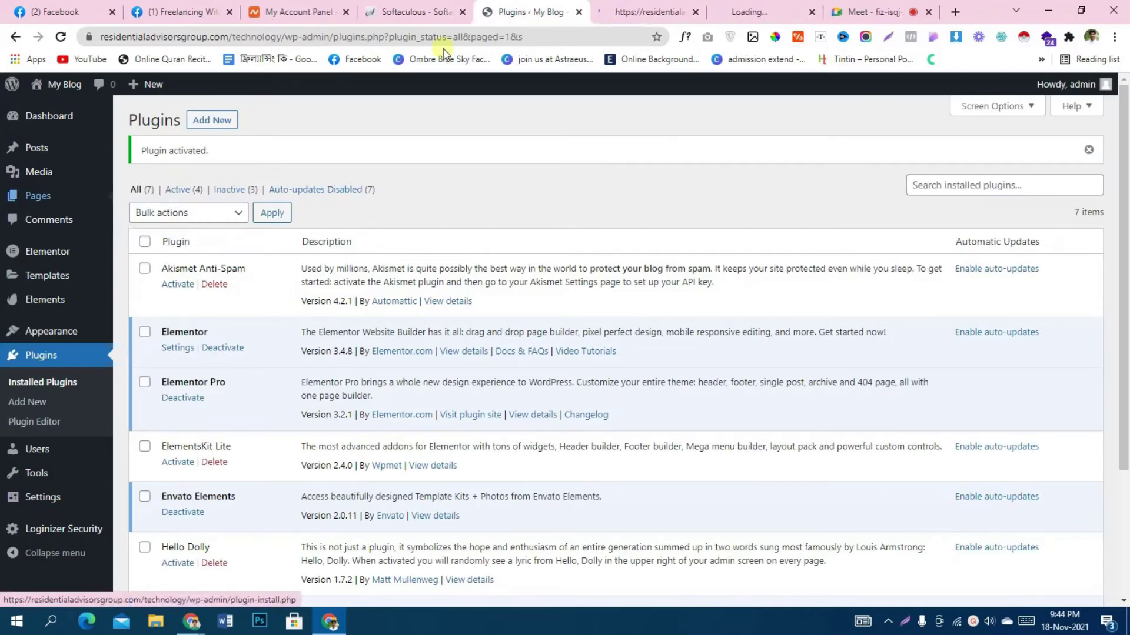
left_click(758, 11)
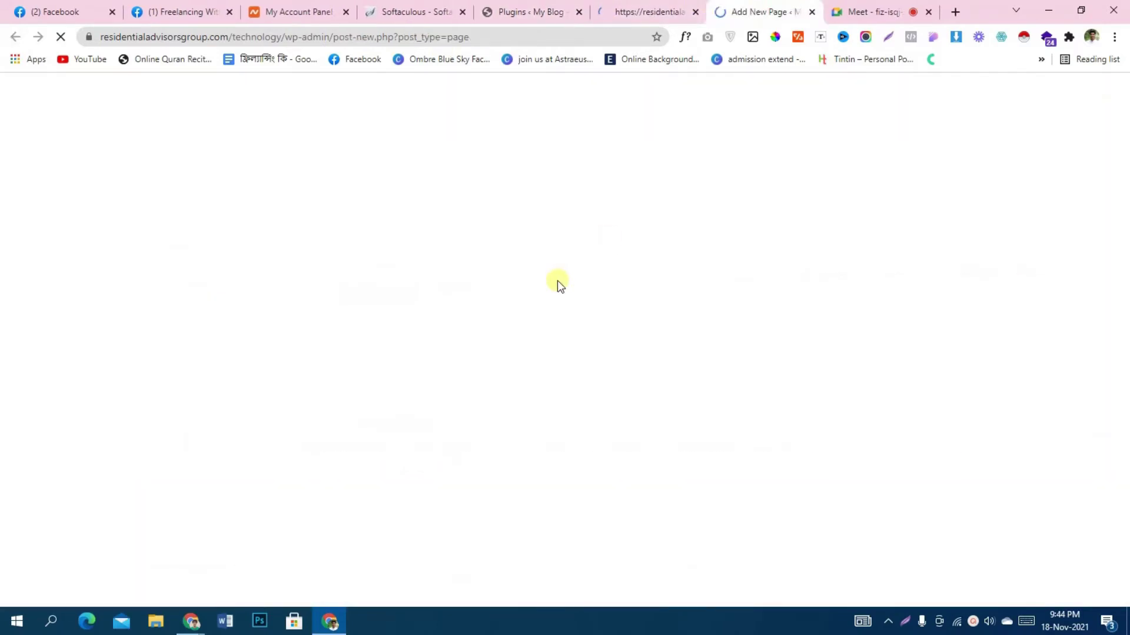
type("Abo")
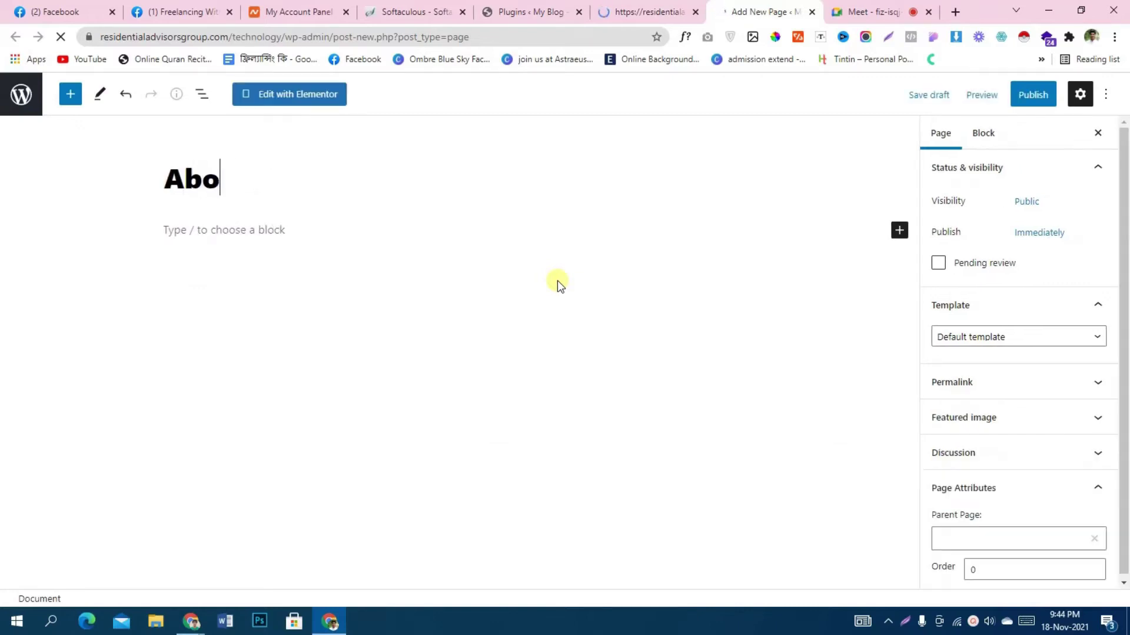
type("ut C")
key("BackSpace")
key("BackSpace")
key("BackSpace")
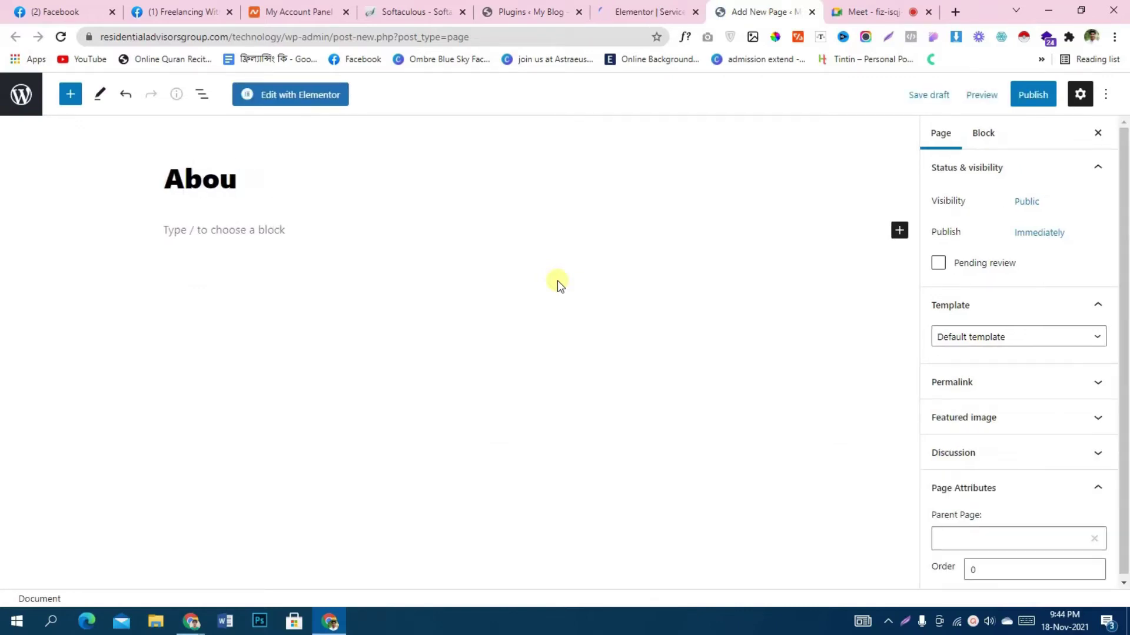
left_click(1026, 333)
left_click(1036, 378)
Publish the About page and open it in the Elementor editor
left_click(1012, 101)
left_click(1002, 95)
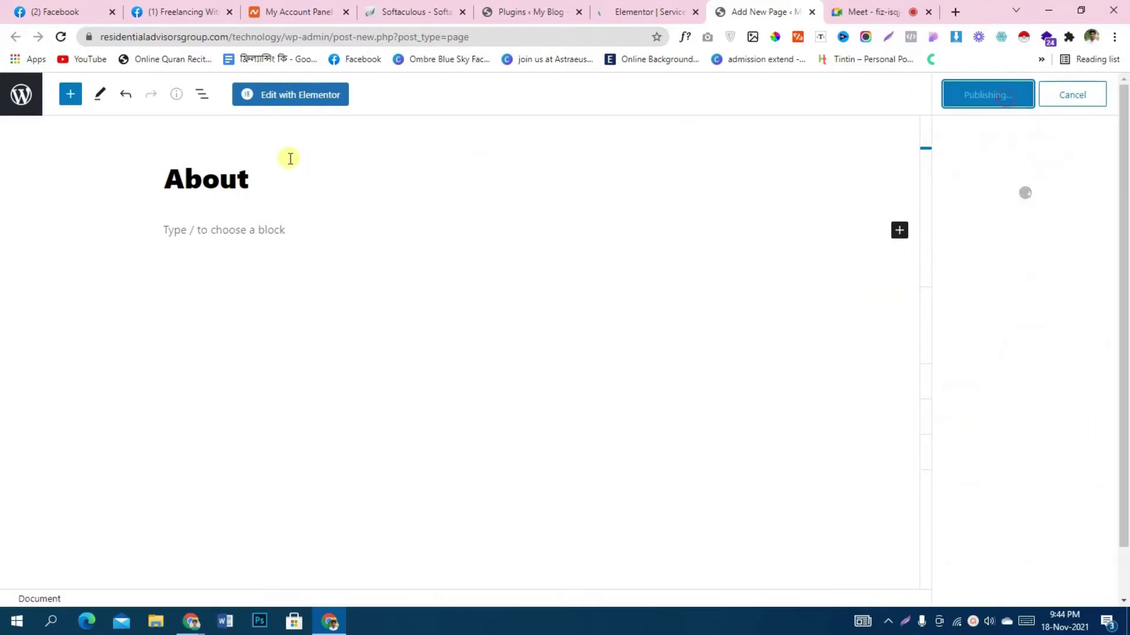
left_click(302, 107)
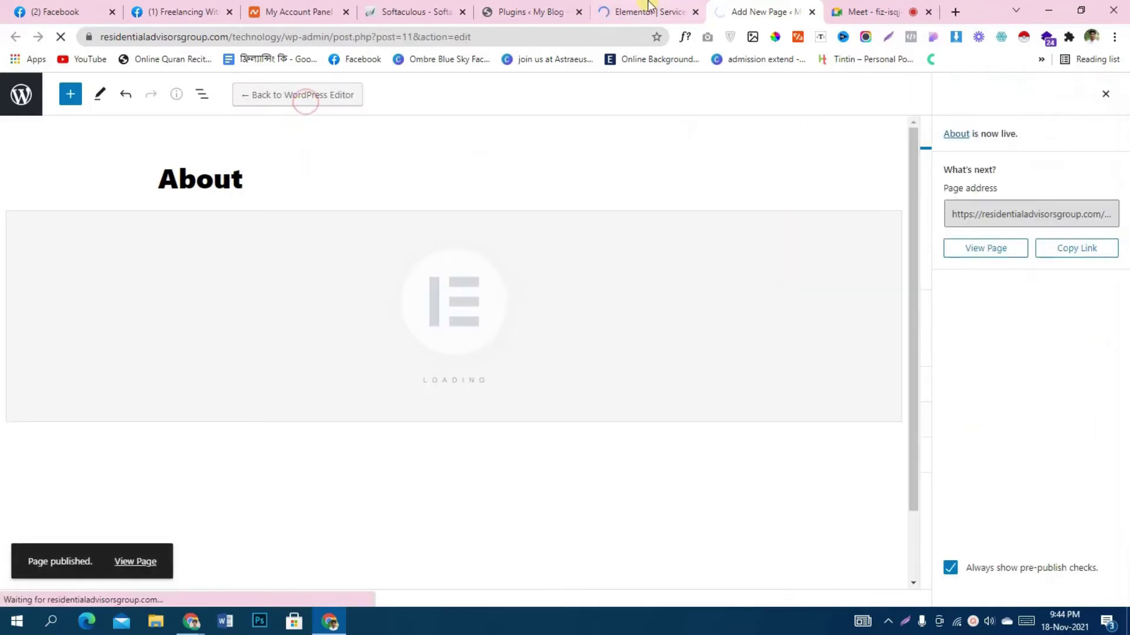
left_click(650, 5)
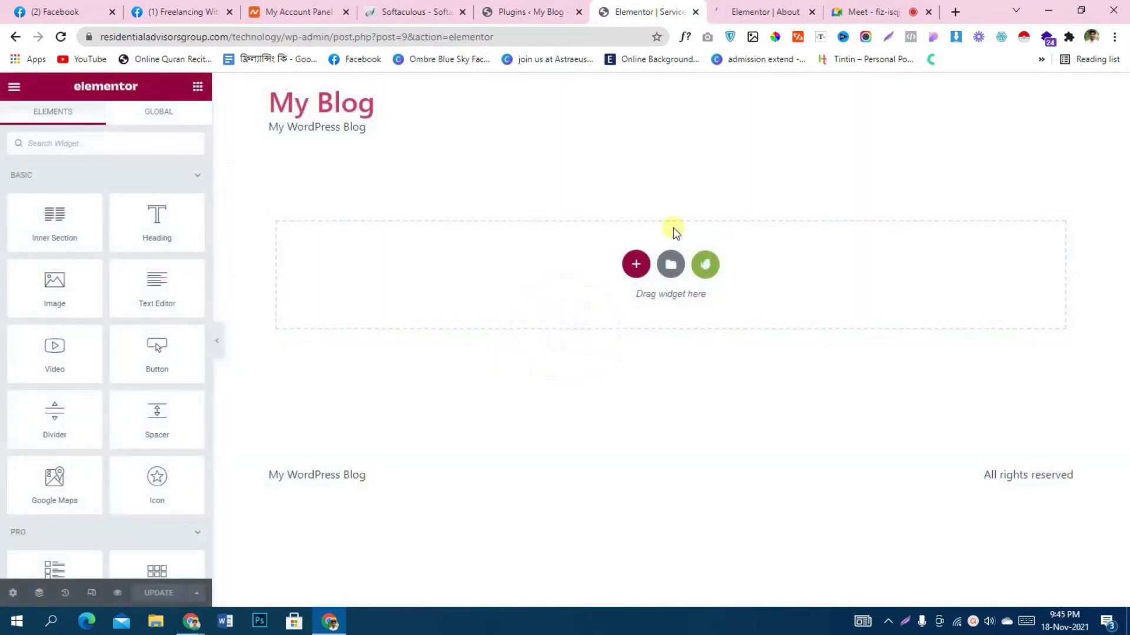
left_click(753, 11)
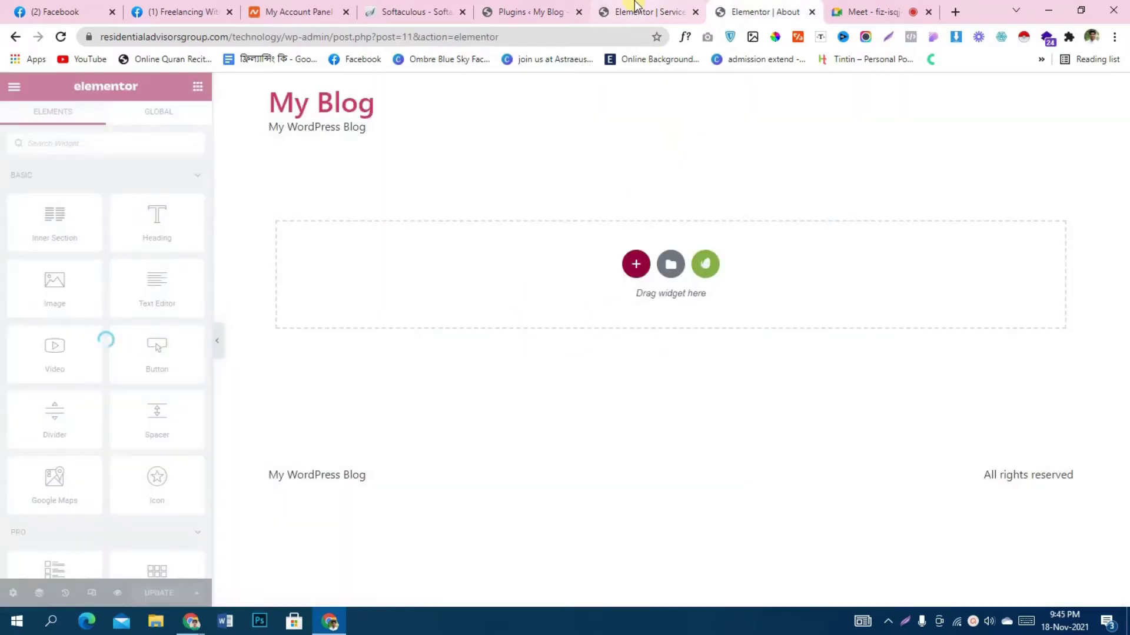
left_click(547, 9)
left_click(665, 5)
From the WordPress admin tab, create a new page titled "Contact" and set its template to Elementor Full Width
left_click(530, 11)
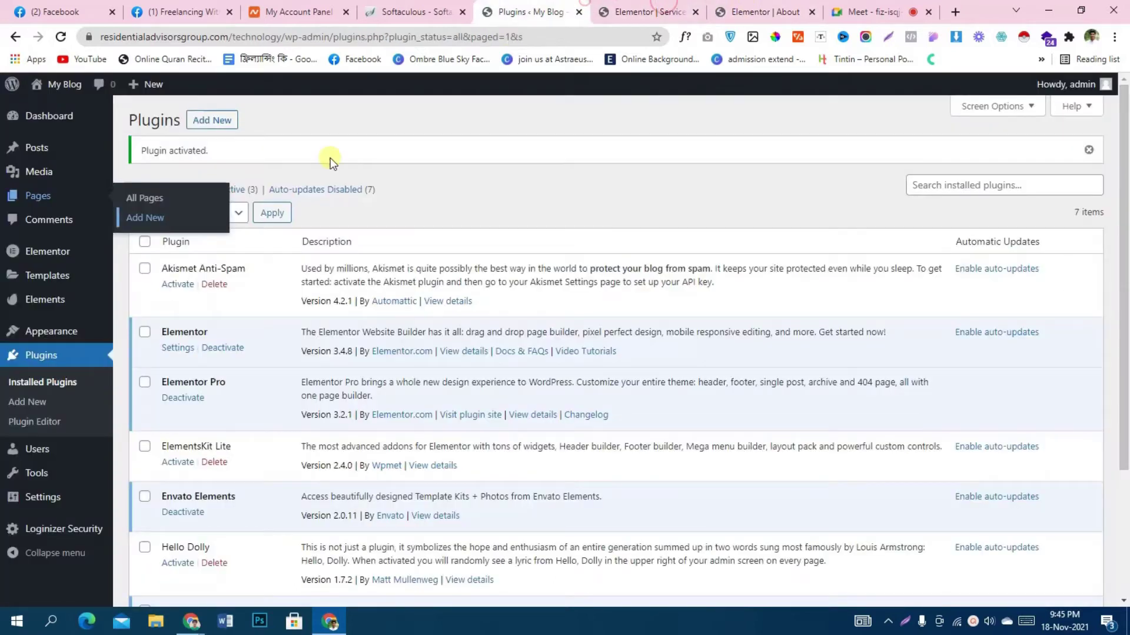
left_click(145, 220)
type("Contact")
left_click(1013, 335)
left_click(1036, 374)
Publish the Contact page and open it in the Elementor editor
left_click(1032, 94)
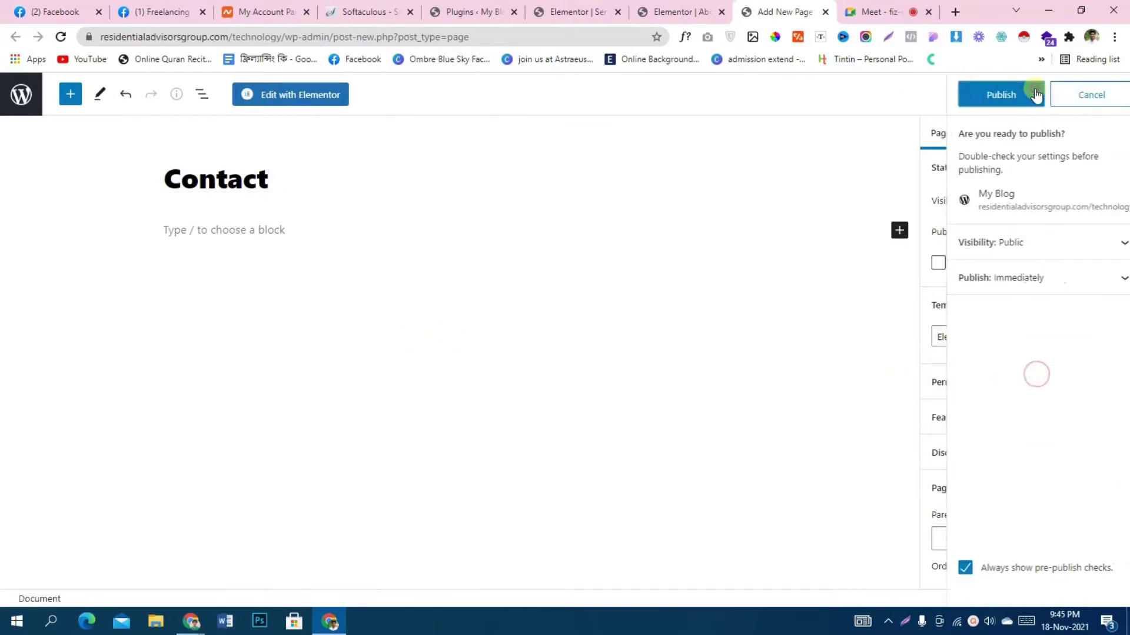
left_click(977, 94)
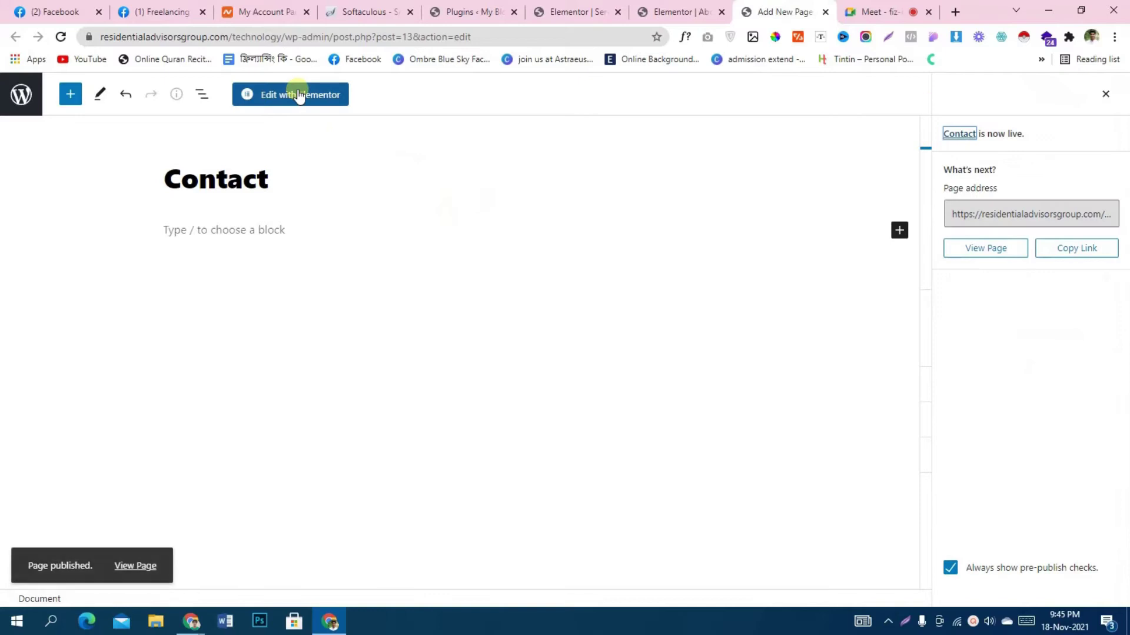
left_click(297, 94)
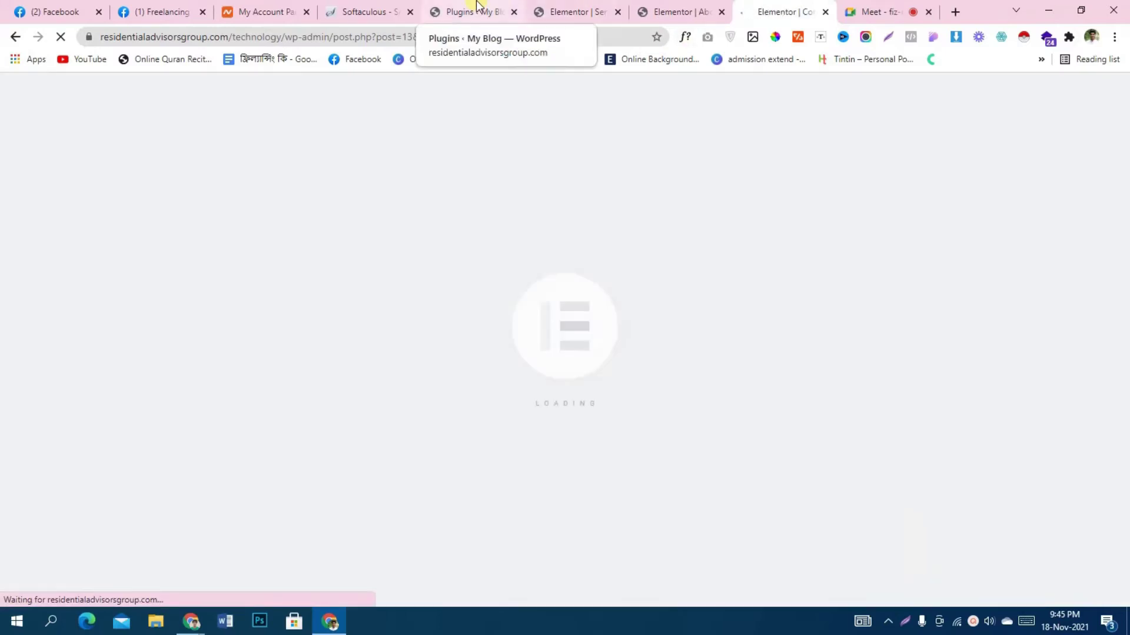
From the WordPress admin tab, create a new navigation menu named "Menu"
left_click(478, 7)
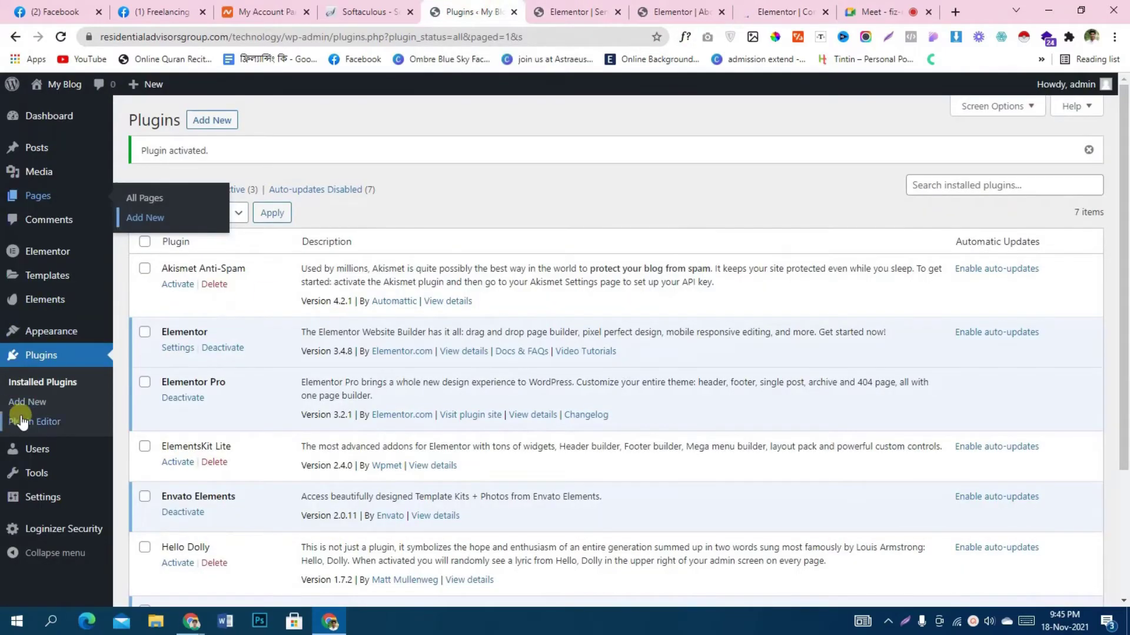
mouse_move(69, 332)
left_click(148, 377)
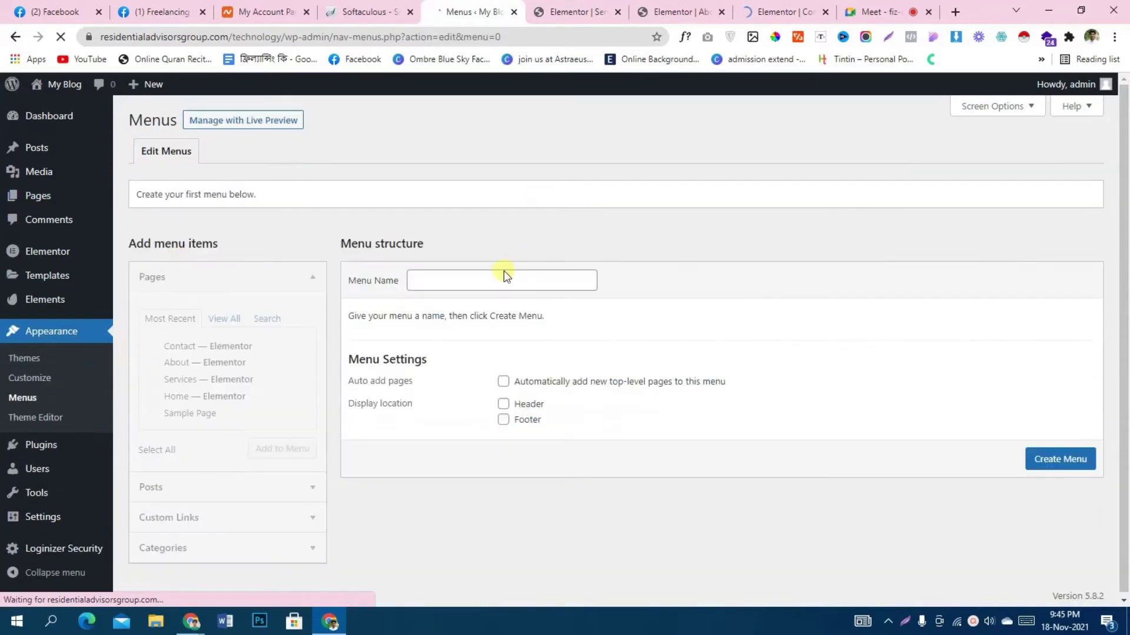
left_click(505, 277)
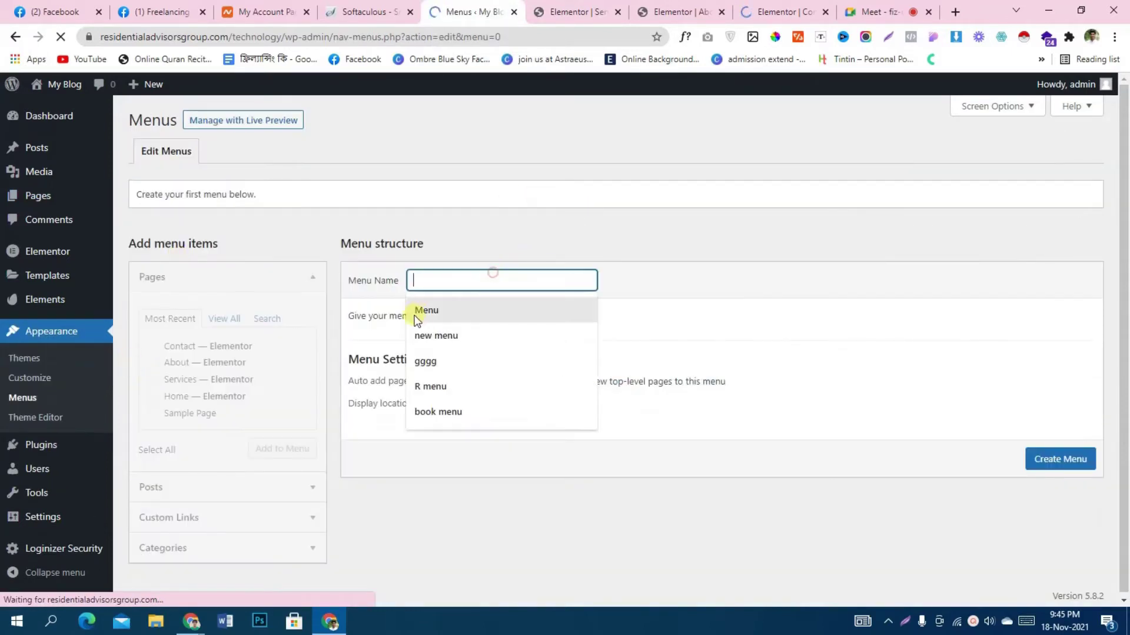
left_click(412, 315)
left_click(1086, 462)
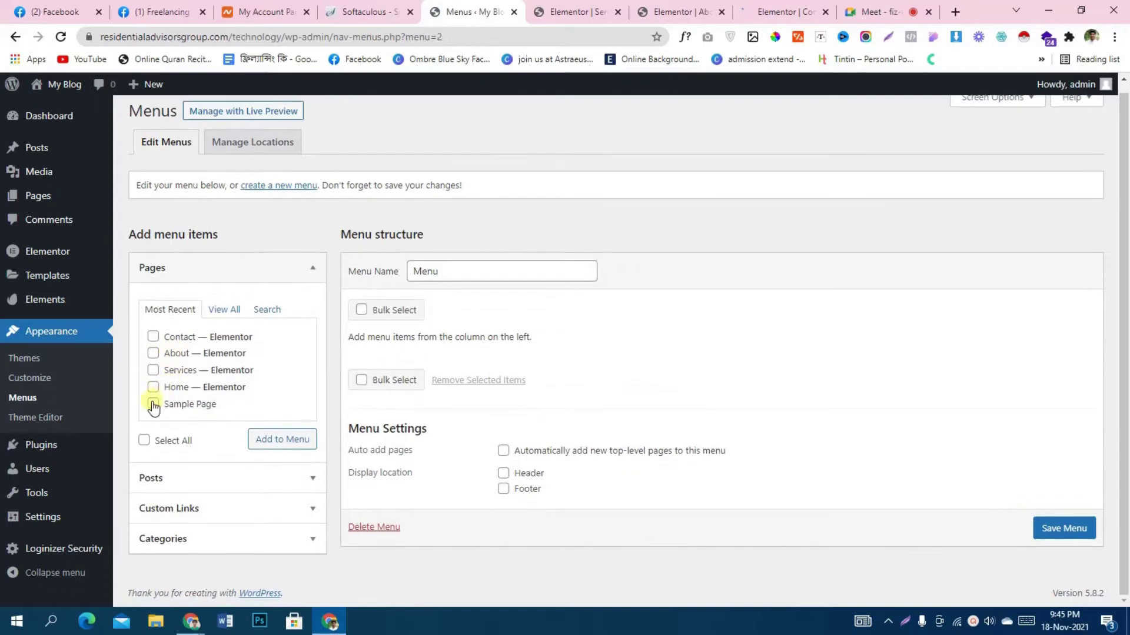
Add the Contact, About, Services and Home pages to the menu
left_click(152, 337)
left_click(153, 353)
left_click(153, 370)
left_click(153, 387)
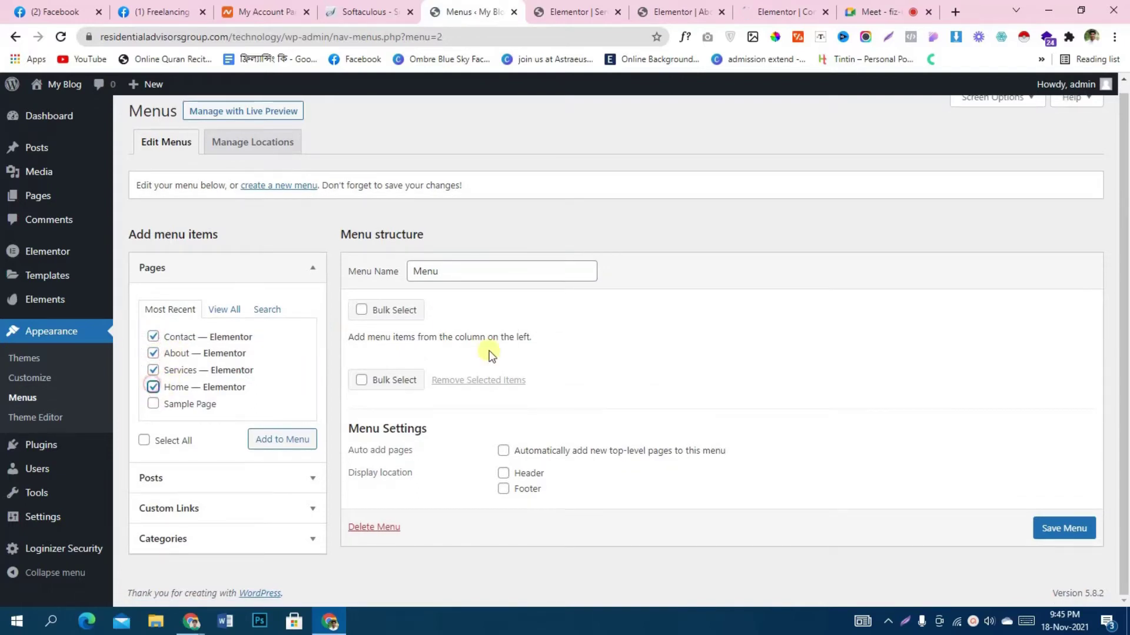
left_click(283, 441)
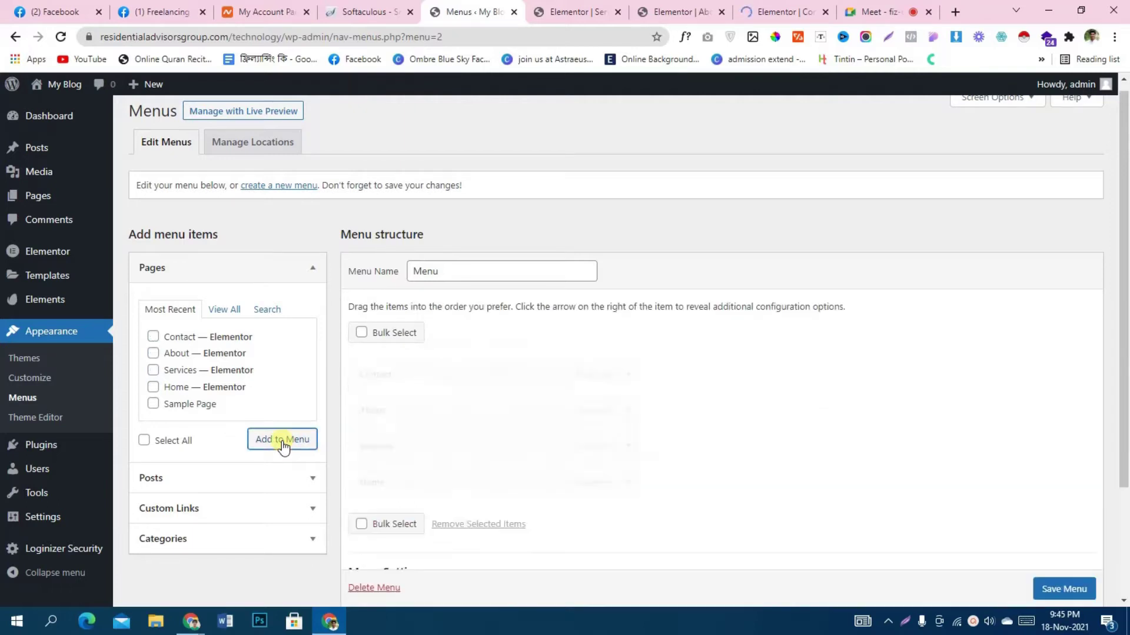
Reorder the menu items as Home, Services, About, Contact and save the menu
left_click_drag(443, 483, 446, 373)
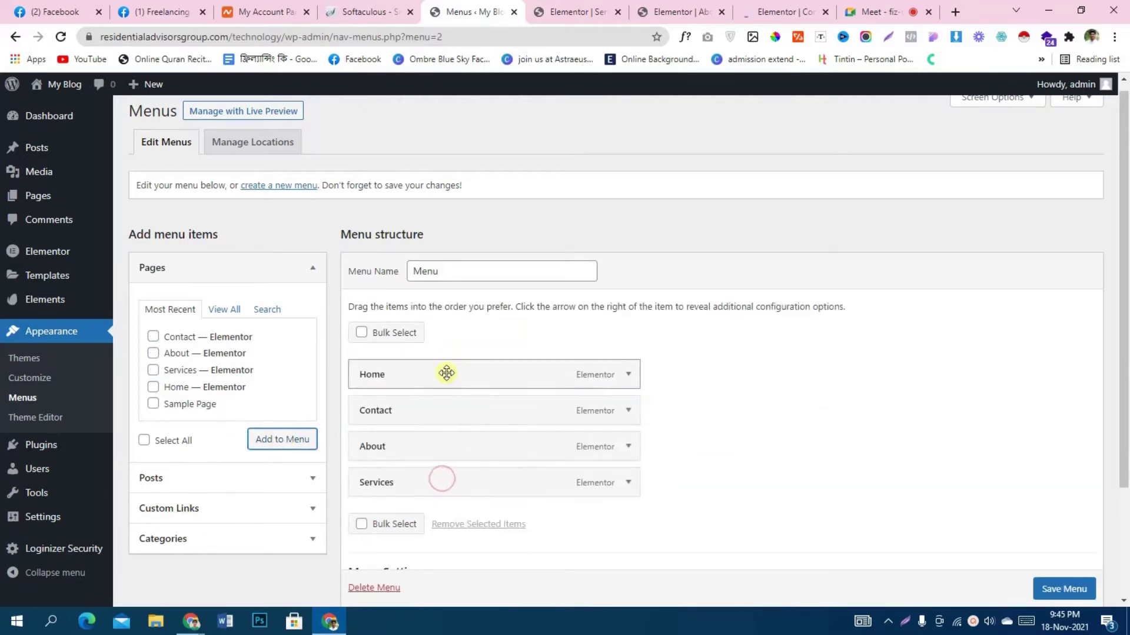
left_click_drag(422, 479, 441, 406)
left_click_drag(457, 475, 434, 461)
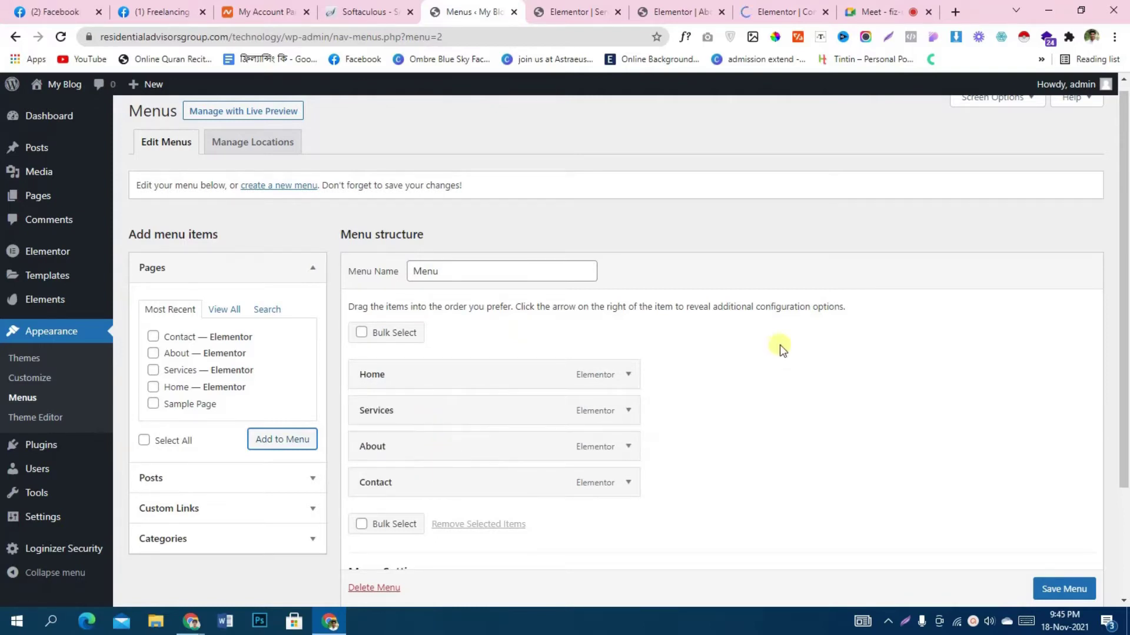
scroll(781, 348, "down", 1)
scroll(1067, 601, "down", 1)
left_click(1062, 562)
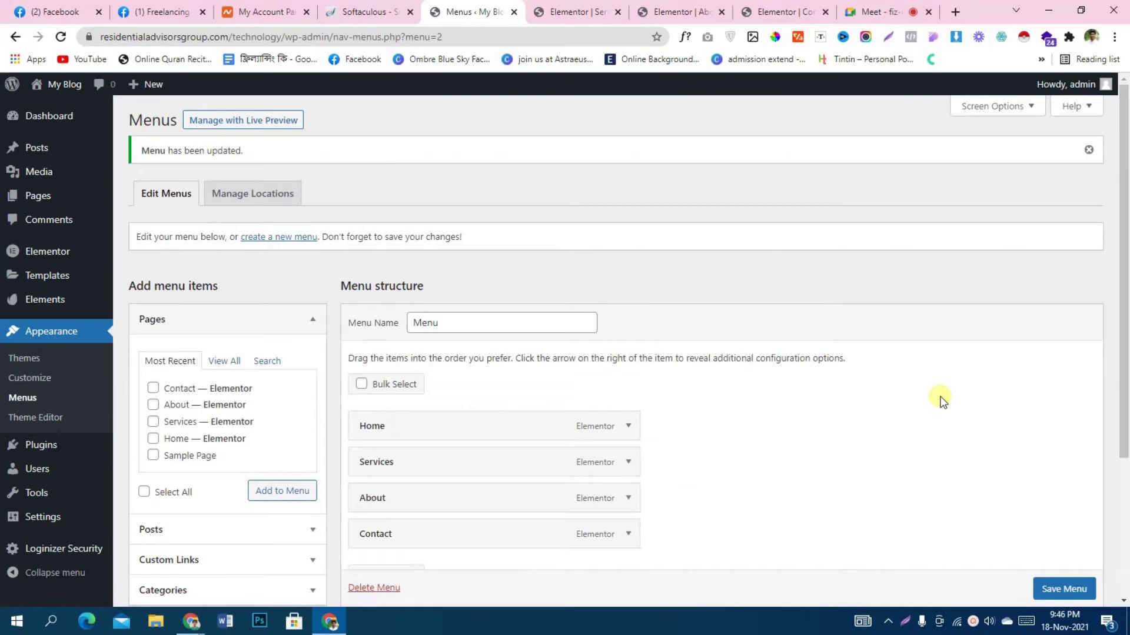
scroll(12, 382, "down", 3)
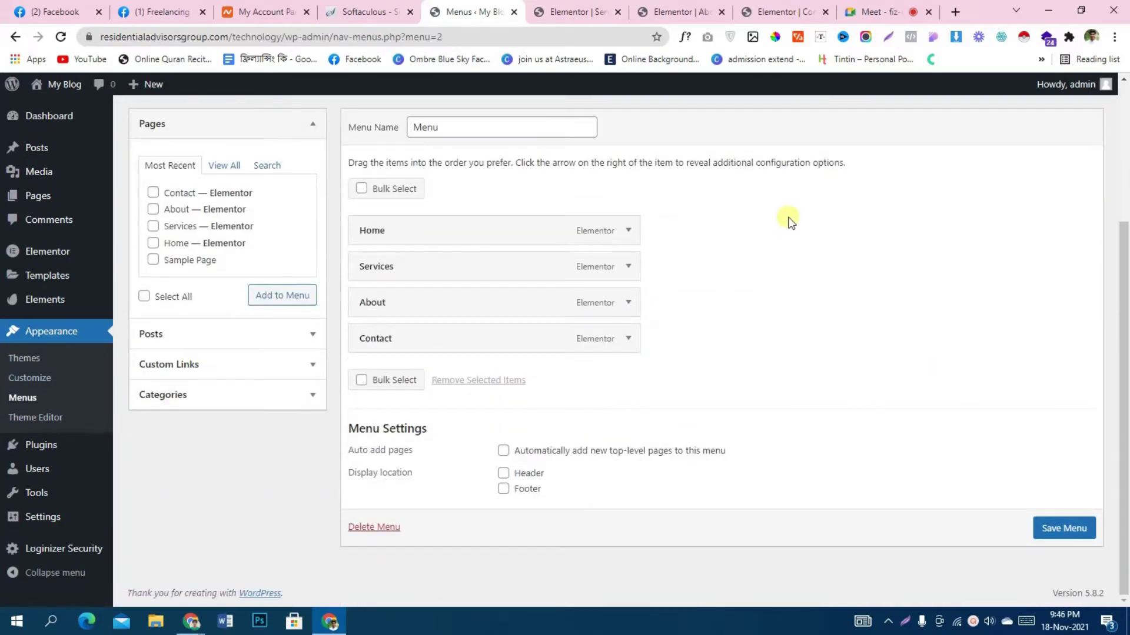
scroll(306, 277, "up", 3)
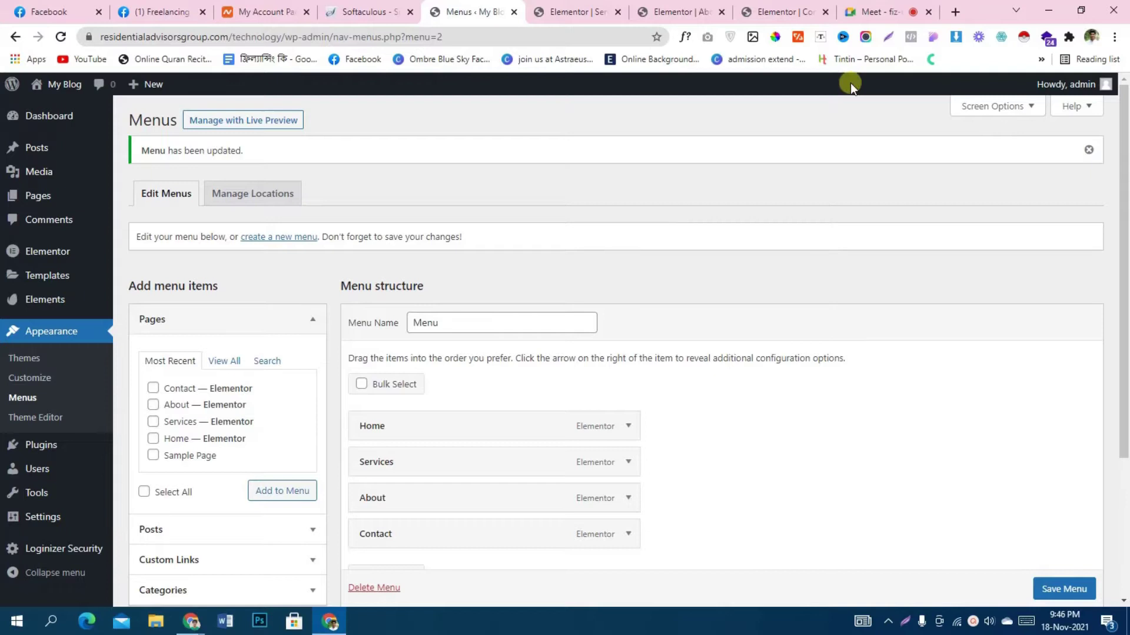
Open canva.com in a new browser tab and start a new logo design
left_click(956, 11)
type("canva.com")
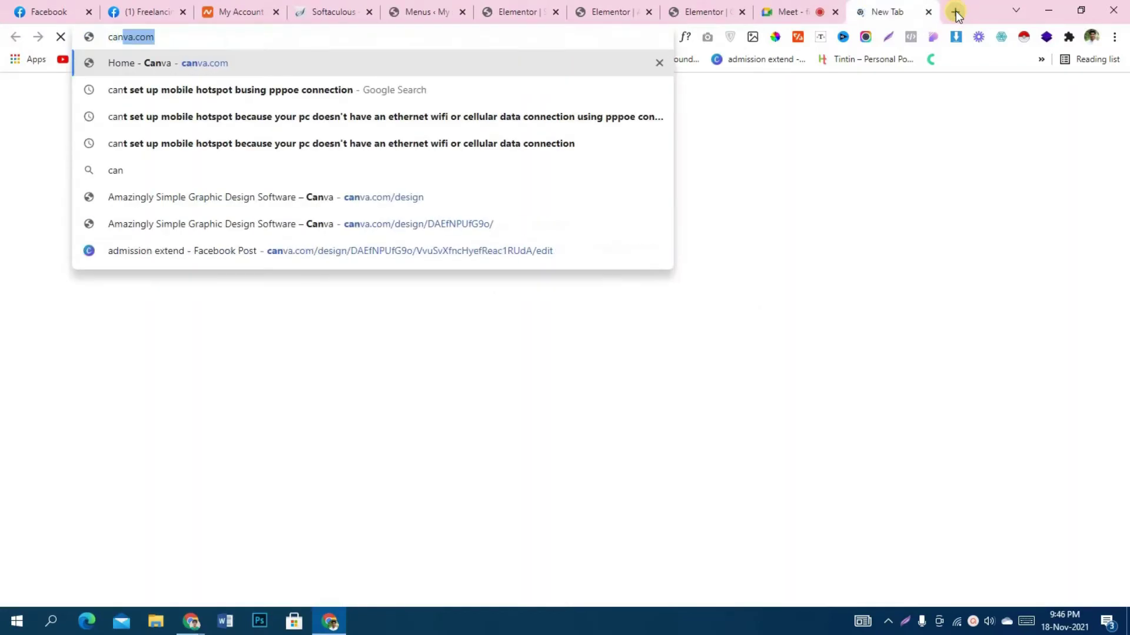
key("Return")
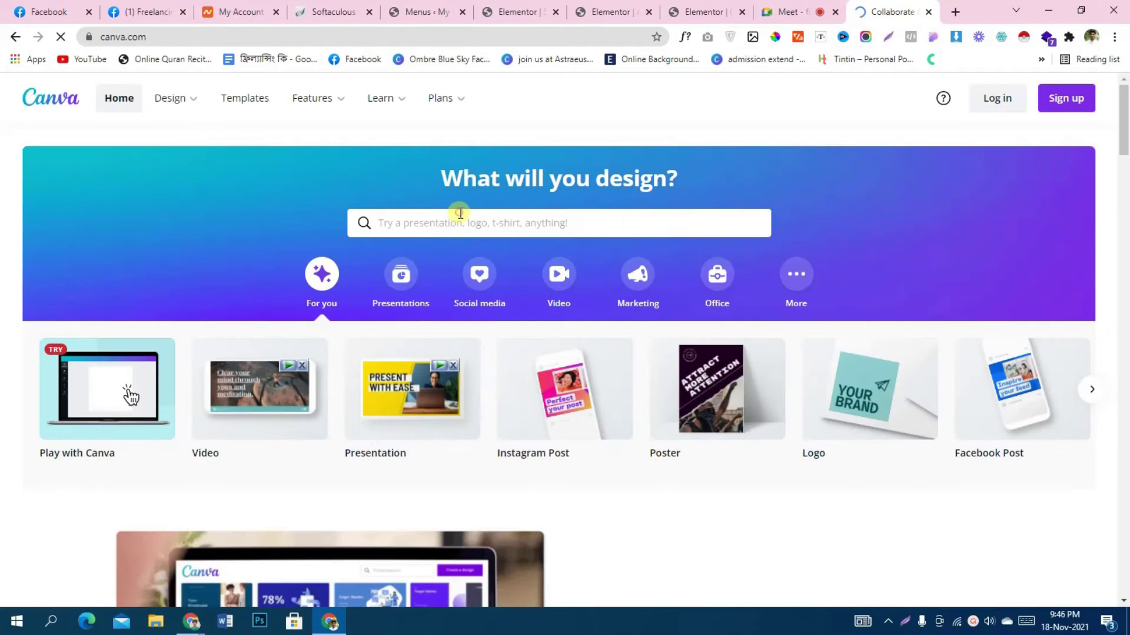
left_click(460, 213)
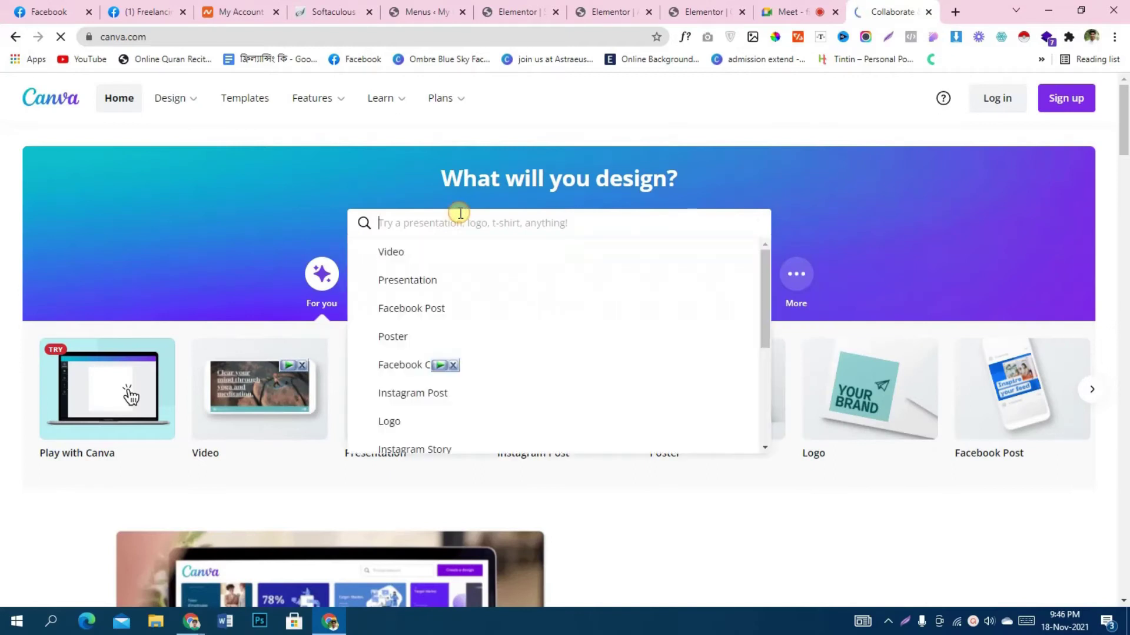
type("logo")
key("Return")
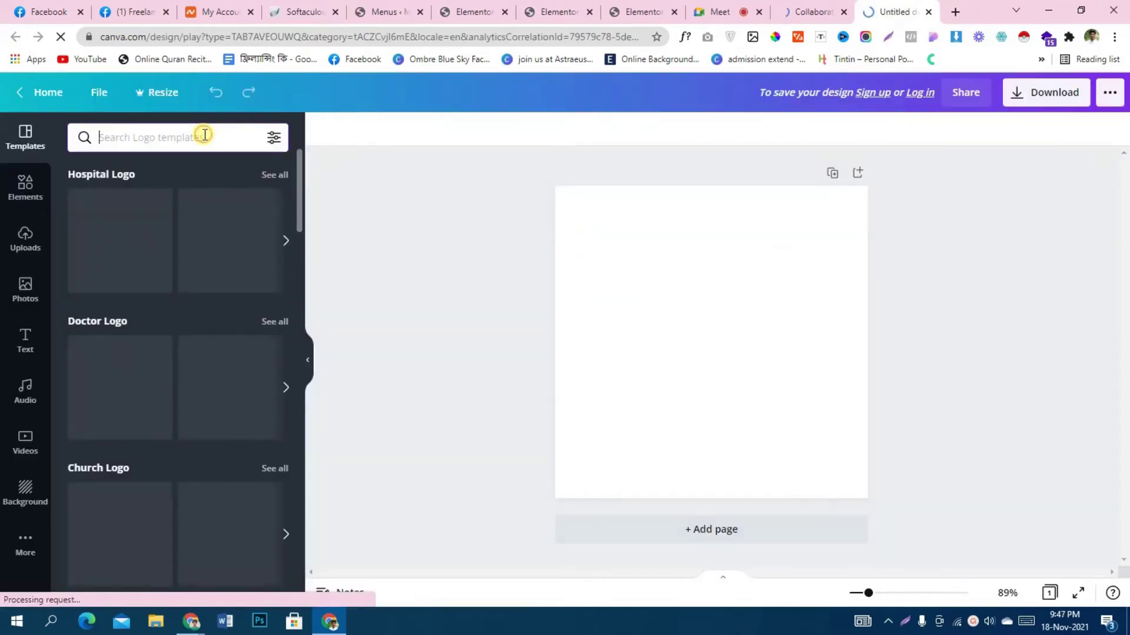
Search the logo templates for "tech" and open the yellow Smart Lamp logo template
type("tech")
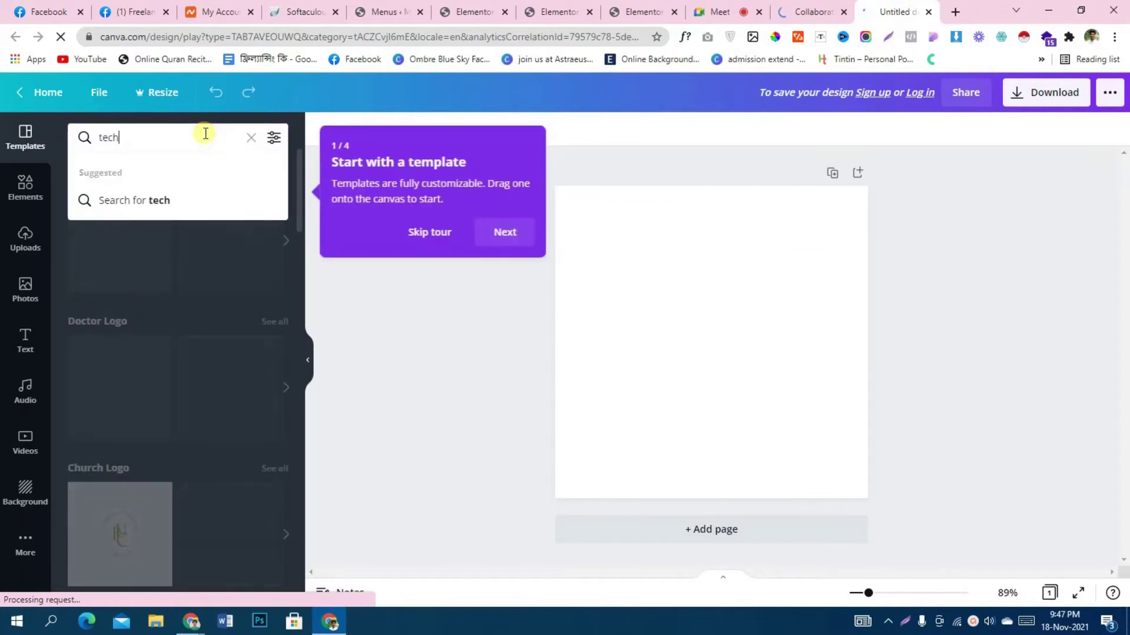
key("Return")
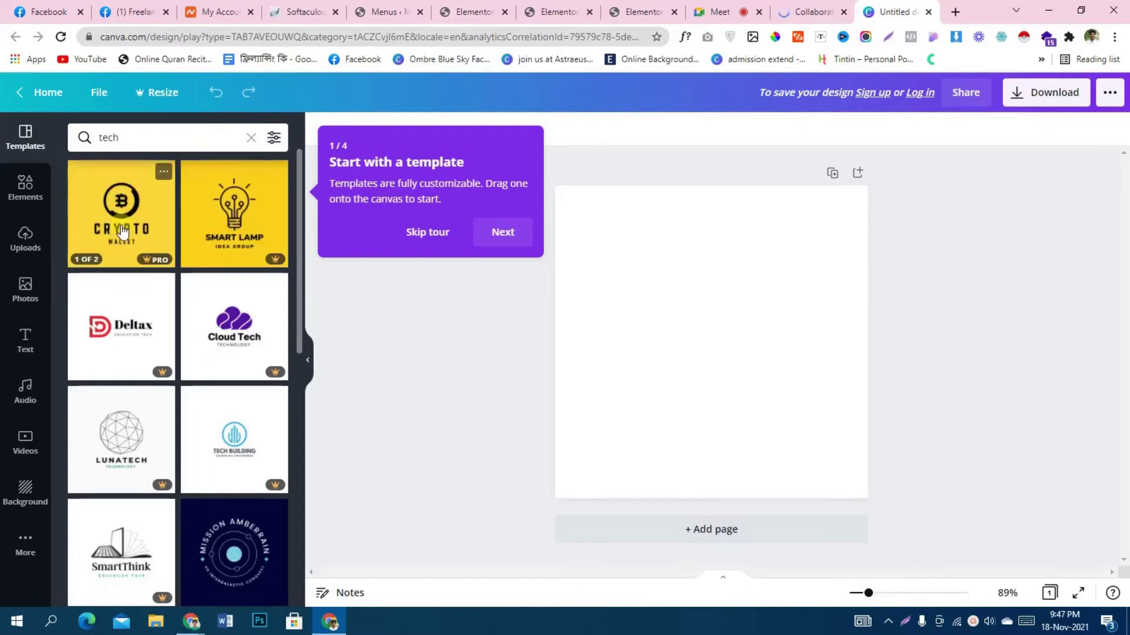
left_click(215, 222)
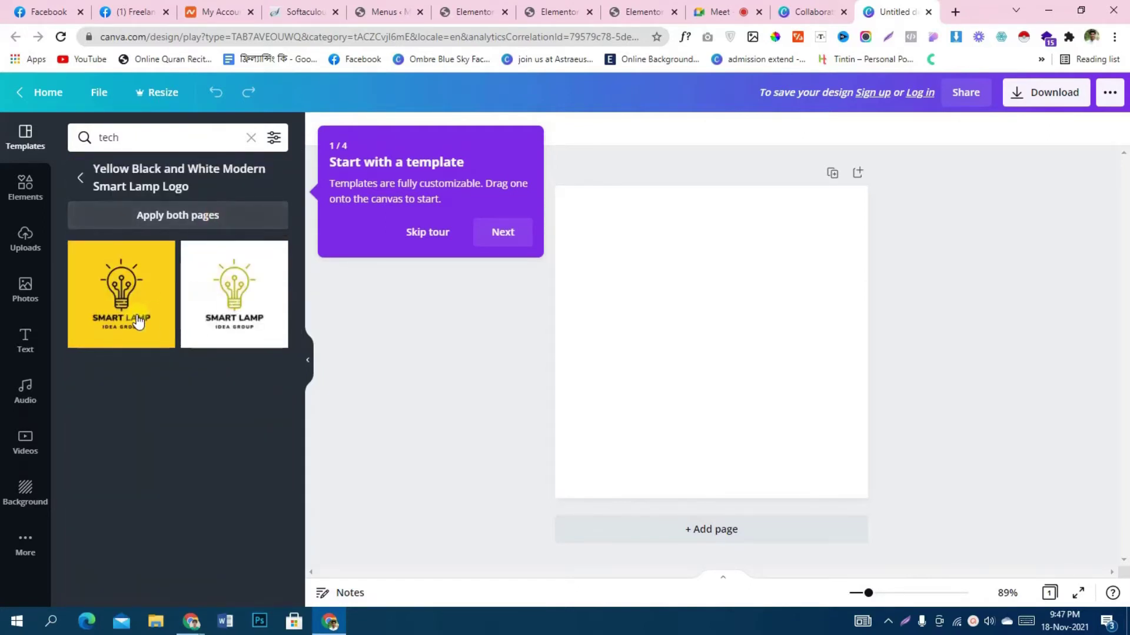
Try to apply the white Smart Lamp page to the canvas, dismissing the sign-up dialogs and the tour
left_click(213, 291)
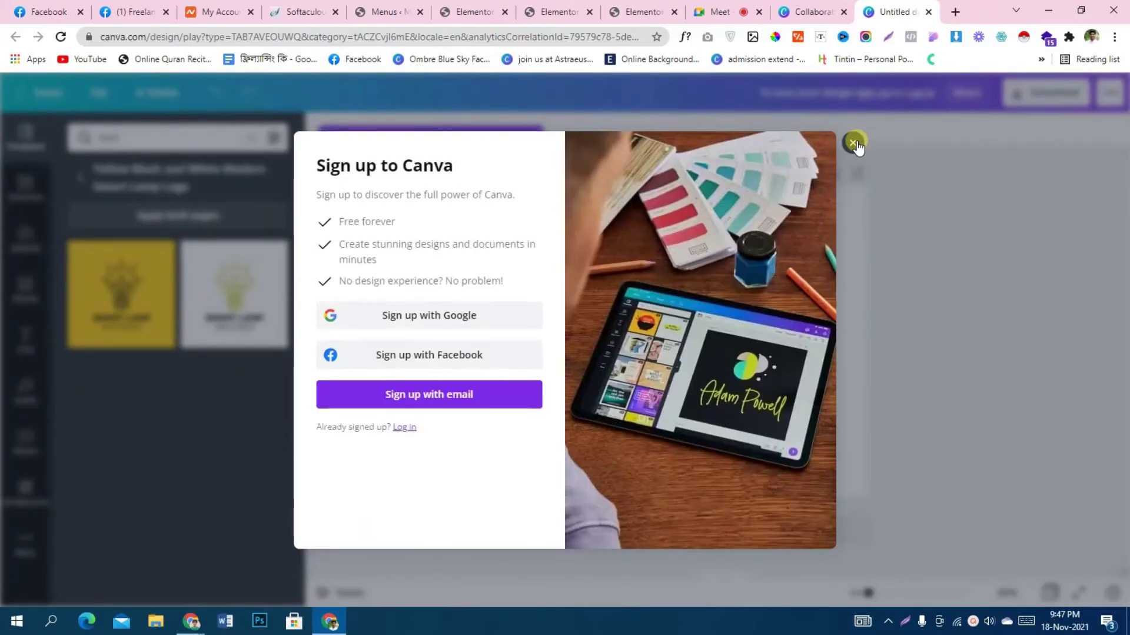
left_click(854, 143)
left_click(255, 318)
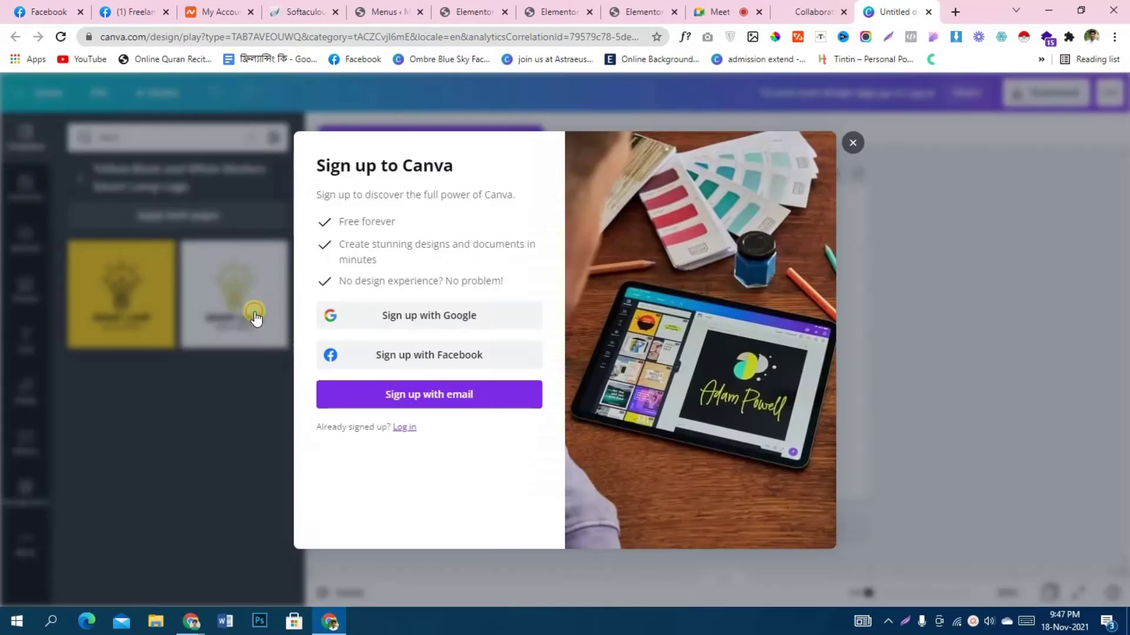
left_click(854, 142)
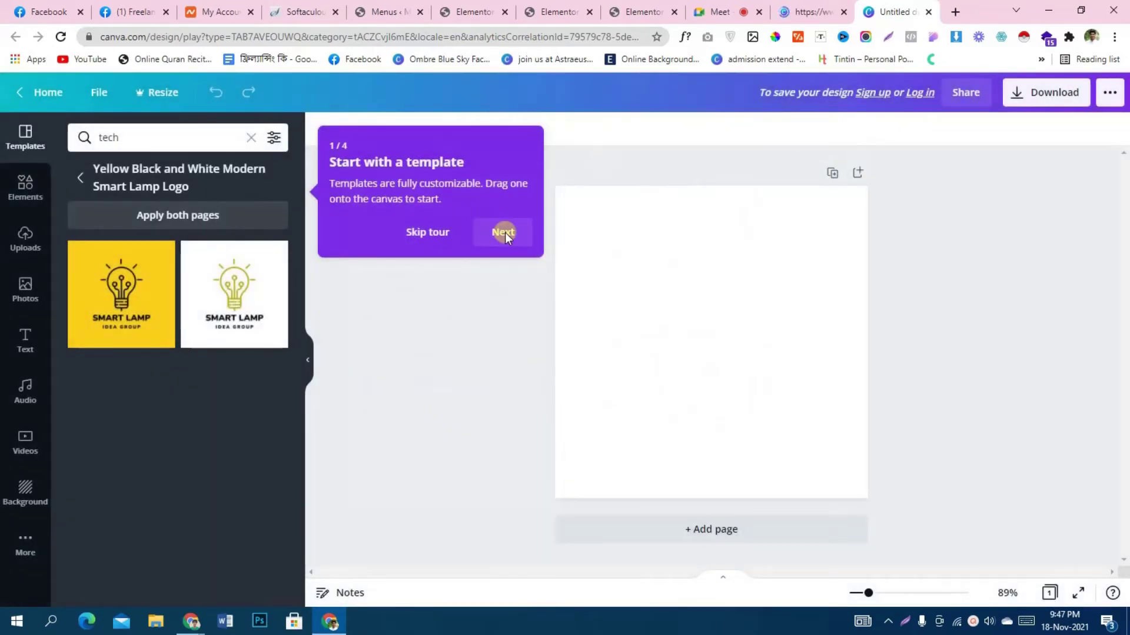
left_click(432, 232)
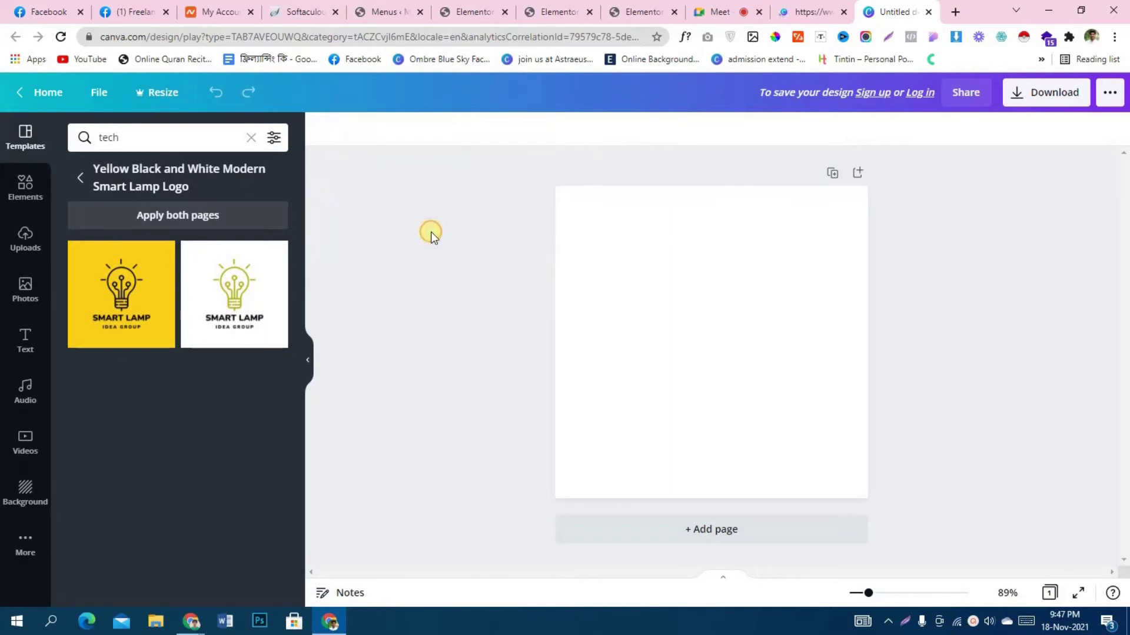
left_click(261, 311)
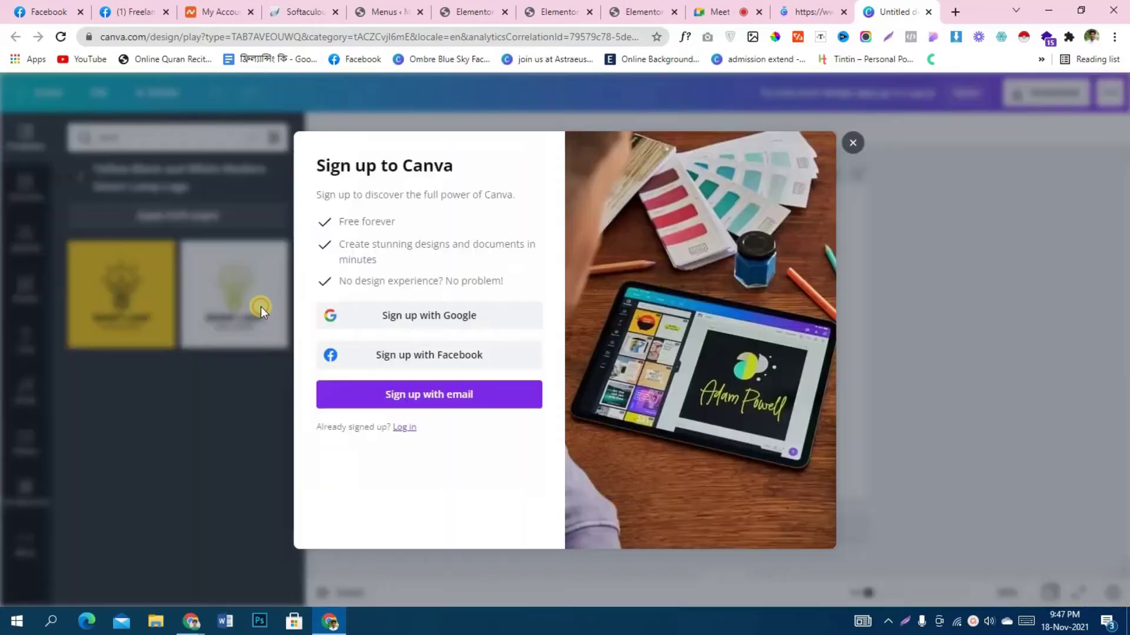
left_click(854, 142)
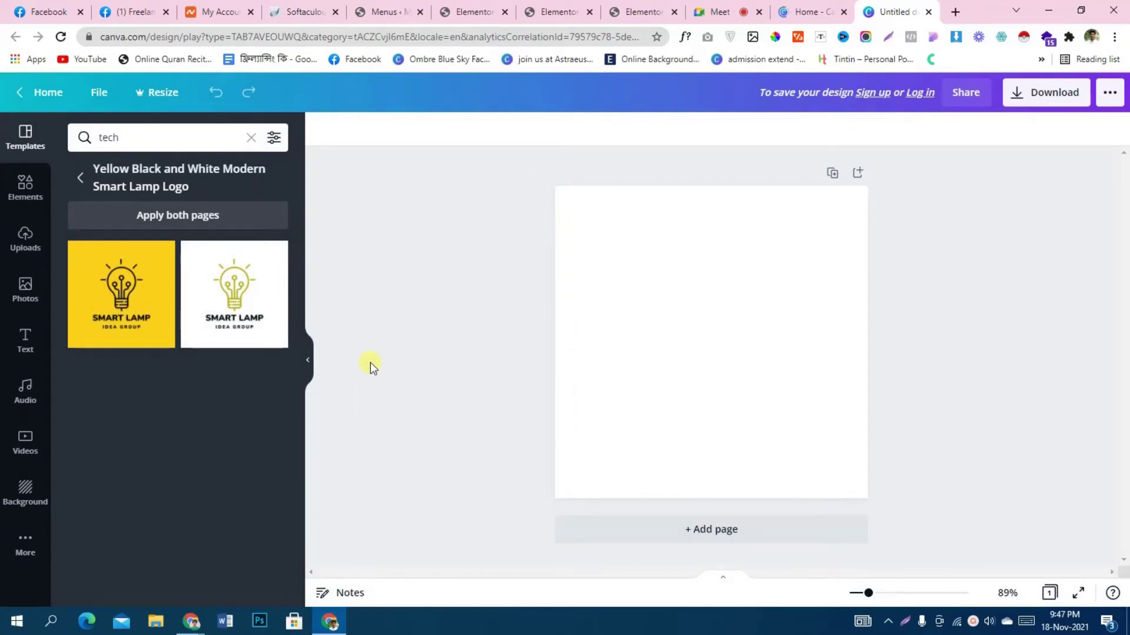
Capture a screenshot of the white Smart Lamp logo and save it to the Desktop as PNG named "tech logo"
key("Print")
left_click_drag(181, 239, 289, 349)
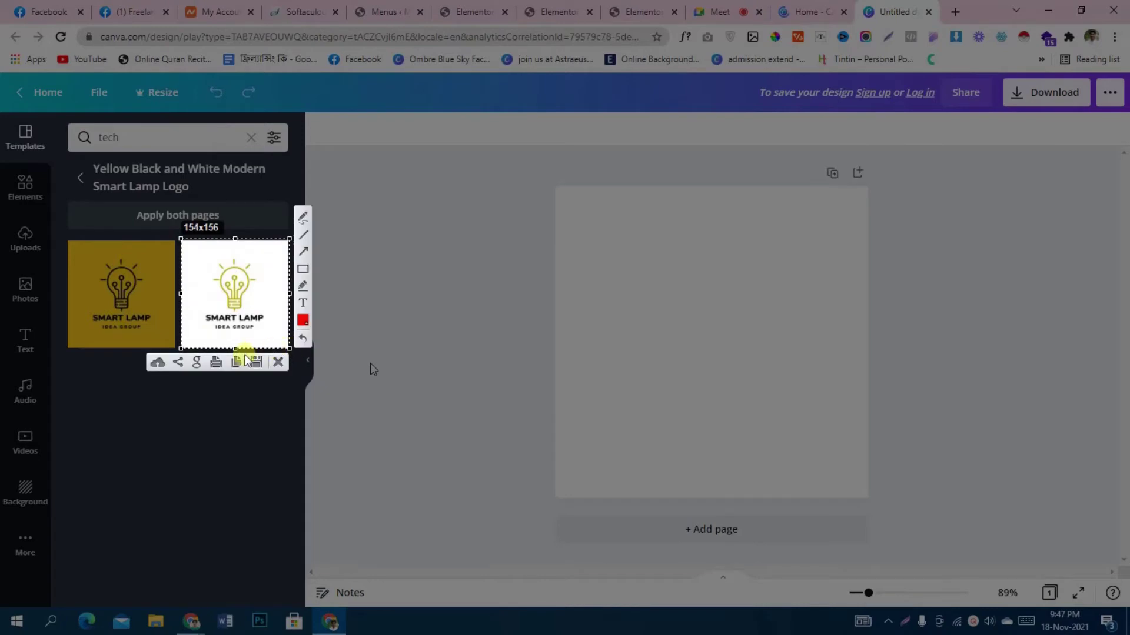
left_click(252, 362)
type("tech n")
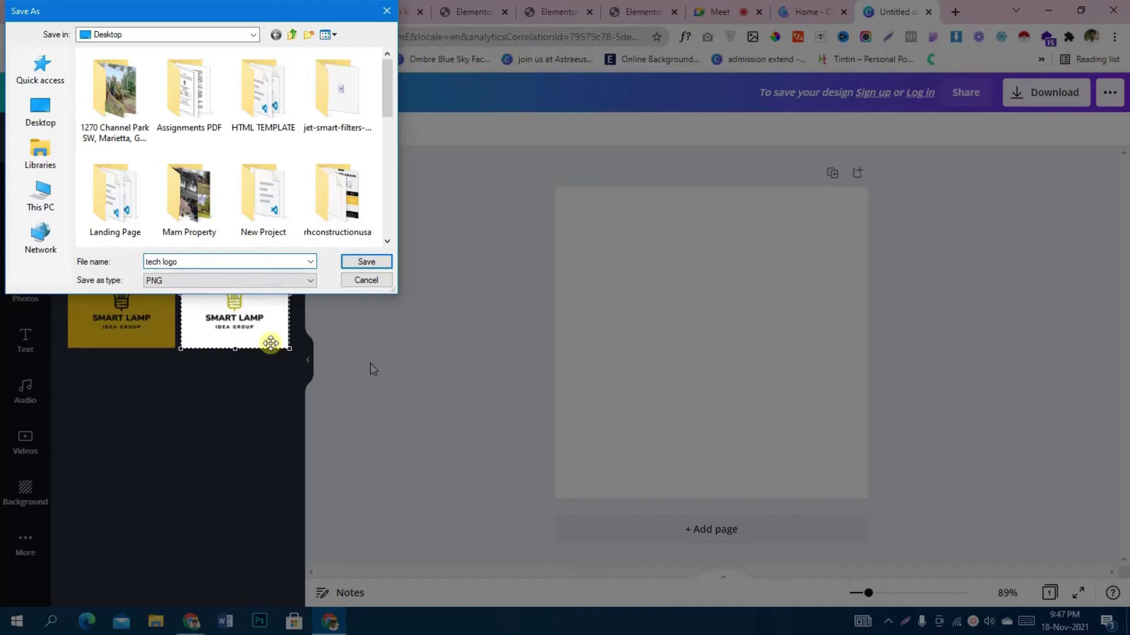
left_click(367, 261)
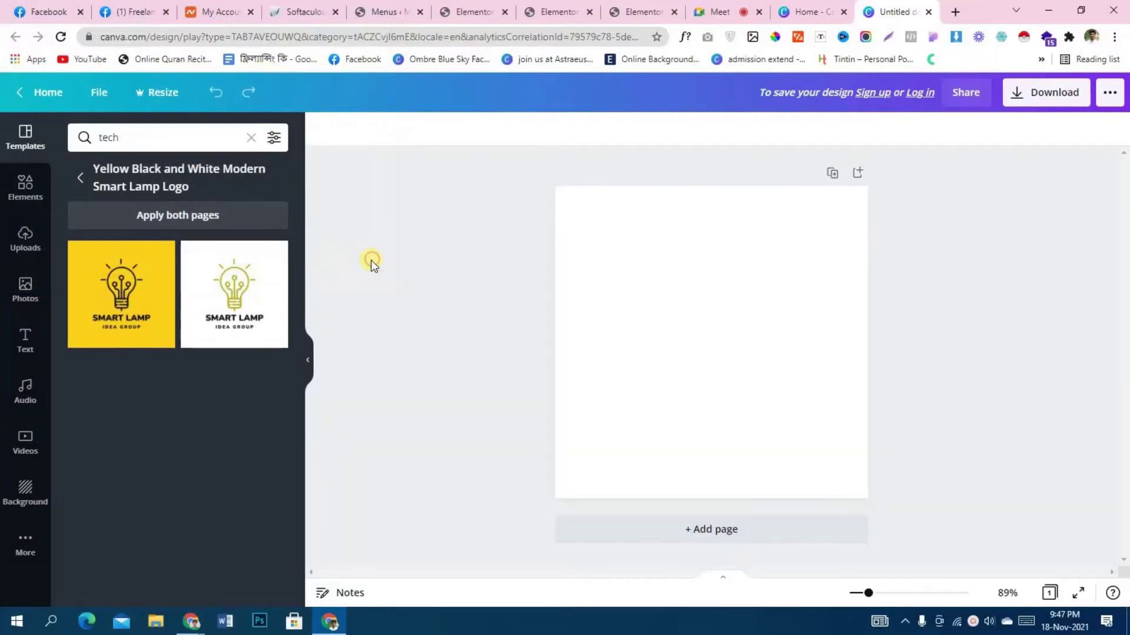
Return to the WordPress admin tab and open the Header templates of the Theme Builder
left_click(382, 12)
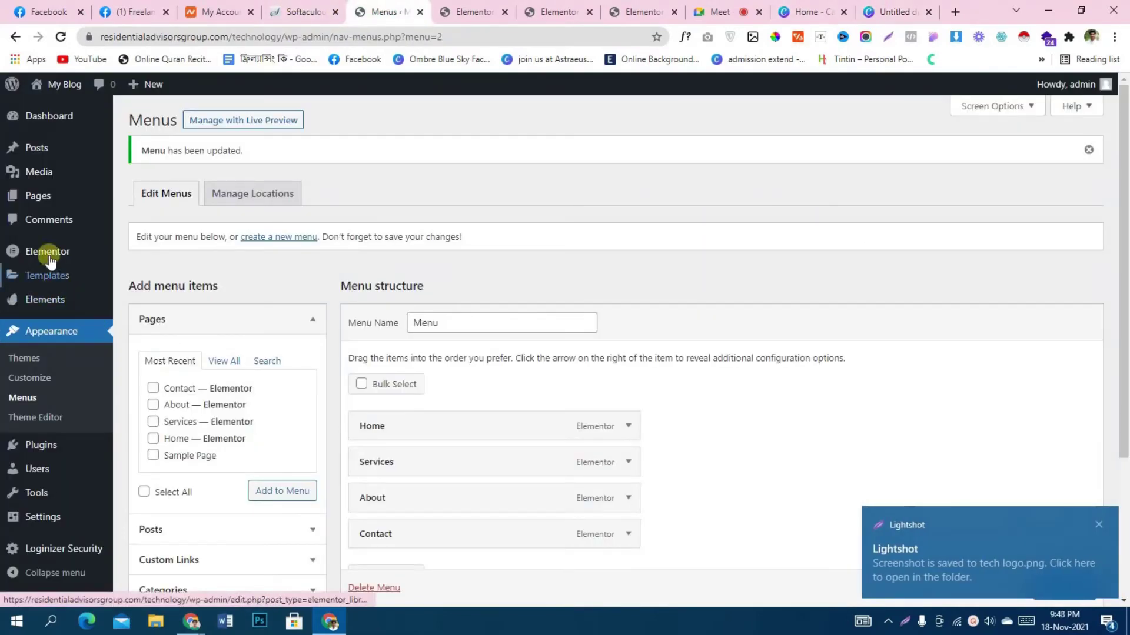
mouse_move(30, 274)
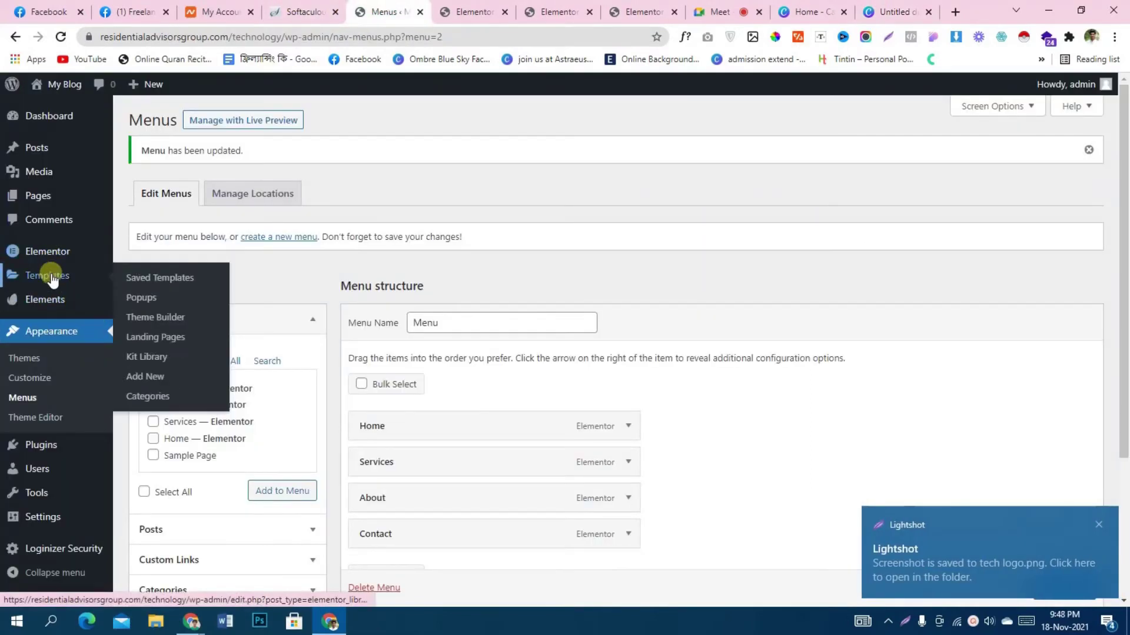
left_click(175, 323)
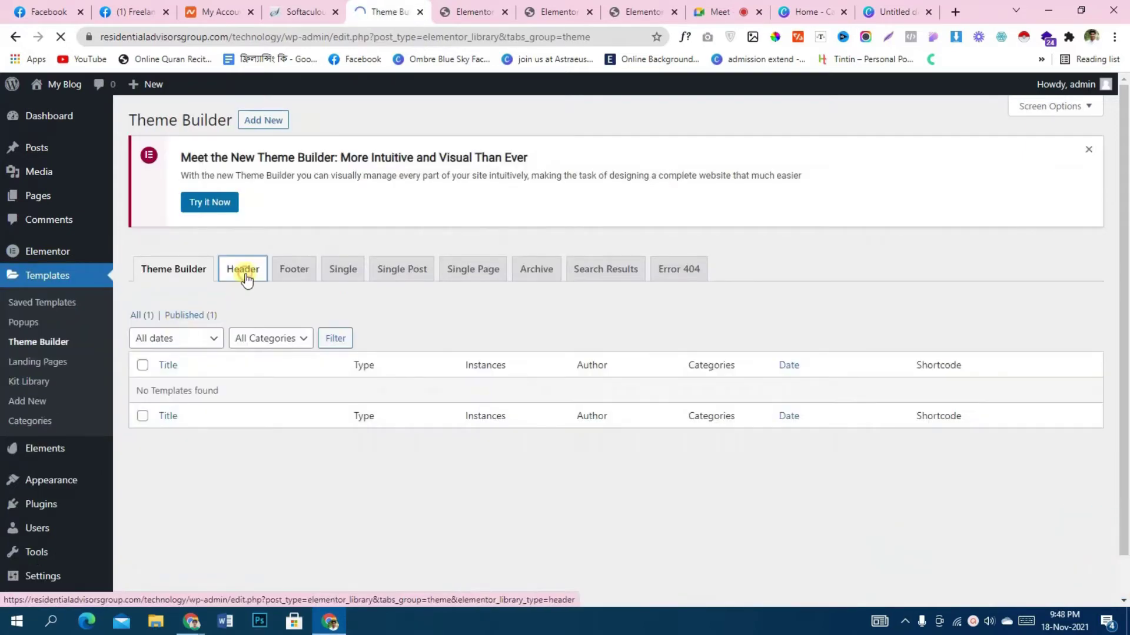
left_click(247, 278)
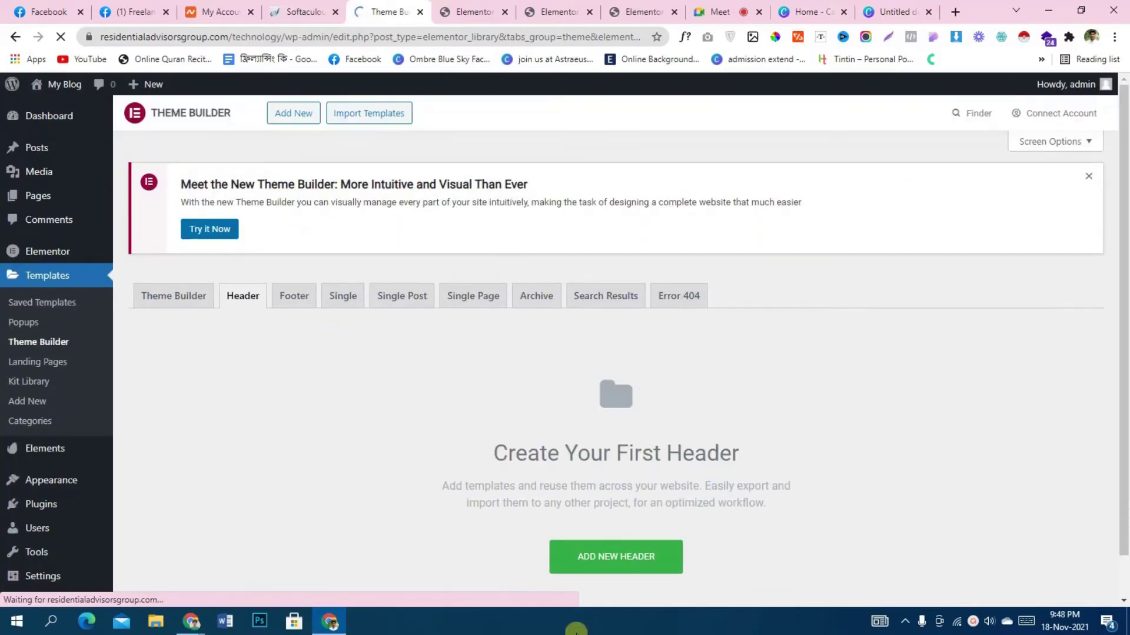
Create a new template of type Header named "header" and open it in the Elementor editor
left_click(586, 549)
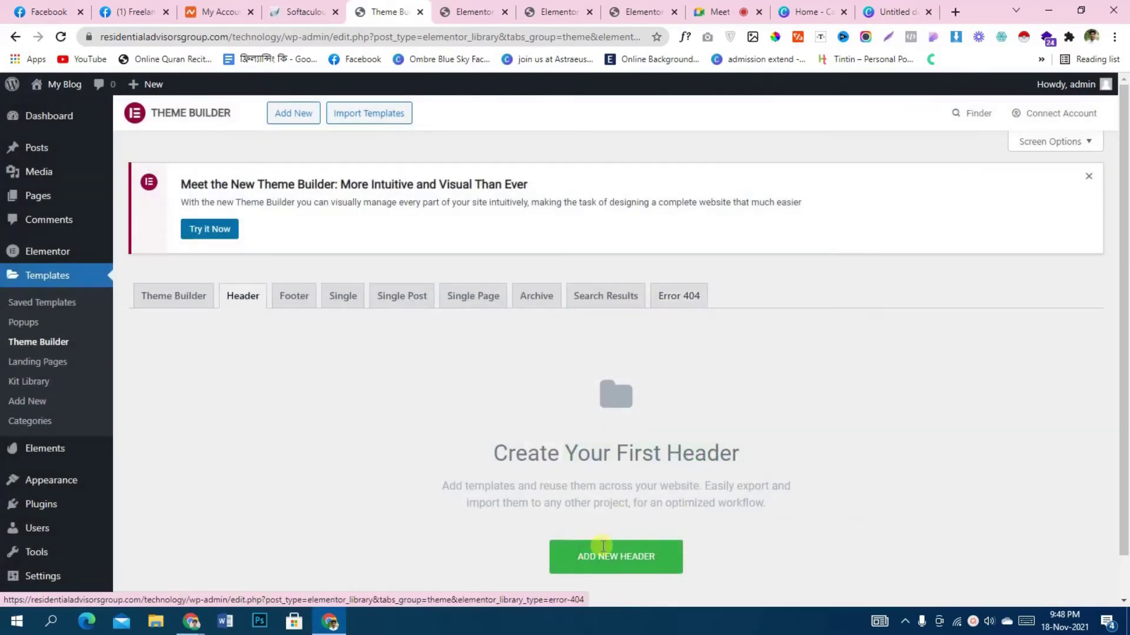
left_click(297, 115)
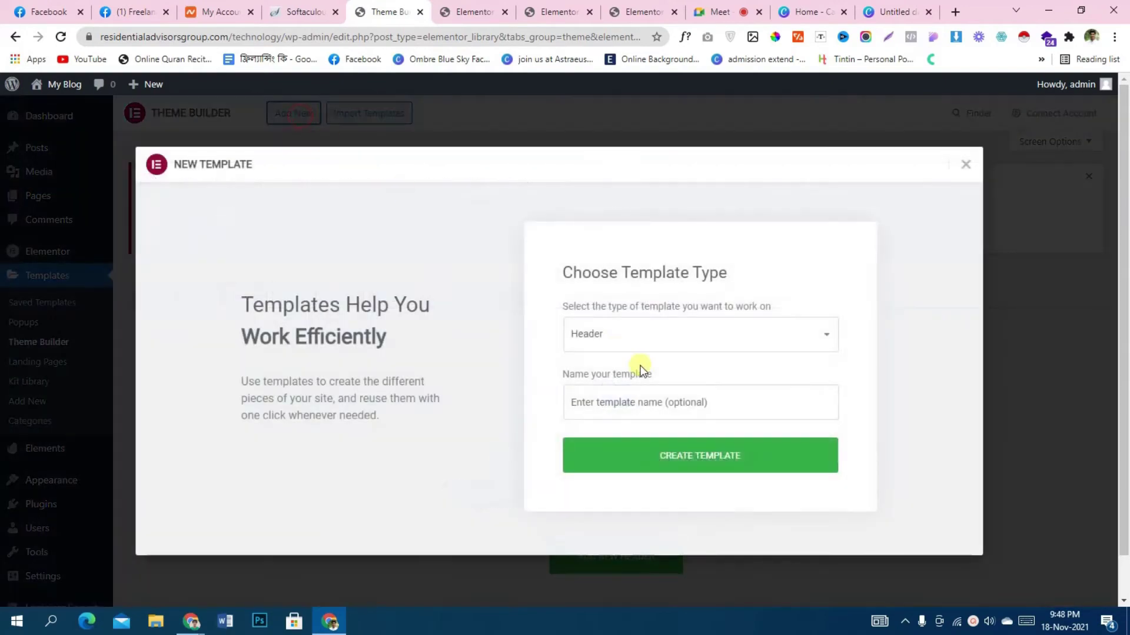
left_click(659, 412)
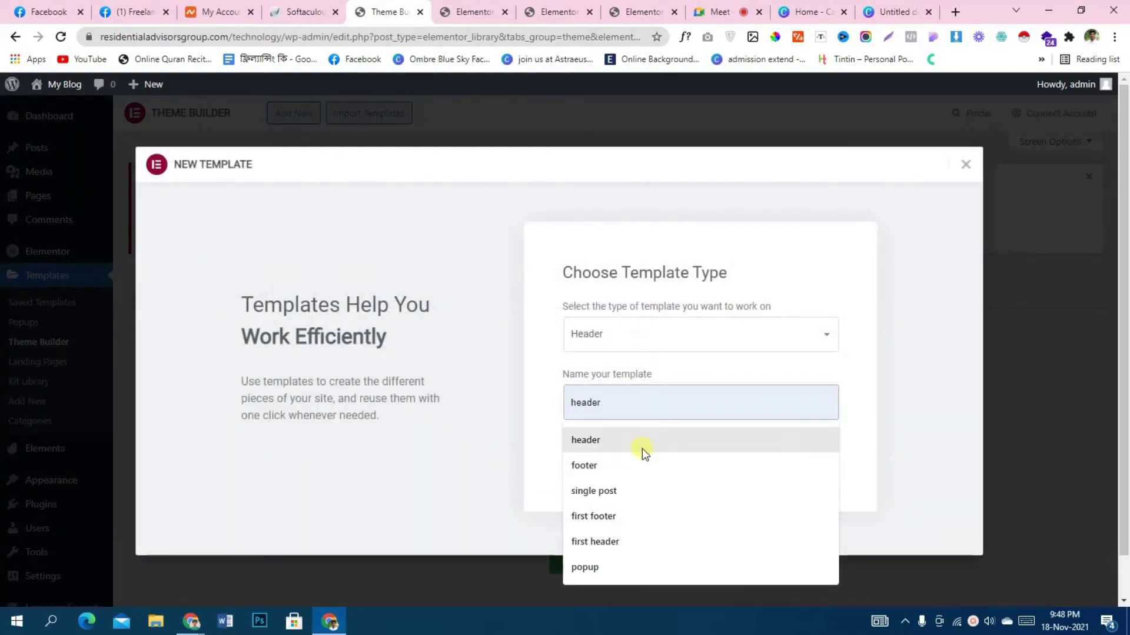
left_click(641, 450)
left_click(675, 465)
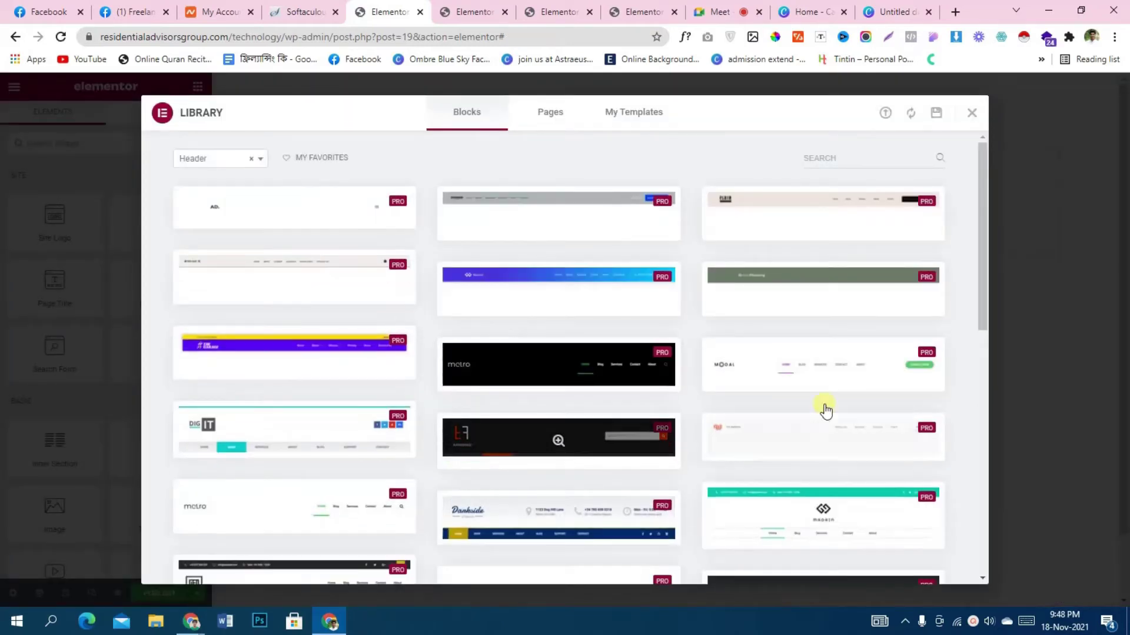
Dismiss the template library and insert the Envato free header block with the round blue logo, navigation and button
left_click(970, 115)
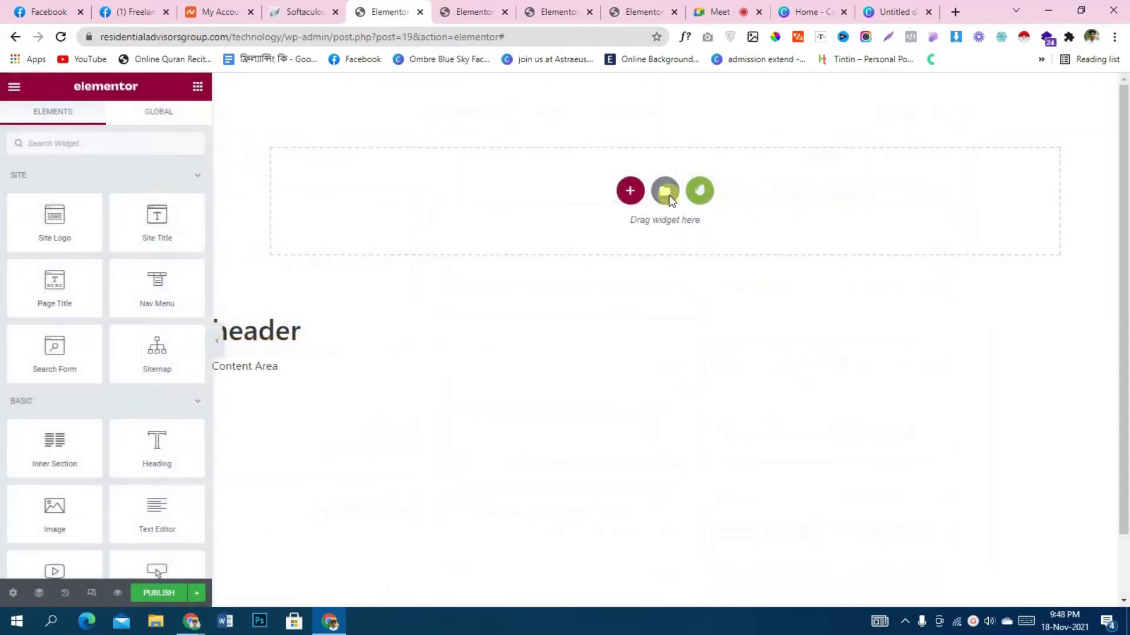
left_click(701, 191)
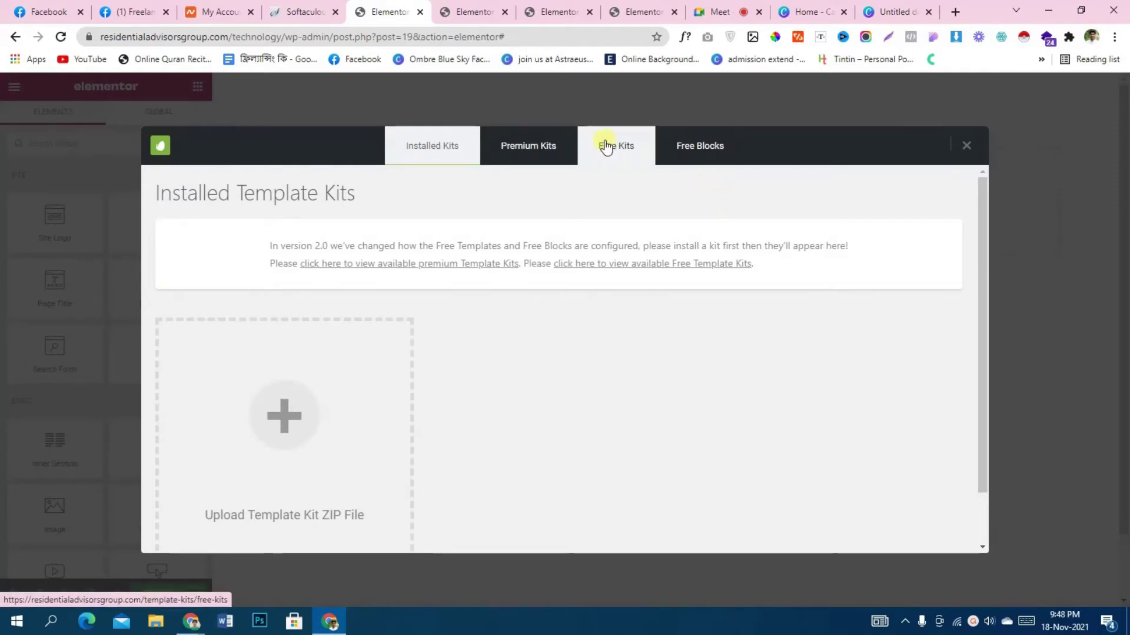
left_click(683, 150)
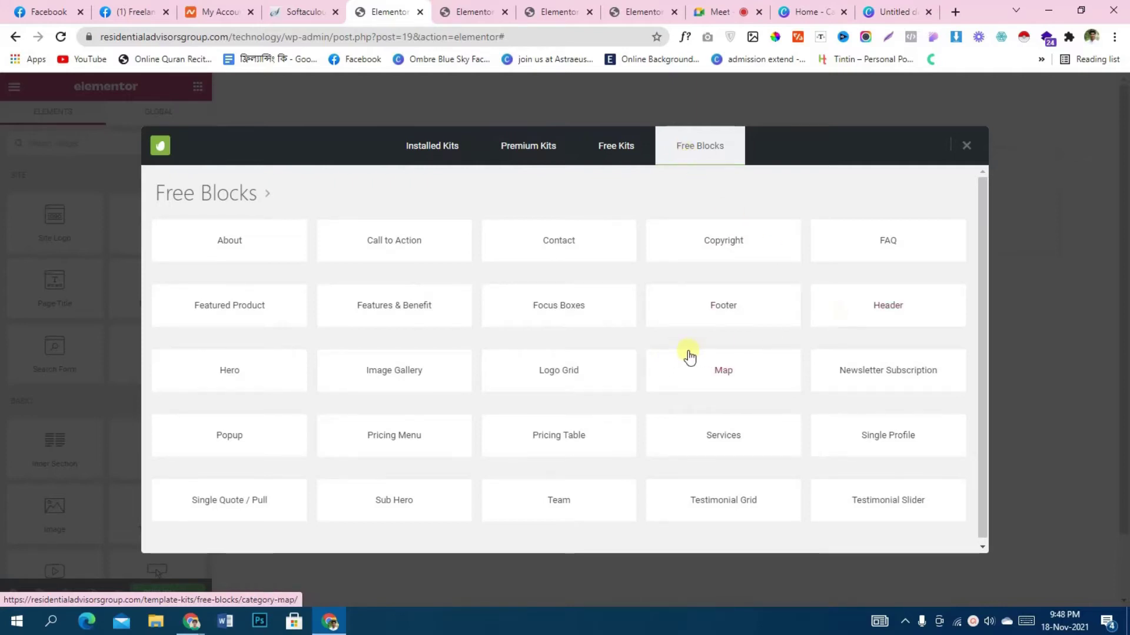
left_click(873, 318)
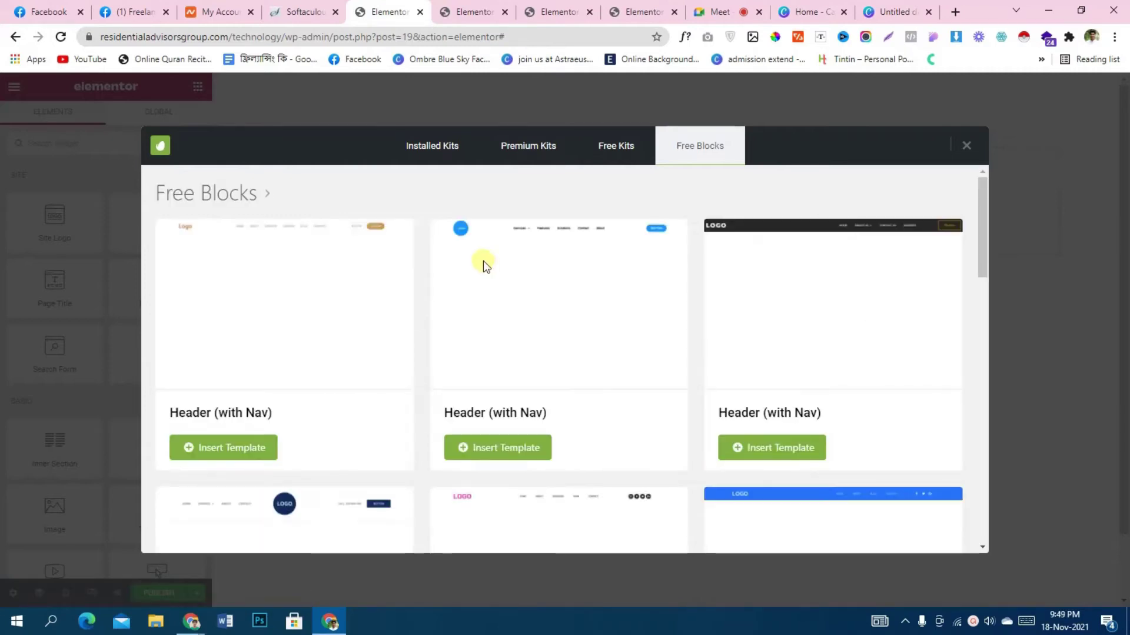
left_click(497, 451)
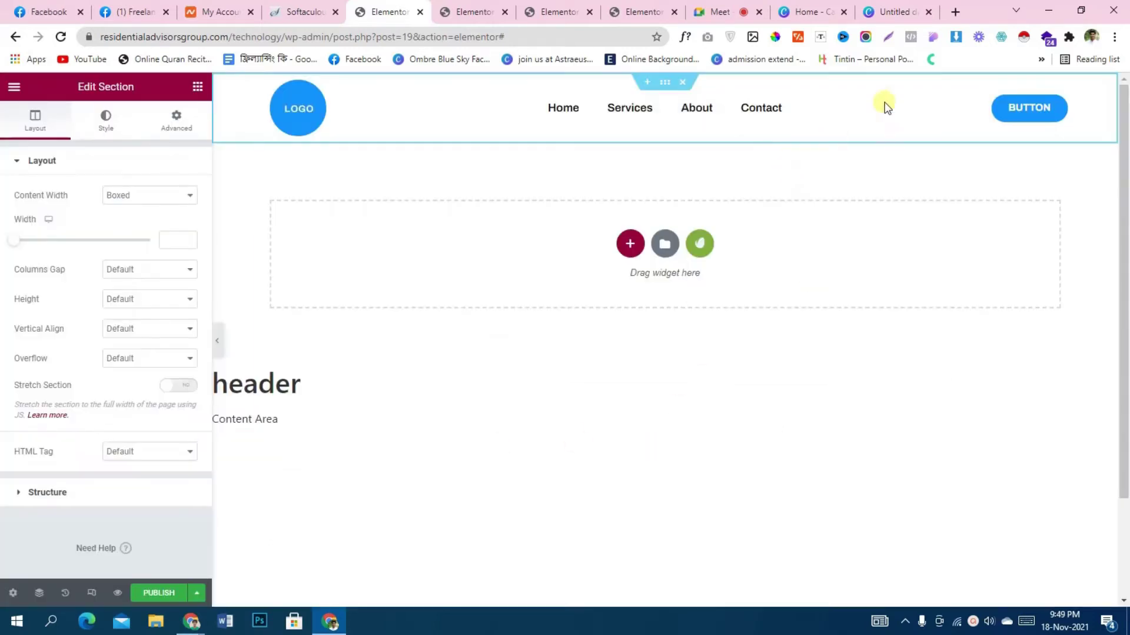
Delete the header column containing the button and assign the menu named "Menu" to the navigation widget
right_click(878, 88)
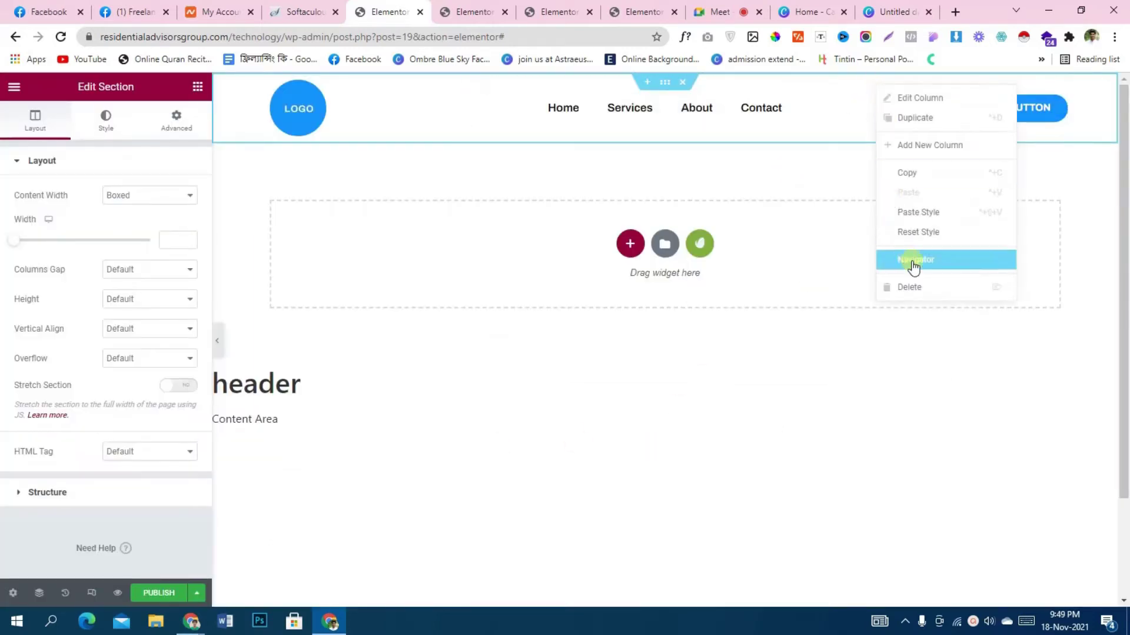
left_click(919, 288)
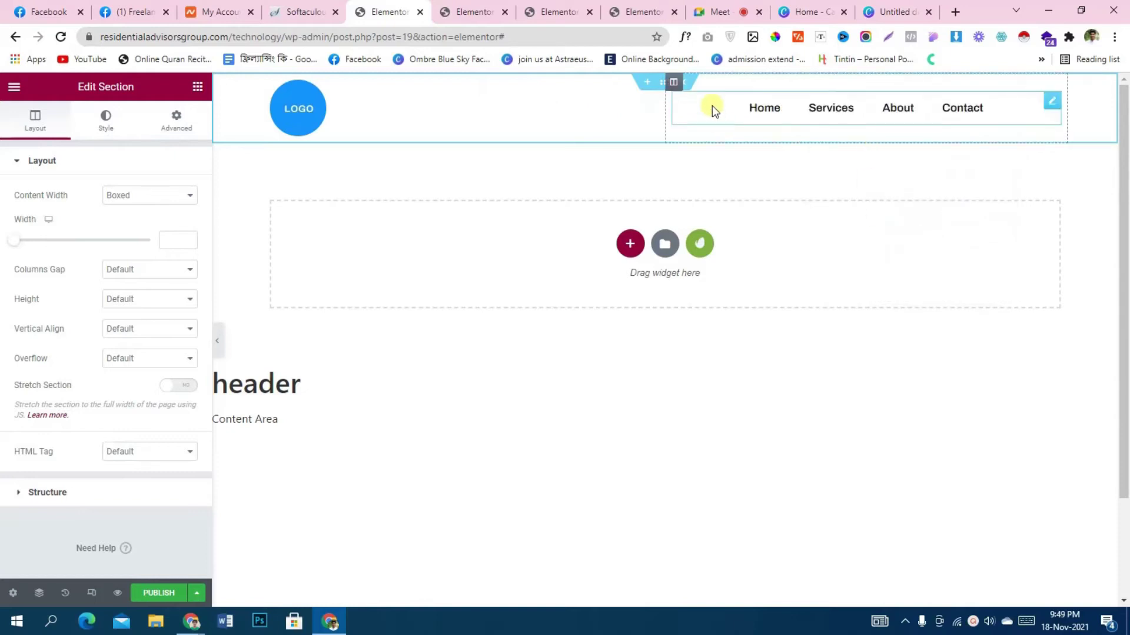
left_click(712, 104)
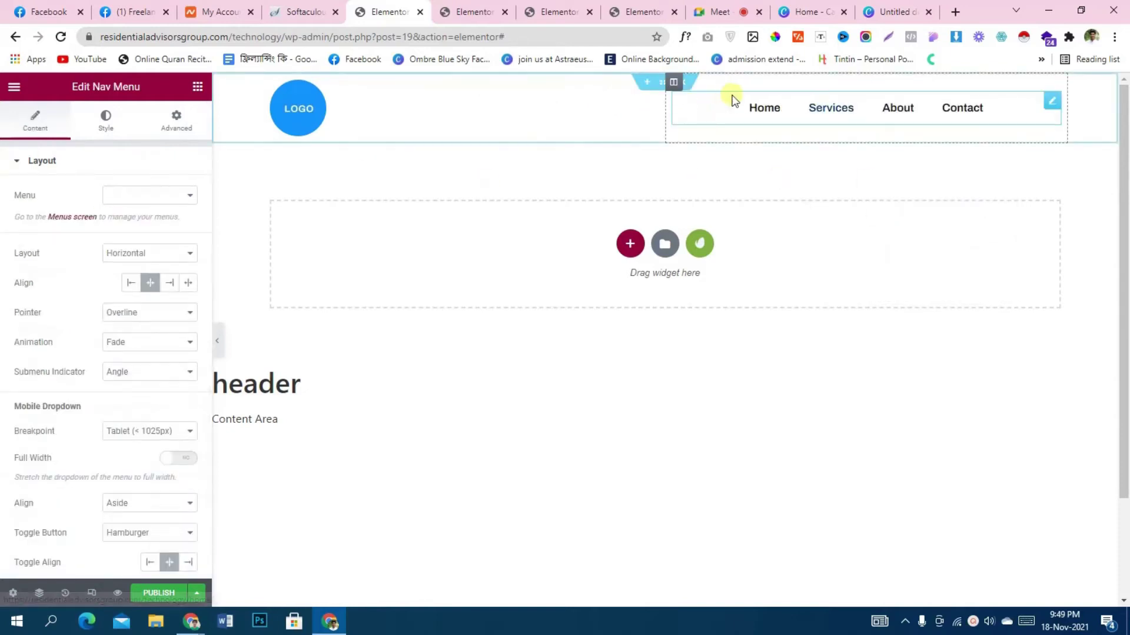
left_click(158, 170)
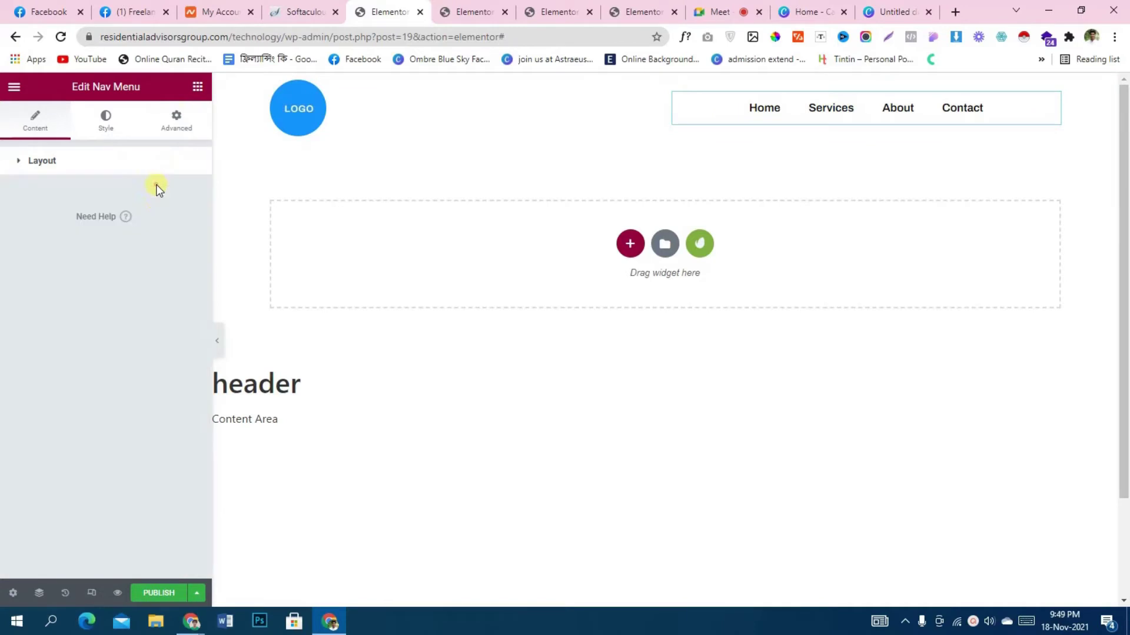
left_click(158, 174)
left_click(159, 172)
left_click(156, 168)
left_click(148, 195)
left_click(150, 207)
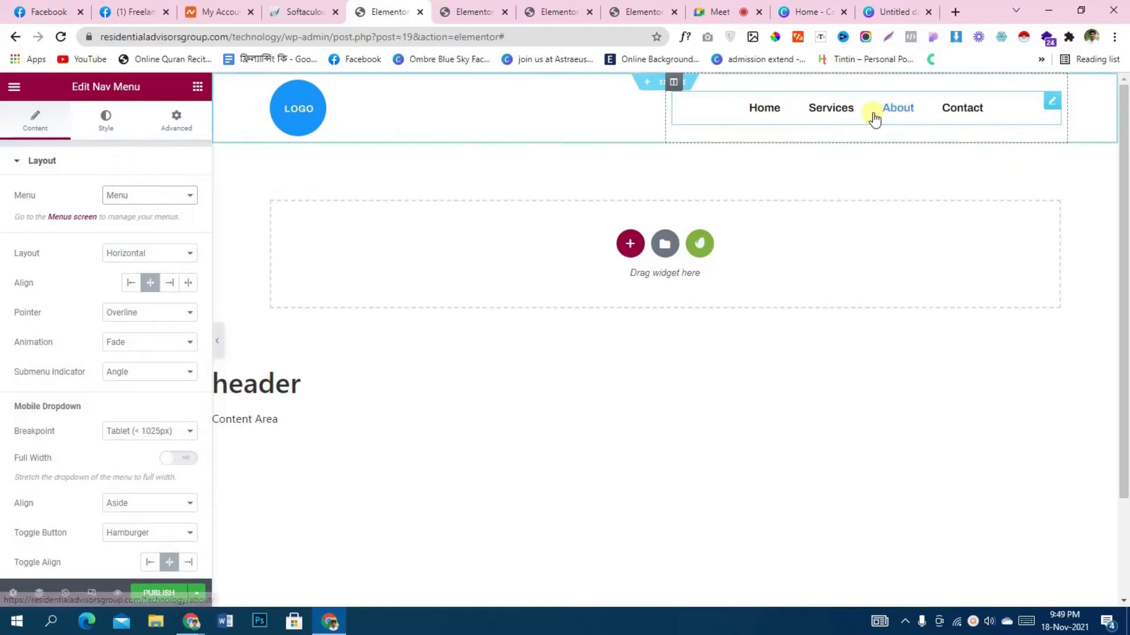
Replace the placeholder logo in the header with "tech logo.png" uploaded from the Desktop
left_click(292, 113)
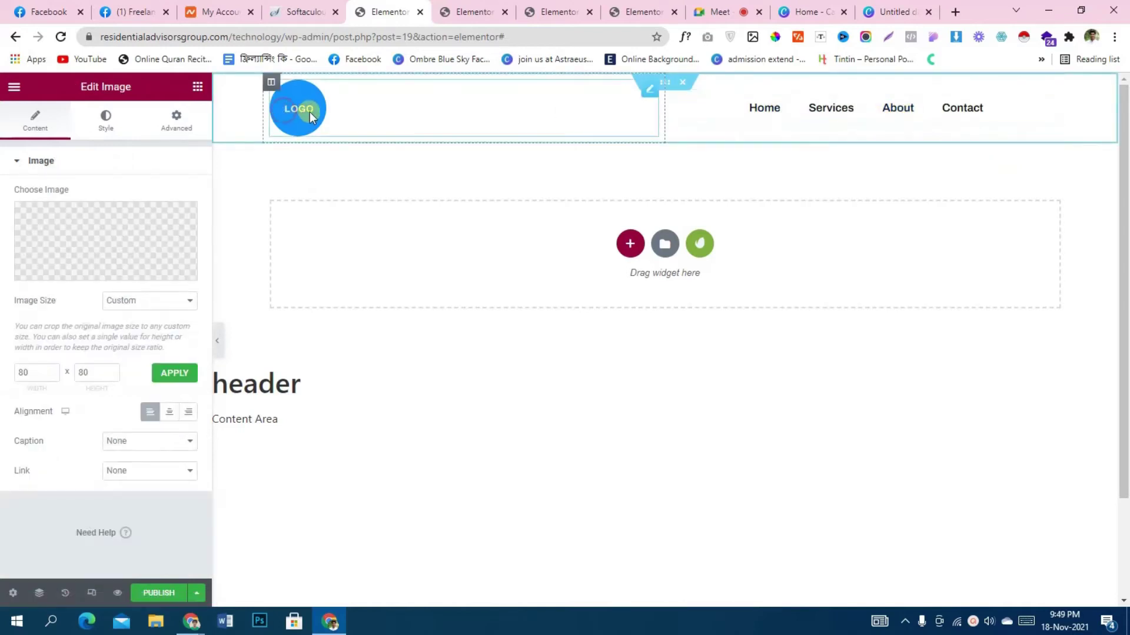
left_click(146, 235)
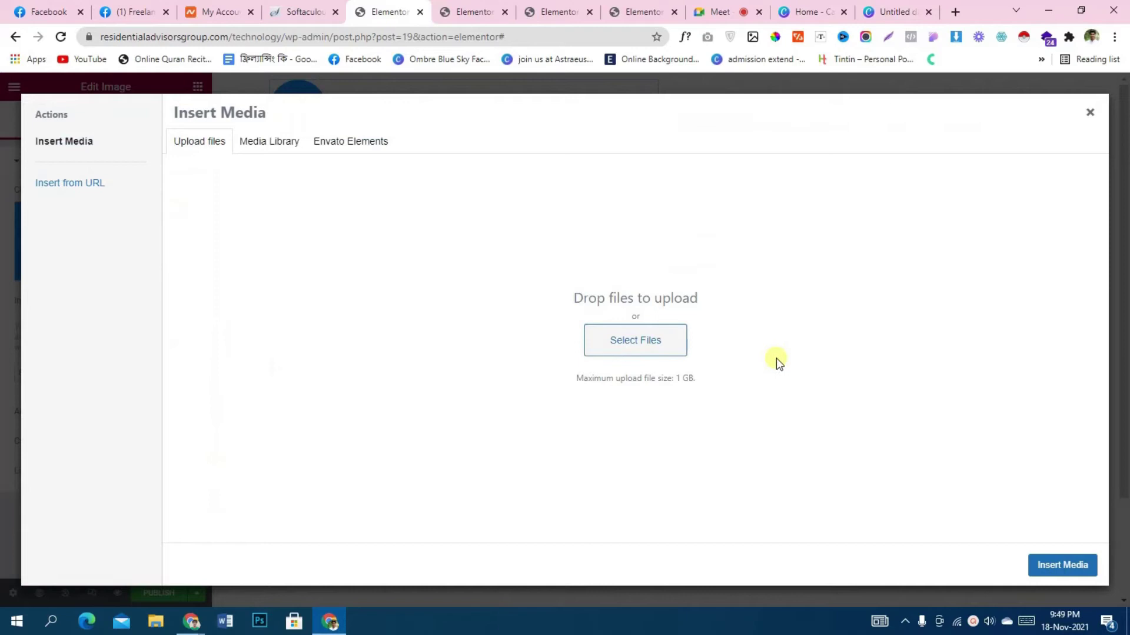
left_click(673, 356)
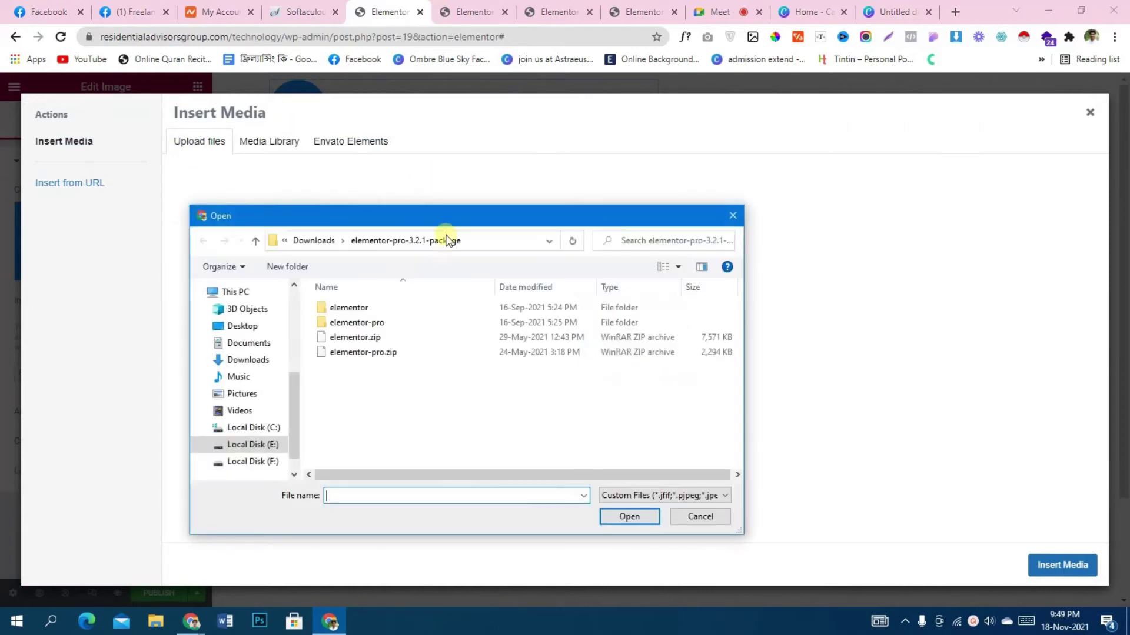
left_click(253, 325)
scroll(662, 371, "down", 10)
left_click(539, 329)
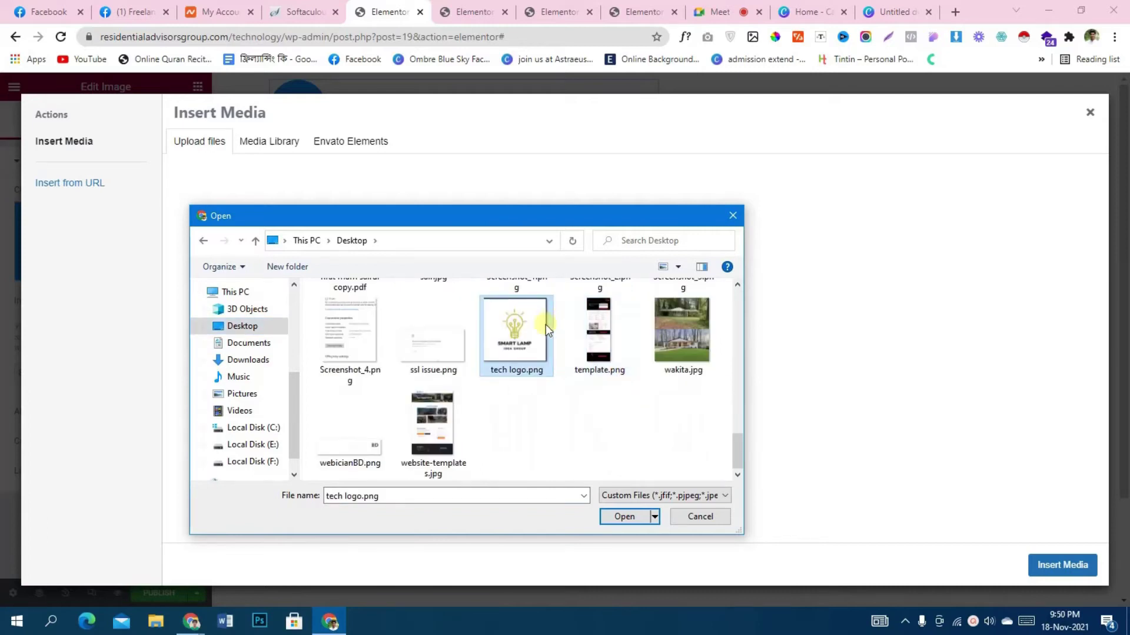
left_click(625, 521)
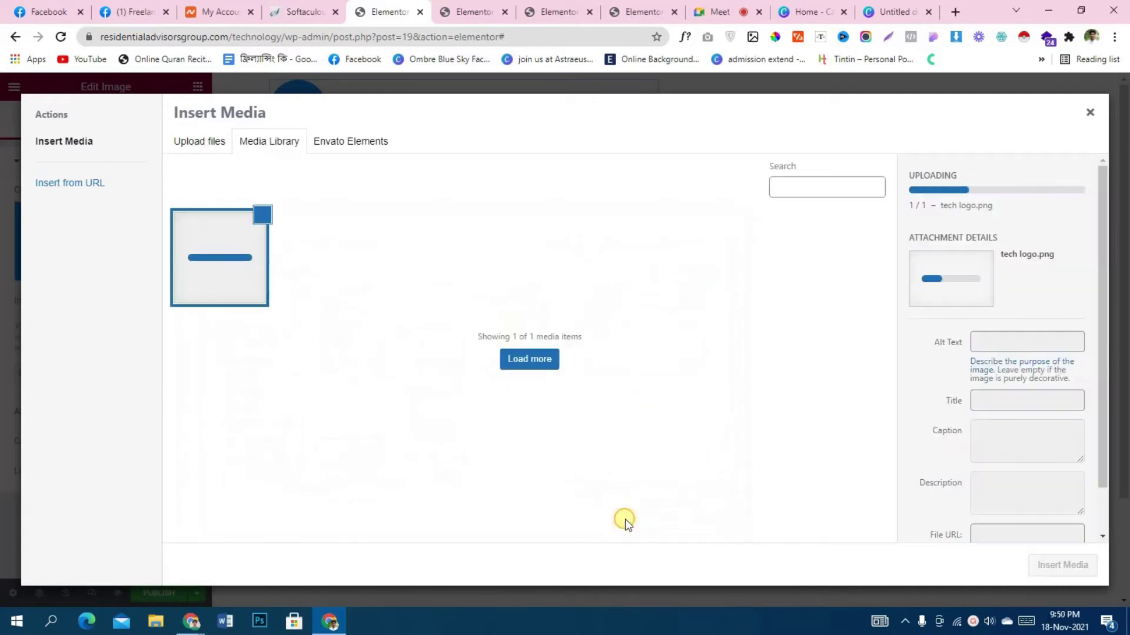
left_click(1054, 566)
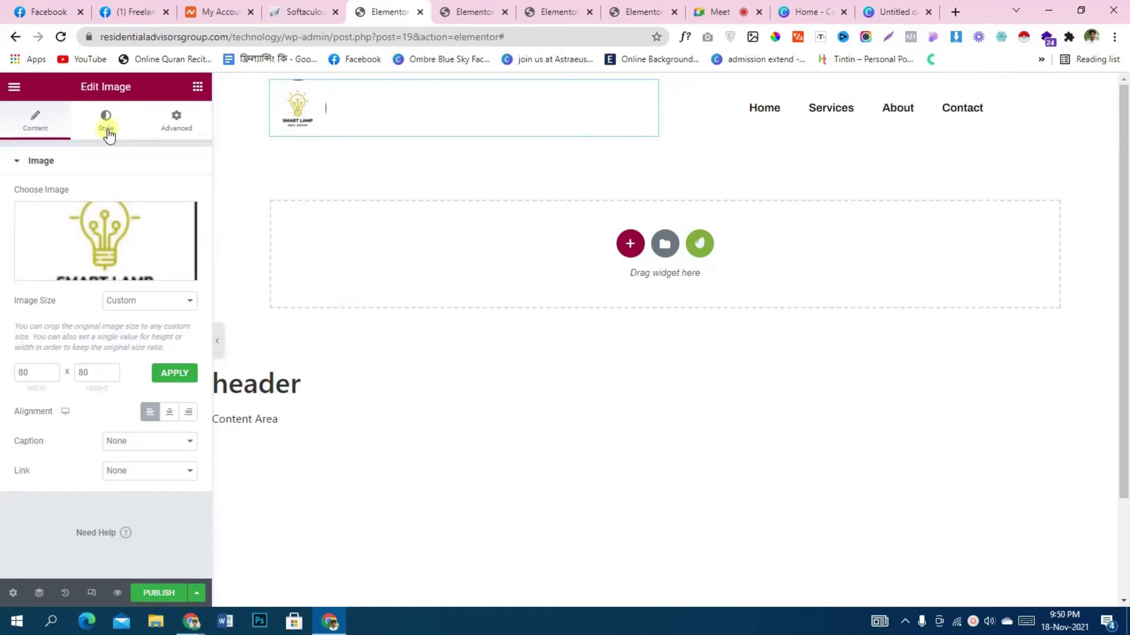
Set the logo image's width to 24% and its image size to Full
left_click(176, 299)
left_click(175, 301)
left_click(104, 123)
left_click_drag(18, 214, 44, 213)
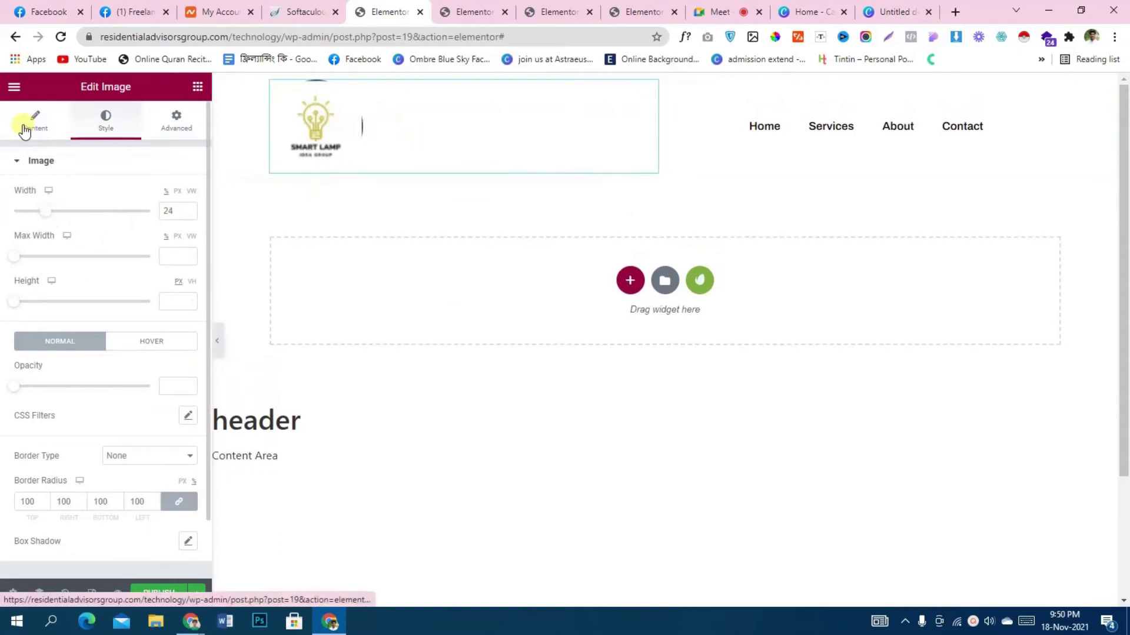
left_click(35, 123)
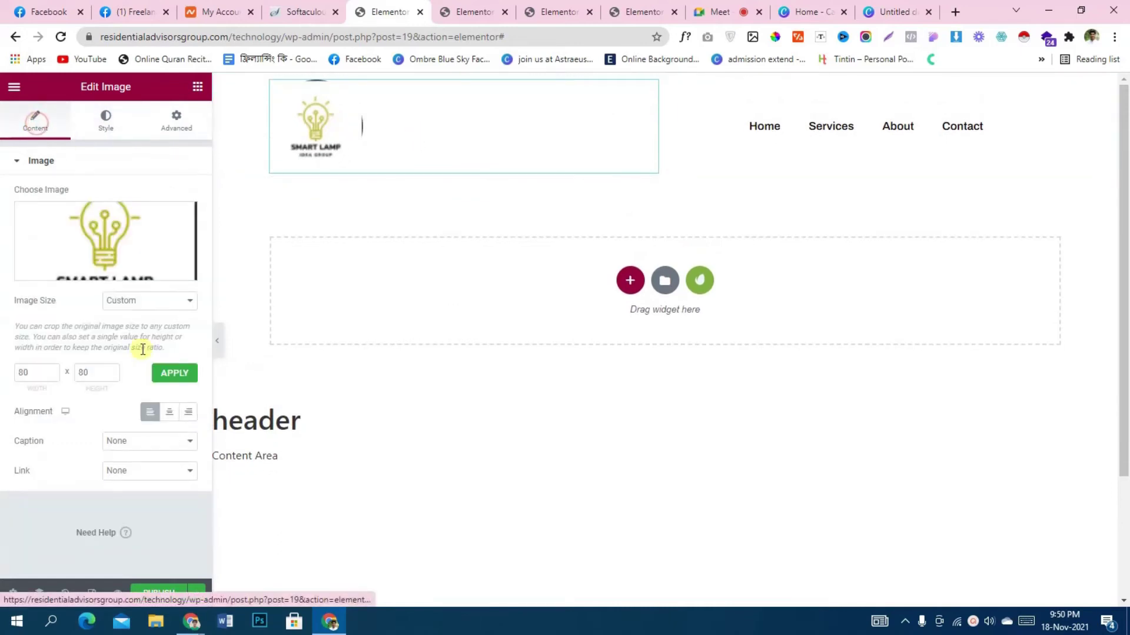
left_click(151, 302)
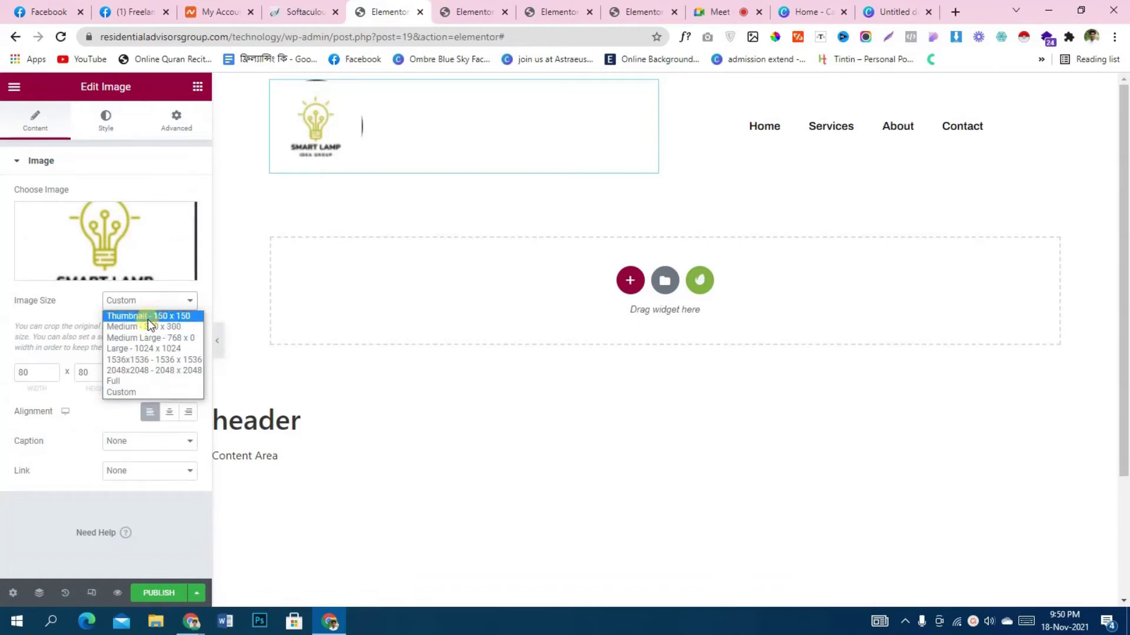
left_click(139, 392)
left_click(140, 382)
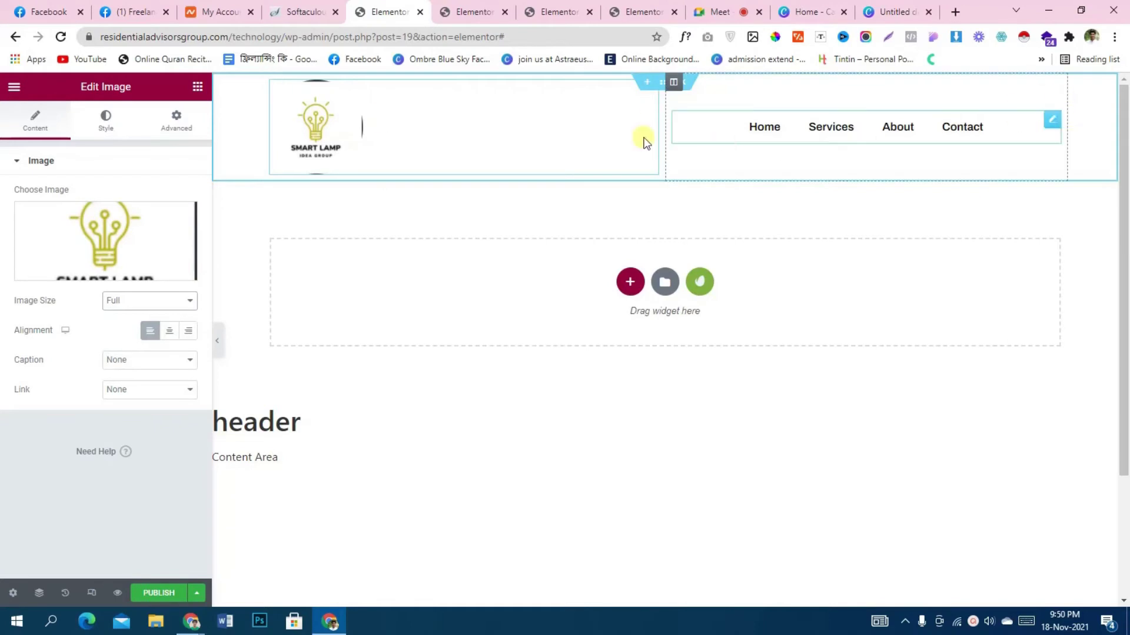
scroll(389, 318, "down", 3)
scroll(471, 312, "up", 3)
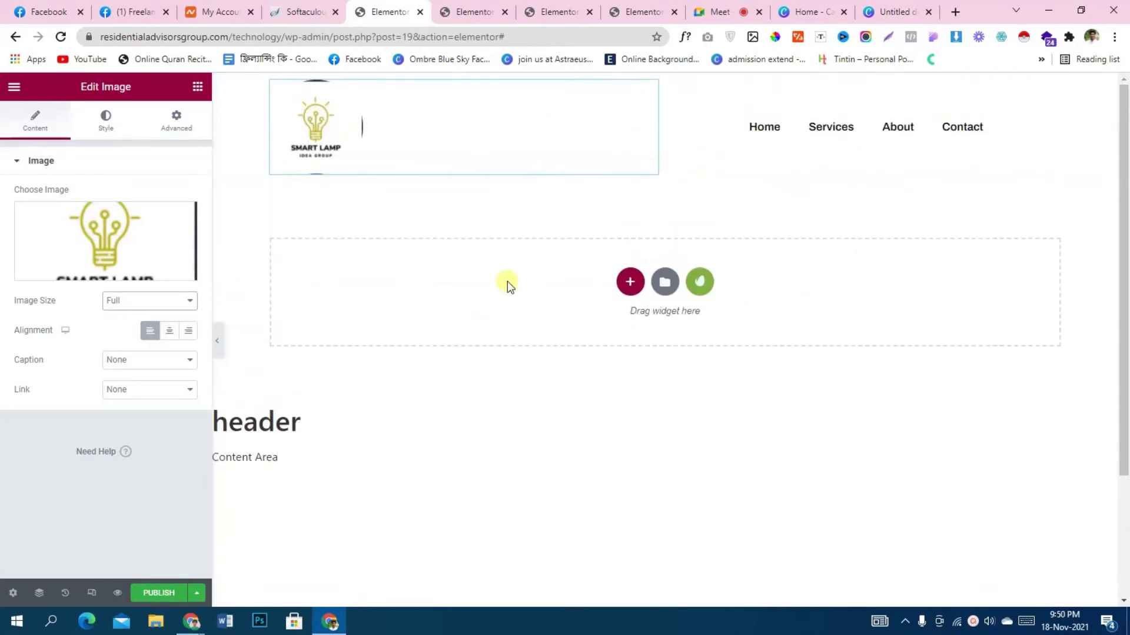
Publish the header template with a display condition that includes the Entire Site
left_click(148, 594)
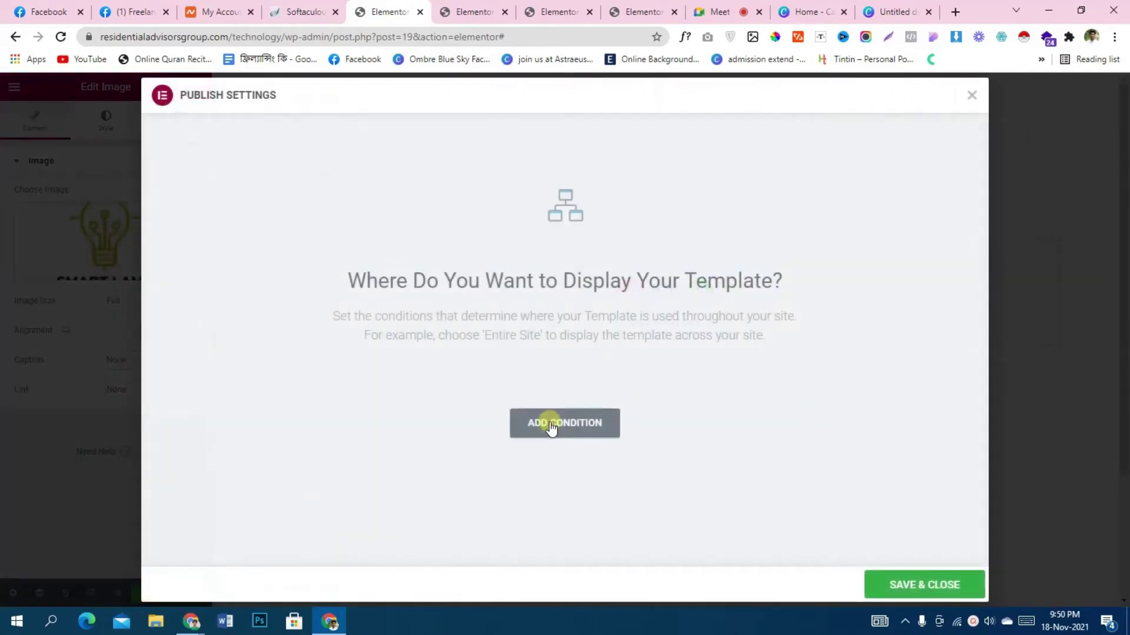
left_click(550, 426)
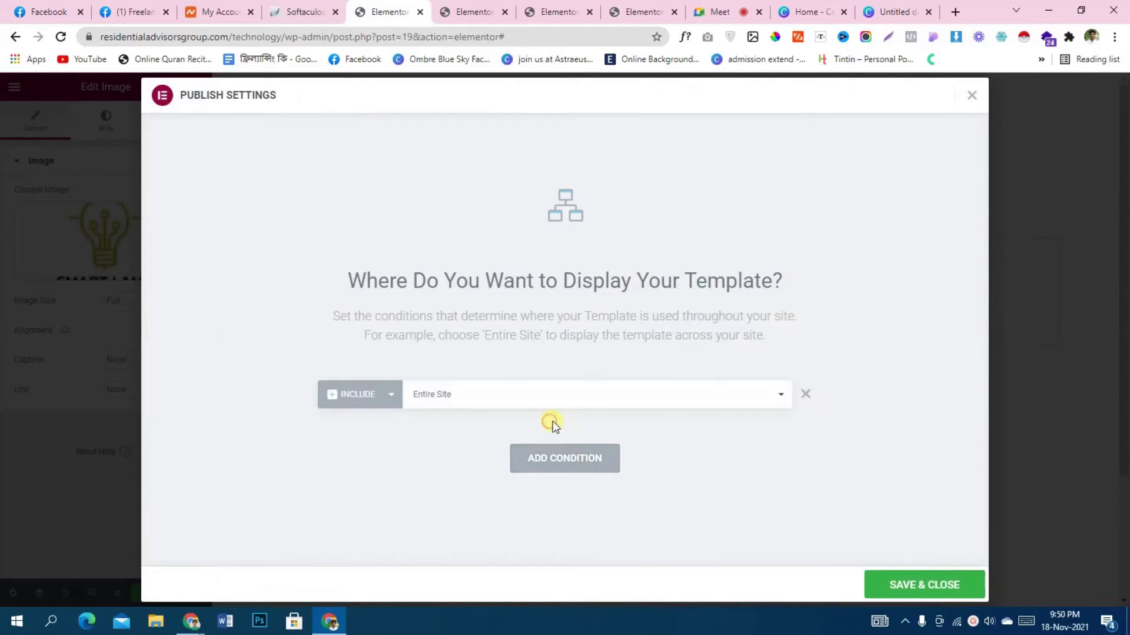
left_click(921, 585)
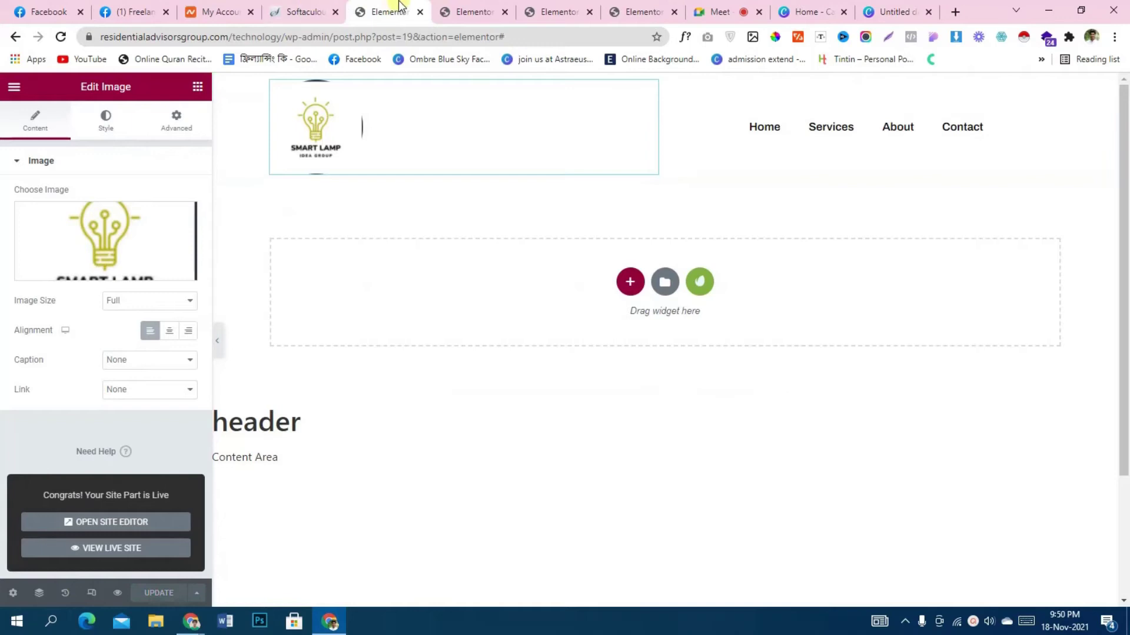
Return to the WordPress dashboard at the wp-admin address and open the Theme Builder template list
left_click(331, 40)
left_click_drag(361, 37, 892, 43)
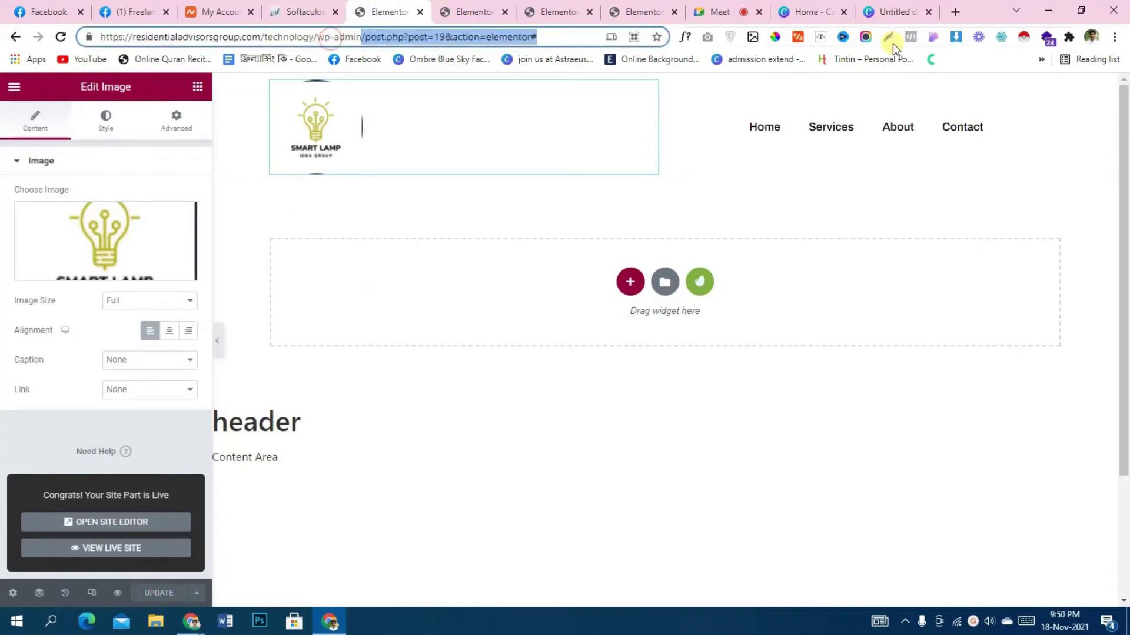
type("/")
key("Return")
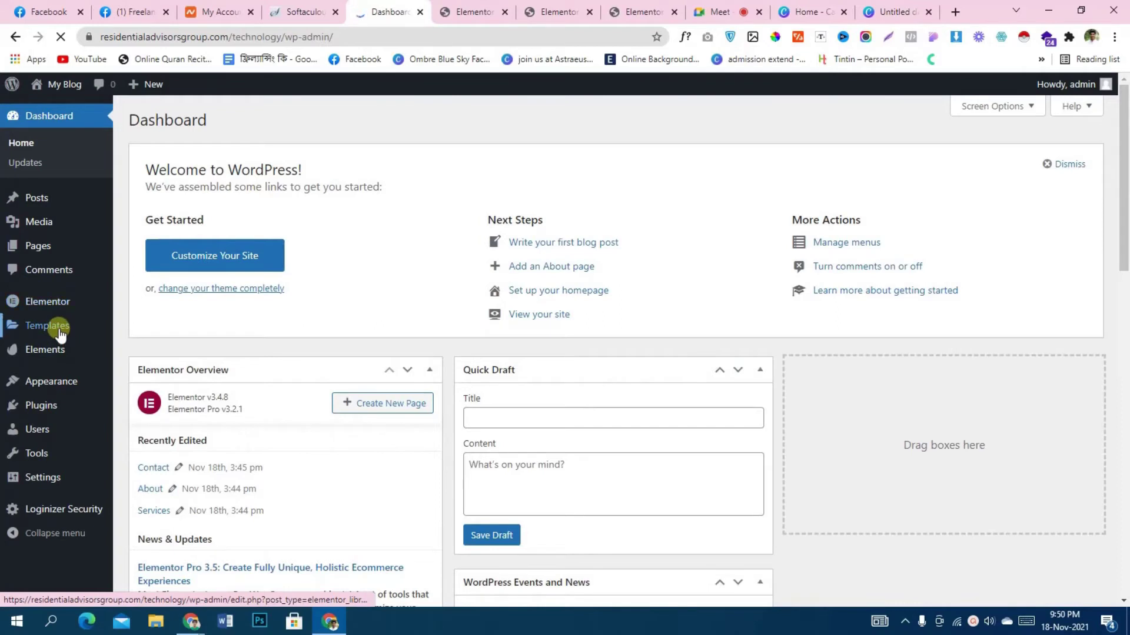
mouse_move(58, 325)
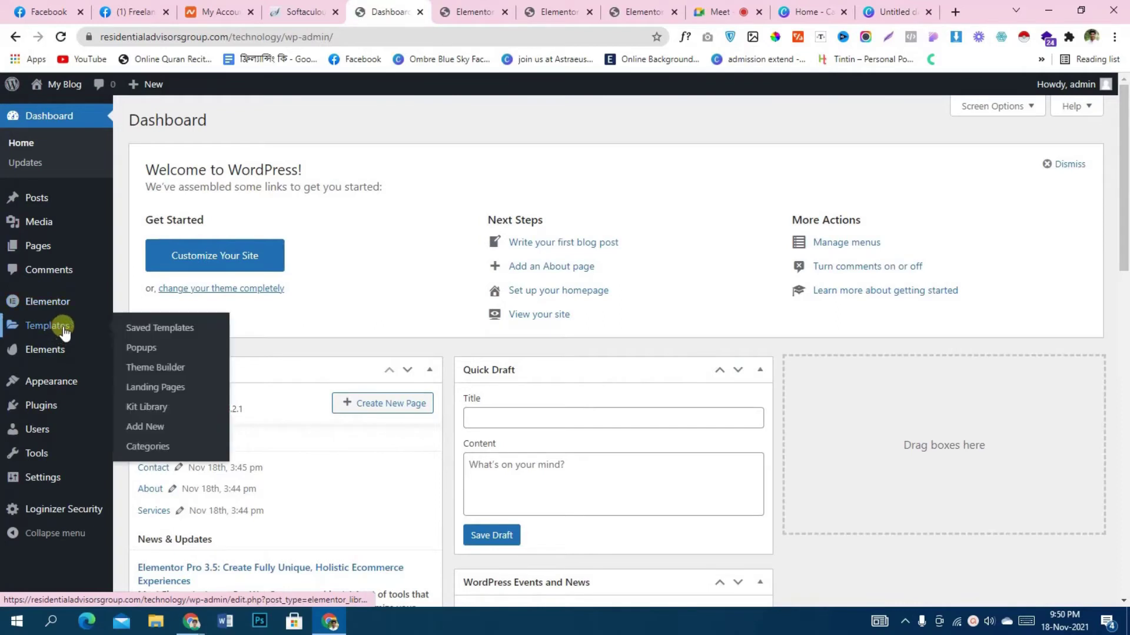
left_click(165, 368)
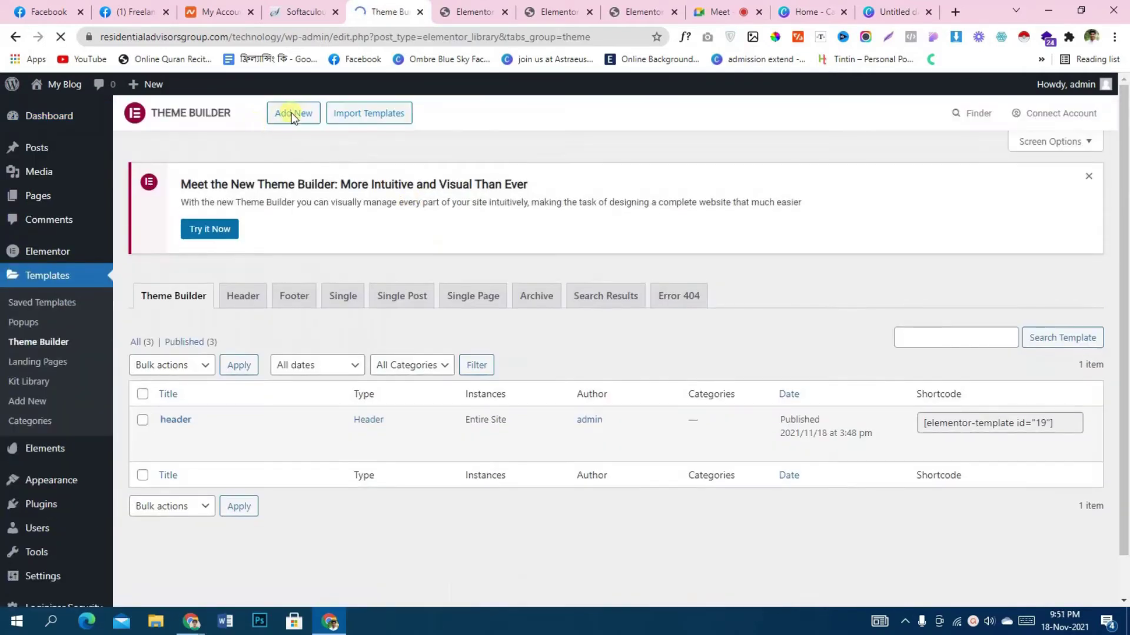
Create a new template of type Footer named "footer" and open it in the Elementor editor
left_click(292, 116)
left_click(670, 339)
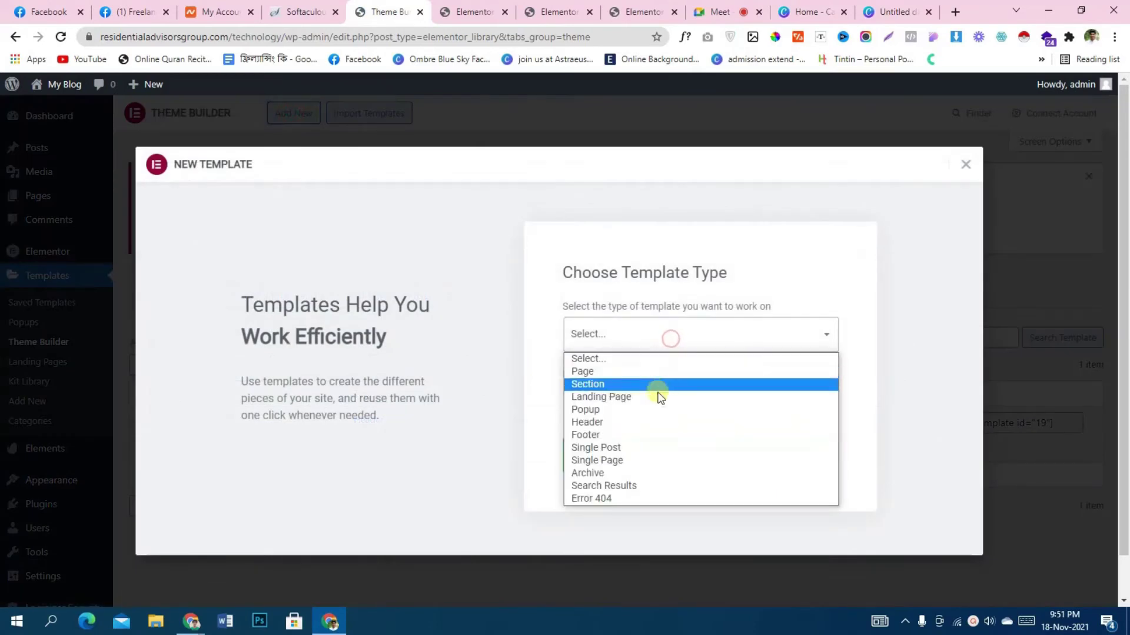
left_click(663, 429)
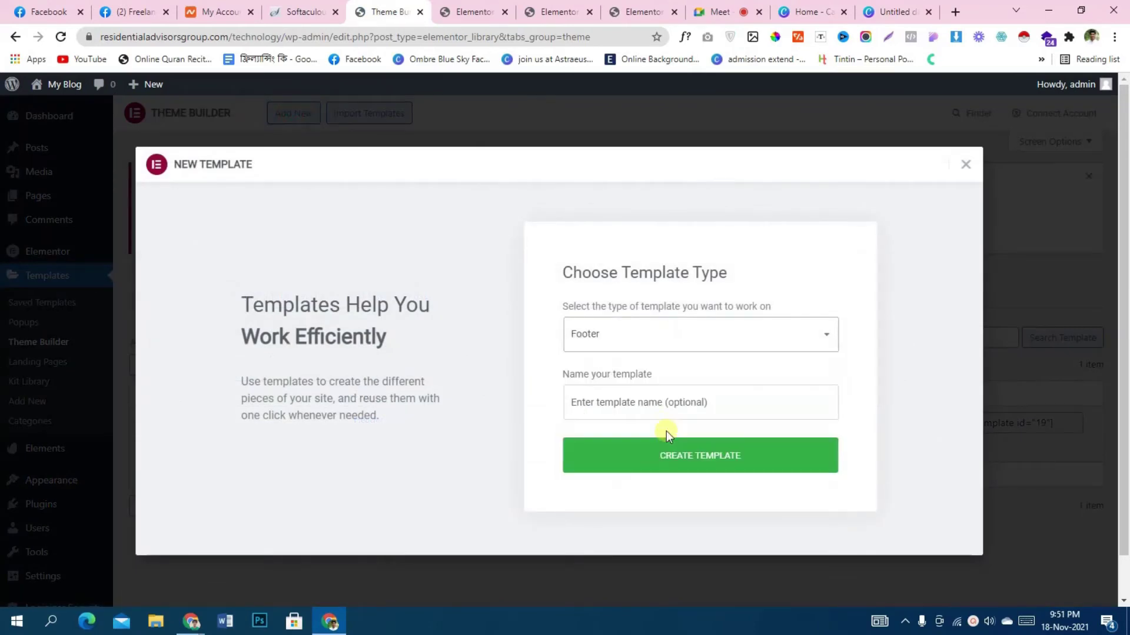
left_click(656, 393)
left_click(612, 466)
left_click(618, 463)
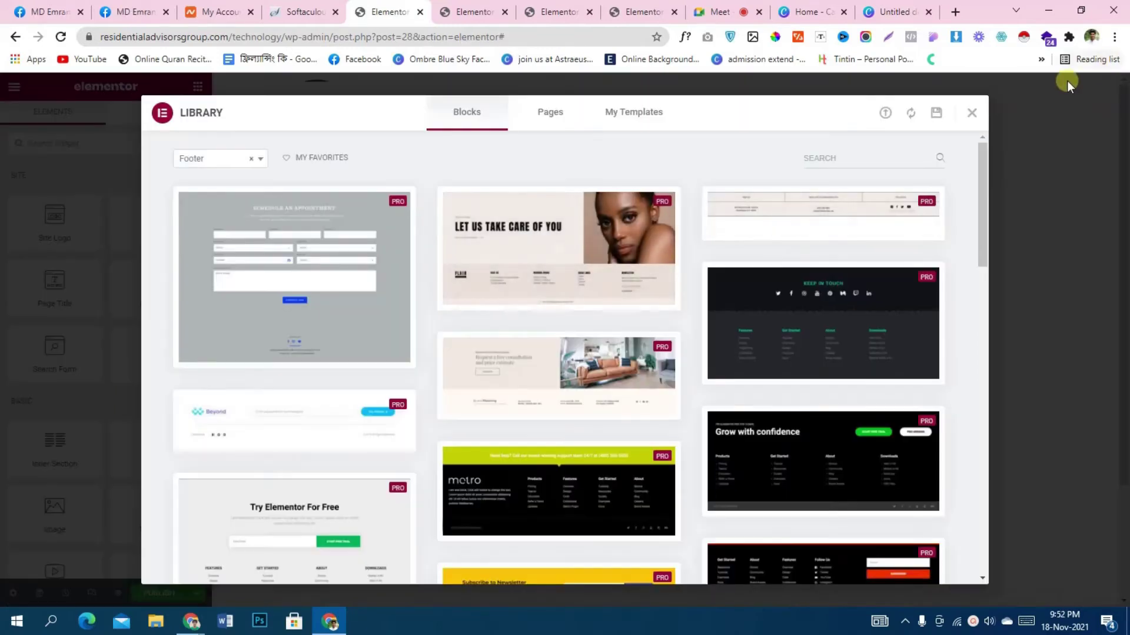
Insert the dark Envato free footer block with About Us, Pages, Help and Social Media columns into the footer template
left_click(972, 113)
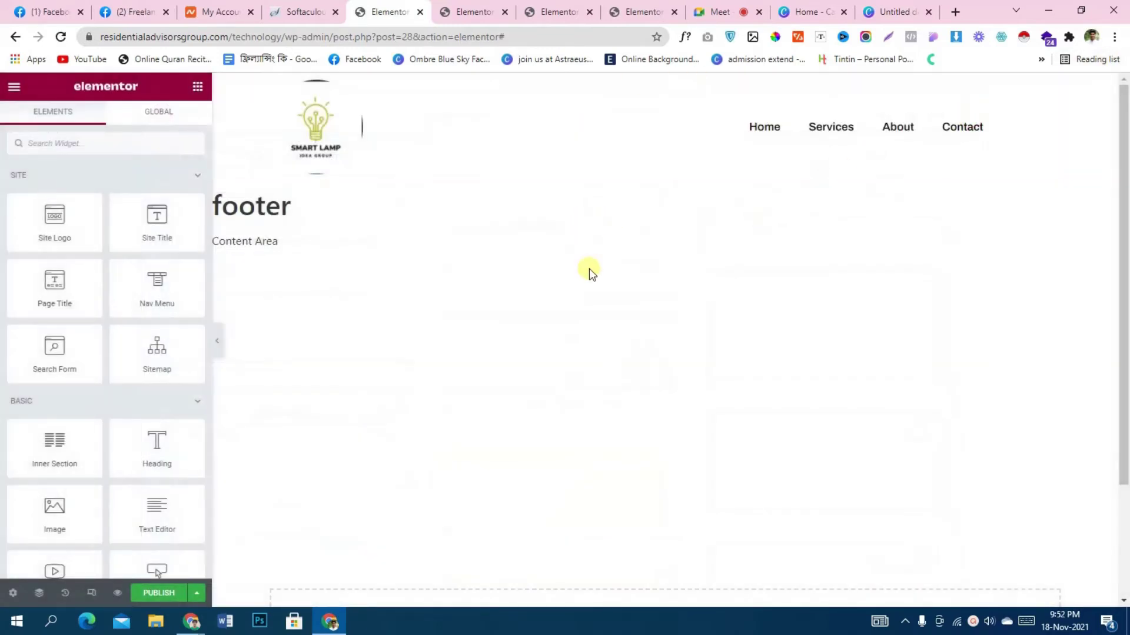
scroll(652, 442, "down", 3)
left_click(706, 474)
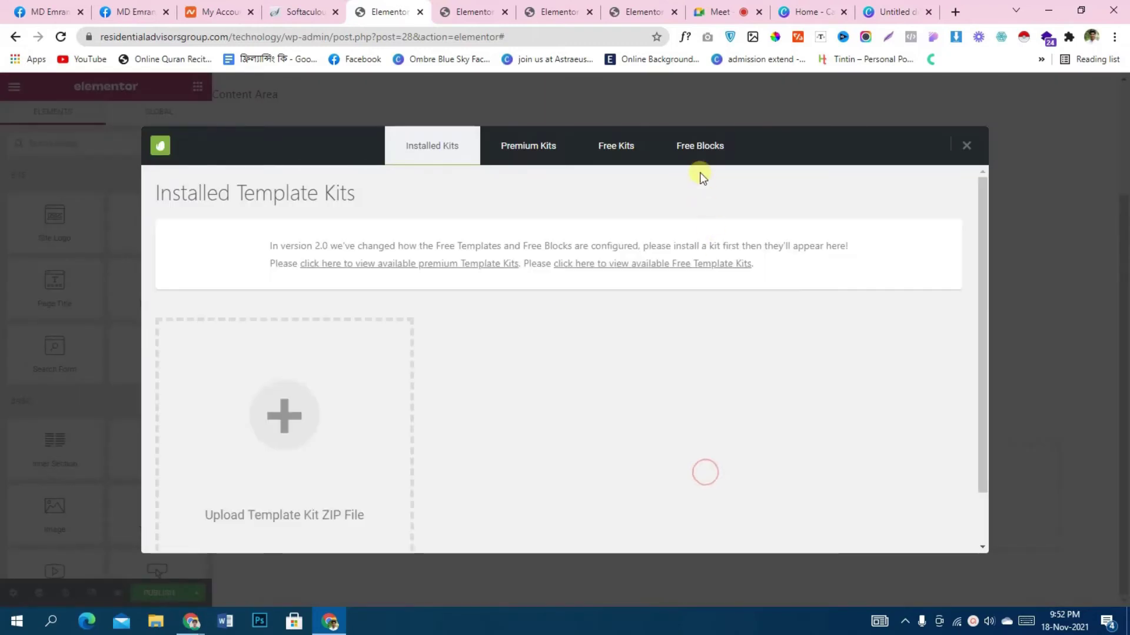
left_click(697, 147)
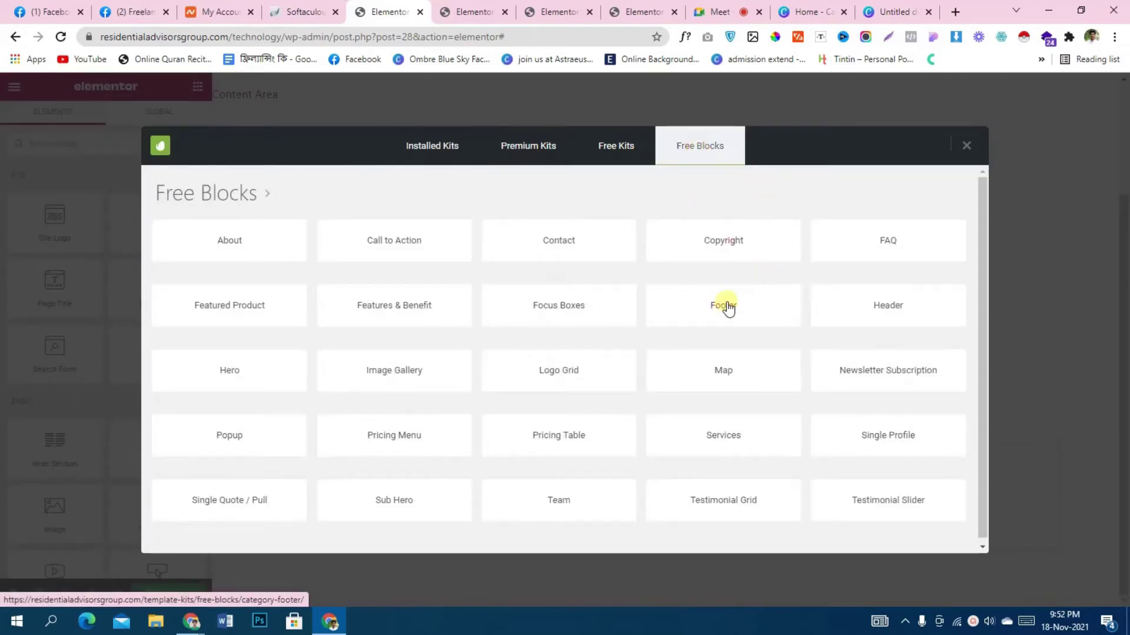
left_click(725, 305)
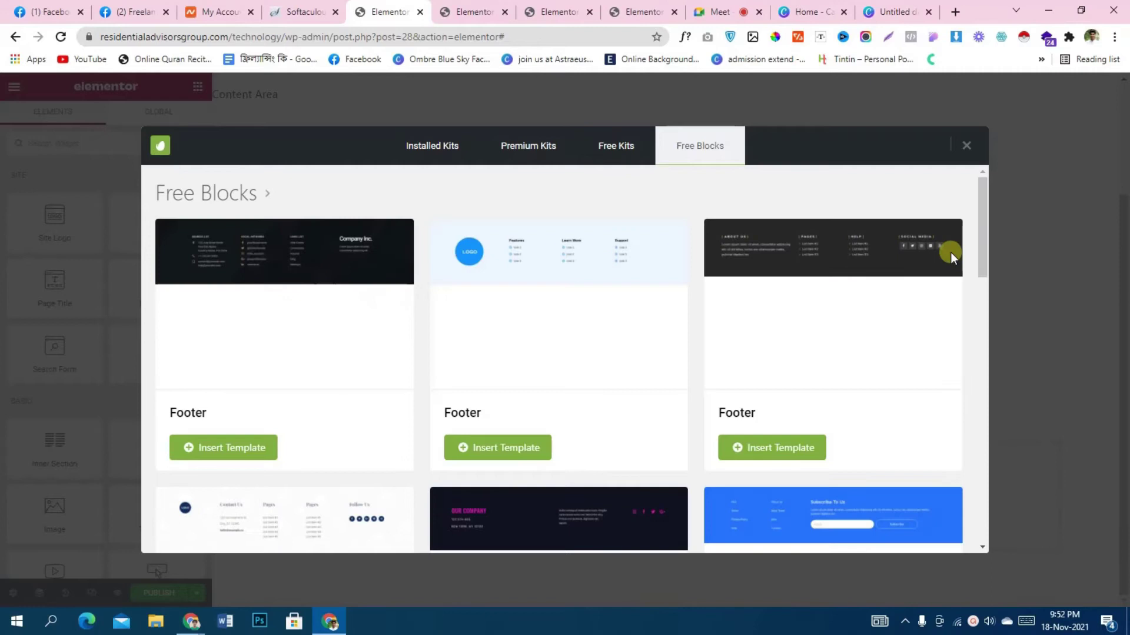
left_click(782, 447)
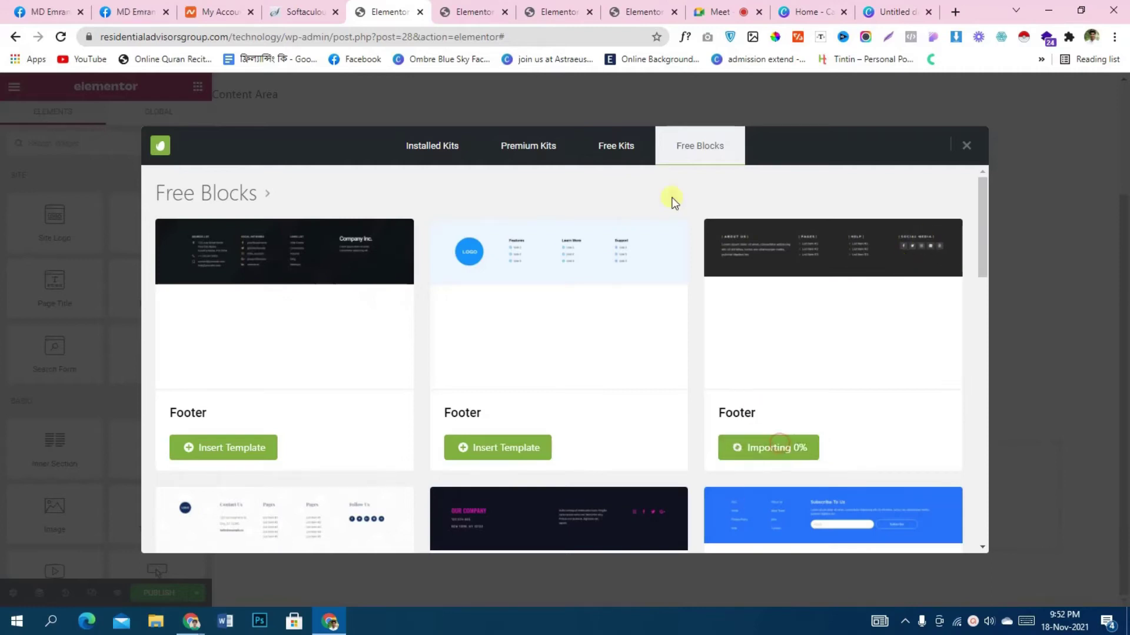
scroll(529, 360, "down", 5)
scroll(529, 358, "up", 5)
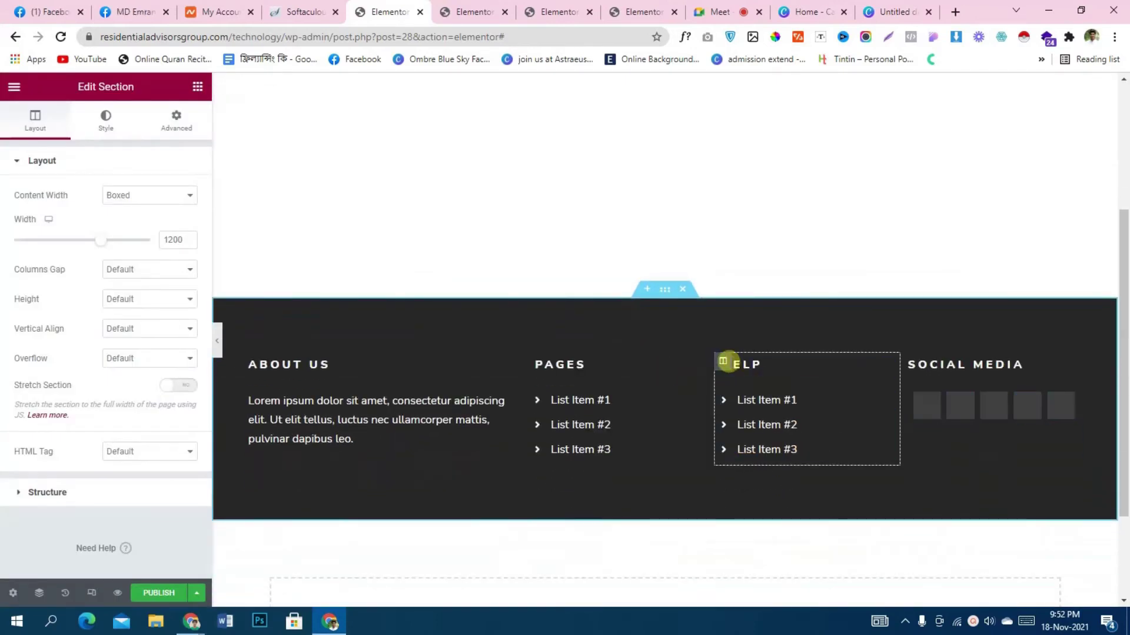
Delete the HELP heading and the icon list beneath it from the footer section
right_click(758, 367)
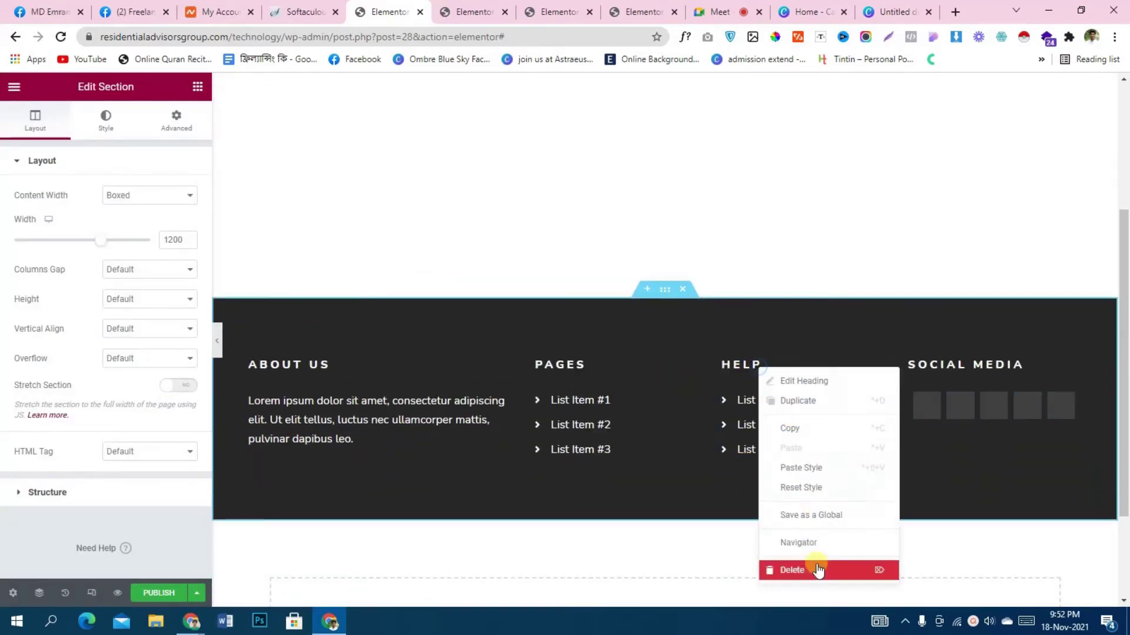
left_click(815, 569)
right_click(768, 376)
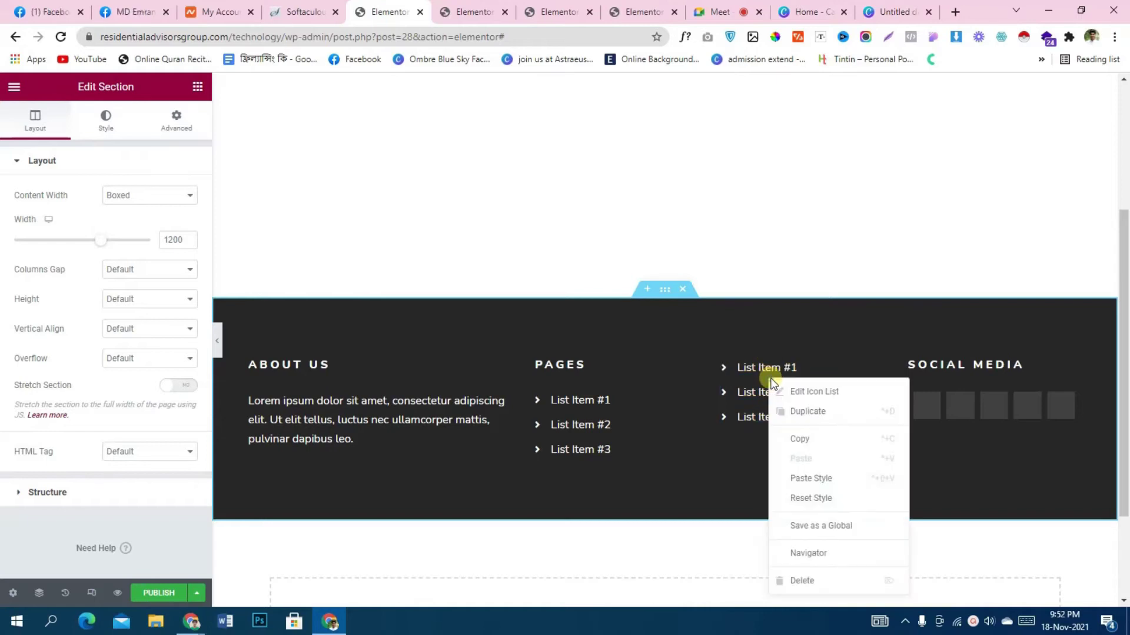
left_click(813, 571)
Delete the PAGES heading and its icon list from the footer section
right_click(618, 397)
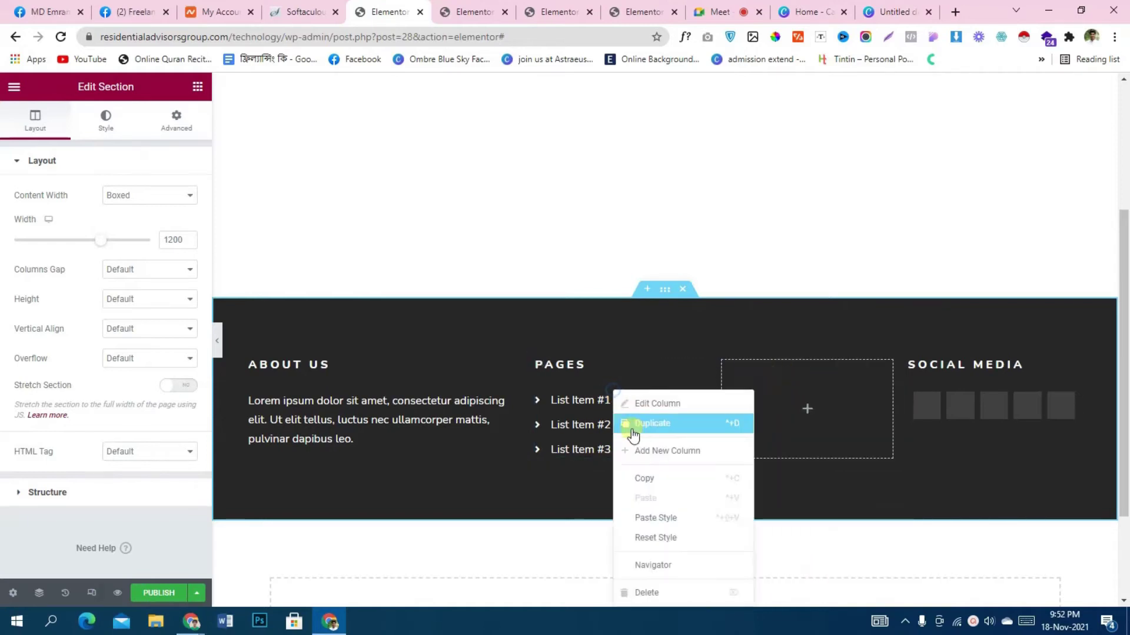
right_click(570, 401)
left_click(635, 591)
right_click(575, 412)
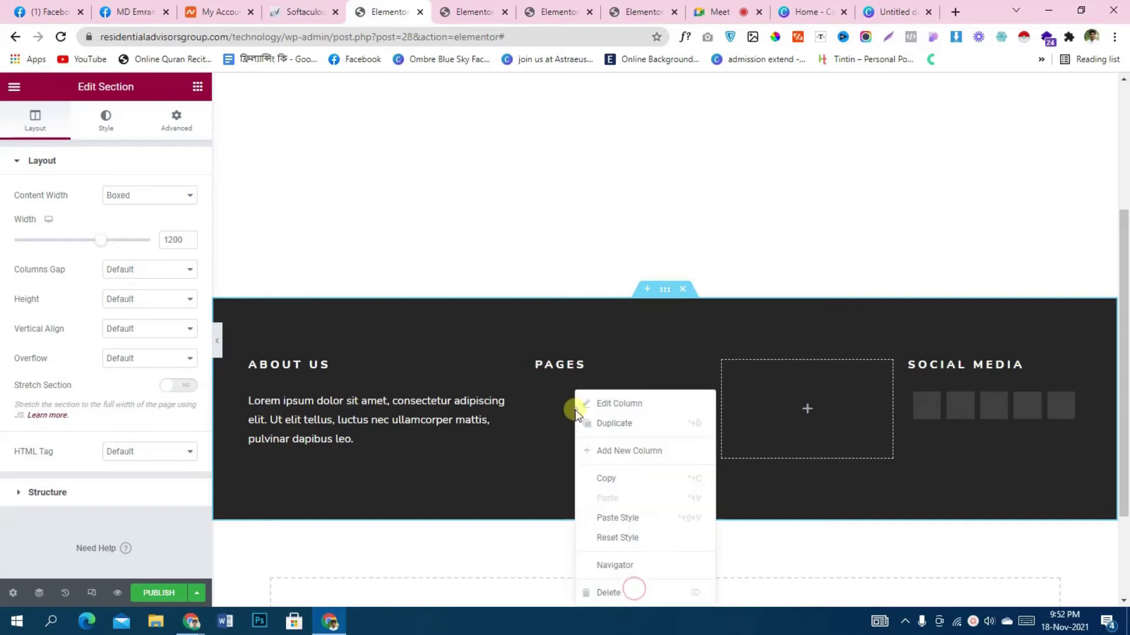
right_click(575, 365)
left_click(624, 571)
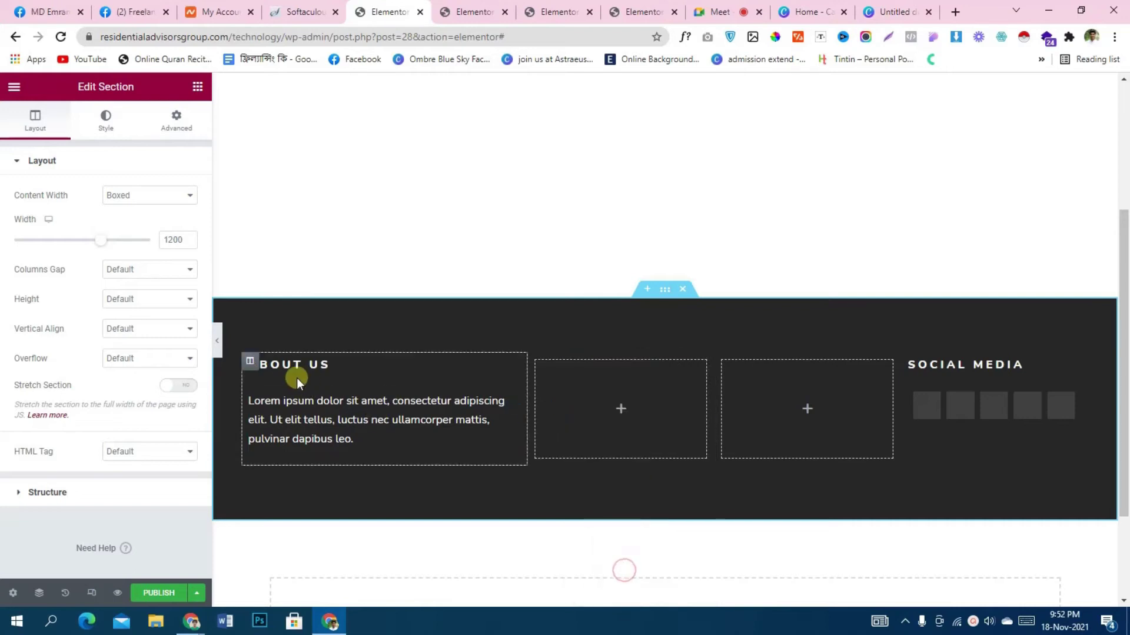
Open the Facebook item of the footer's Social Icons widget and look at the icon library choices
scroll(936, 373, "down", 2)
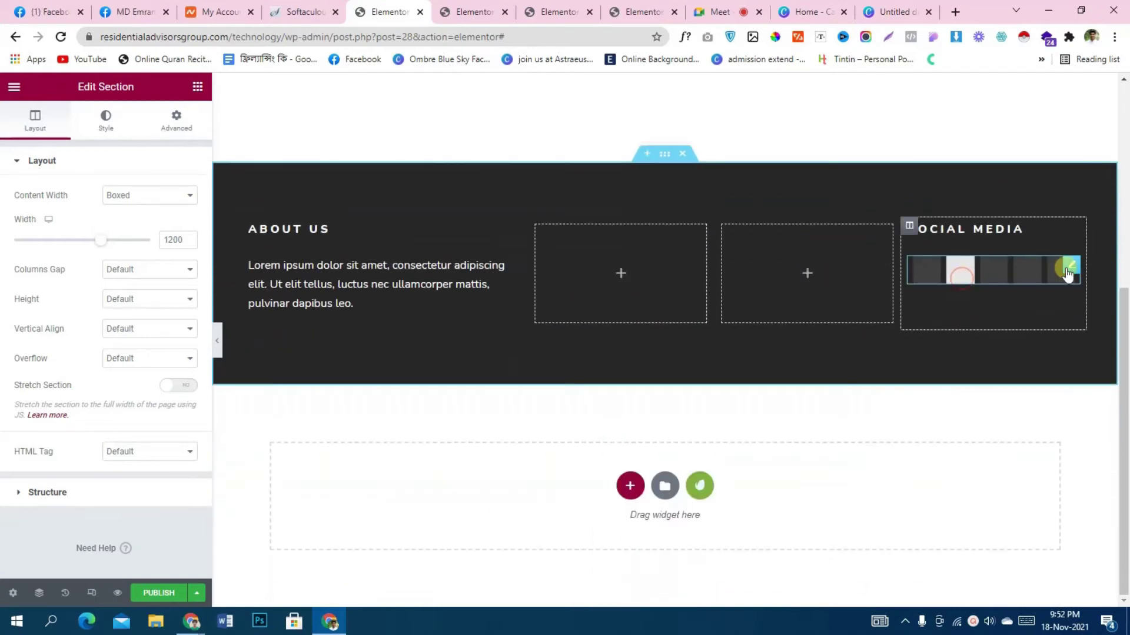
left_click(1070, 266)
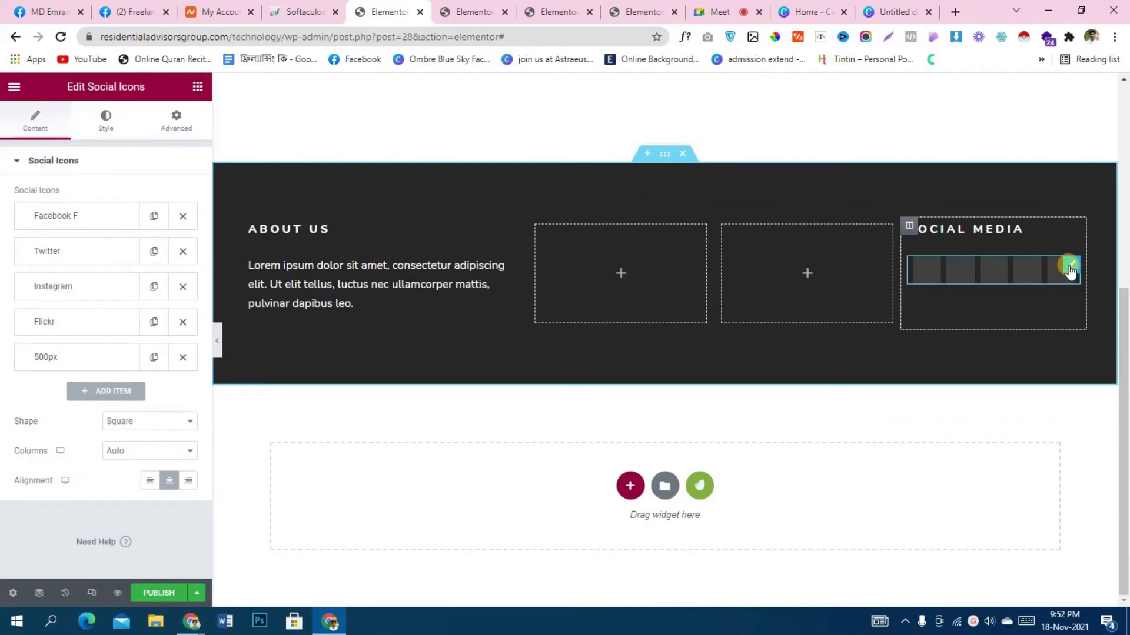
left_click(84, 218)
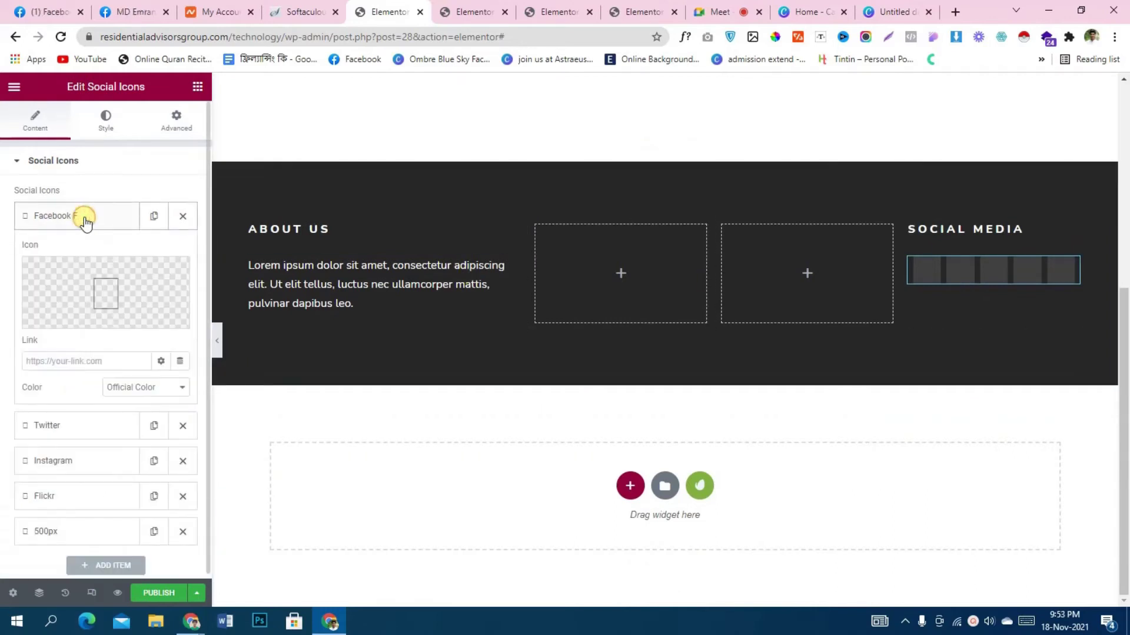
left_click(90, 278)
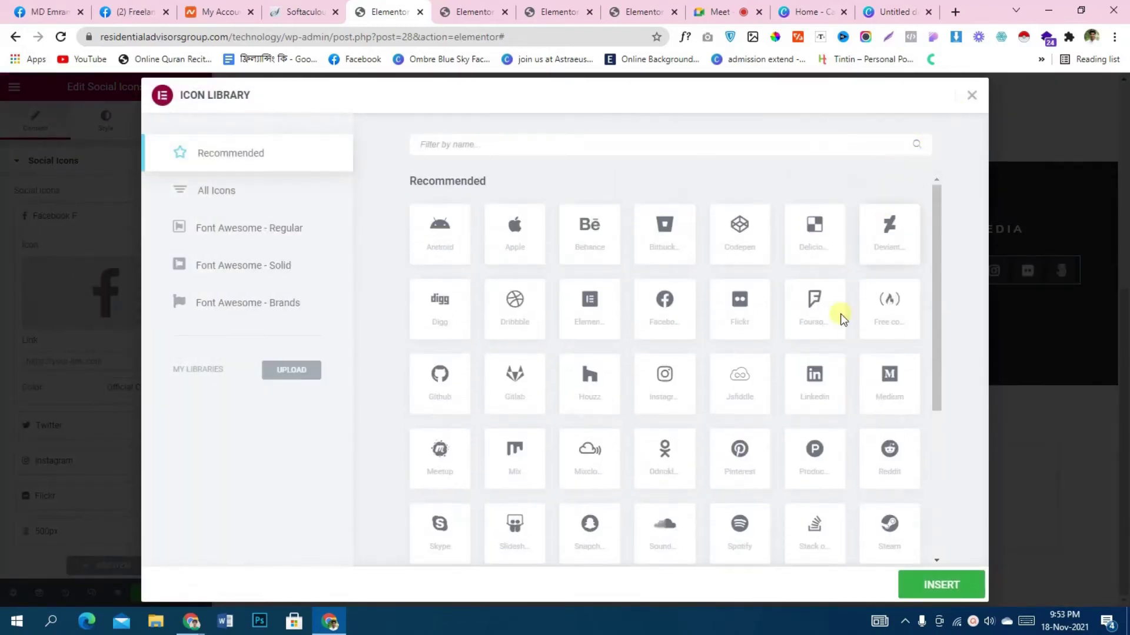
left_click(971, 95)
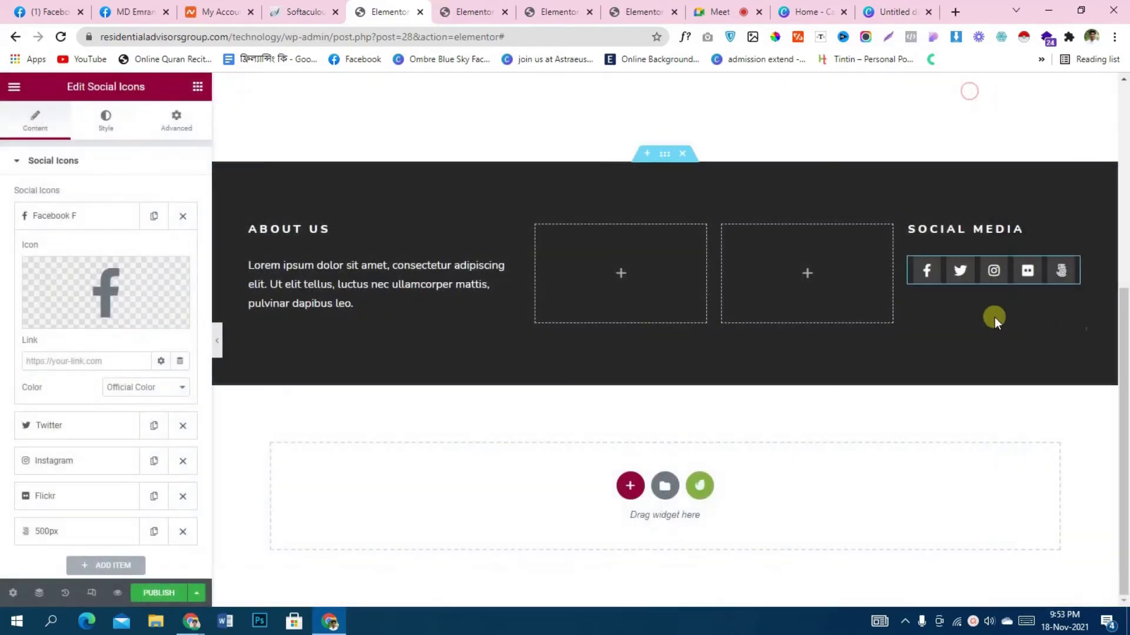
Publish the footer template with a display condition that includes the Entire Site
left_click(160, 593)
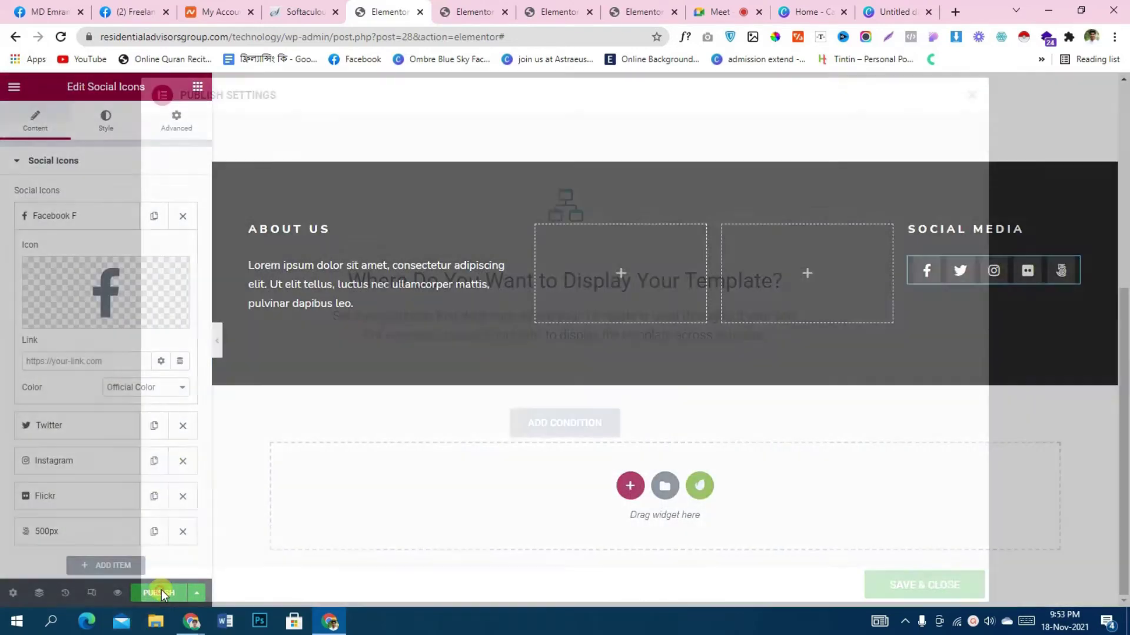
left_click(561, 416)
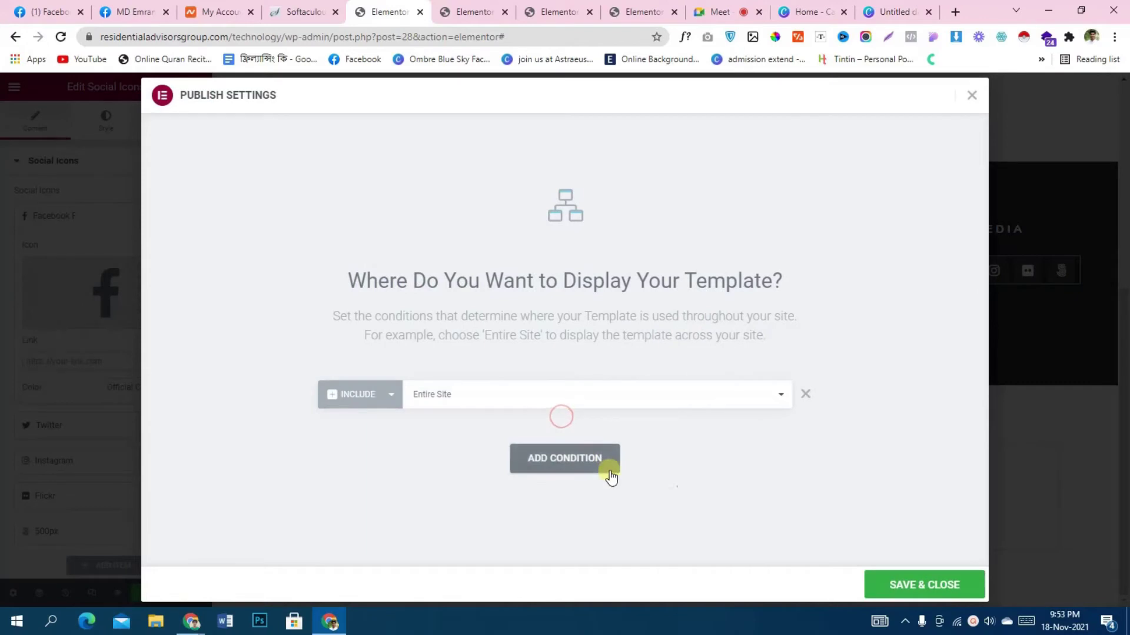
left_click(918, 588)
scroll(927, 251, "up", 6)
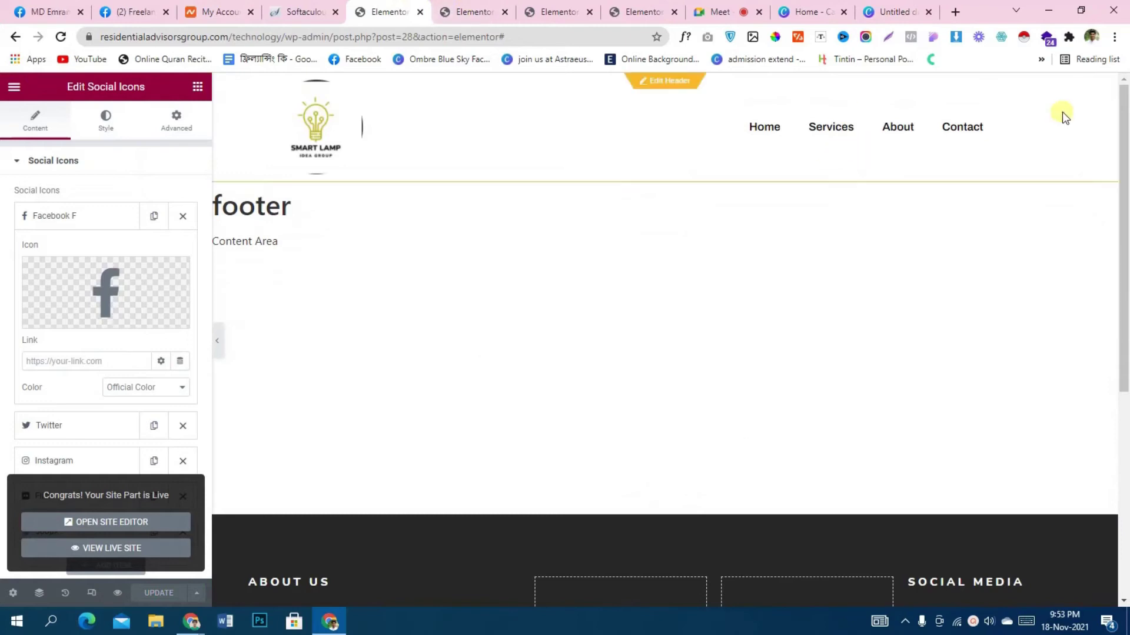
Return to the wp-admin dashboard in the second Elementor browser tab and show the list of all pages
left_click(465, 9)
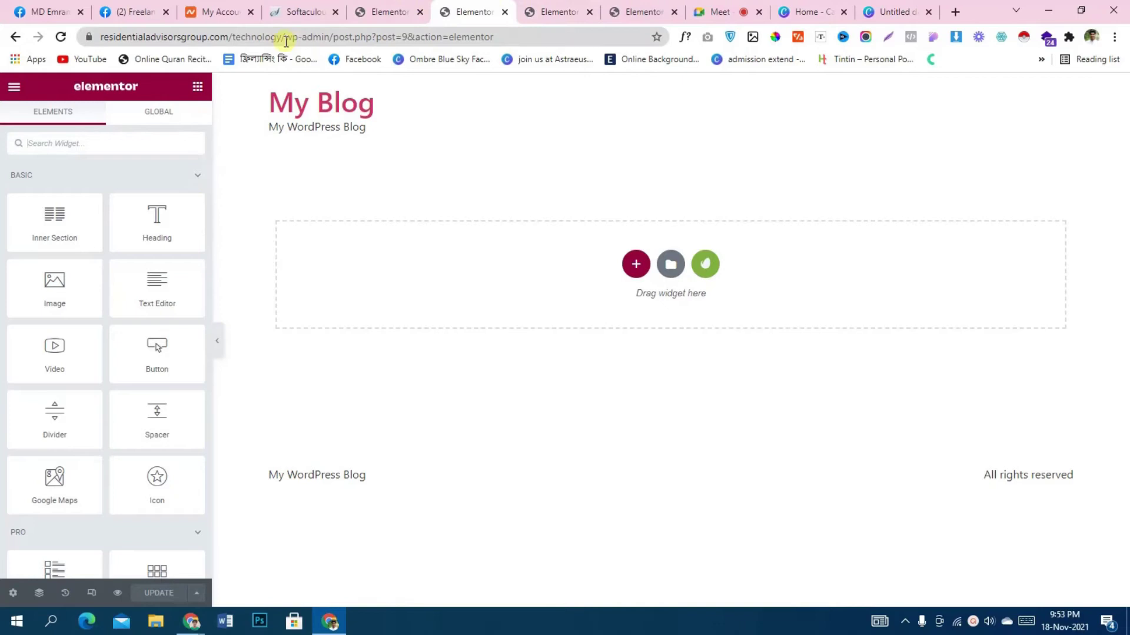
left_click_drag(331, 38, 1121, 98)
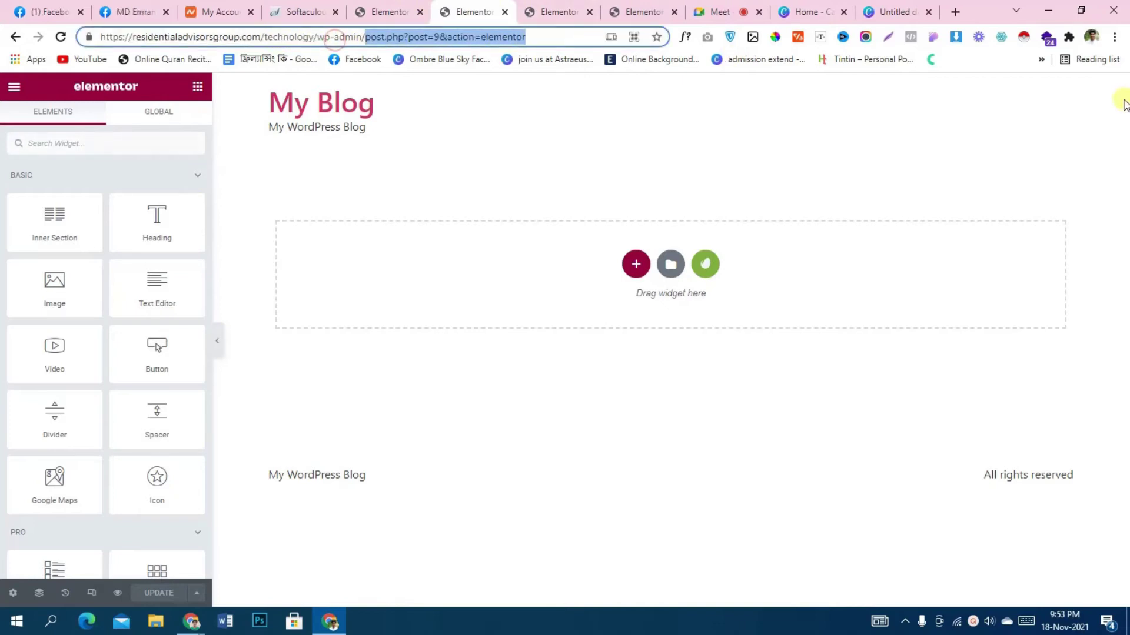
key("BackSpace")
key("Return")
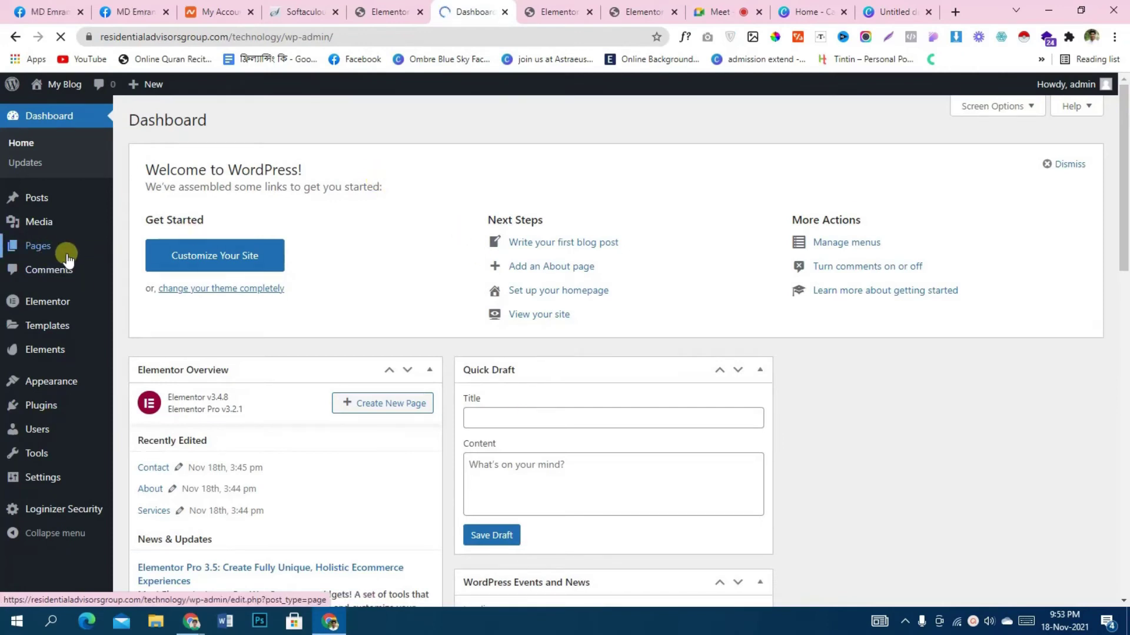
left_click(67, 257)
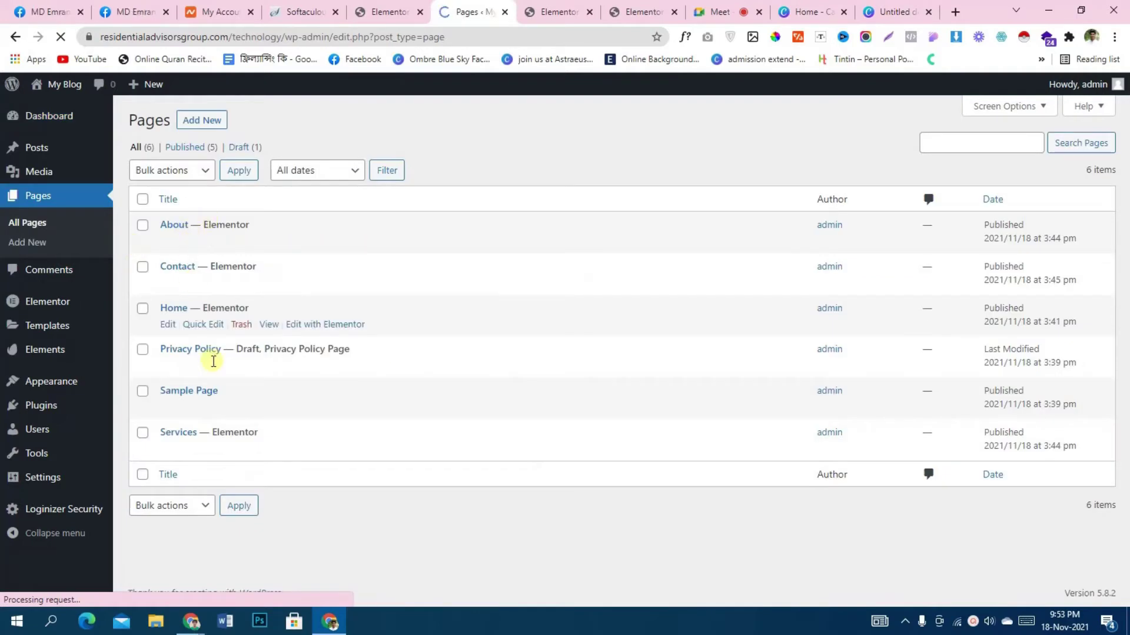
Open the Home page for editing with Elementor in a new browser tab
right_click(315, 324)
left_click(361, 335)
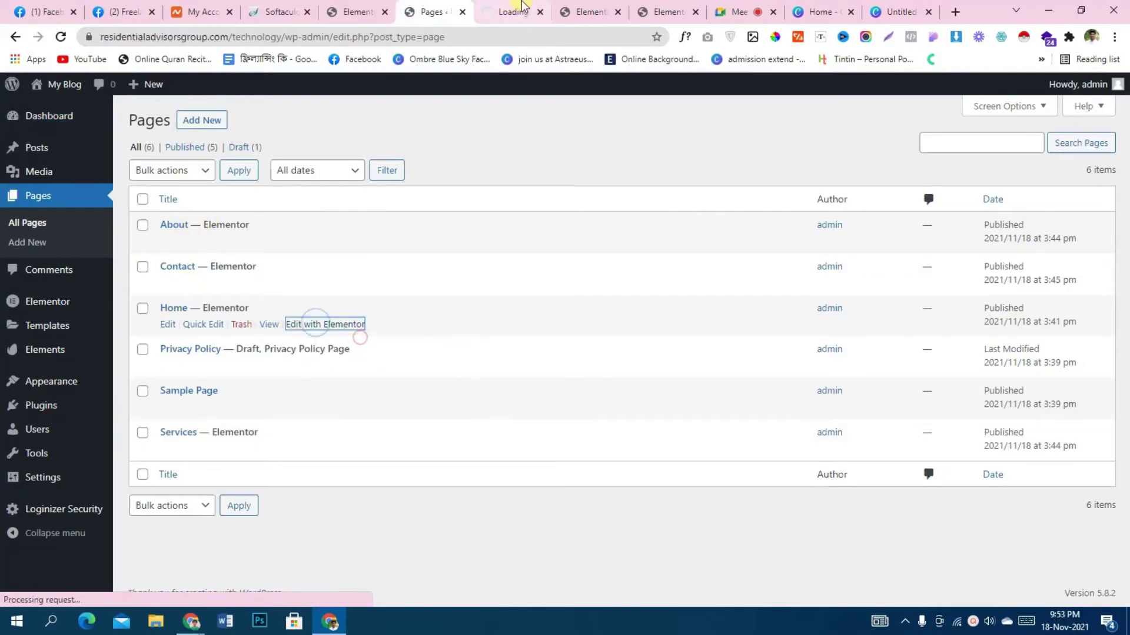
key("ctrl+Tab")
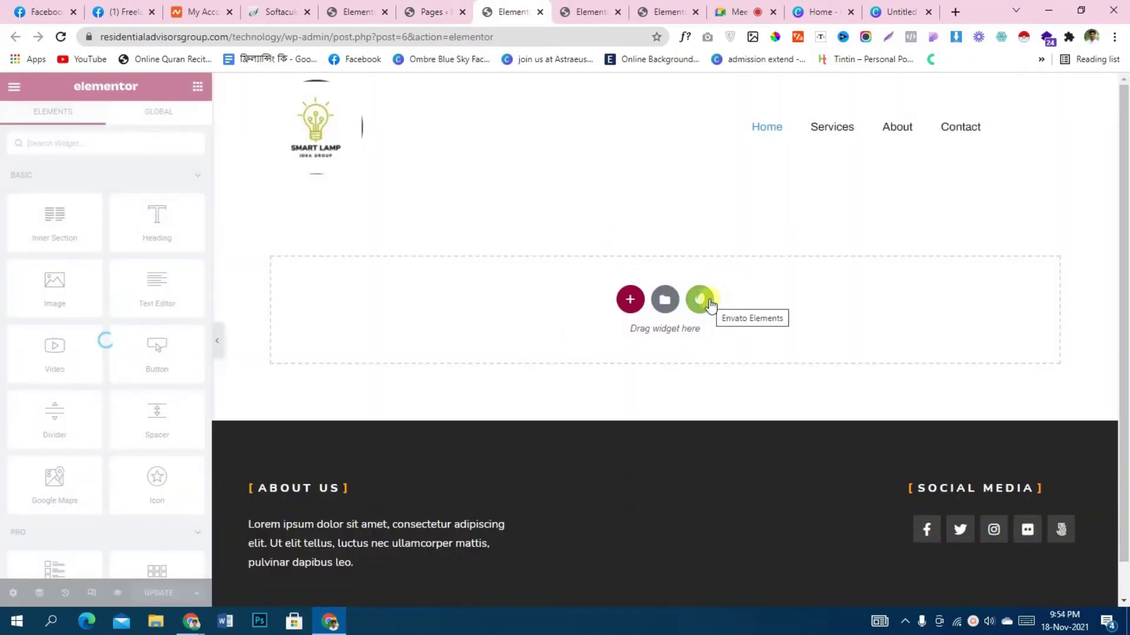
Search the free Envato Elements template kits for "tech" from the Home page's editor
left_click(700, 300)
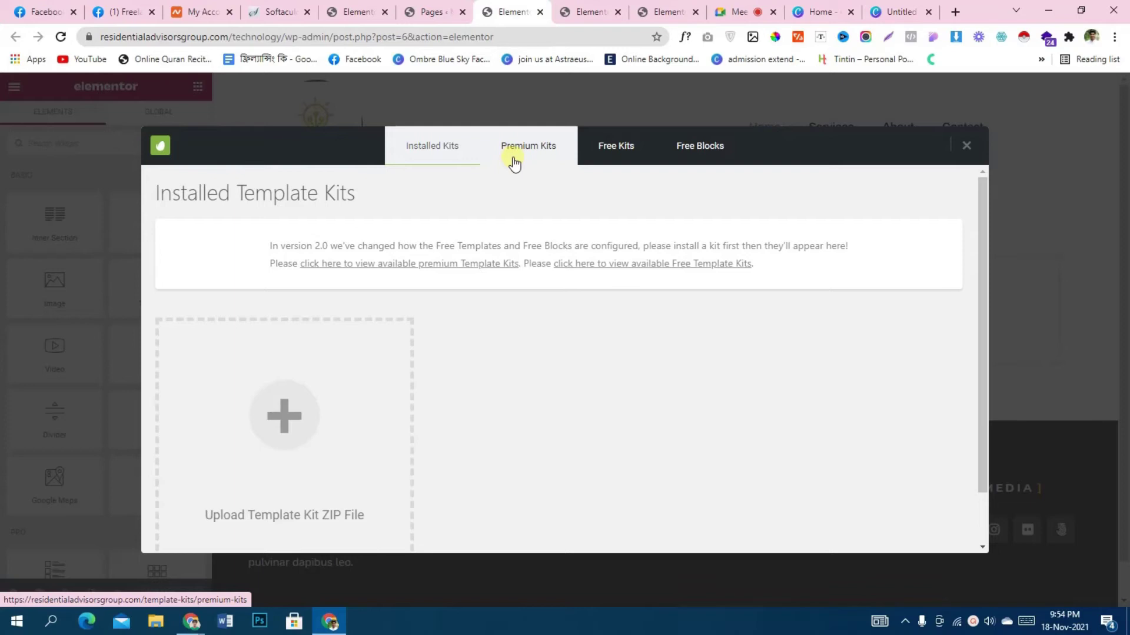
left_click(616, 157)
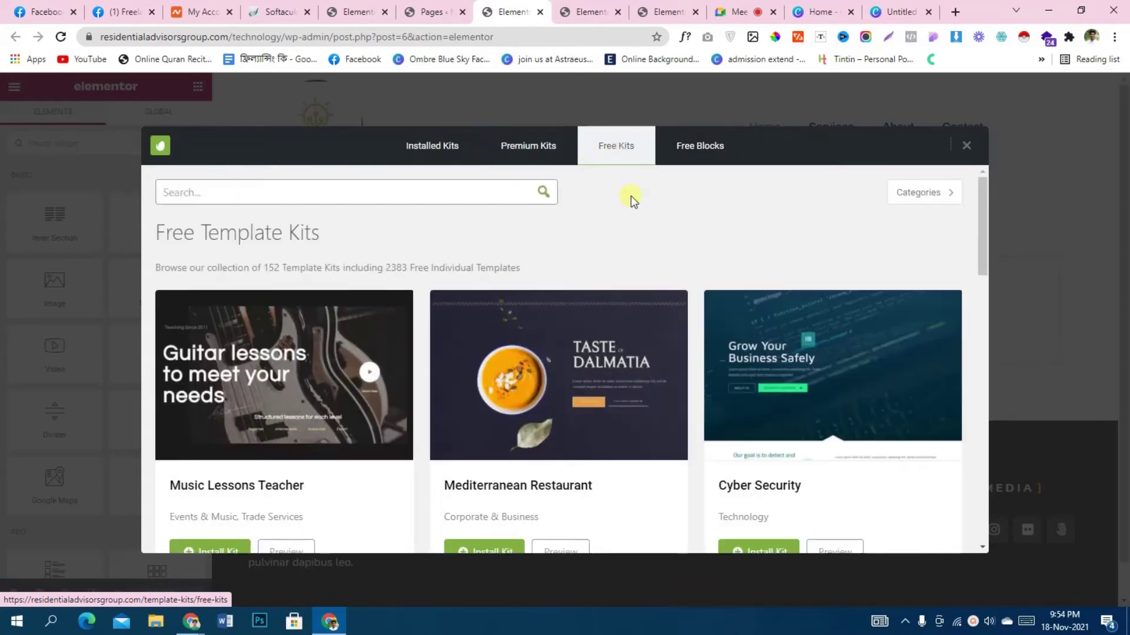
scroll(702, 334, "down", 1)
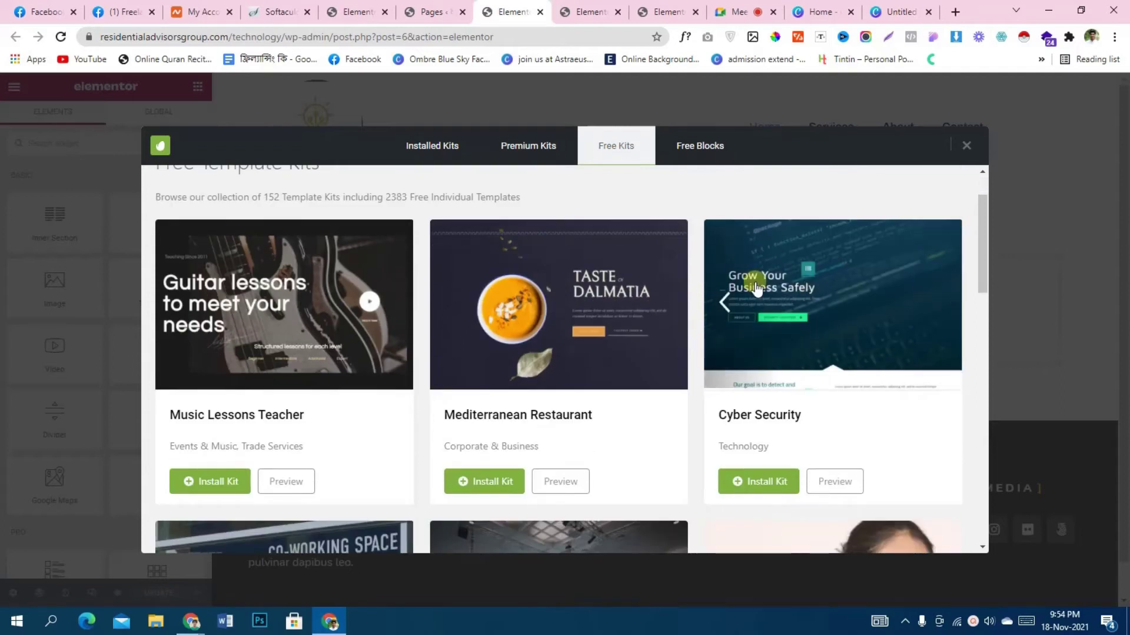
scroll(469, 238, "up", 1)
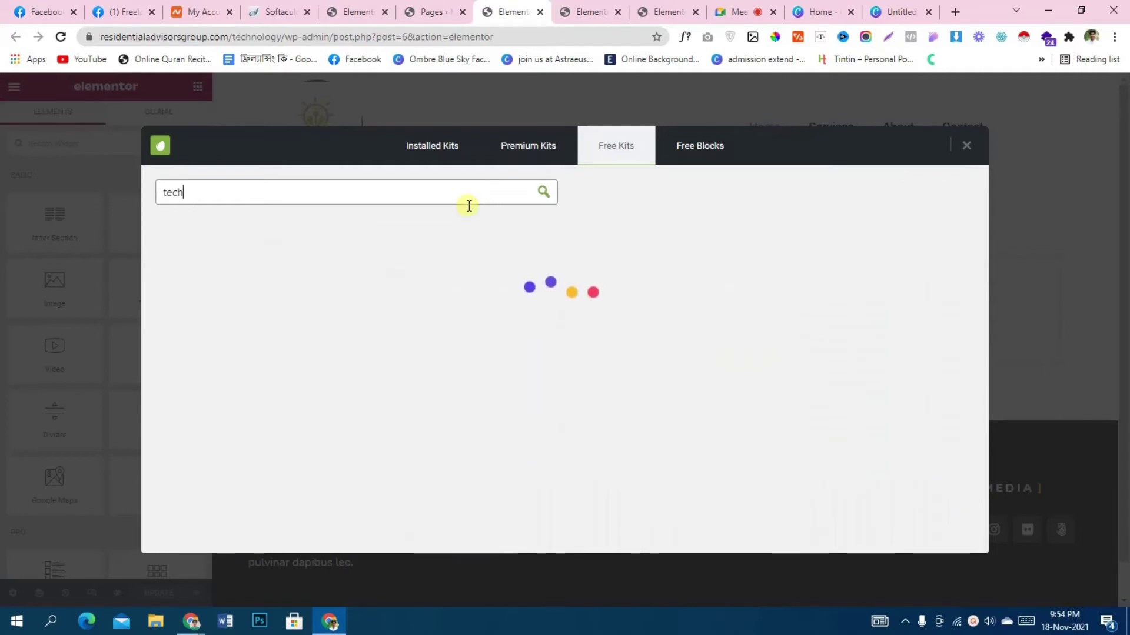
Compare the kits found and preview the page designs of the Tech (general business) kit
scroll(300, 335, "down", 1)
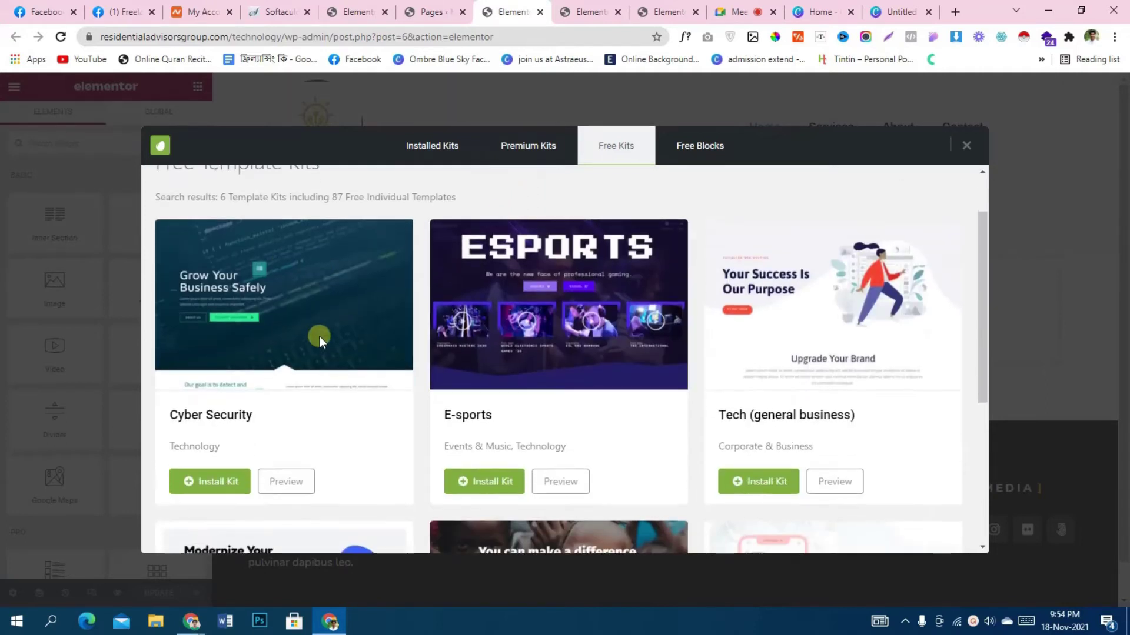
scroll(660, 375, "down", 1)
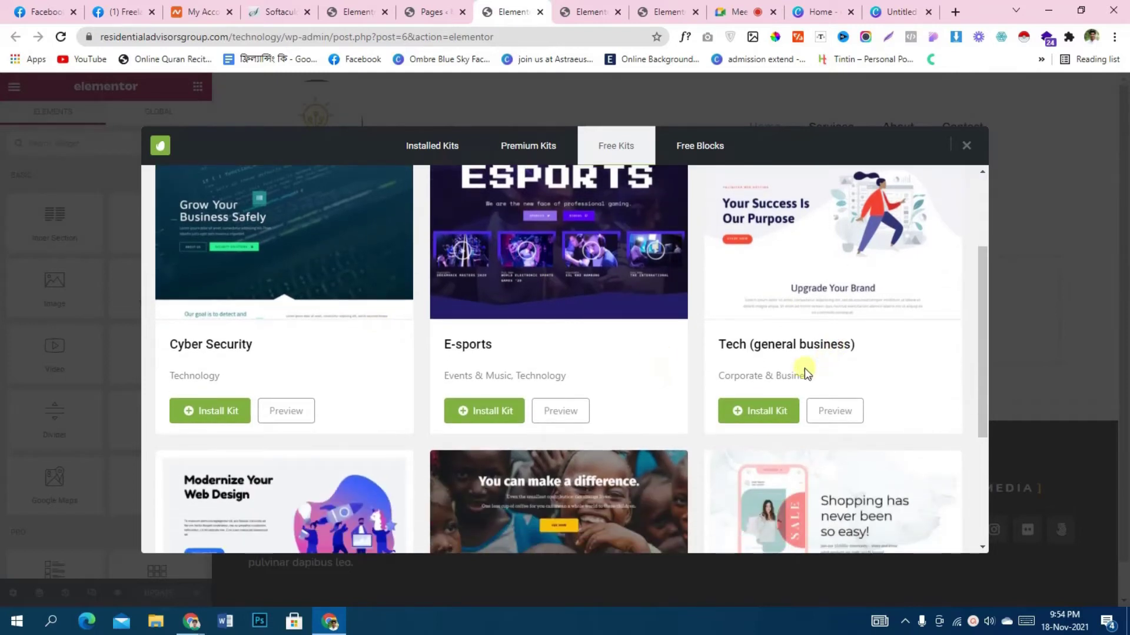
scroll(804, 368, "down", 3)
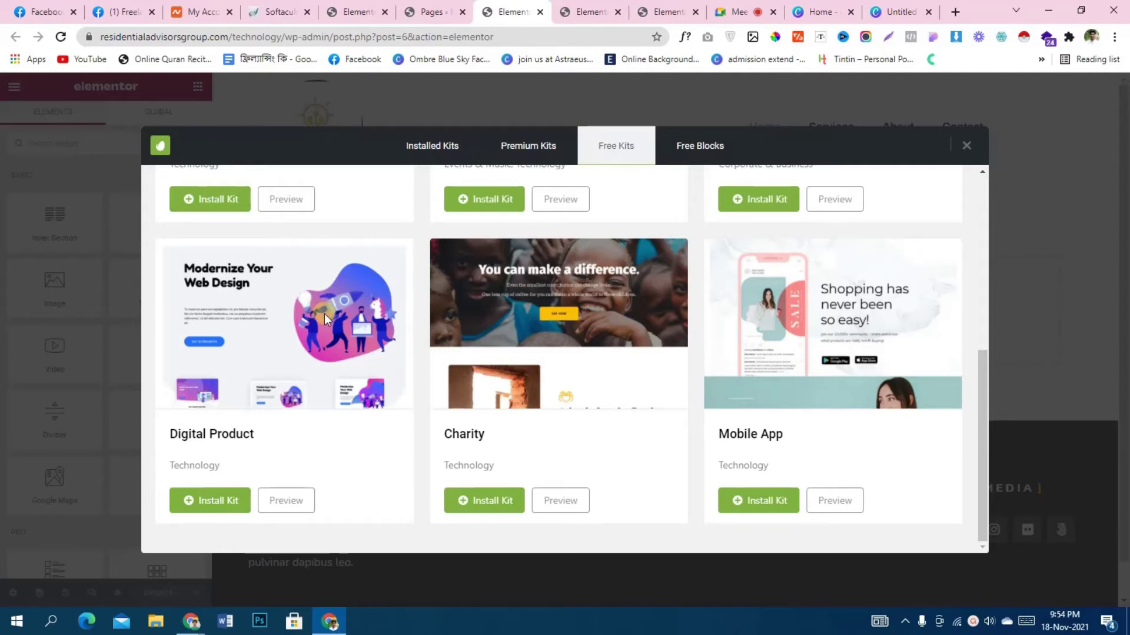
scroll(327, 318, "up", 4)
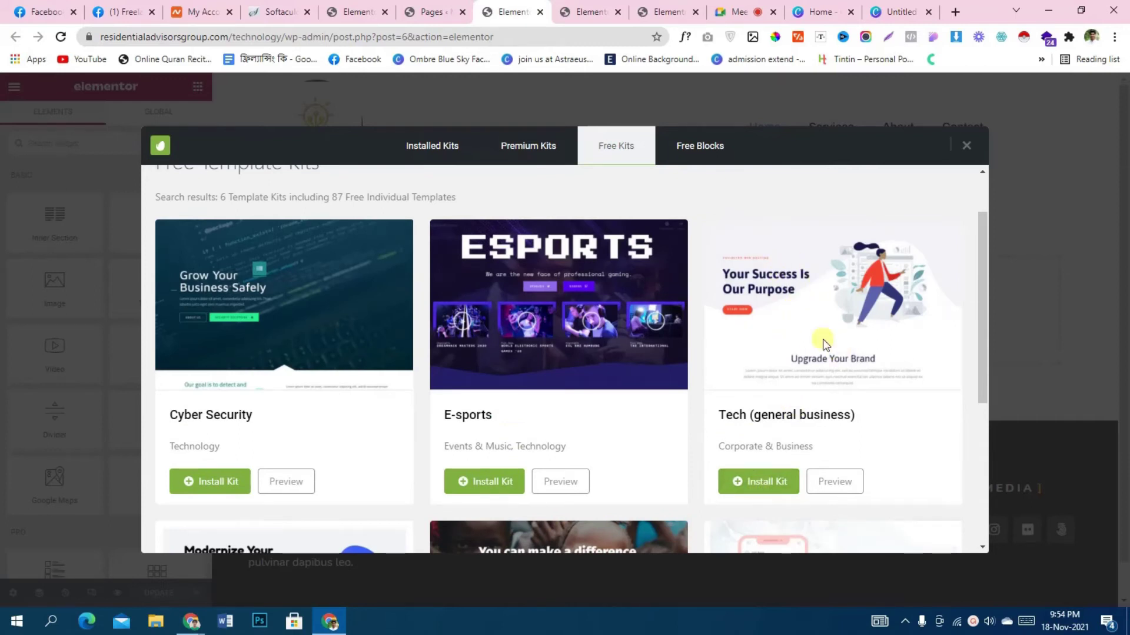
left_click(830, 477)
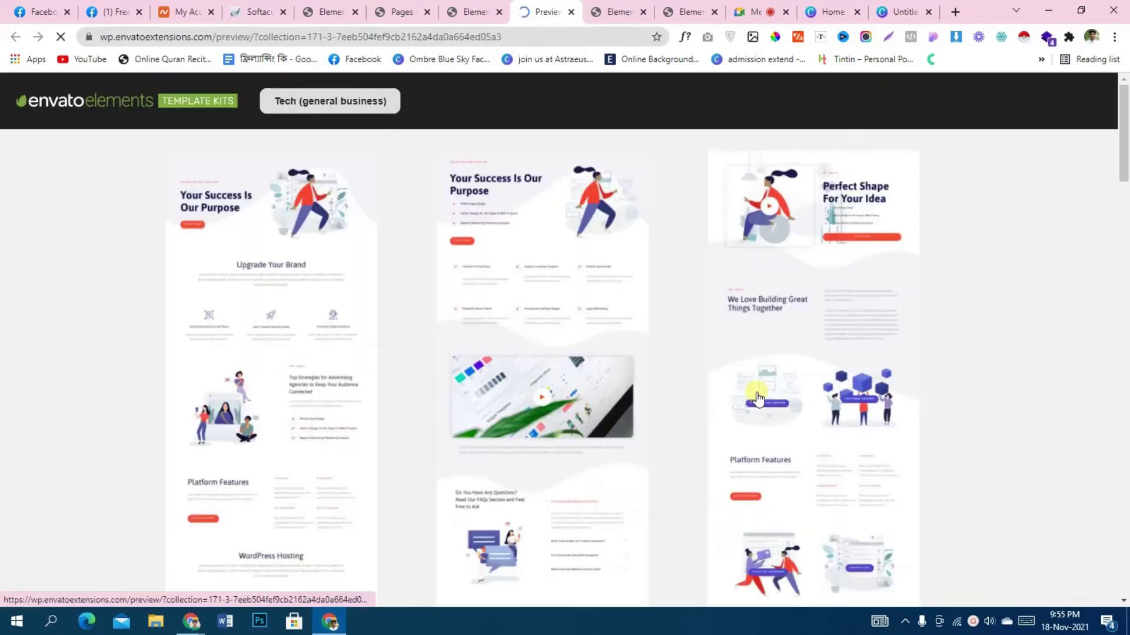
scroll(758, 399, "down", 4)
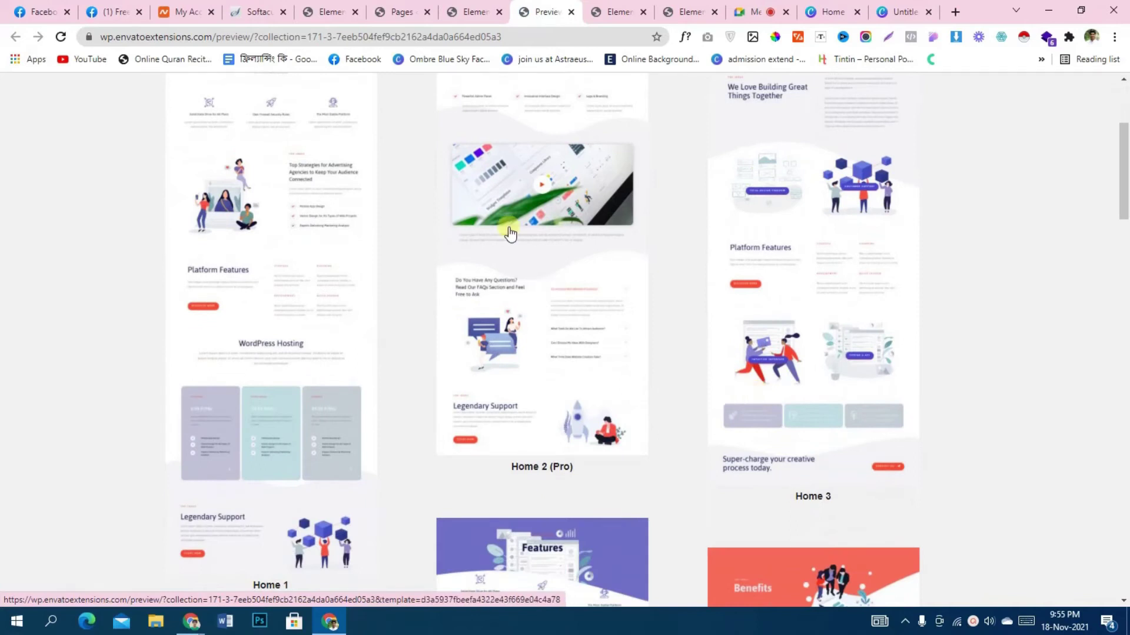
Install the Tech (general business) kit from the Home page's editor and look through its home page templates
left_click(490, 8)
left_click(763, 483)
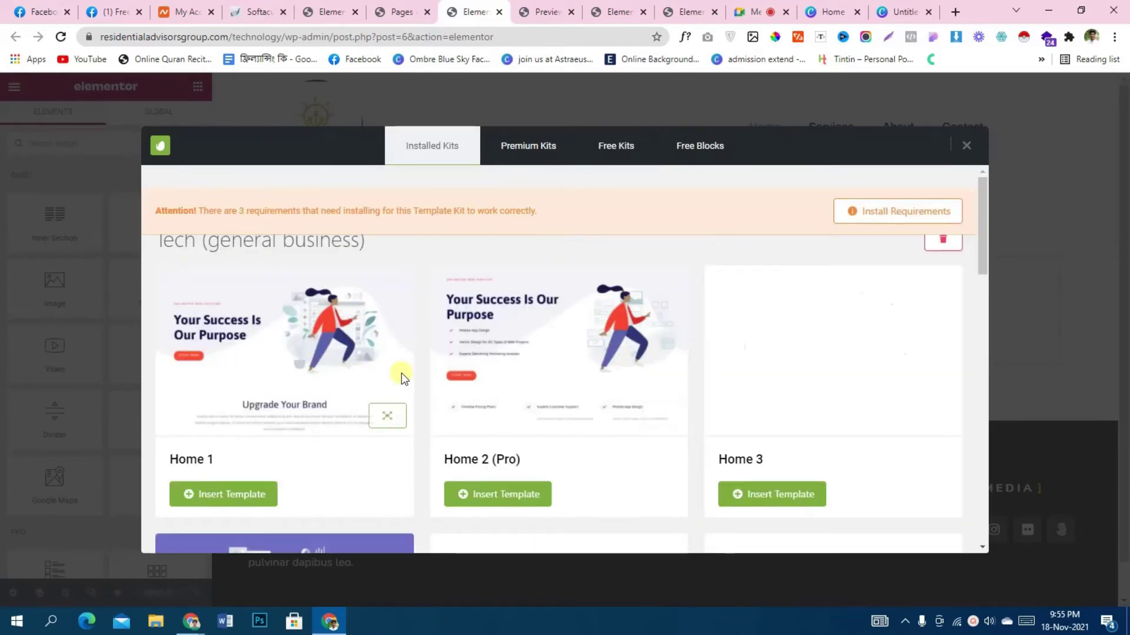
scroll(585, 384, "down", 1)
scroll(585, 384, "up", 1)
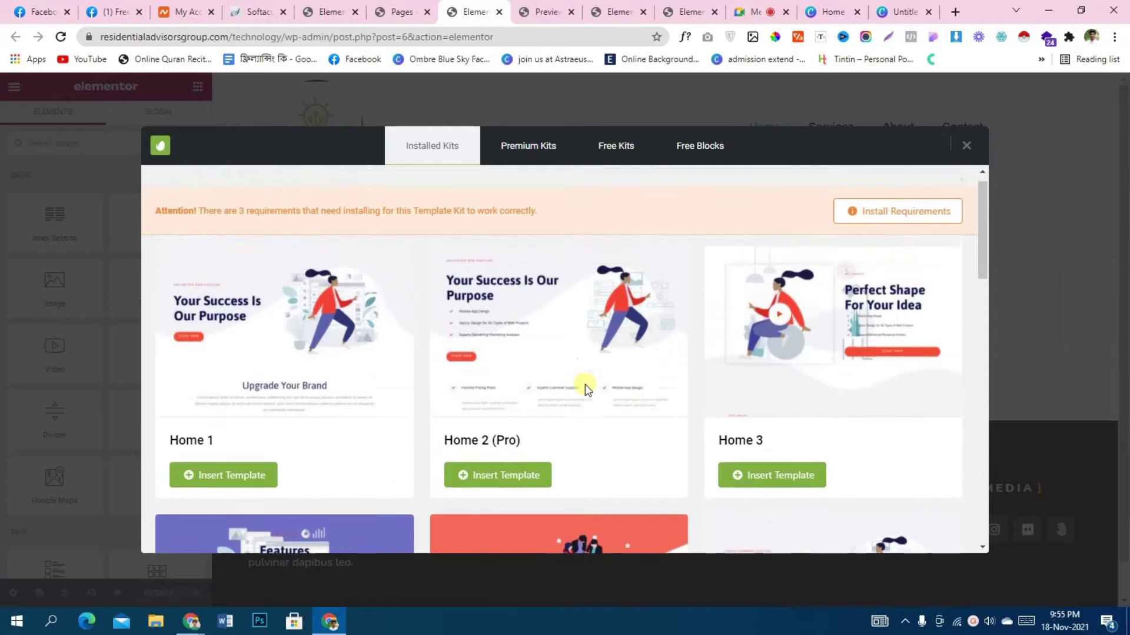
scroll(624, 372, "down", 2)
scroll(525, 370, "up", 2)
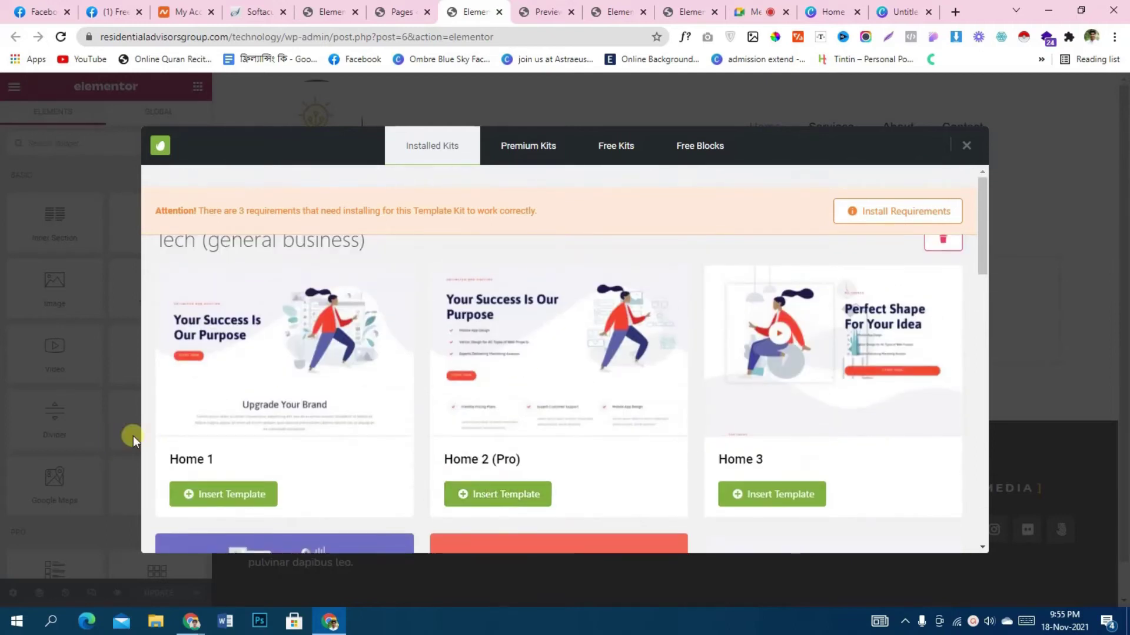
Insert the Home 2 (Pro) template of the Tech (general business) kit into the Home page
left_click(497, 494)
scroll(572, 418, "down", 1)
scroll(575, 422, "up", 1)
scroll(573, 420, "down", 5)
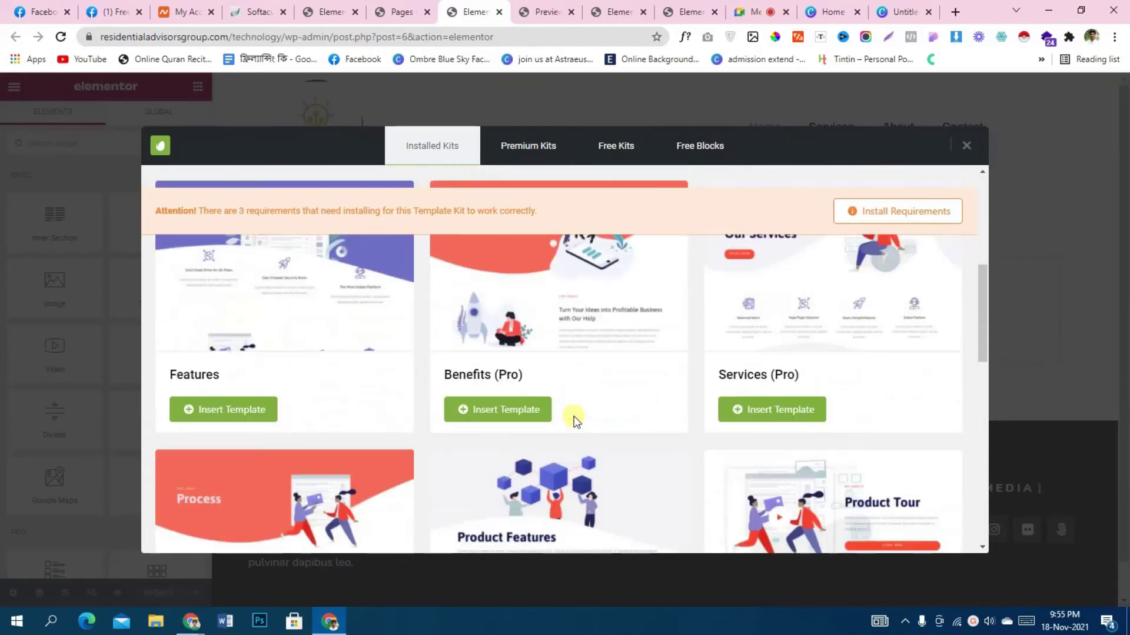
scroll(575, 420, "up", 5)
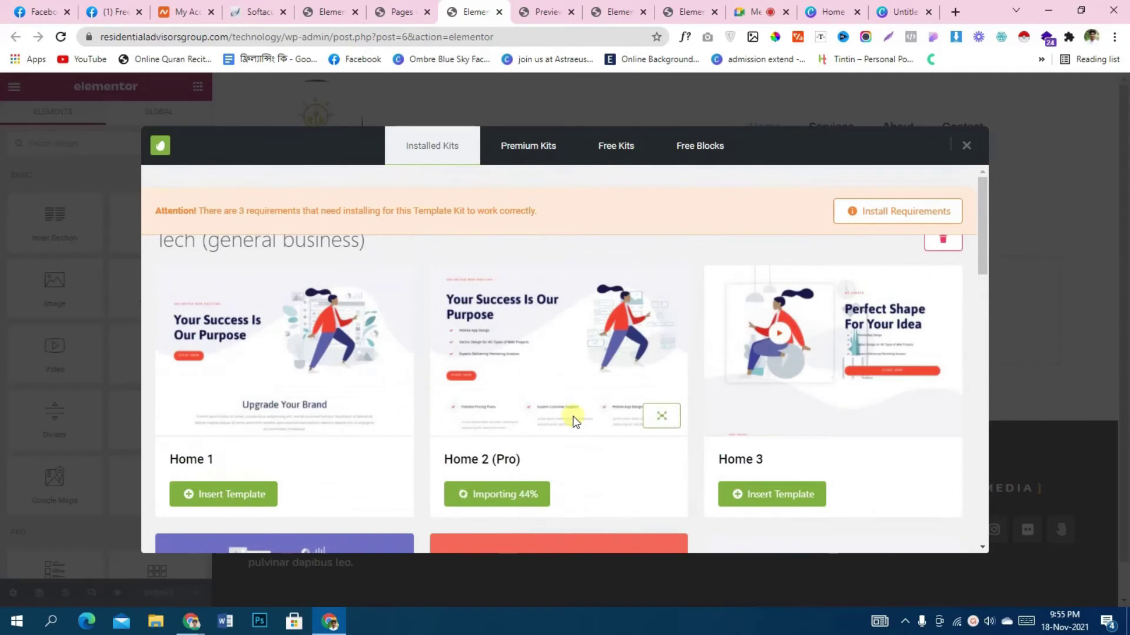
scroll(572, 415, "down", 3)
scroll(571, 414, "down", 3)
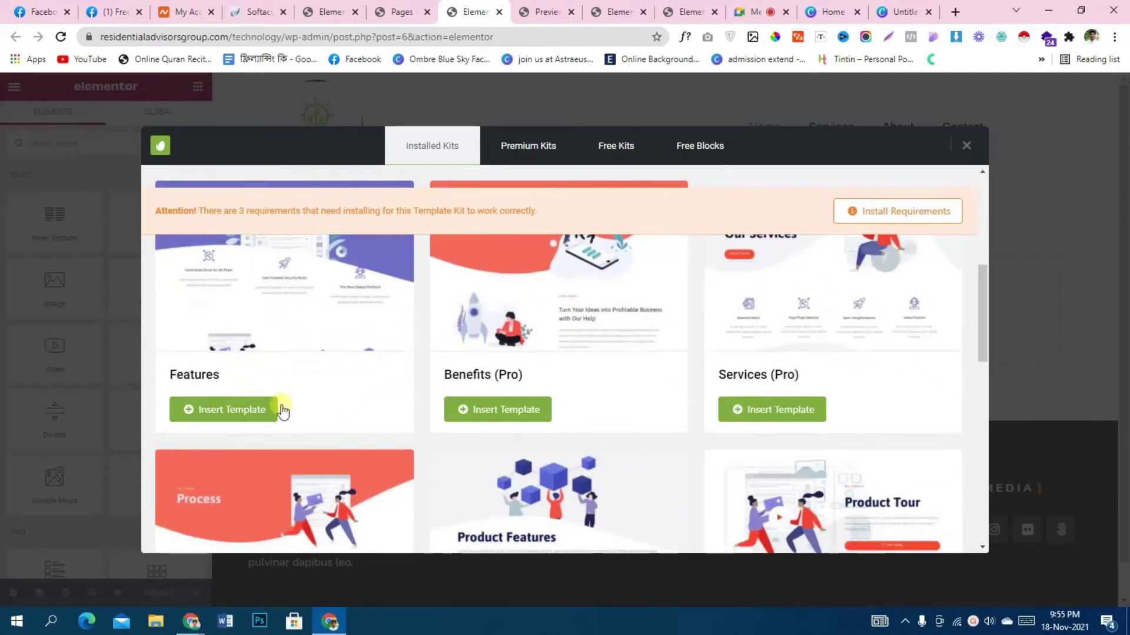
scroll(397, 433, "down", 2)
scroll(398, 433, "up", 2)
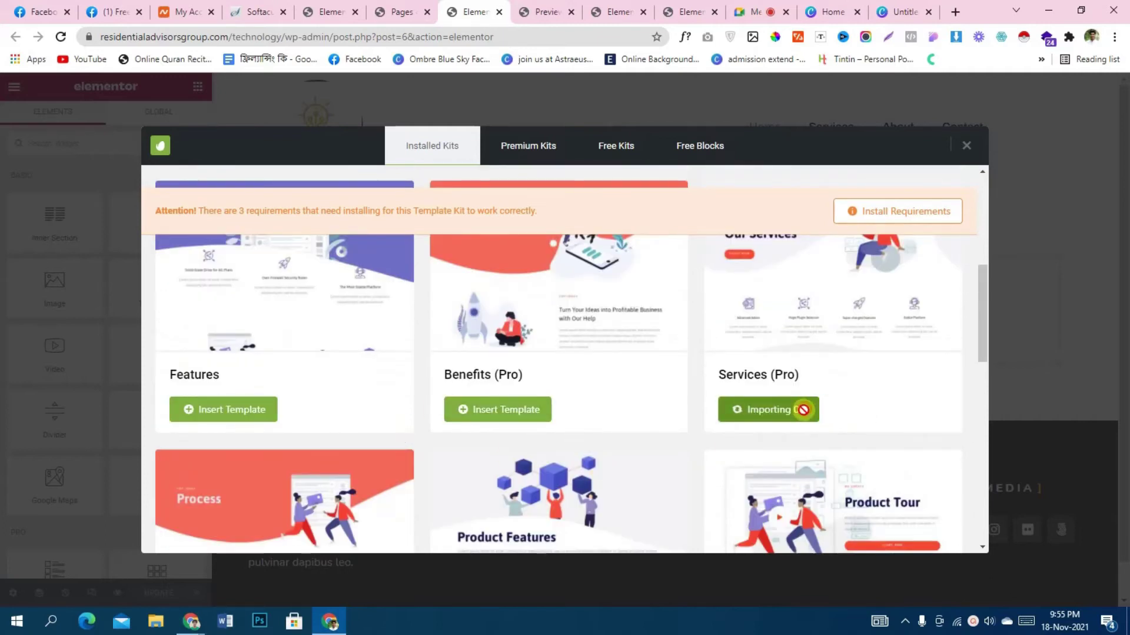
Examine the inserted template on the Home page from the hero section down to the footer
scroll(801, 412, "down", 5)
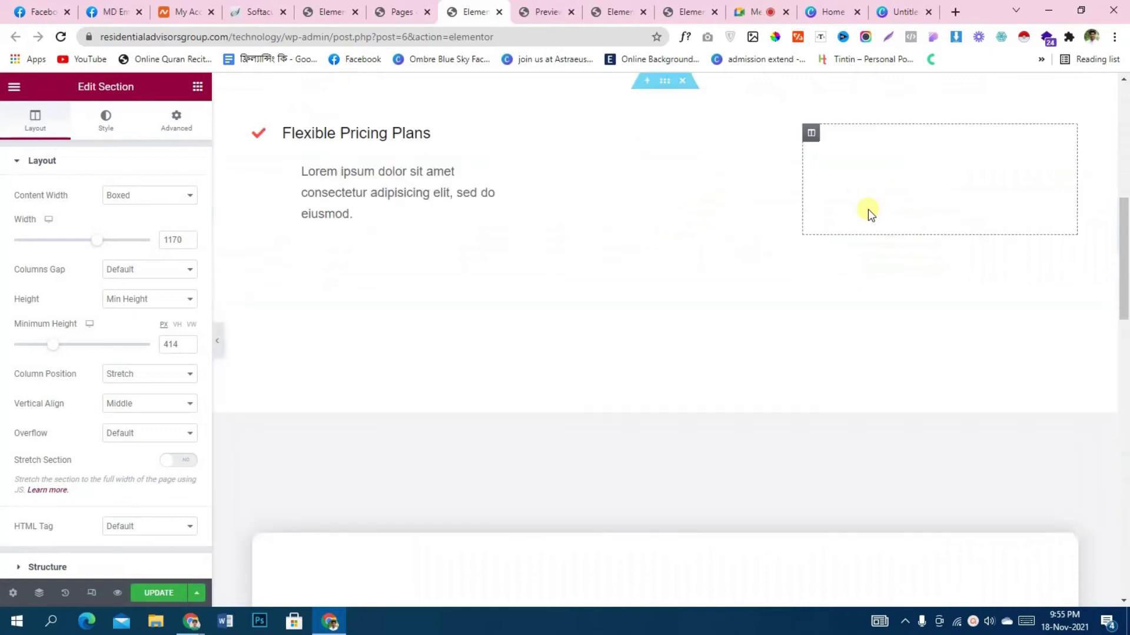
scroll(761, 297, "up", 7)
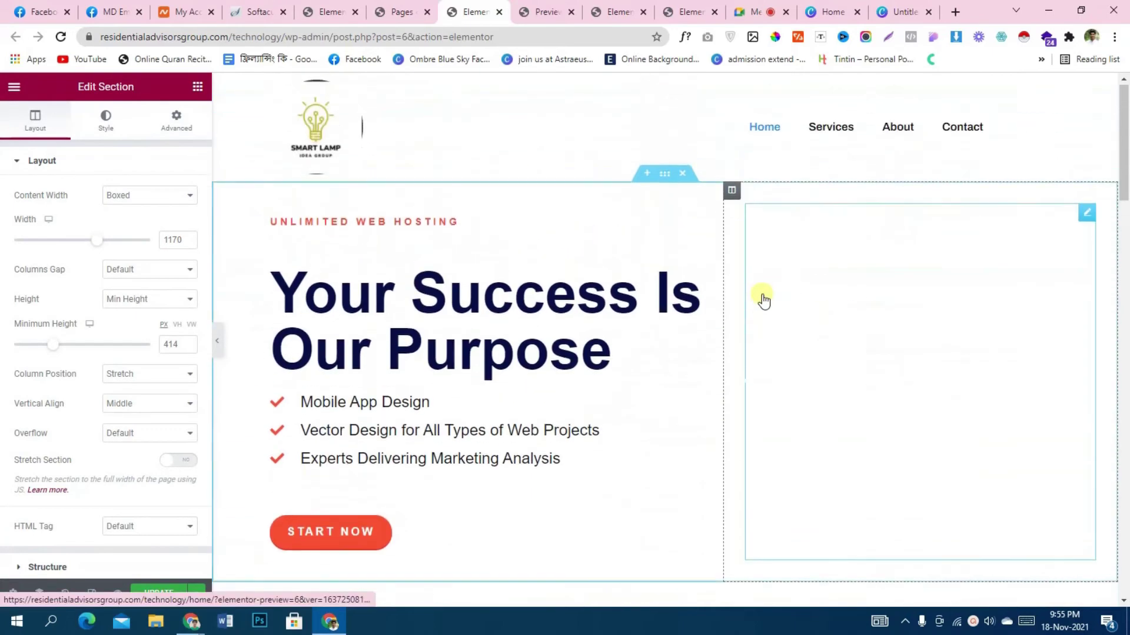
scroll(762, 299, "down", 15)
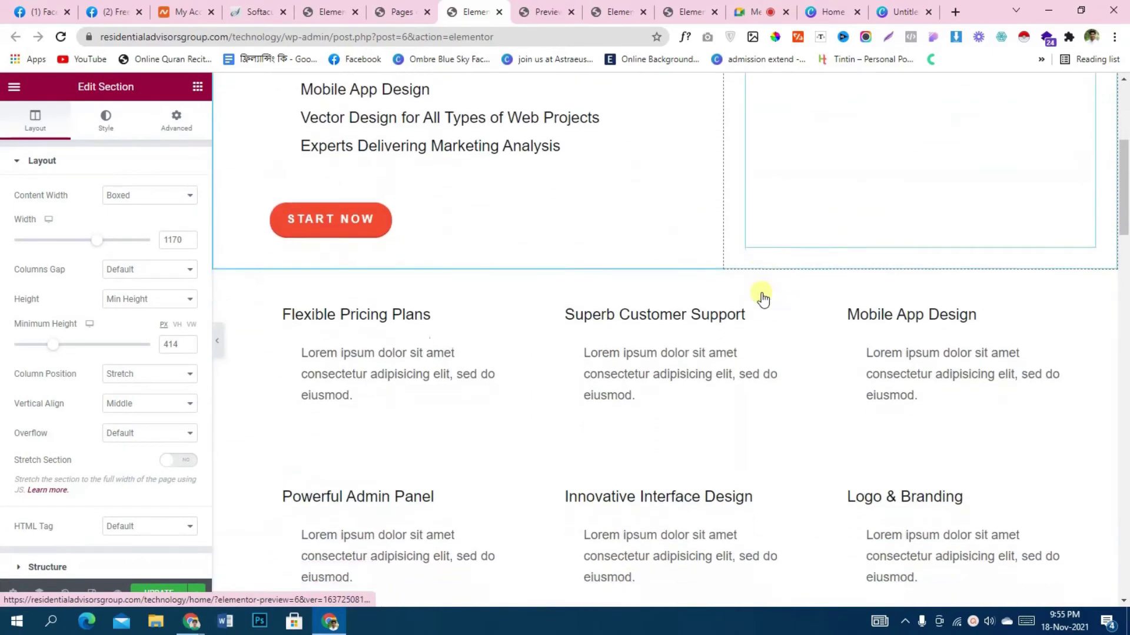
scroll(763, 299, "down", 10)
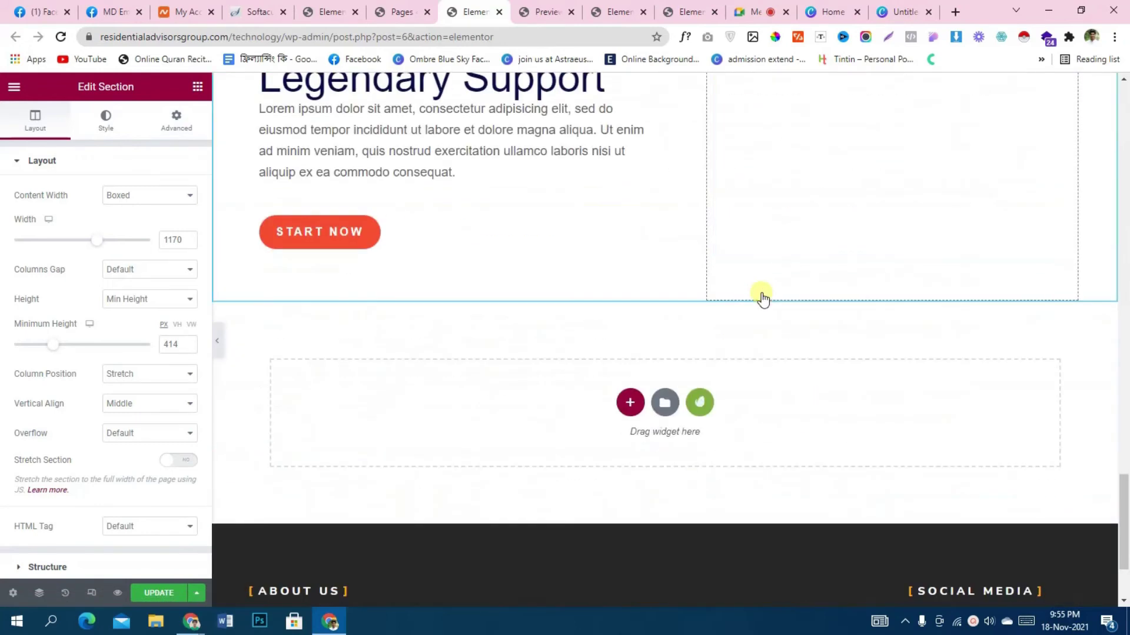
scroll(762, 297, "up", 5)
scroll(762, 297, "up", 10)
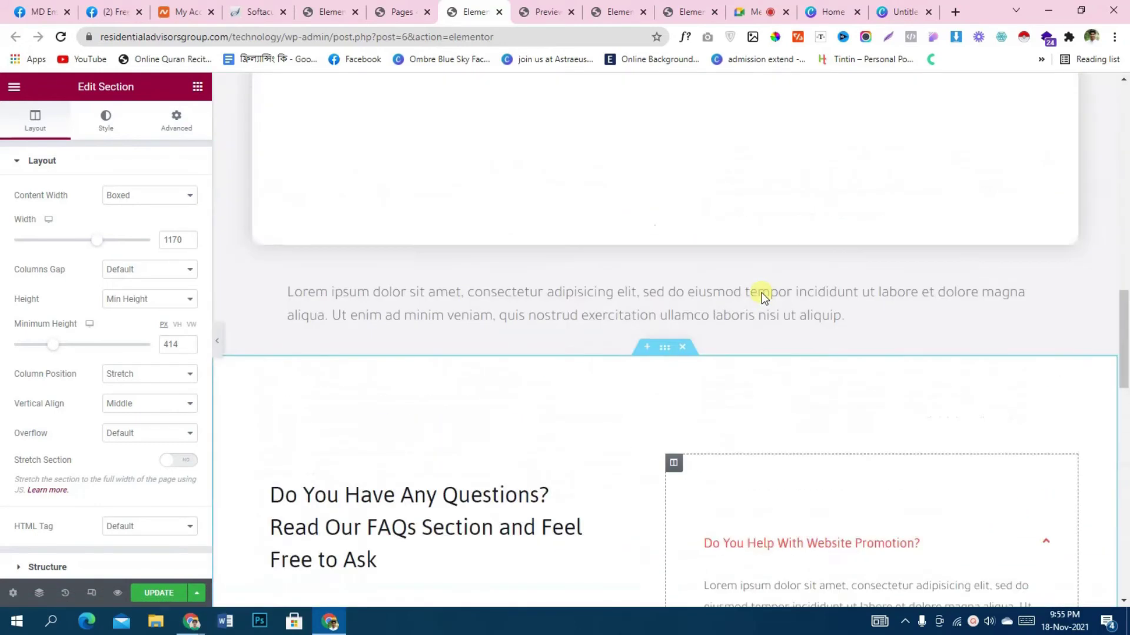
scroll(761, 298, "up", 1)
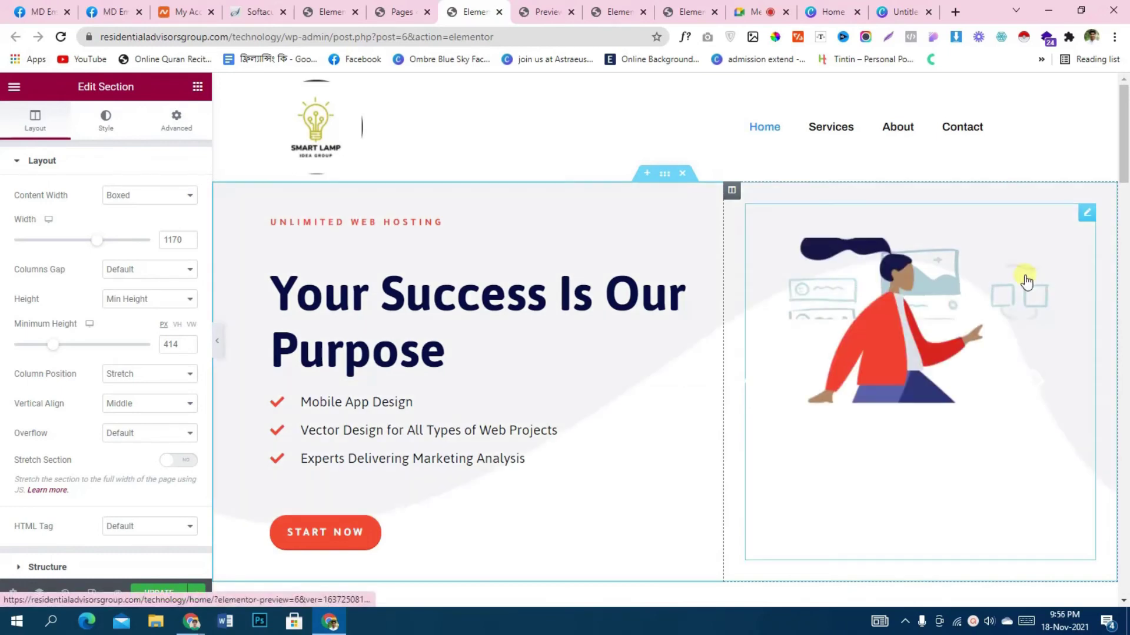
scroll(536, 371, "down", 5)
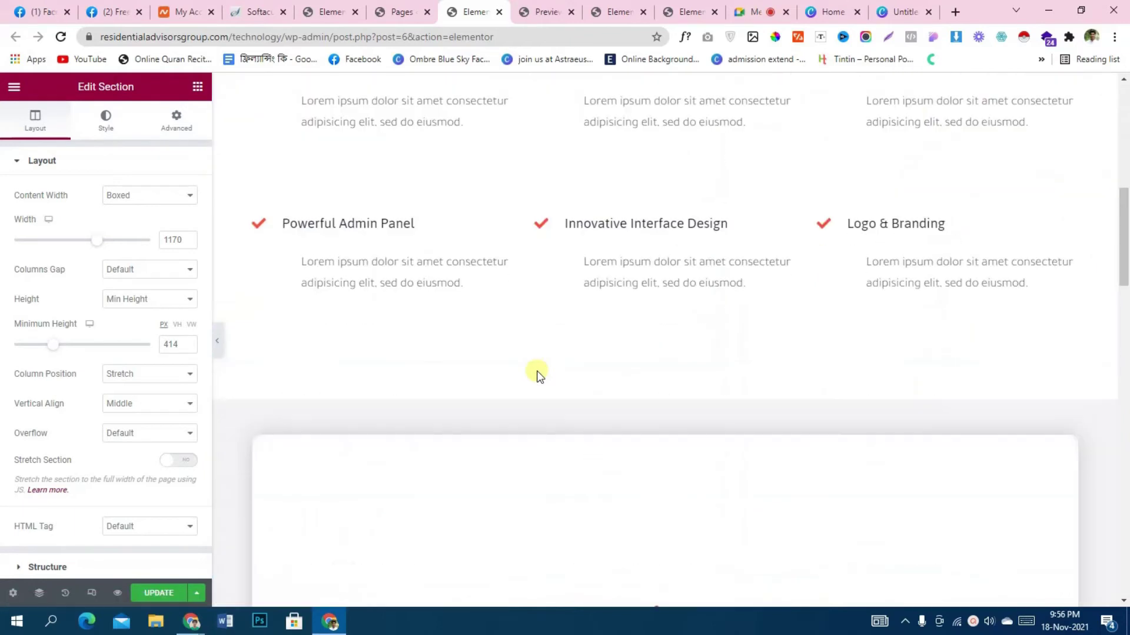
scroll(536, 371, "down", 10)
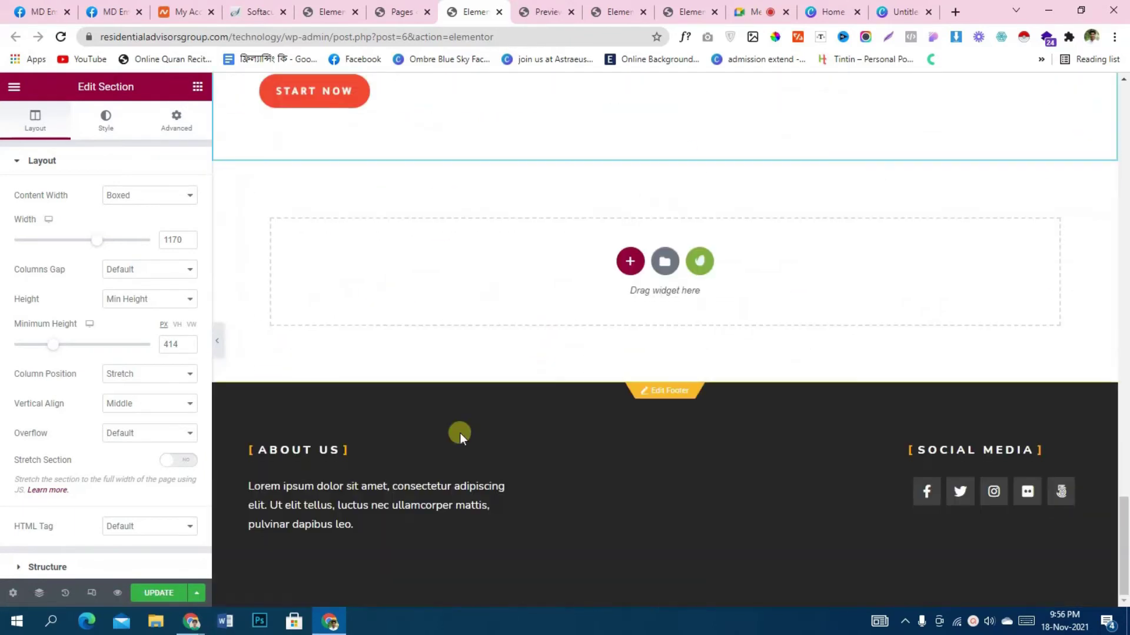
Update the Home page and open the Services page for editing with Elementor in a new browser tab
left_click(149, 596)
scroll(520, 519, "up", 10)
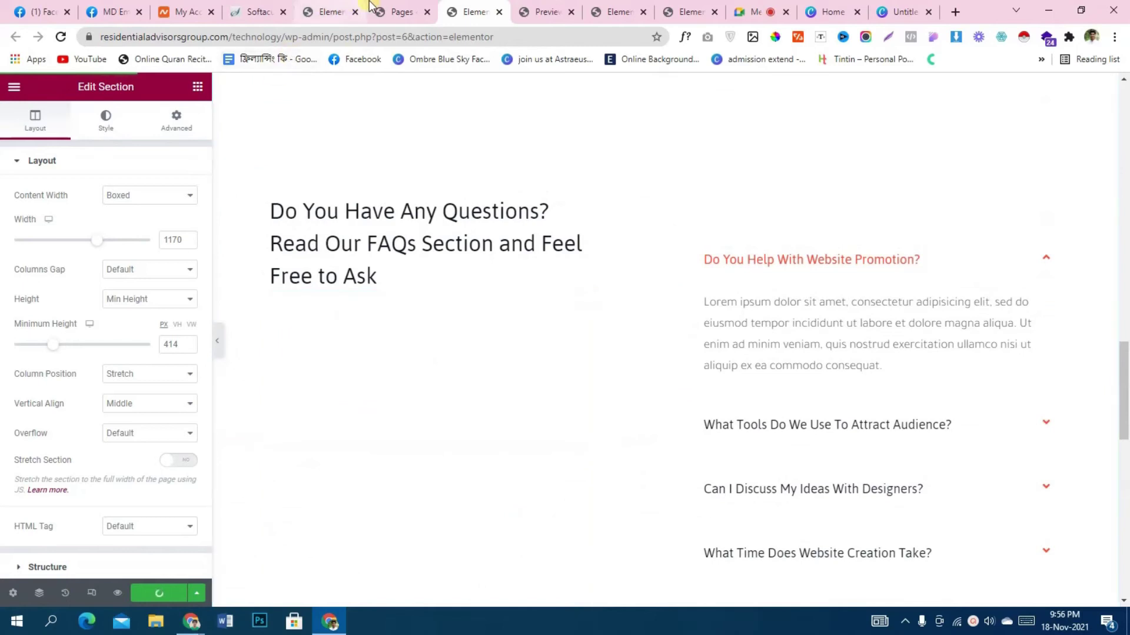
left_click(402, 12)
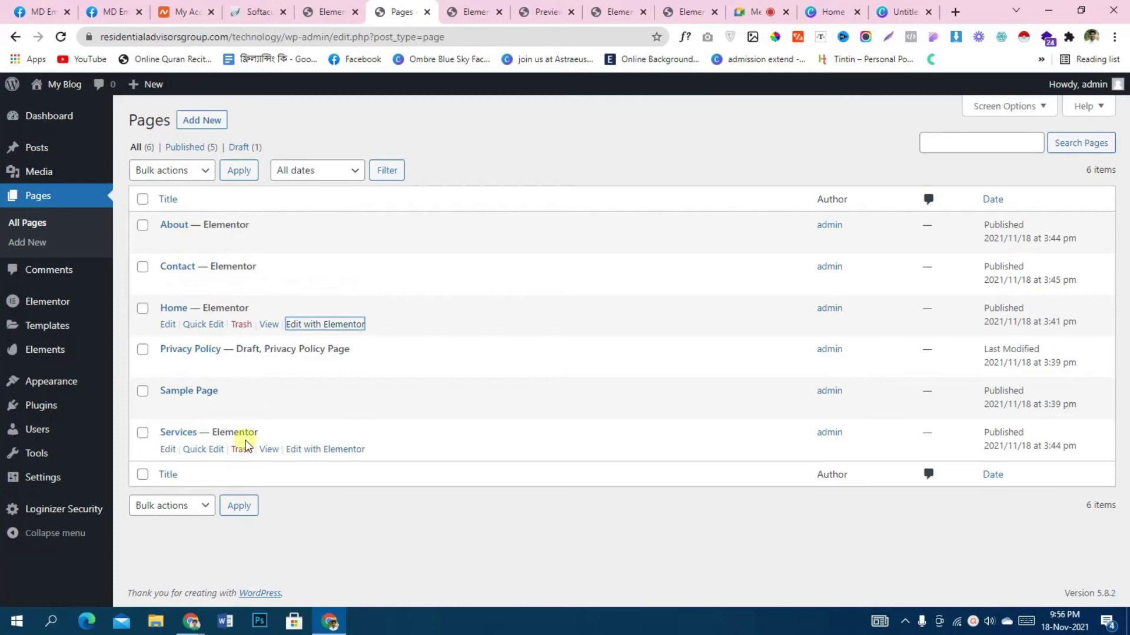
right_click(316, 449)
left_click(421, 259)
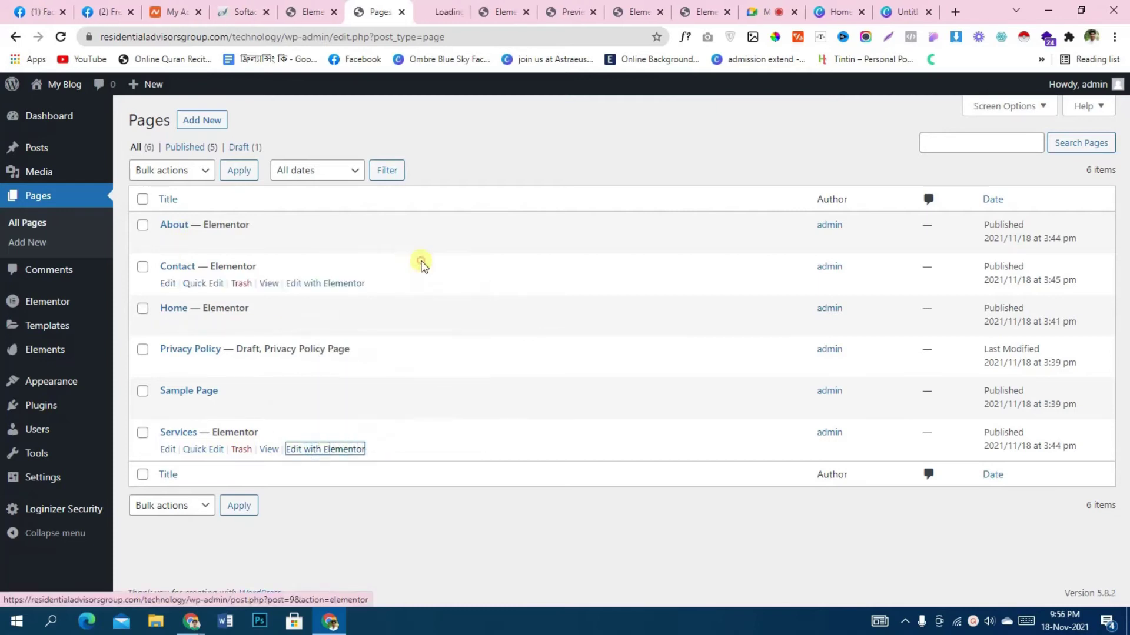
Close the template kit preview tab and the two leftover Elementor editor tabs beside it
left_click(445, 7)
left_click(506, 8)
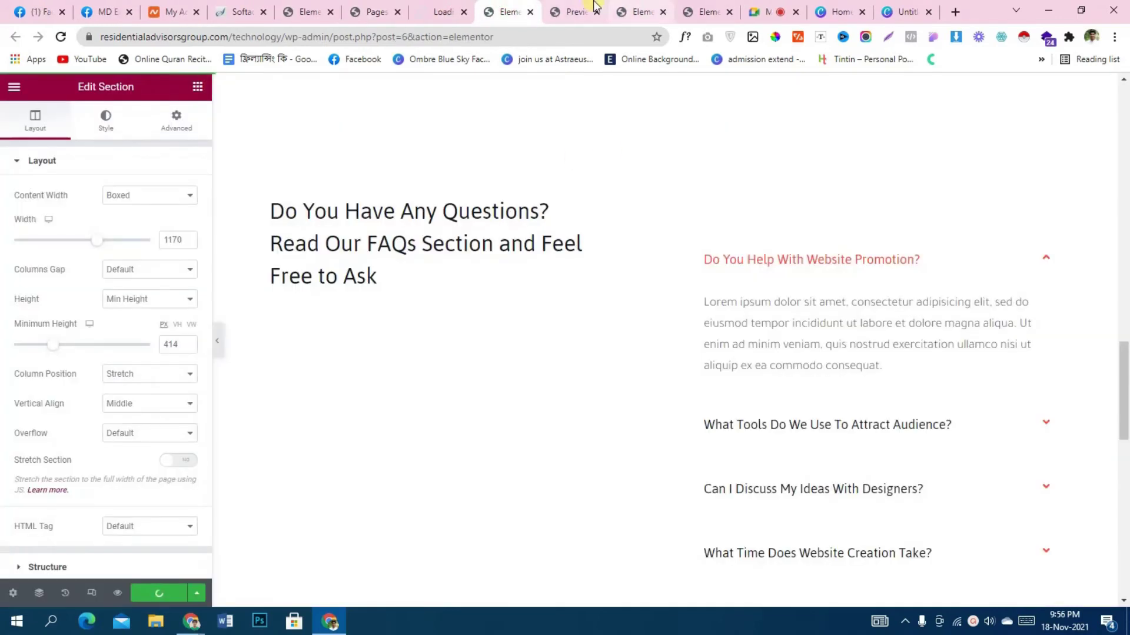
scroll(391, 316, "up", 10)
left_click(575, 11)
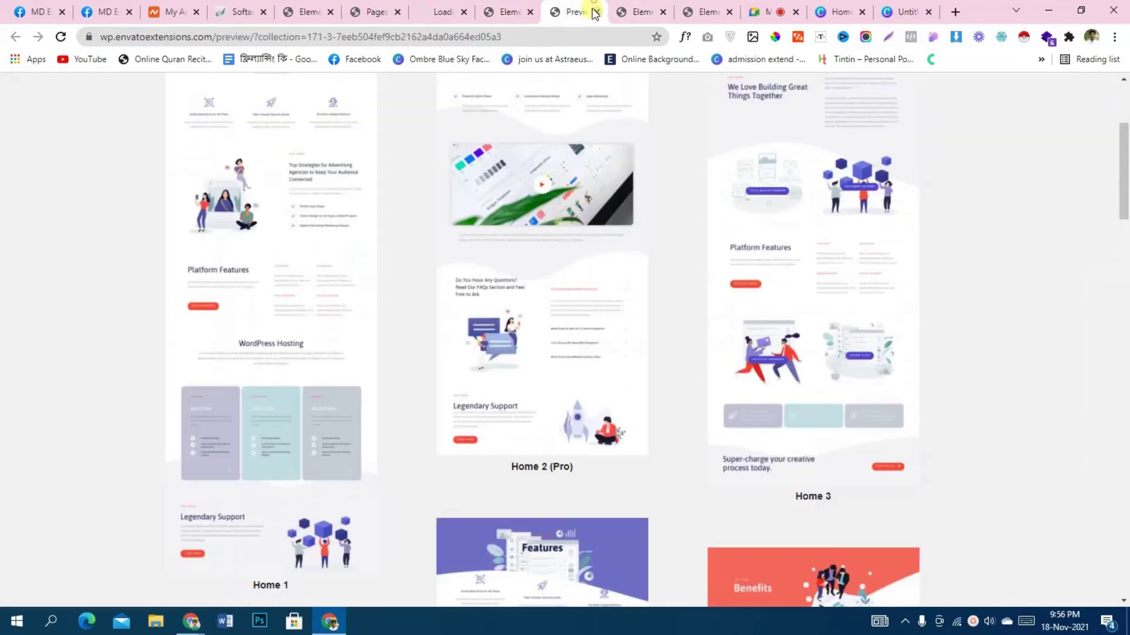
left_click(597, 13)
left_click(595, 13)
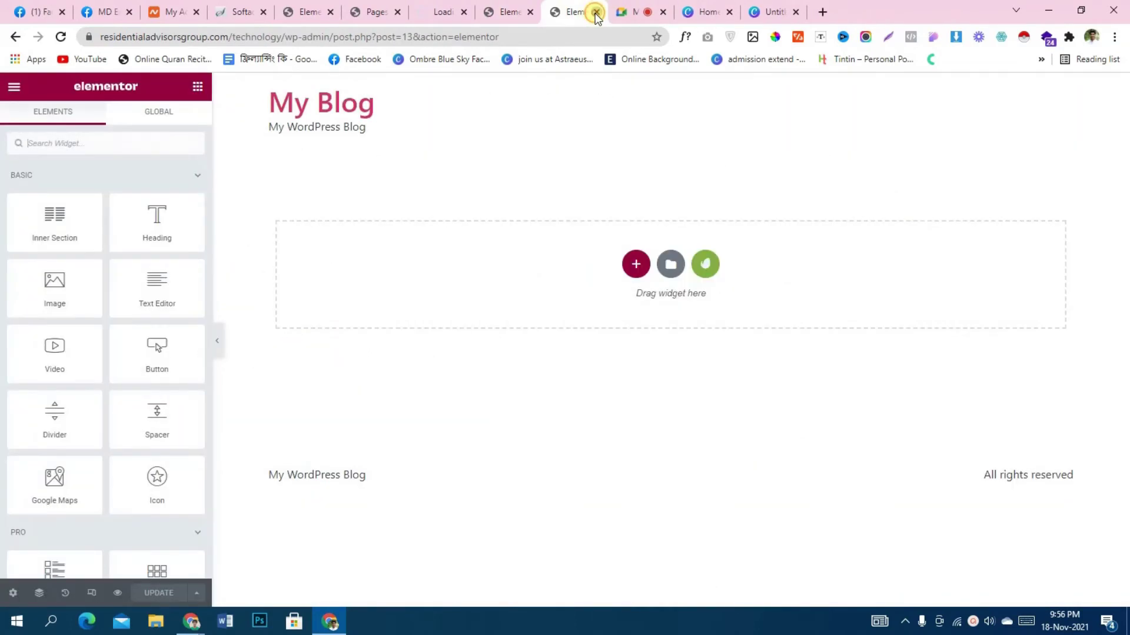
left_click(595, 13)
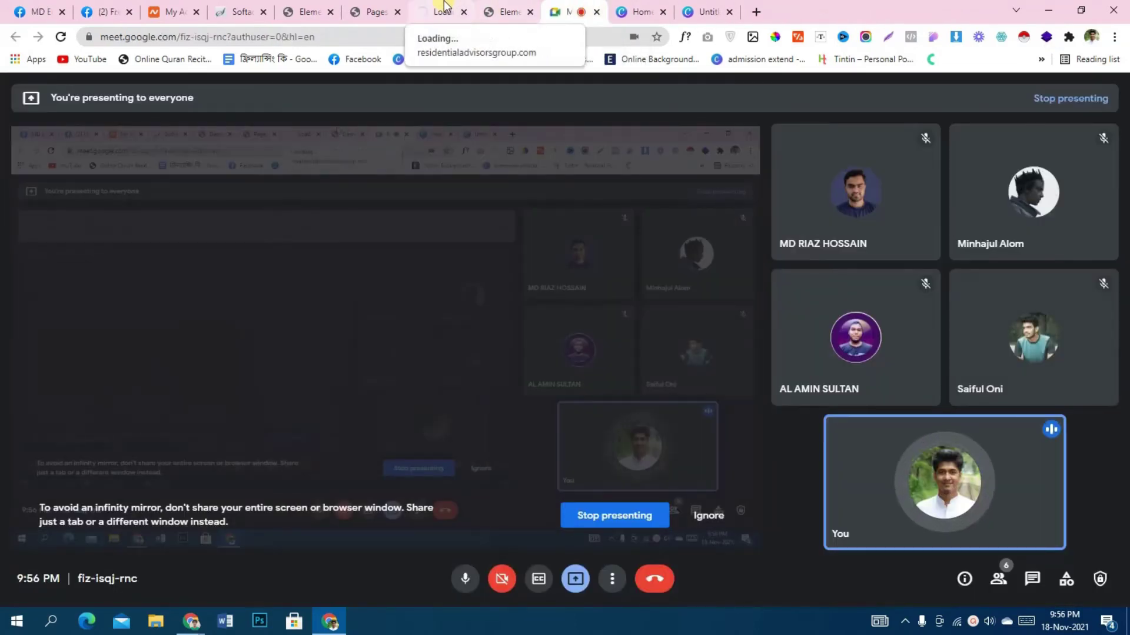
Check the Services editor's loading and review the hero and feature sections of the saved Home page
left_click(443, 12)
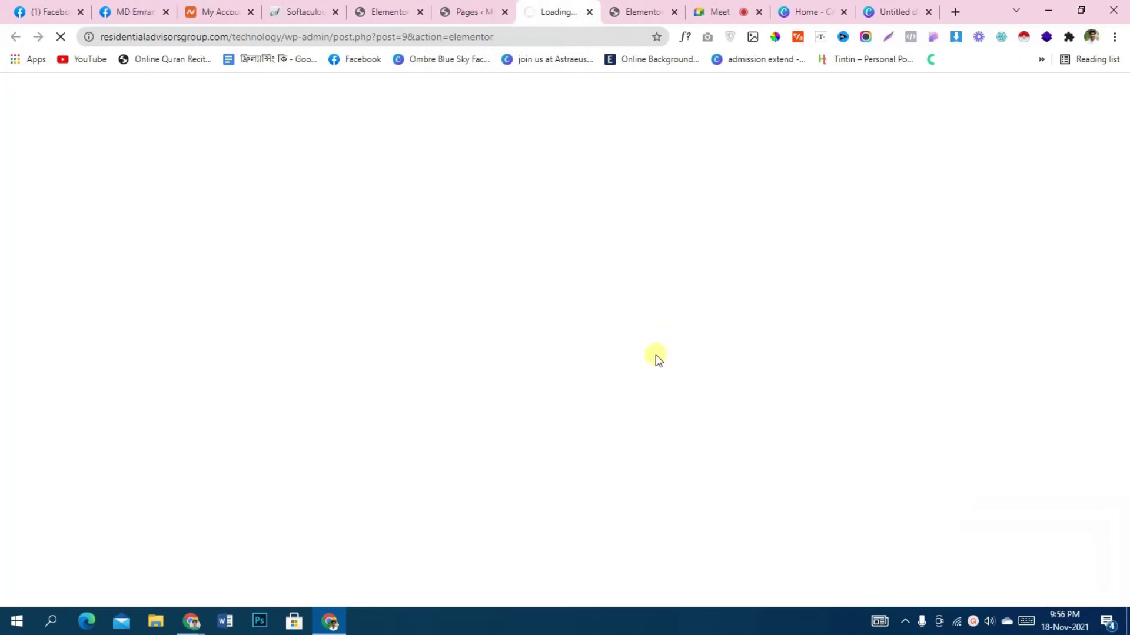
key("ctrl+Tab")
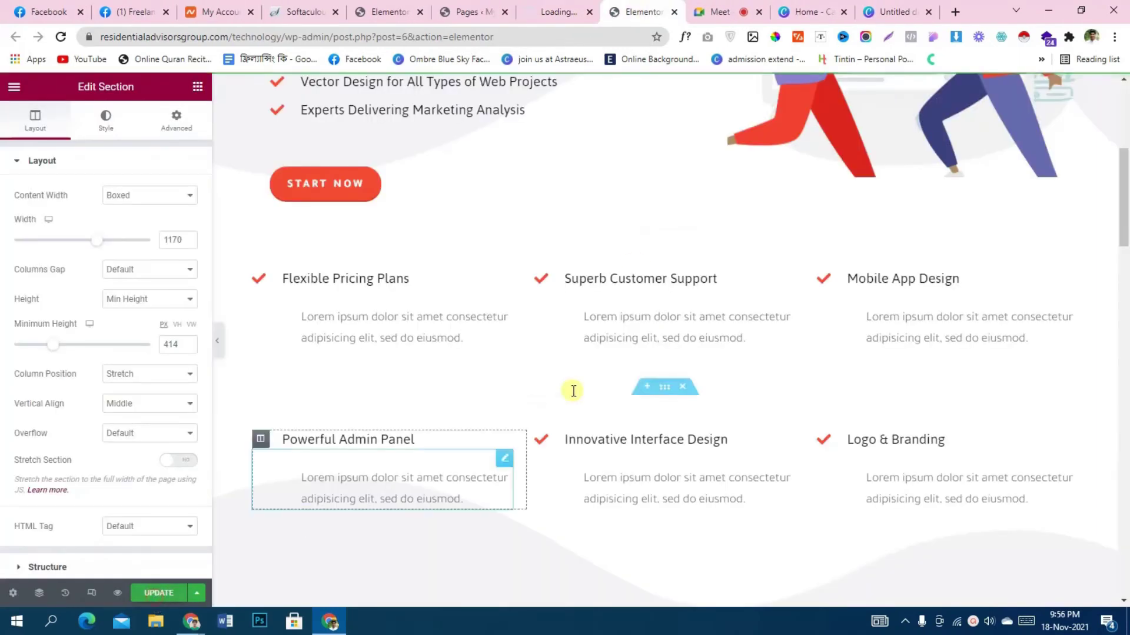
scroll(575, 388, "up", 6)
scroll(575, 384, "down", 4)
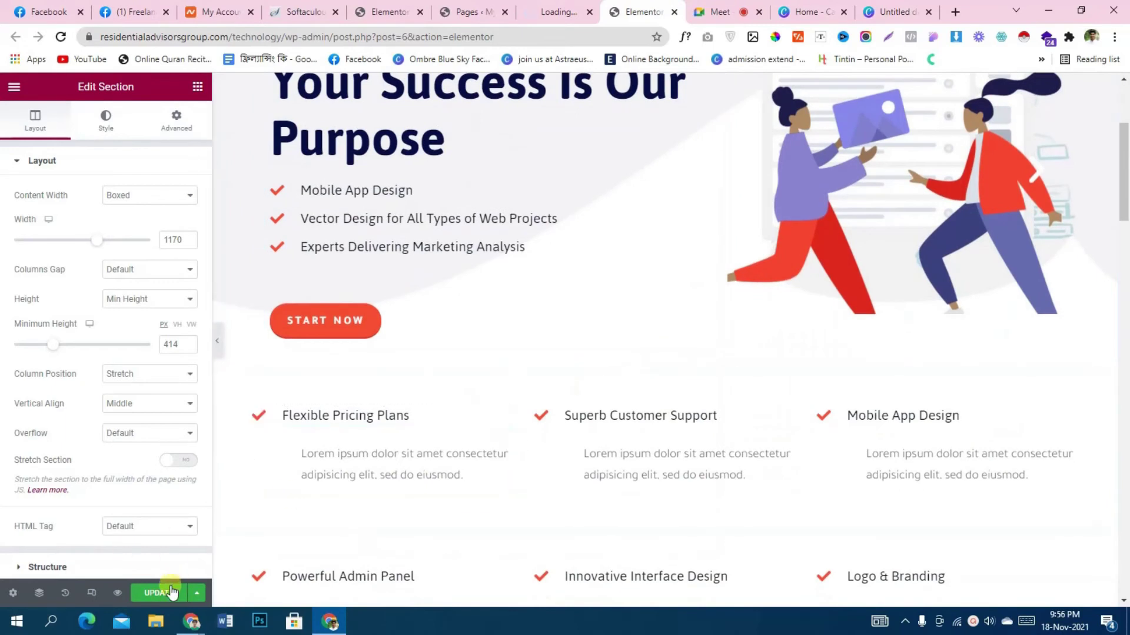
left_click(556, 10)
Open the Contact and About pages for editing with Elementor, each in a new browser tab
left_click(505, 6)
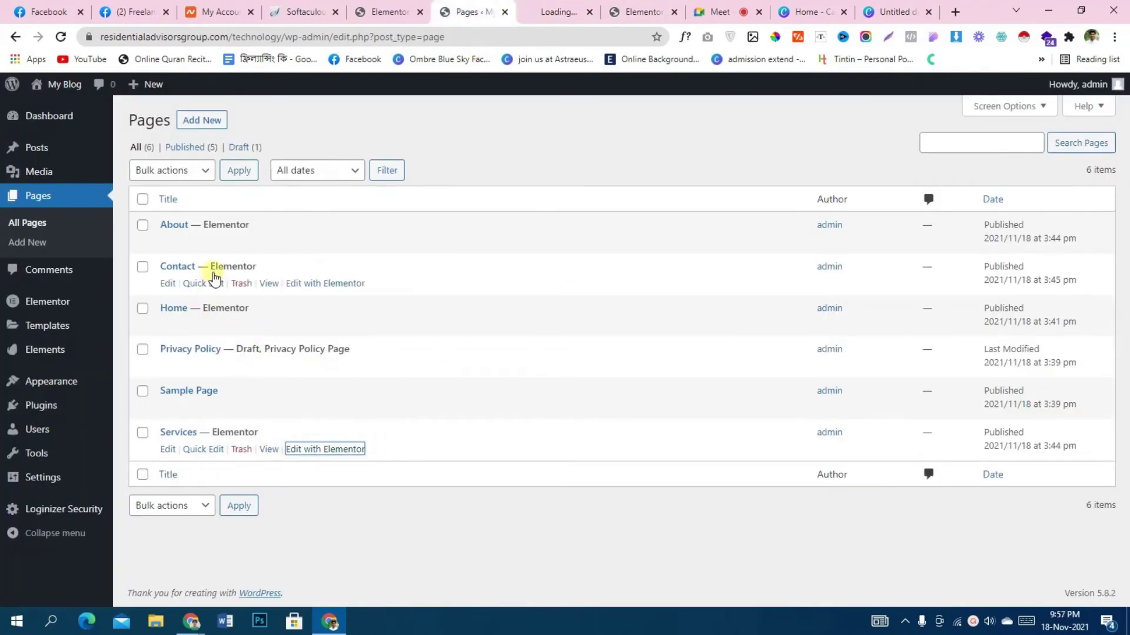
right_click(318, 285)
left_click(353, 294)
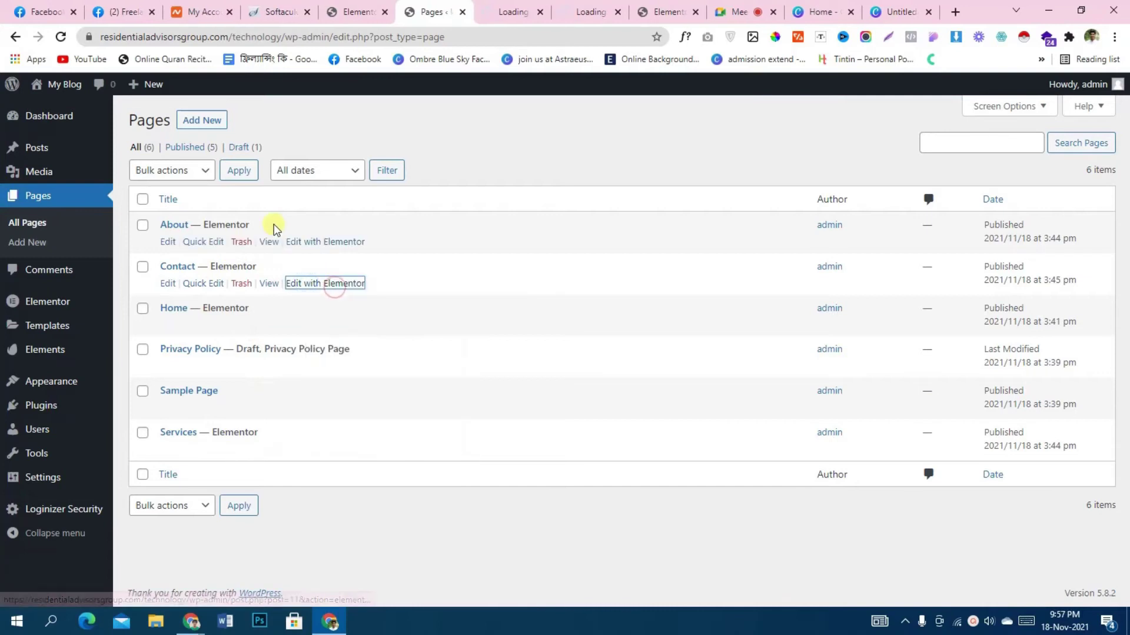
right_click(327, 242)
left_click(353, 252)
left_click(544, 7)
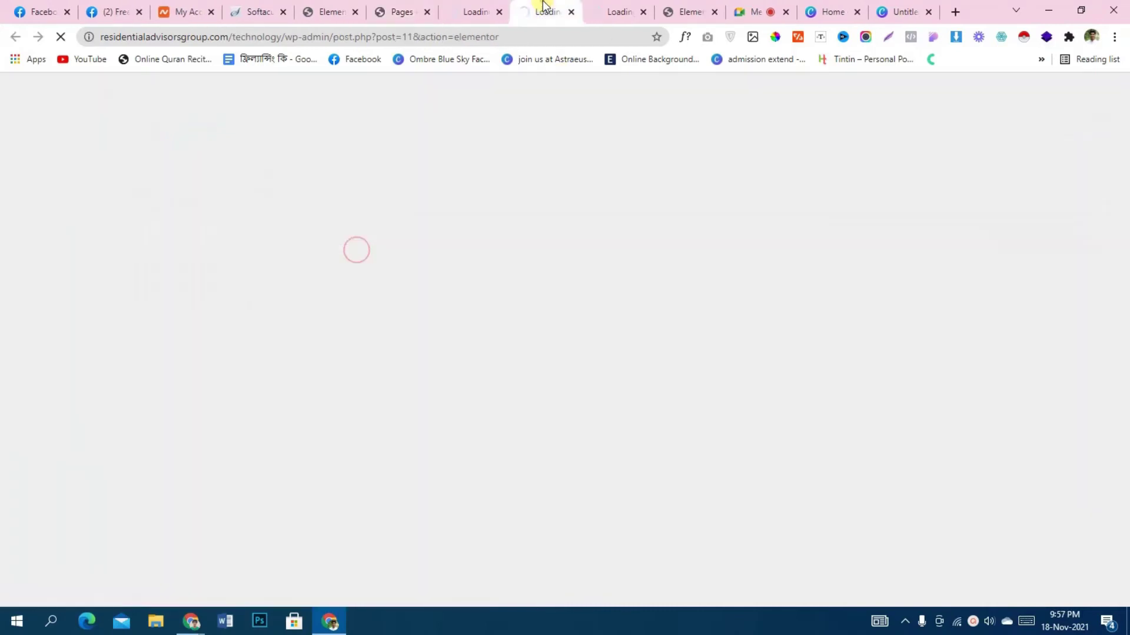
left_click(462, 7)
left_click(631, 7)
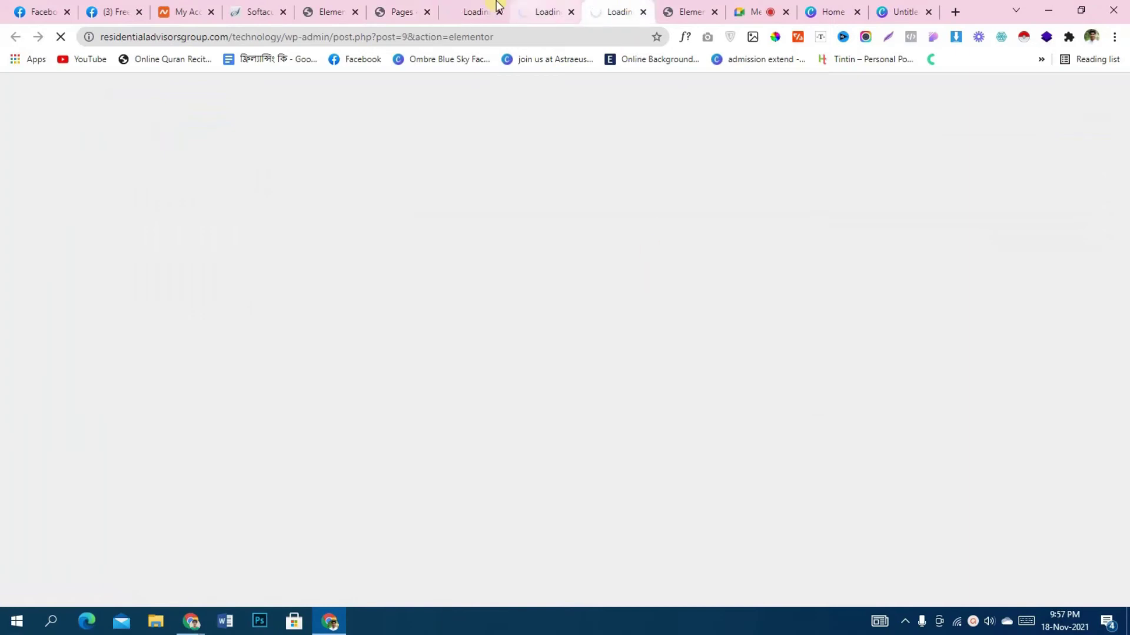
left_click(406, 10)
left_click(59, 36)
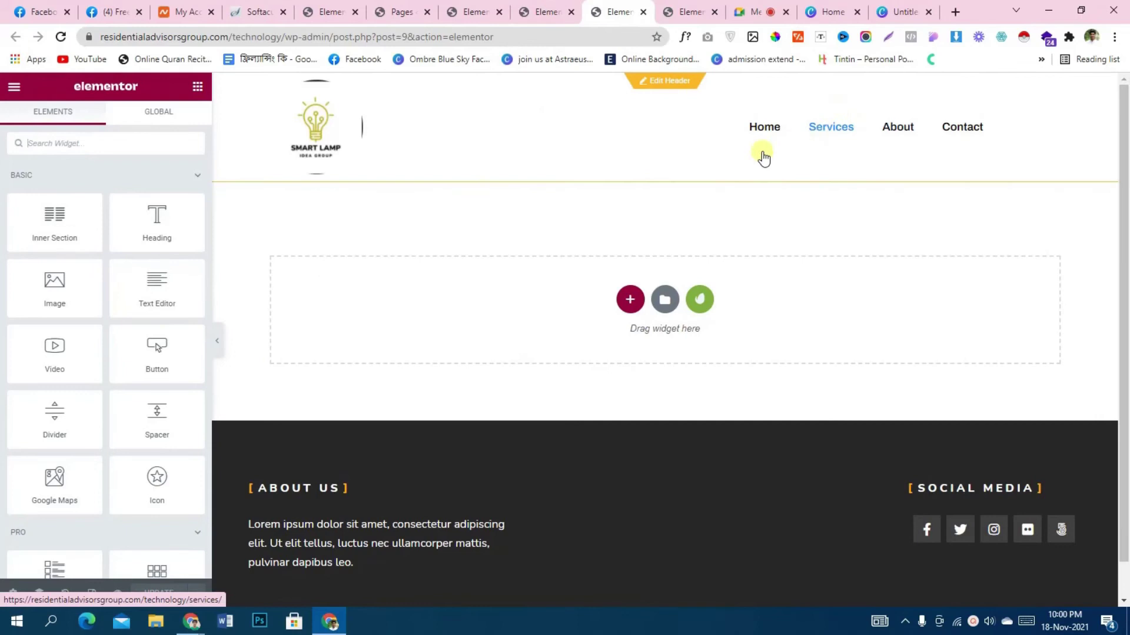
Install the Tech (general business) kit's missing color scheme, typography scheme and custom CSS requirements from the Services page's editor
left_click(700, 300)
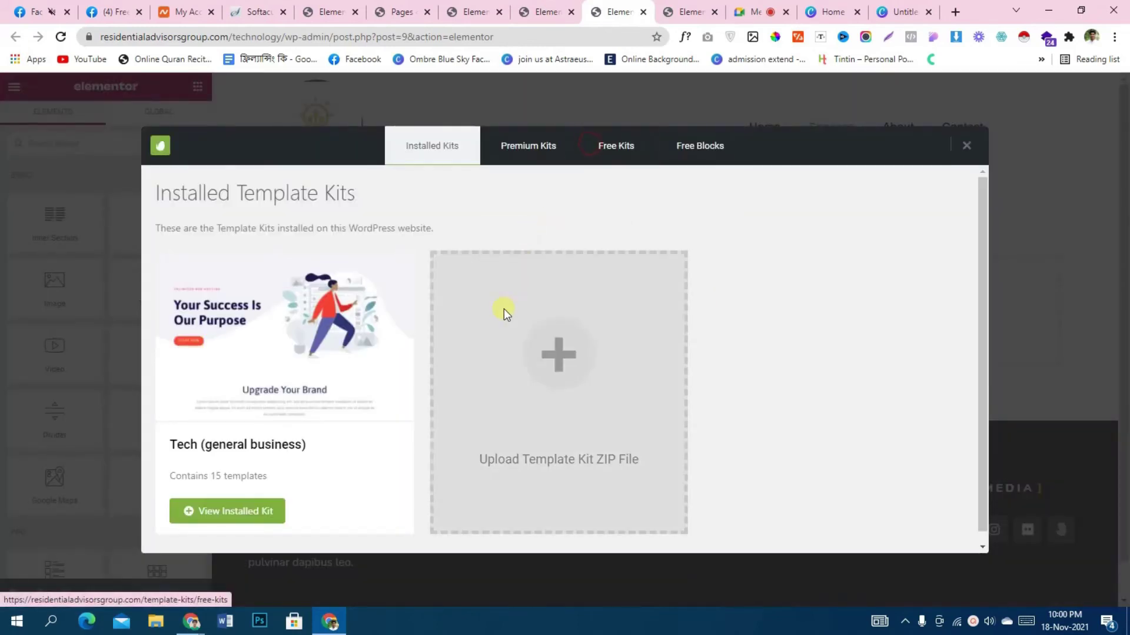
left_click(283, 347)
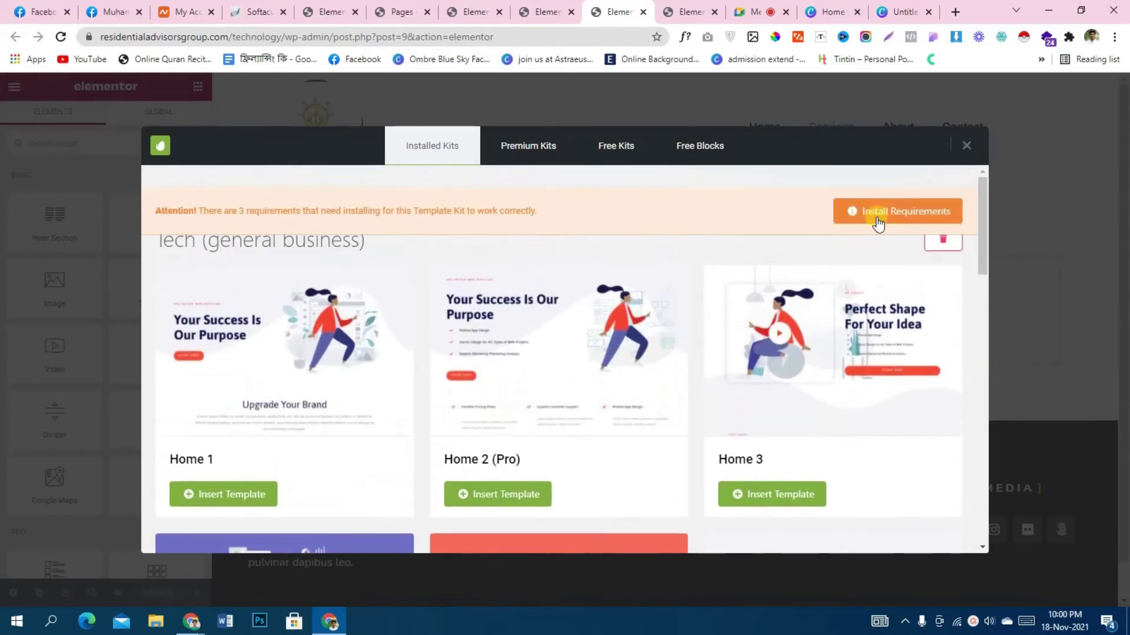
left_click(881, 213)
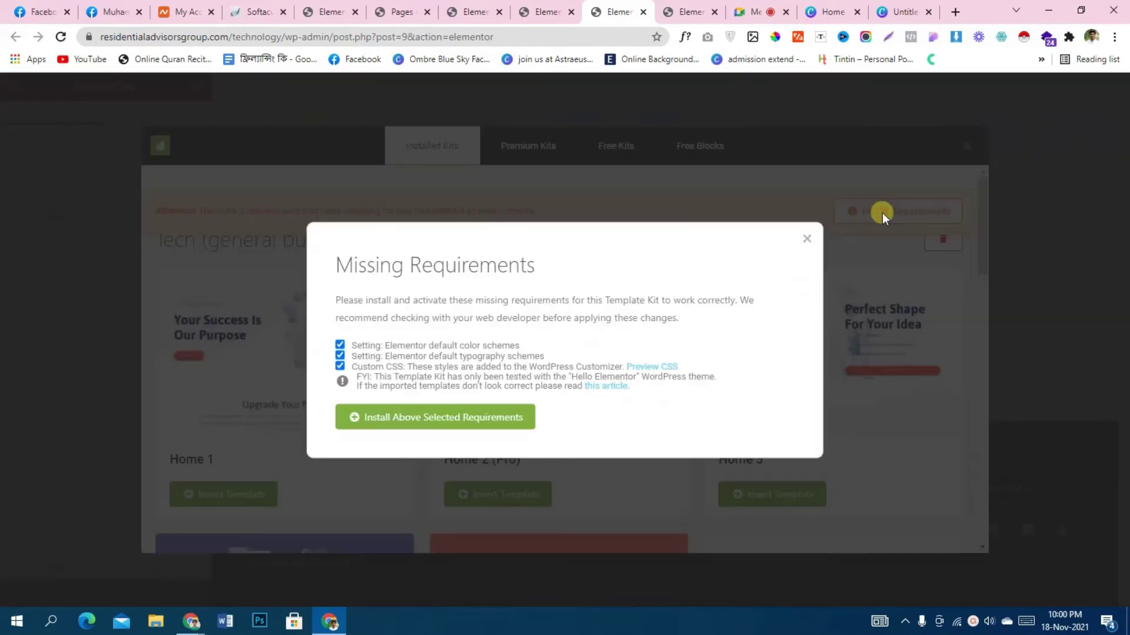
left_click(459, 419)
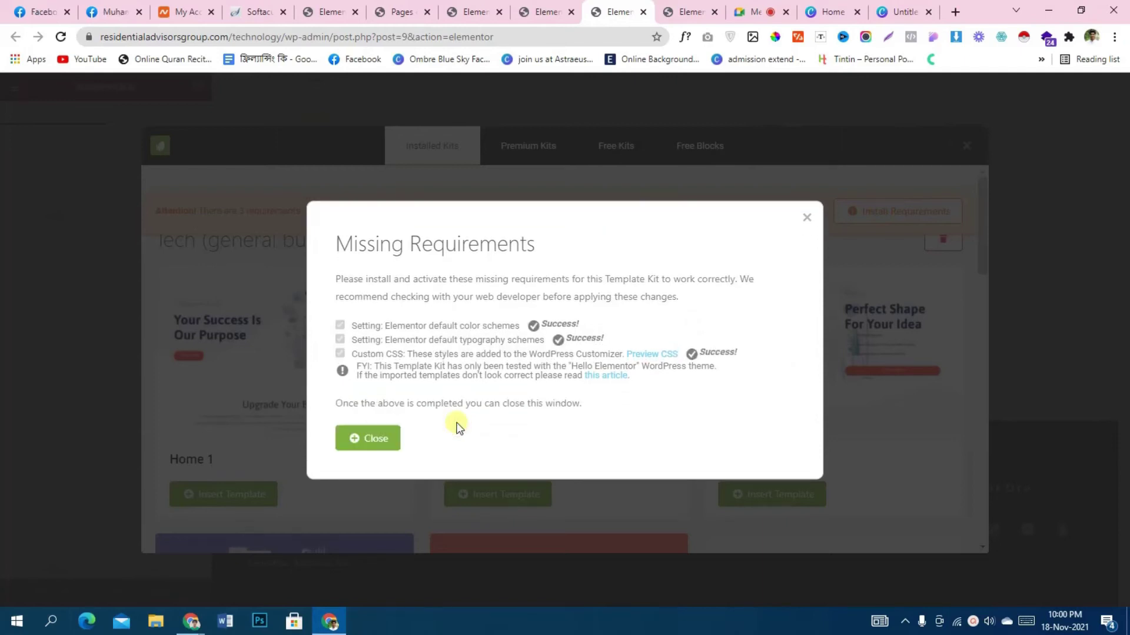
left_click(344, 443)
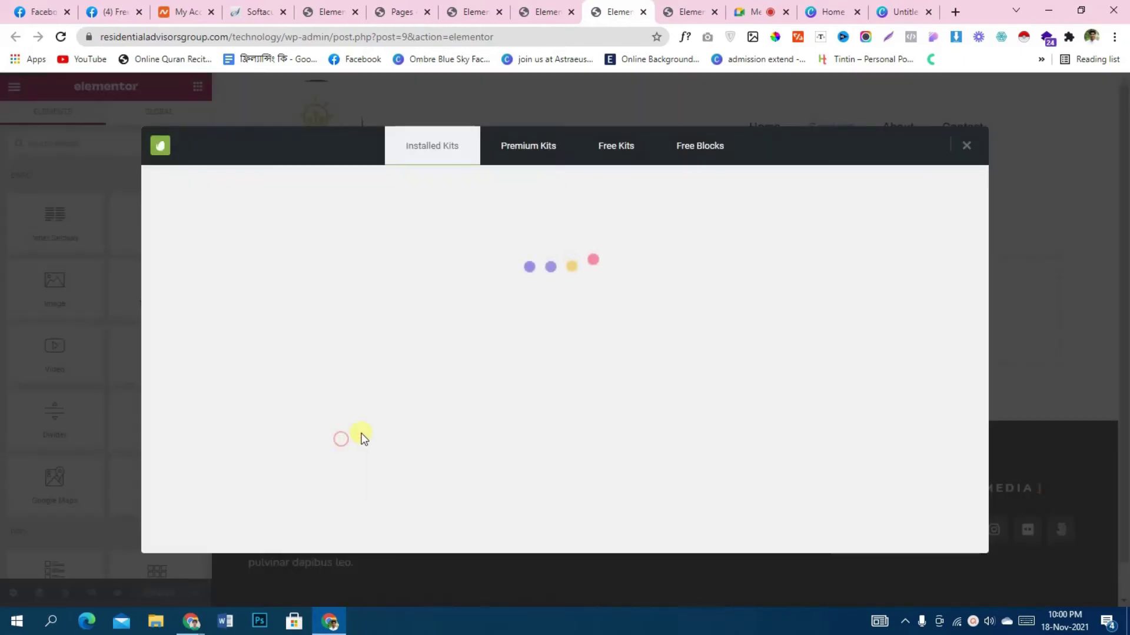
Insert the Services (Pro) template from the Tech (general business) kit into the Services page
scroll(801, 373, "down", 1)
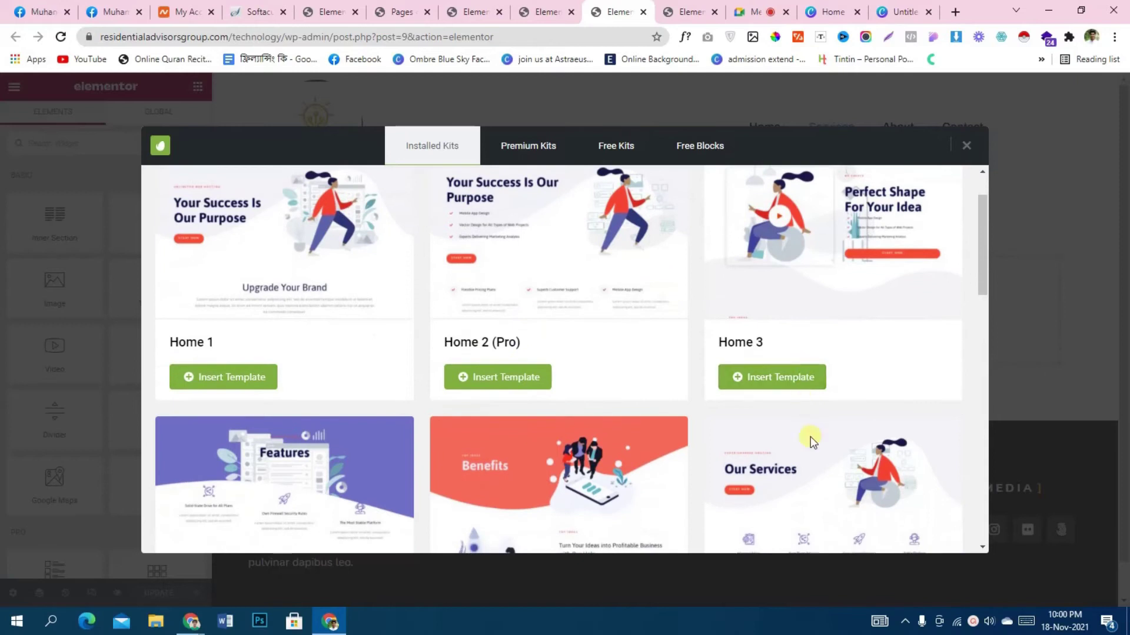
scroll(806, 433, "down", 7)
scroll(811, 445, "up", 4)
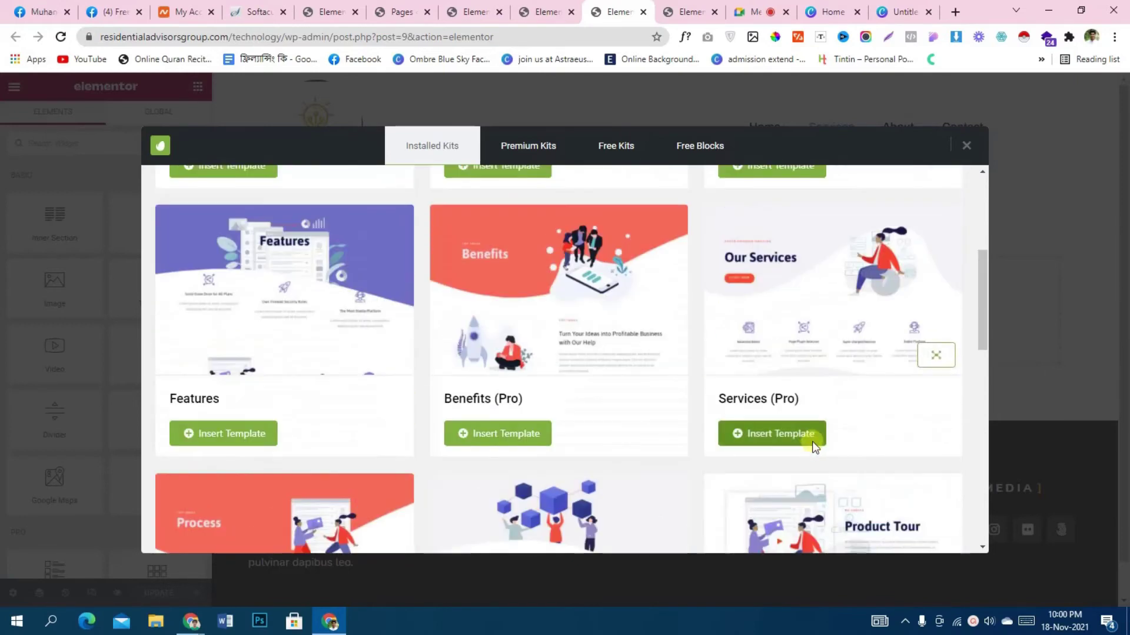
left_click(776, 442)
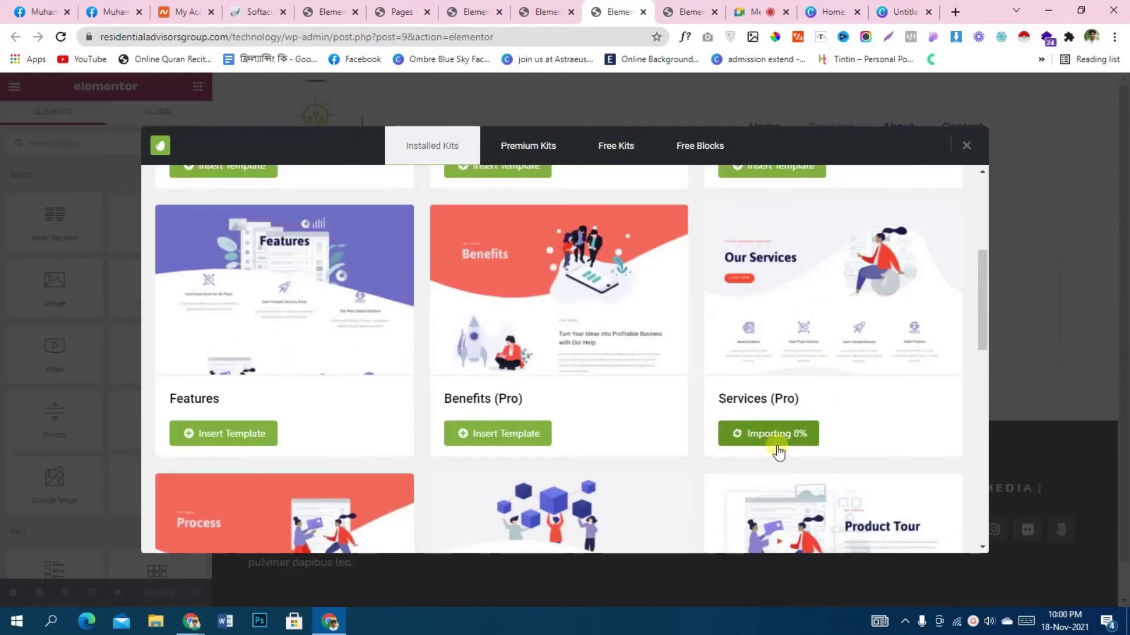
Open the list of installed template kits in the Contact page's editor
key("ctrl+shift+Tab")
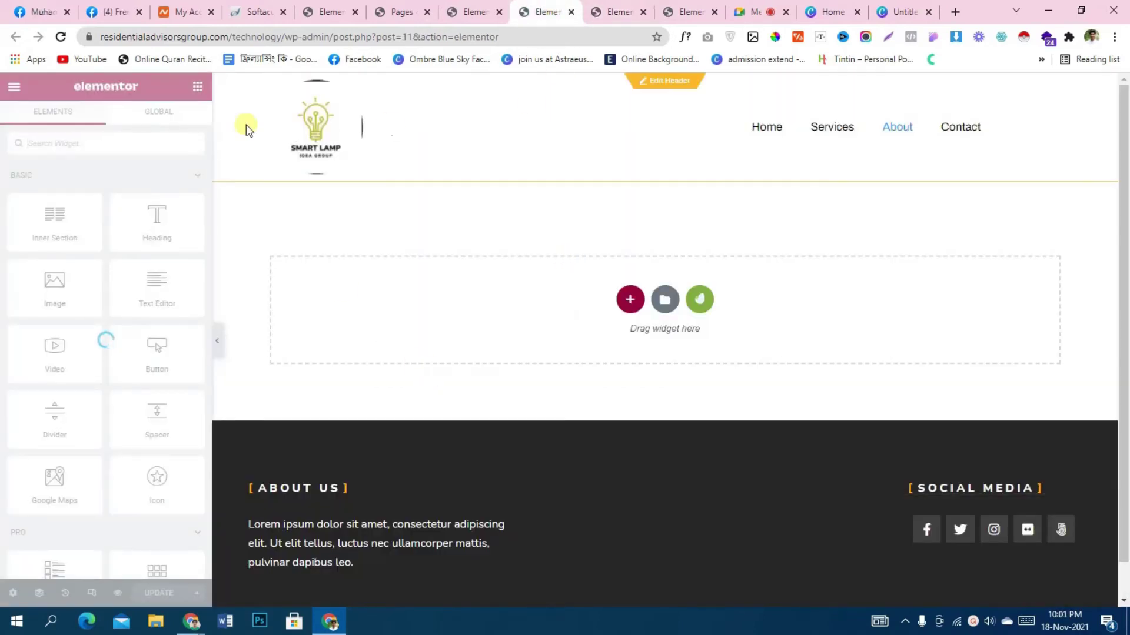
left_click(478, 10)
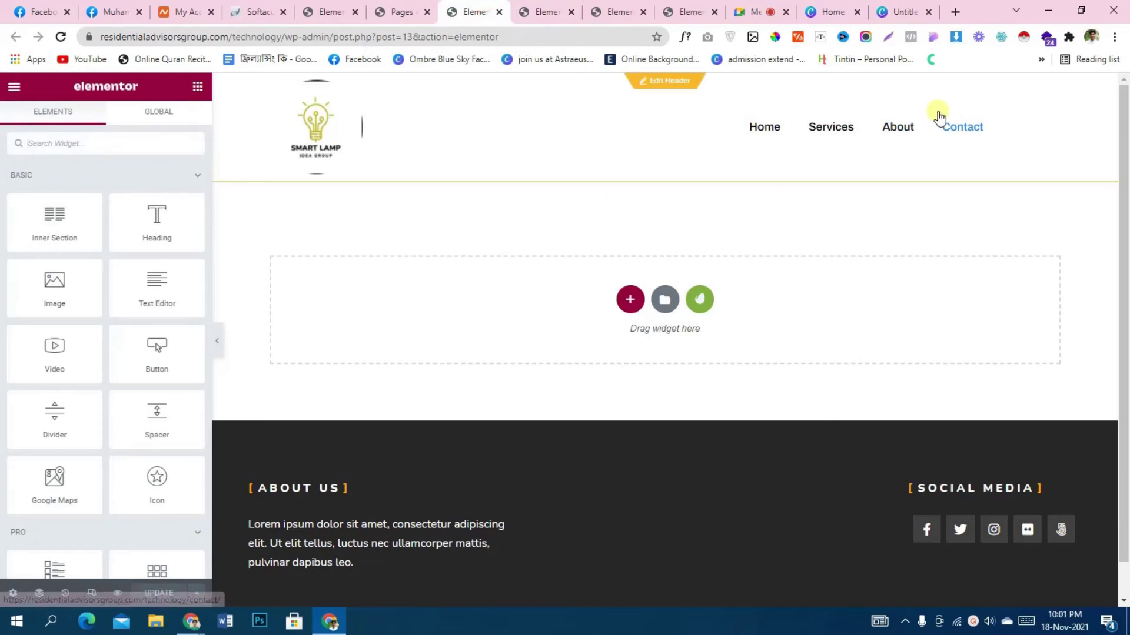
left_click(699, 299)
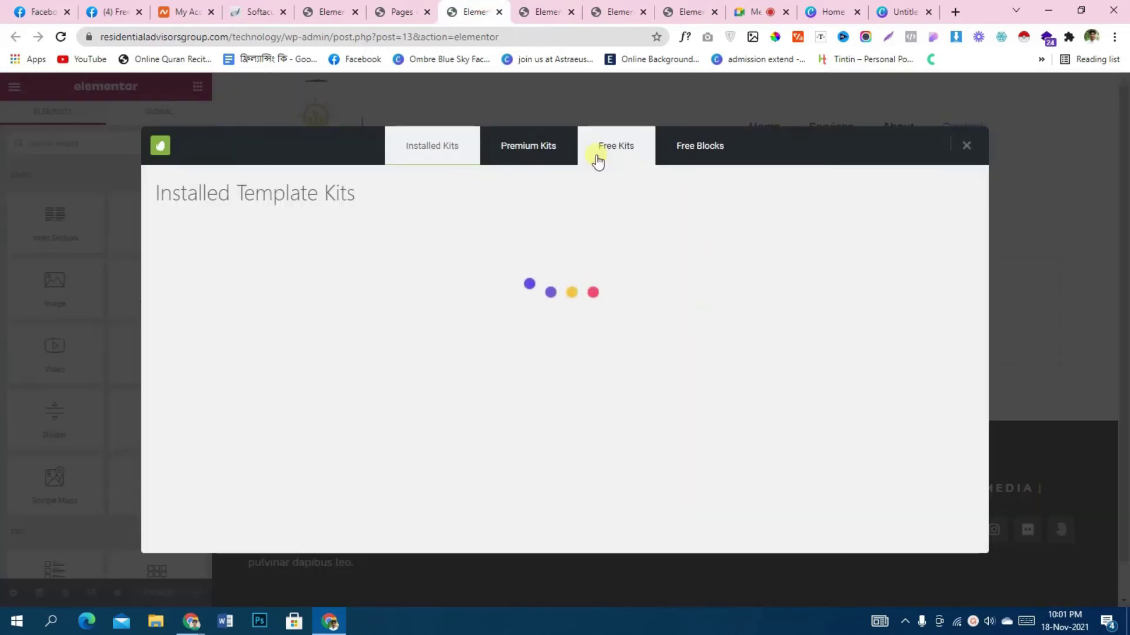
left_click(529, 151)
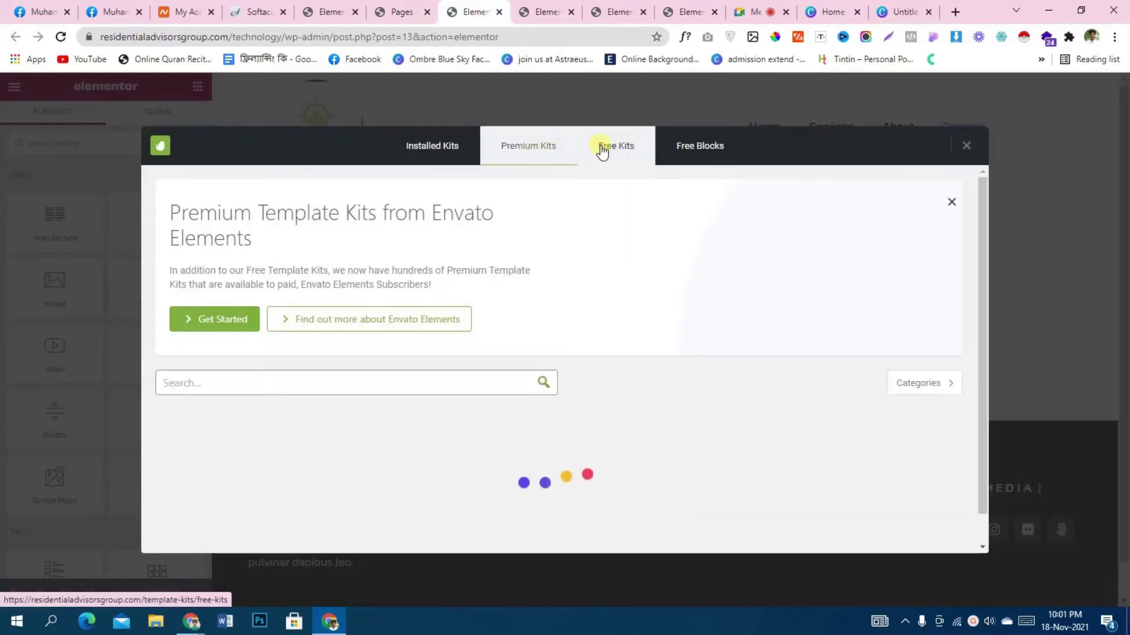
left_click(458, 150)
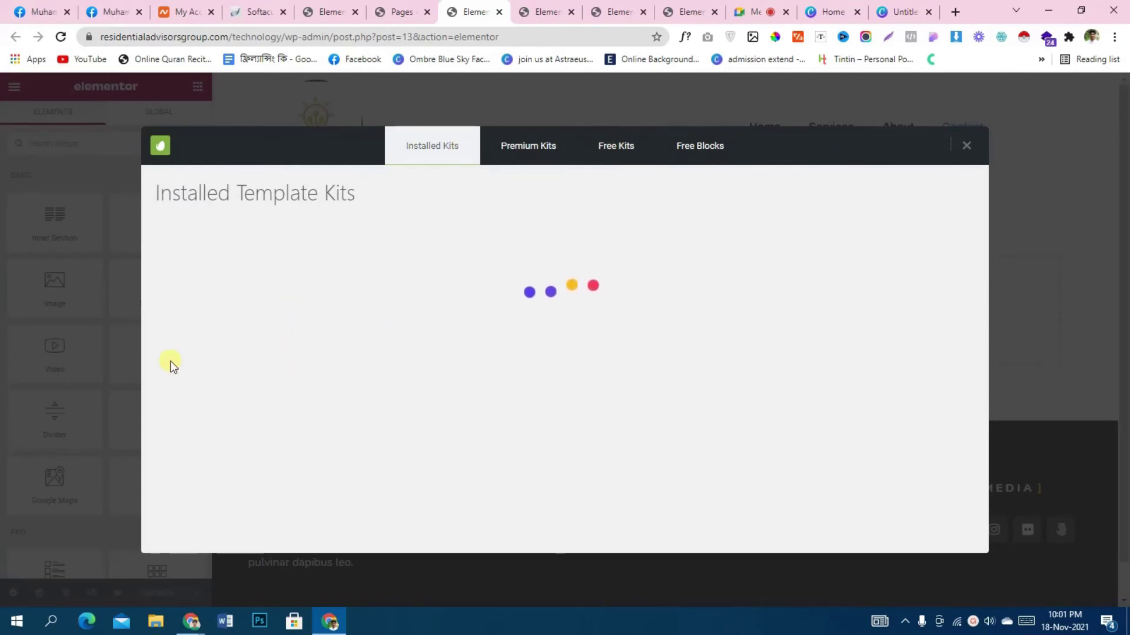
Reload the About page's editor and check the import progress of the Services (Pro) template
left_click(555, 12)
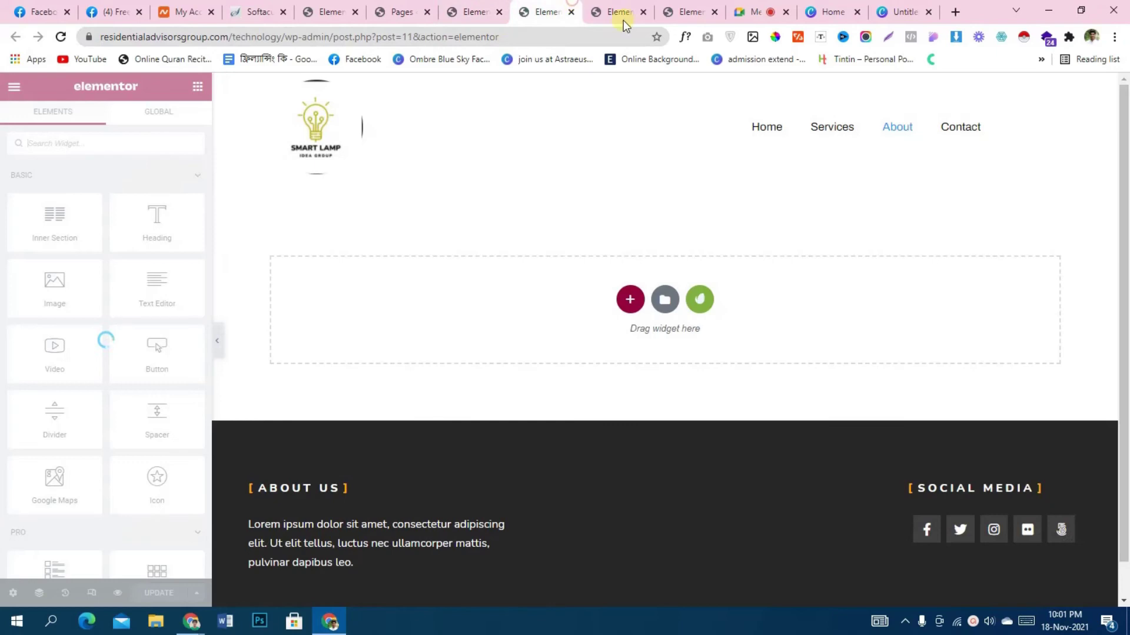
left_click(61, 36)
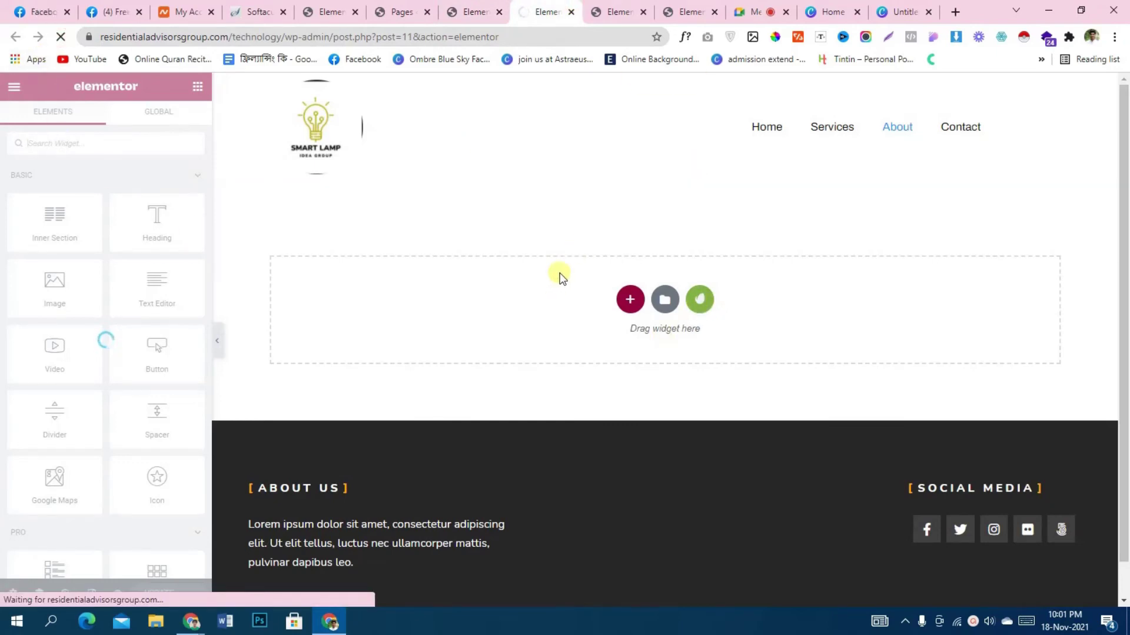
left_click(622, 9)
scroll(620, 408, "up", 5)
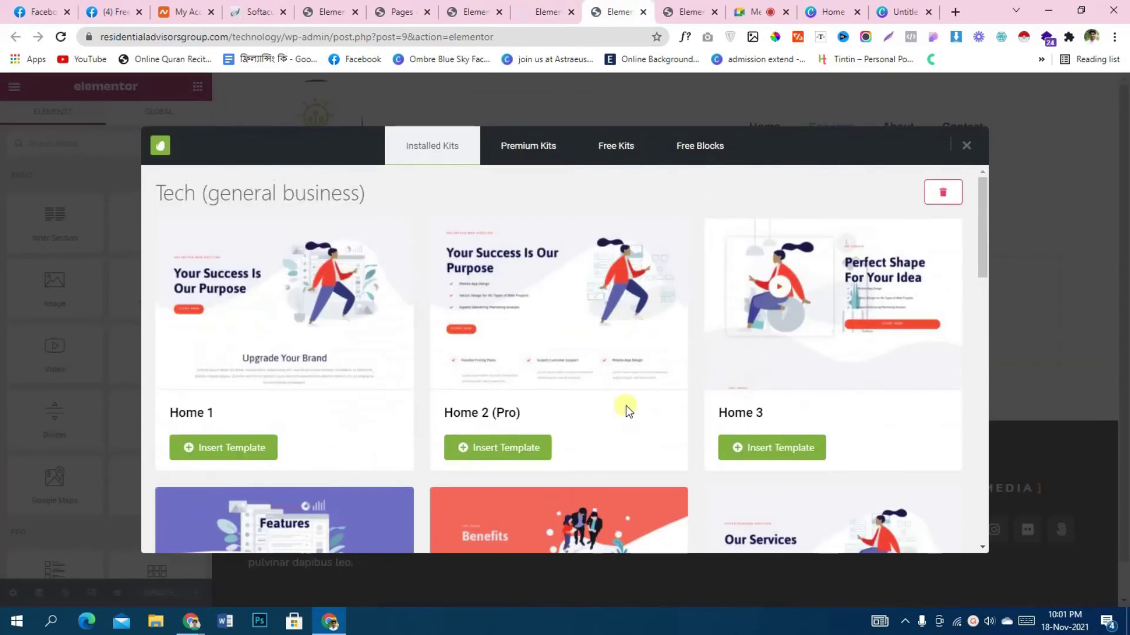
scroll(624, 410, "down", 6)
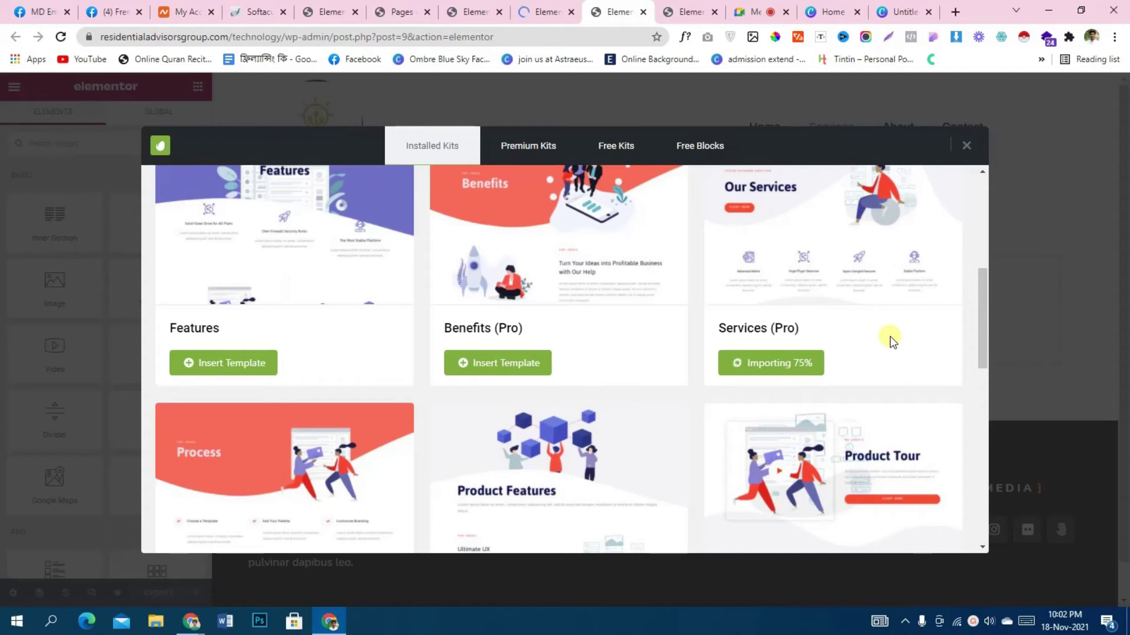
left_click(550, 6)
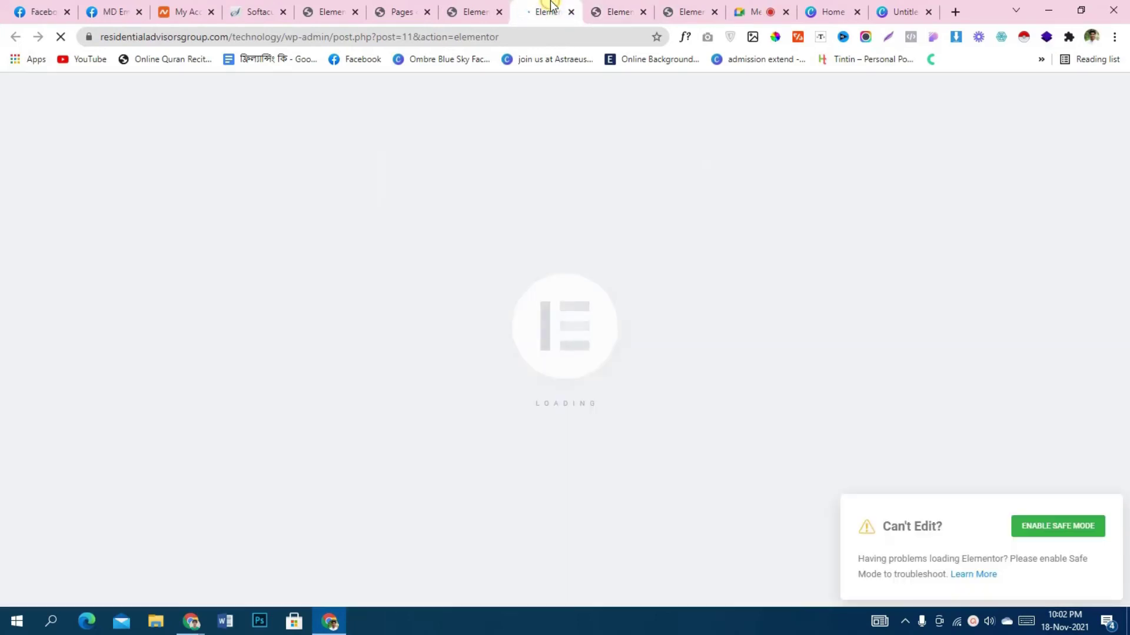
Show the templates of the Tech (general business) kit in the Contact page's editor
left_click(474, 11)
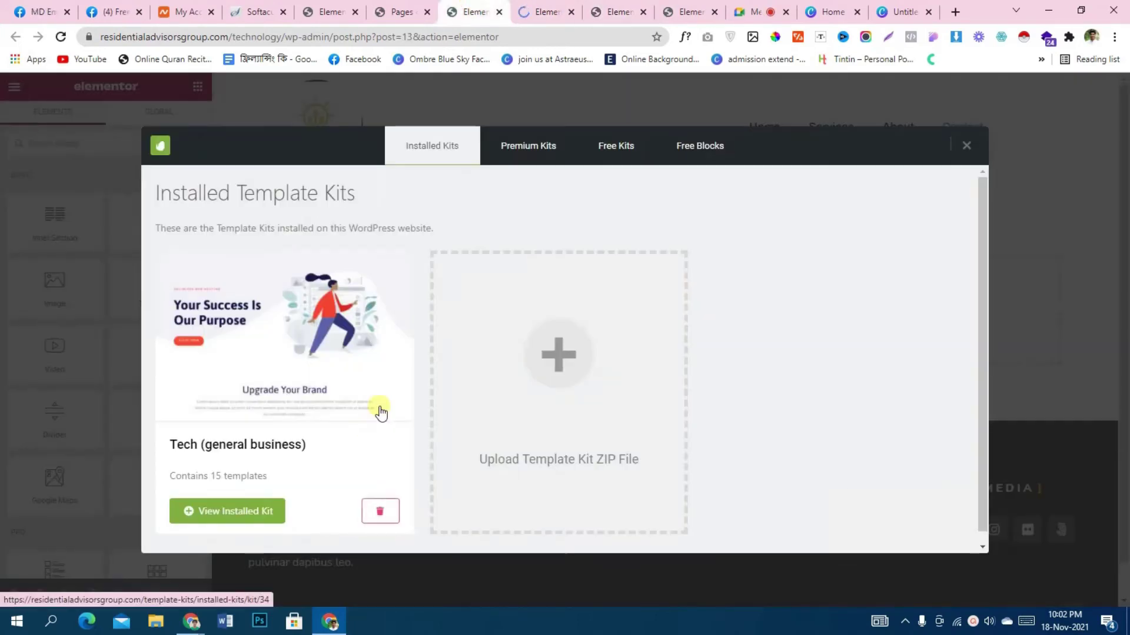
scroll(378, 412, "down", 1)
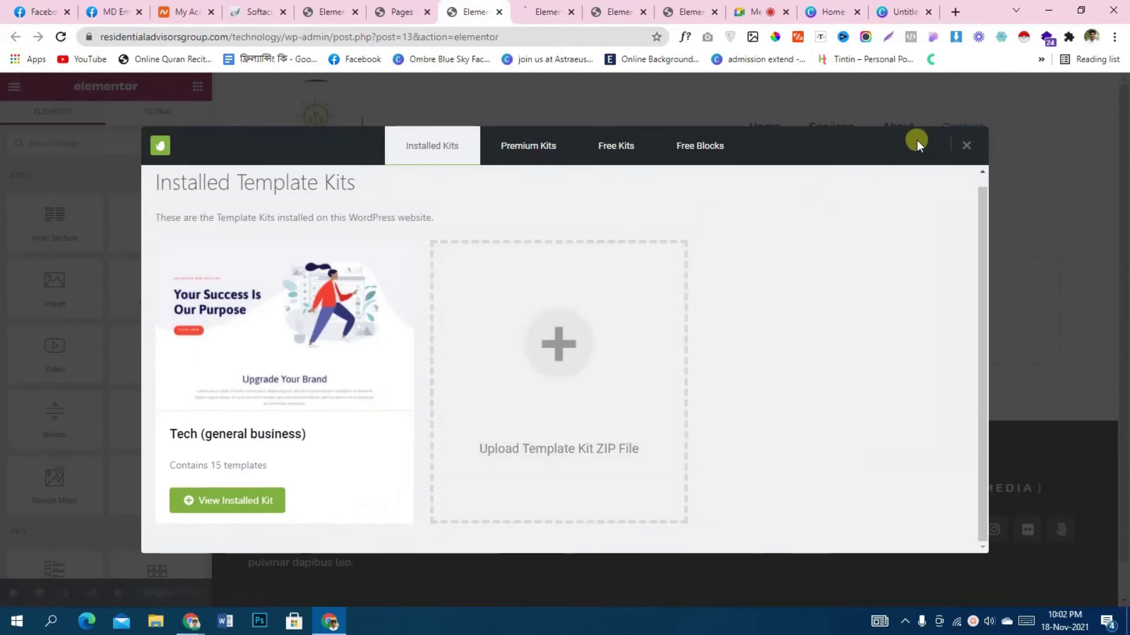
left_click(287, 353)
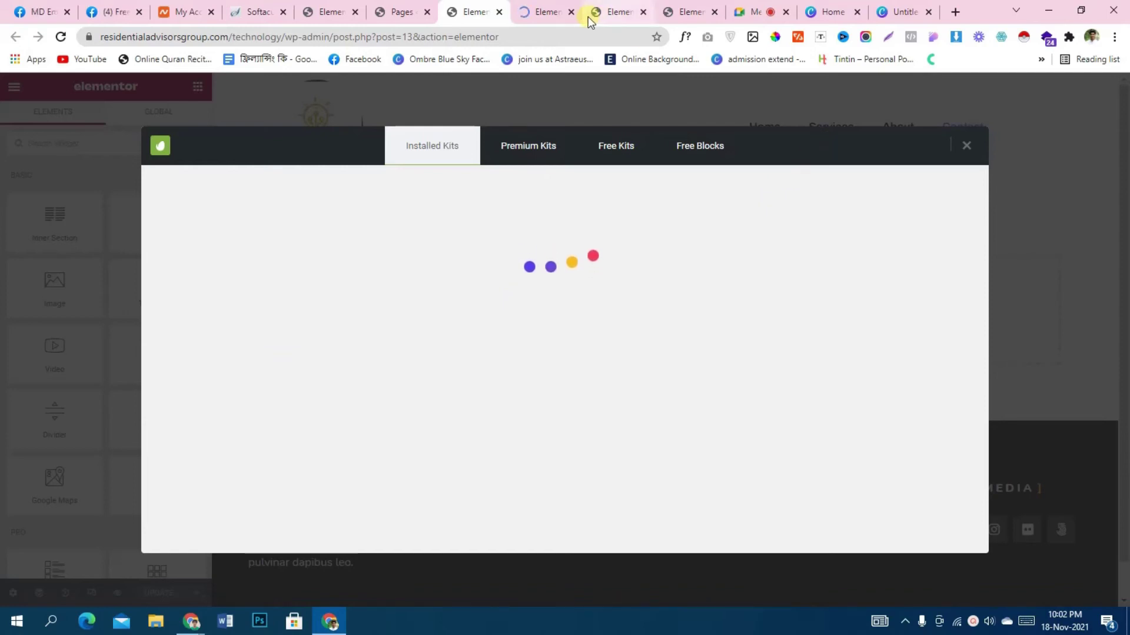
left_click(555, 7)
Review the inserted Services layout from the hero down to the footer and update the Services page
left_click(636, 9)
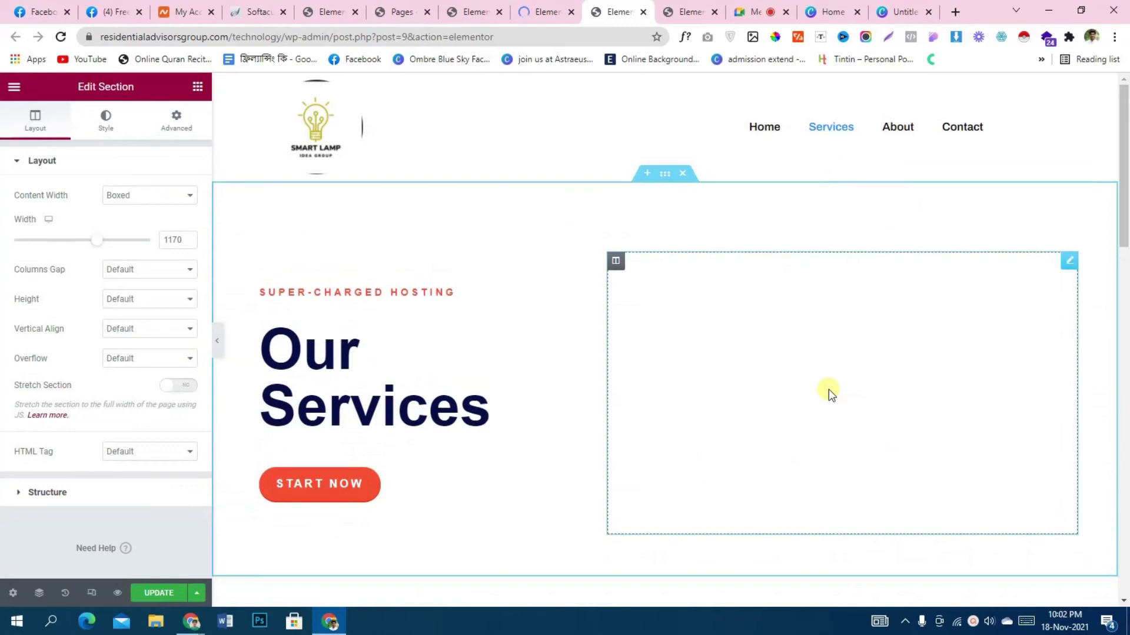
scroll(656, 225, "down", 5)
scroll(655, 225, "up", 5)
scroll(818, 324, "down", 10)
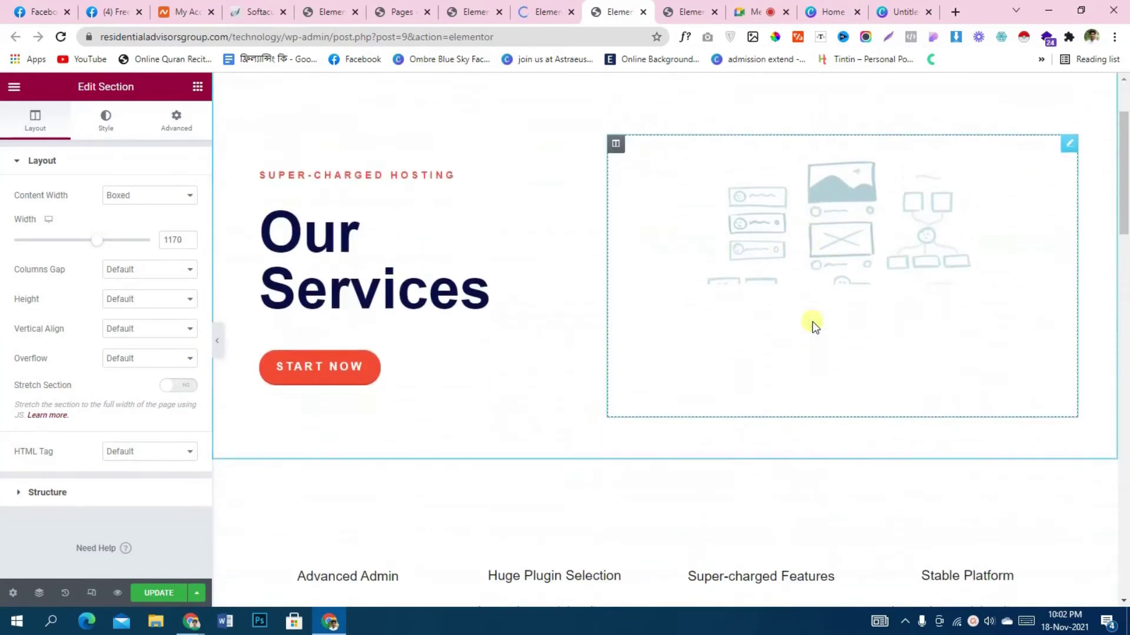
scroll(811, 322, "down", 15)
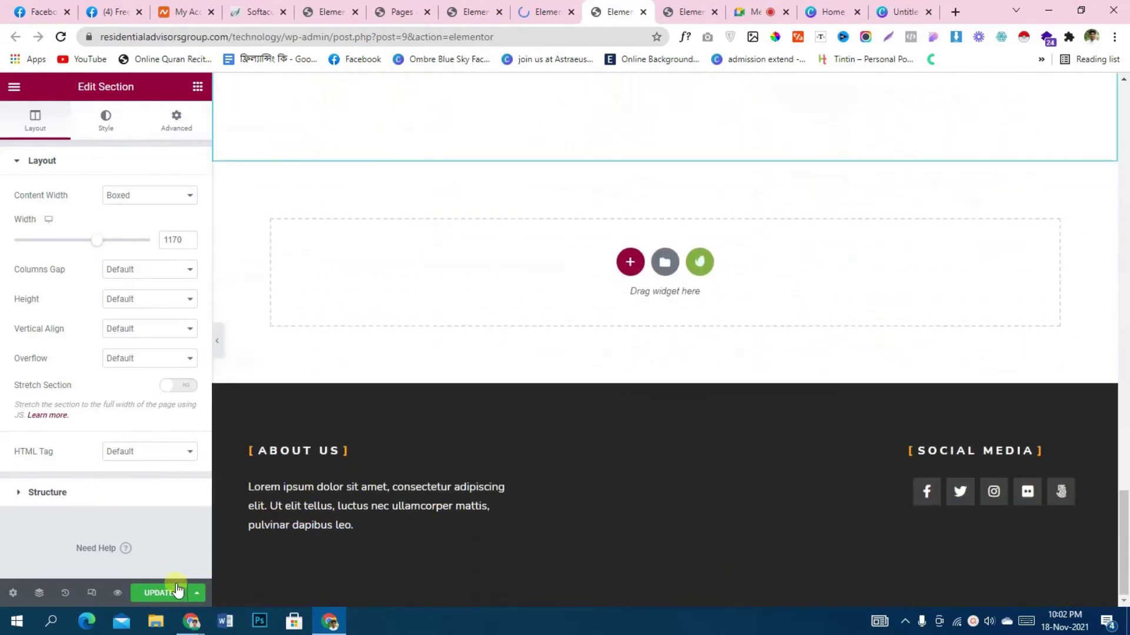
scroll(598, 412, "up", 8)
Check the loading of the About and Contact editors and look over the Services page's pricing and testimonial sections
left_click(547, 12)
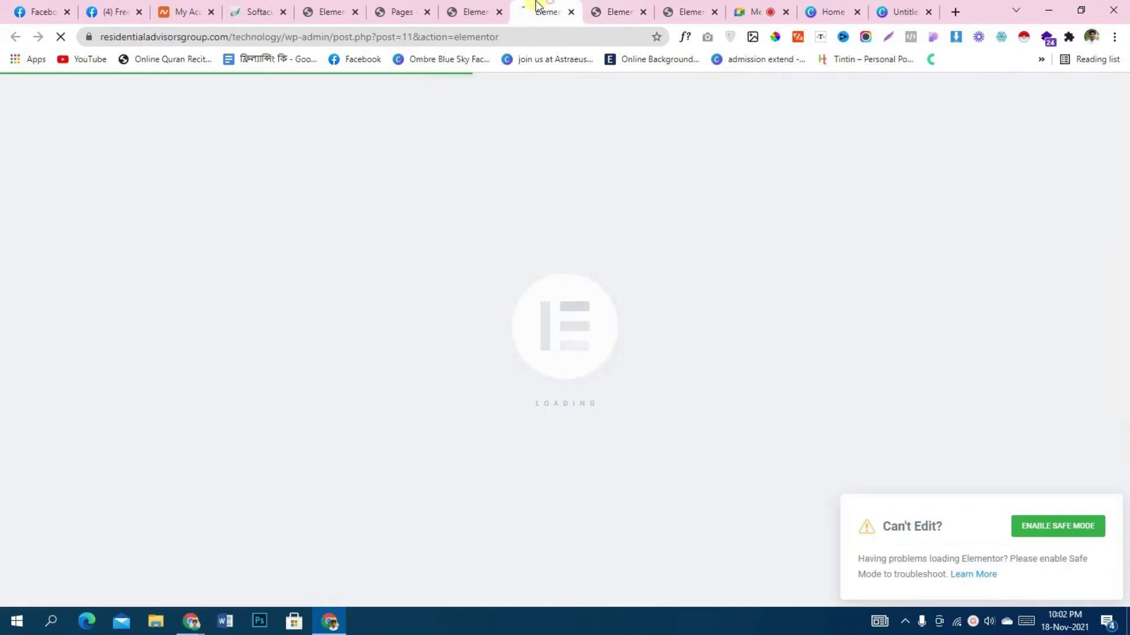
left_click(485, 7)
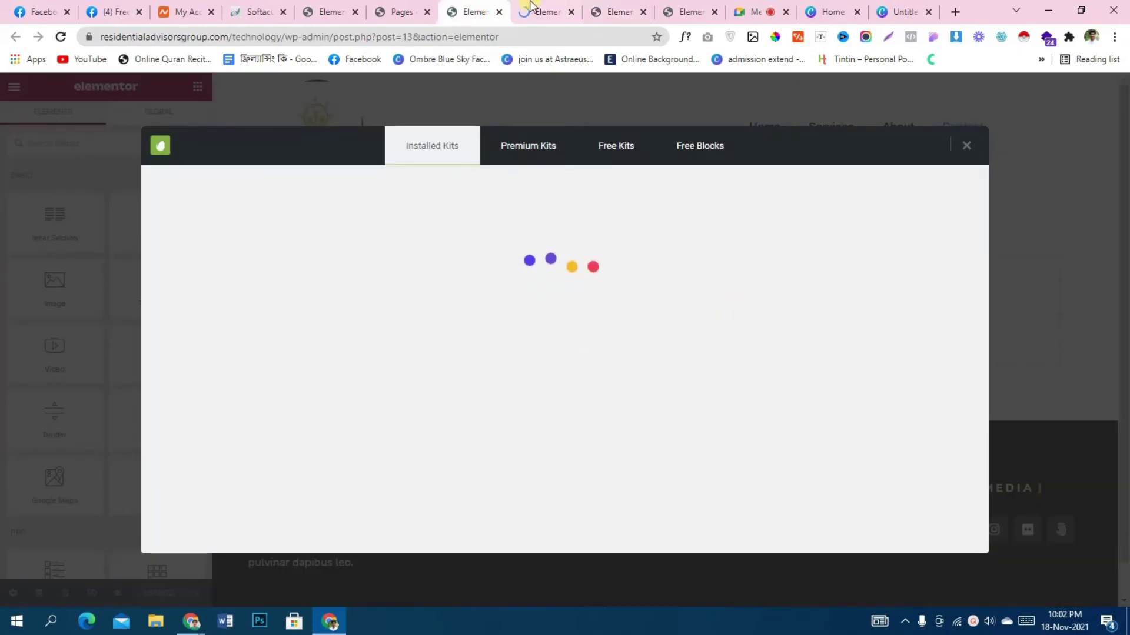
left_click(550, 7)
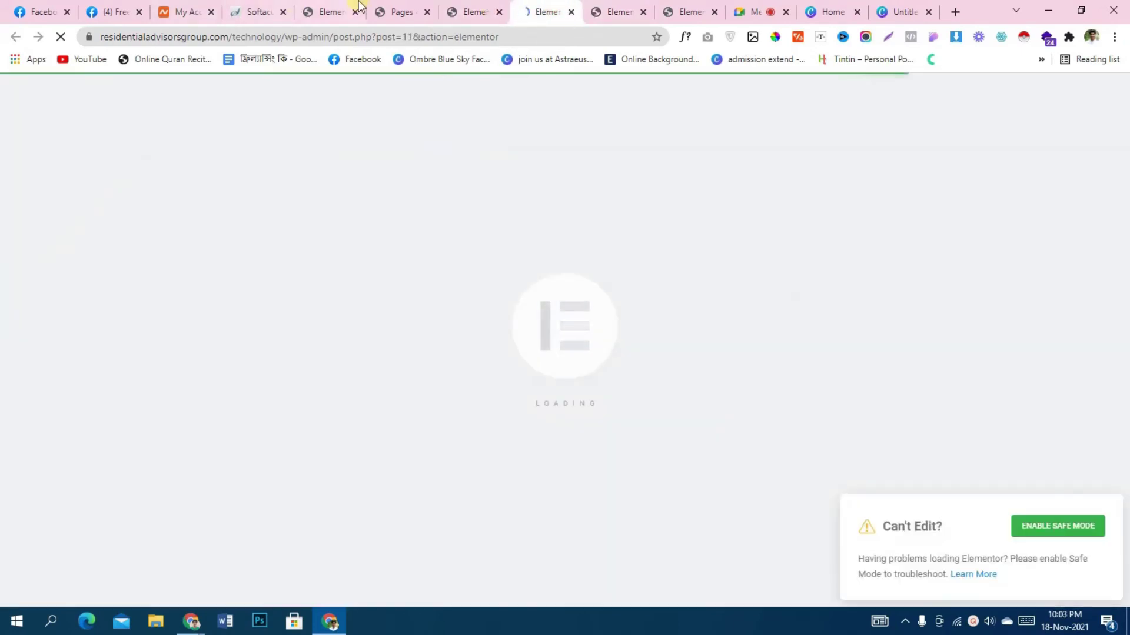
left_click(484, 8)
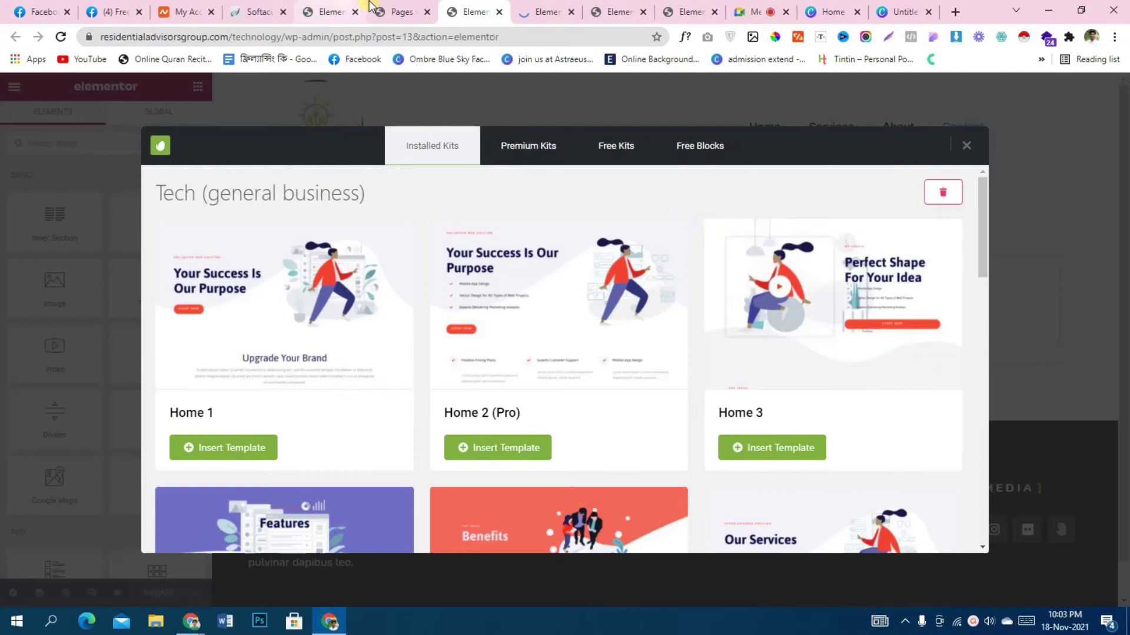
left_click(404, 8)
left_click(493, 8)
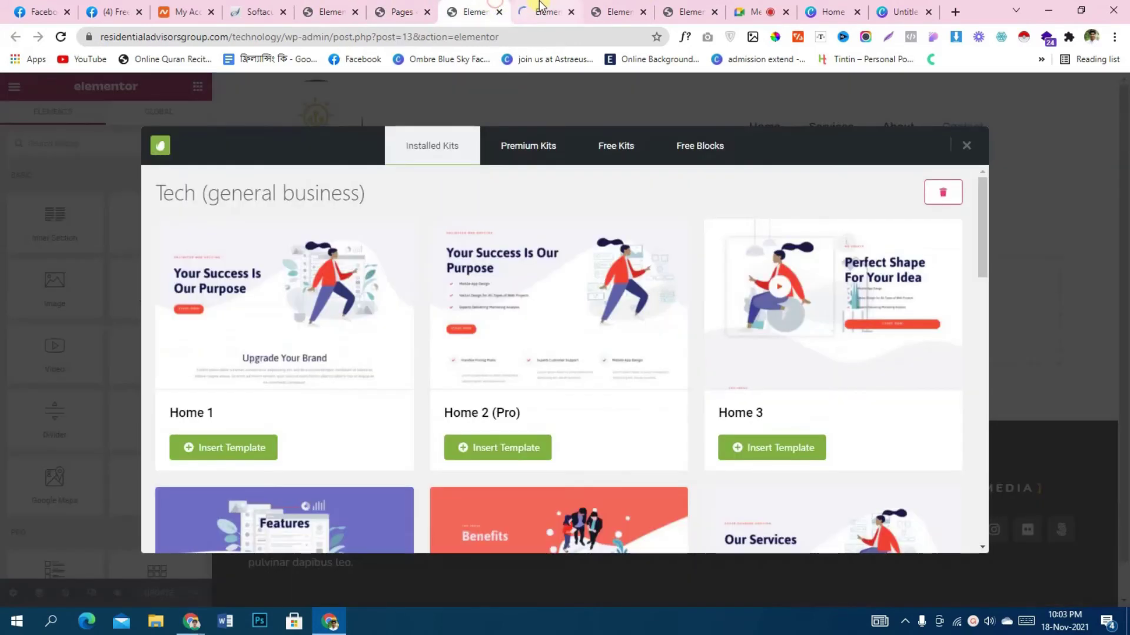
left_click(540, 7)
left_click(609, 9)
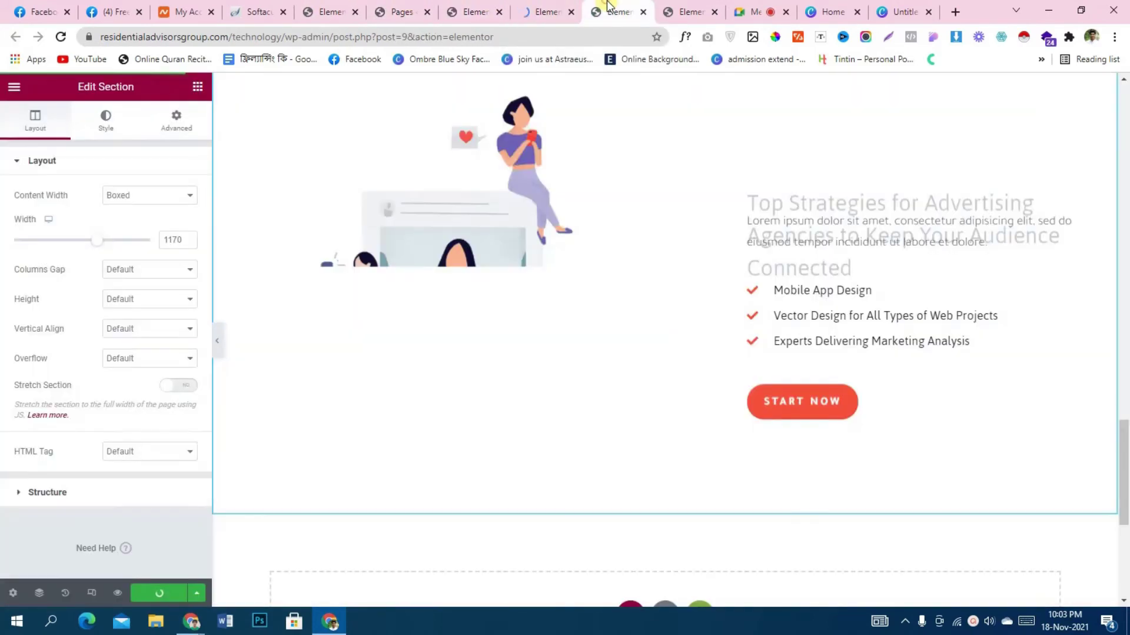
scroll(546, 406, "up", 10)
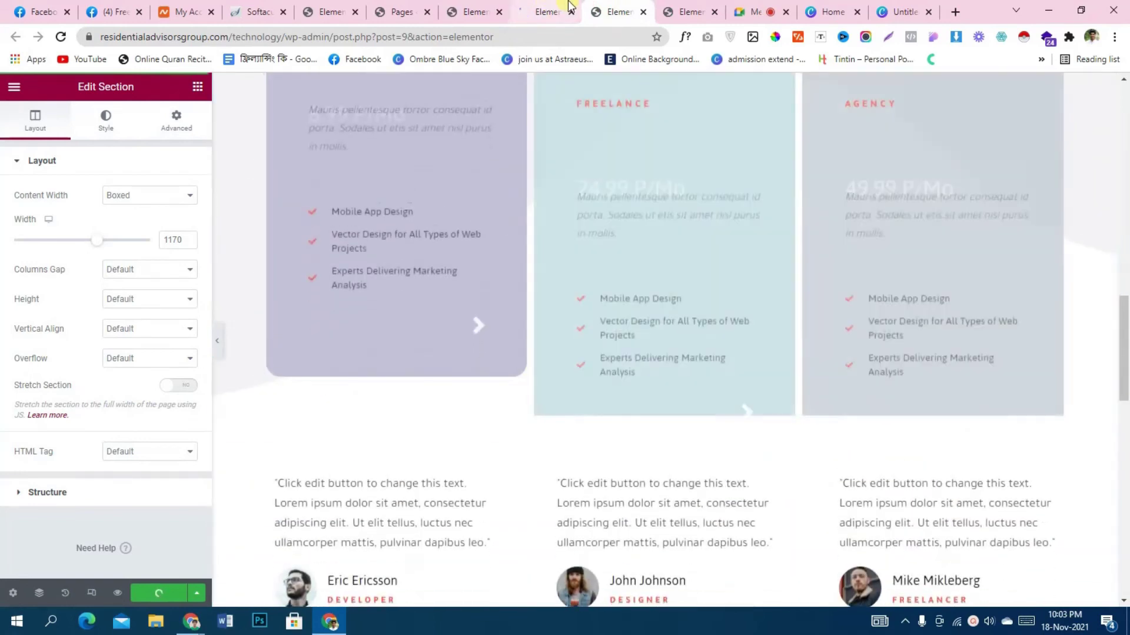
left_click(569, 6)
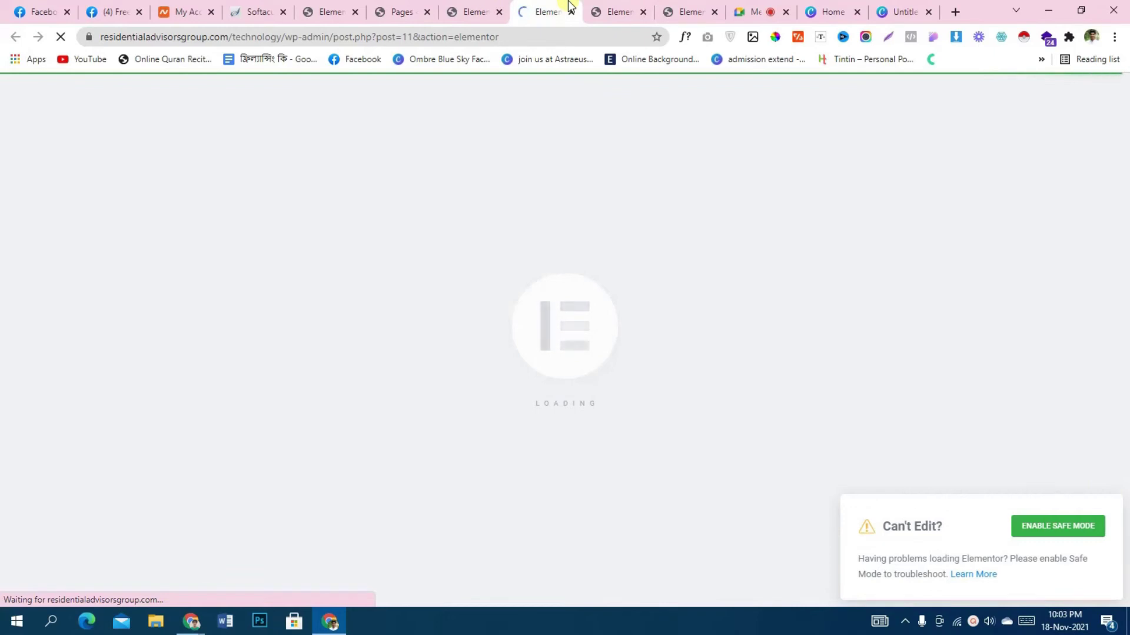
left_click(588, 7)
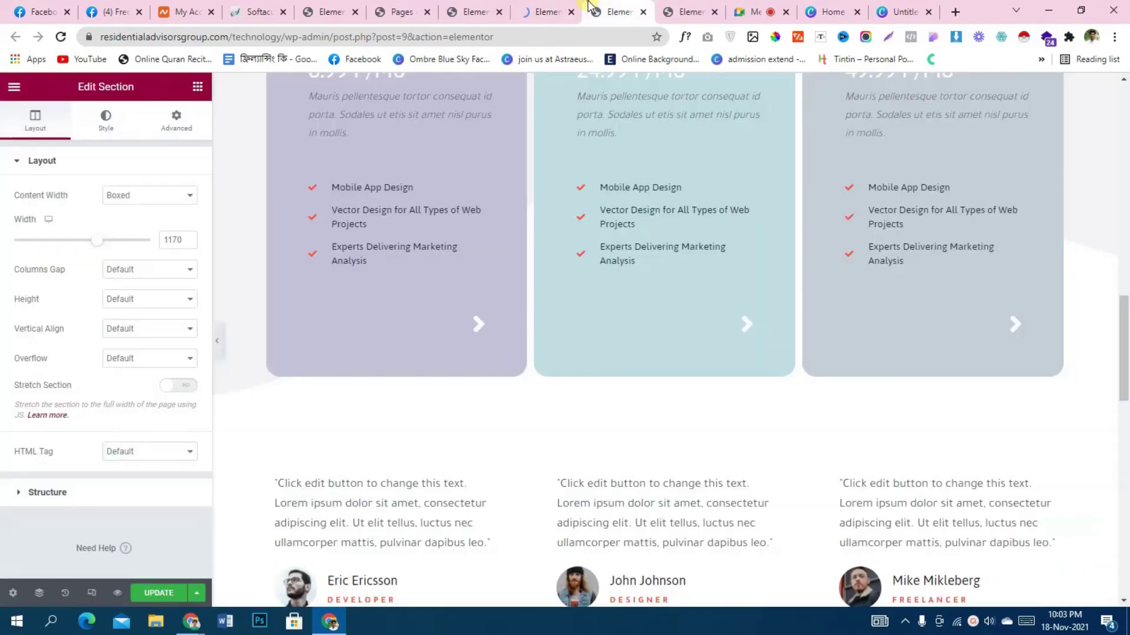
Close the template kit library in the Contact page's editor and reopen it at the installed kits
left_click(470, 12)
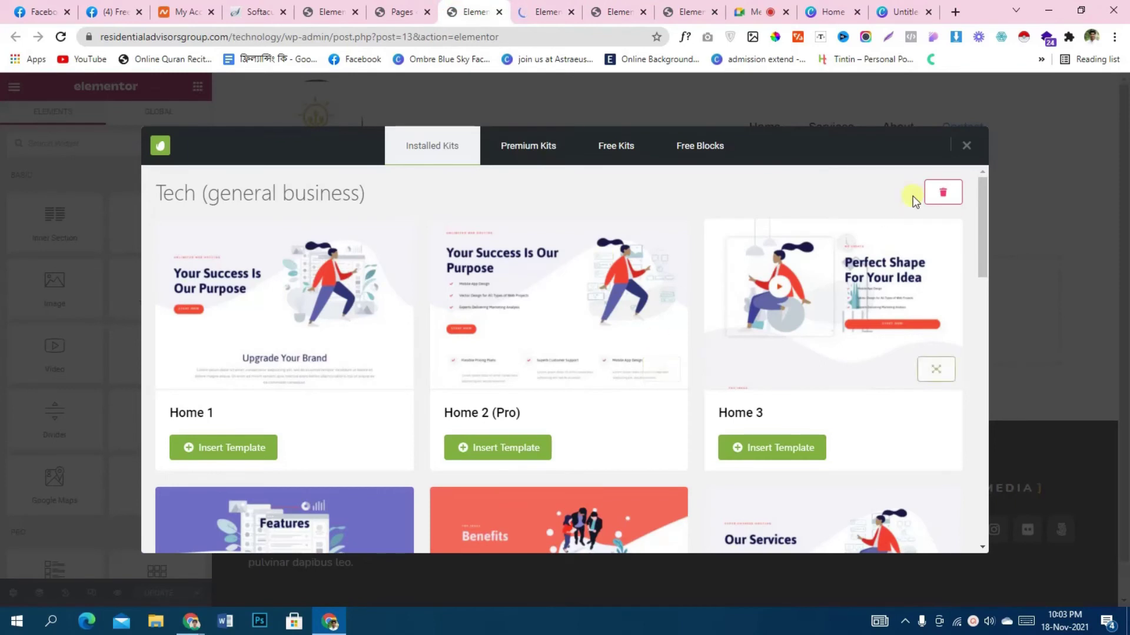
left_click(964, 143)
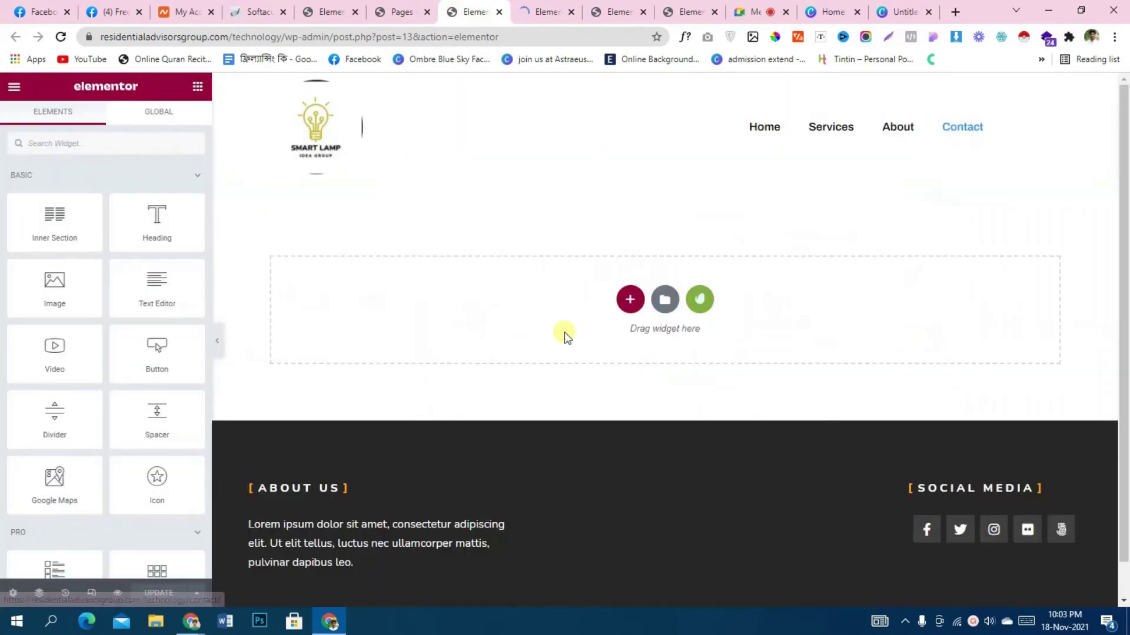
left_click(665, 299)
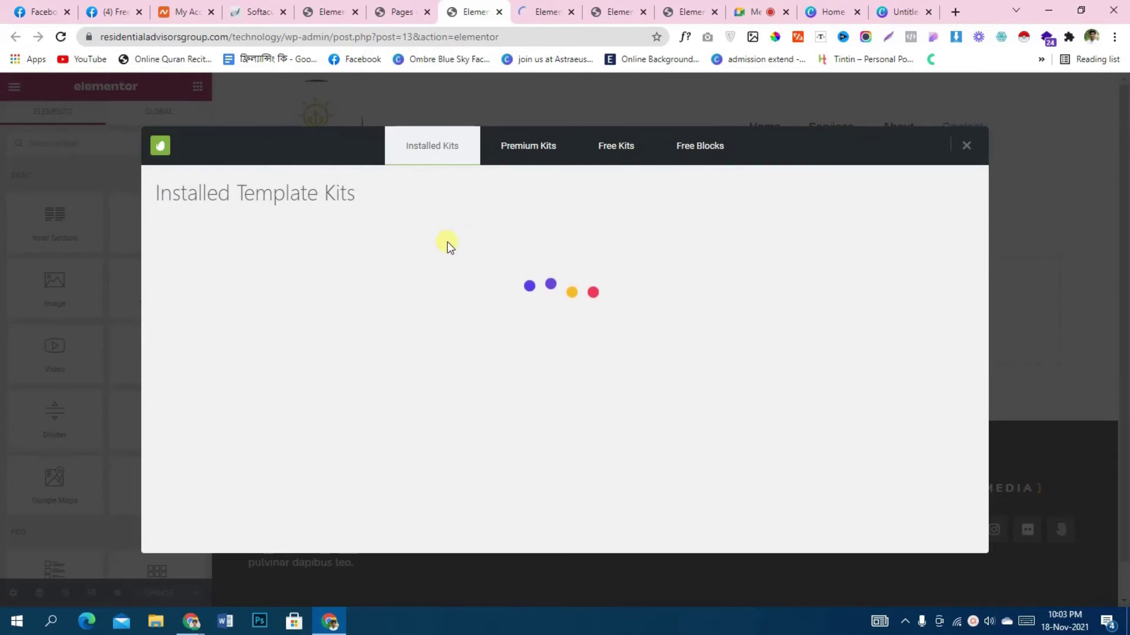
left_click(547, 12)
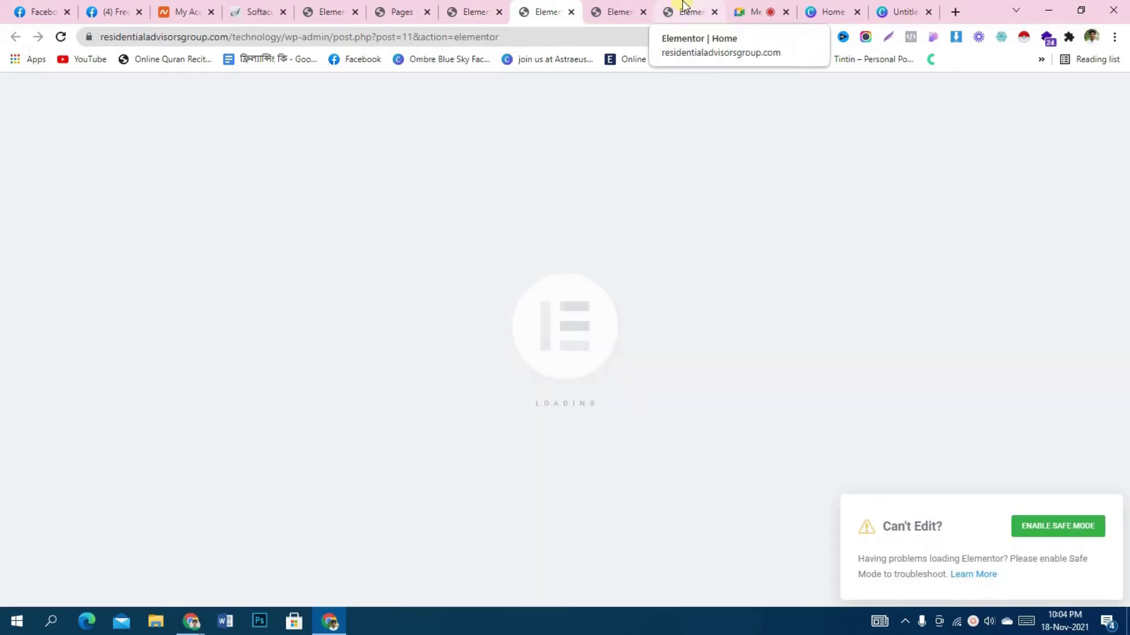
Look over the Home page's feature and video sections and the Services page back up to its hero
left_click(682, 7)
scroll(840, 366, "down", 7)
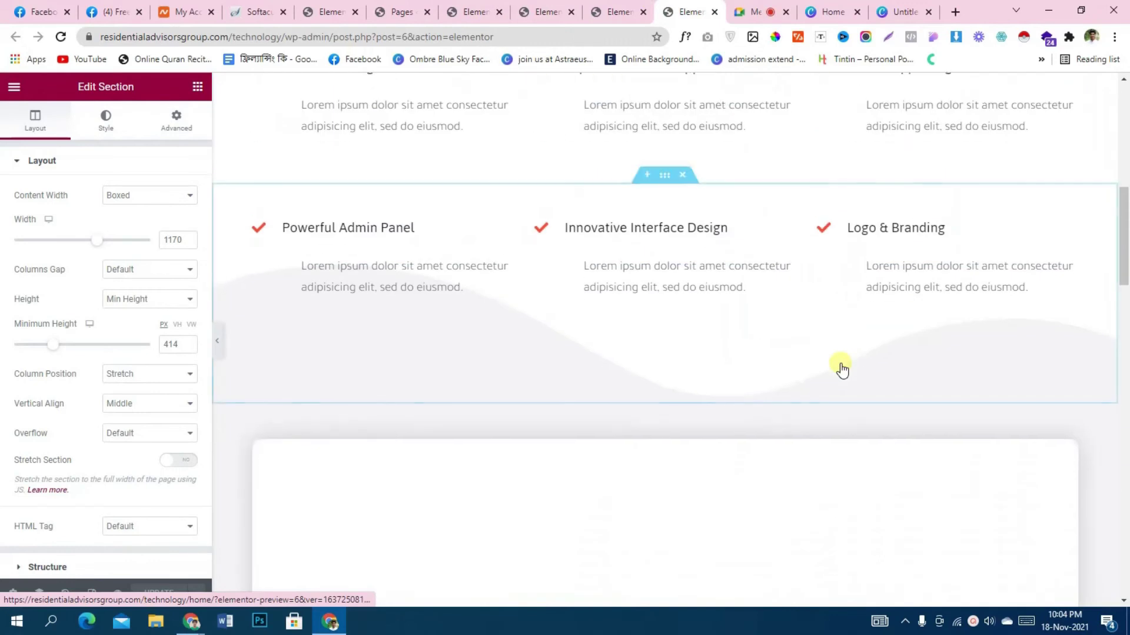
scroll(840, 365, "down", 8)
scroll(765, 353, "up", 3)
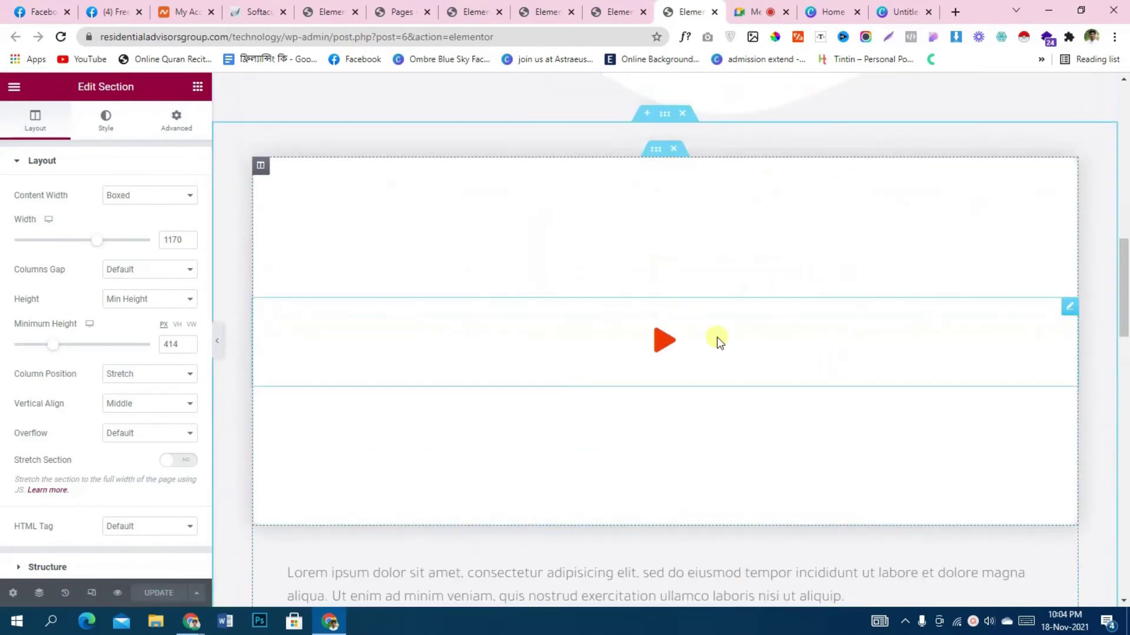
left_click(635, 352)
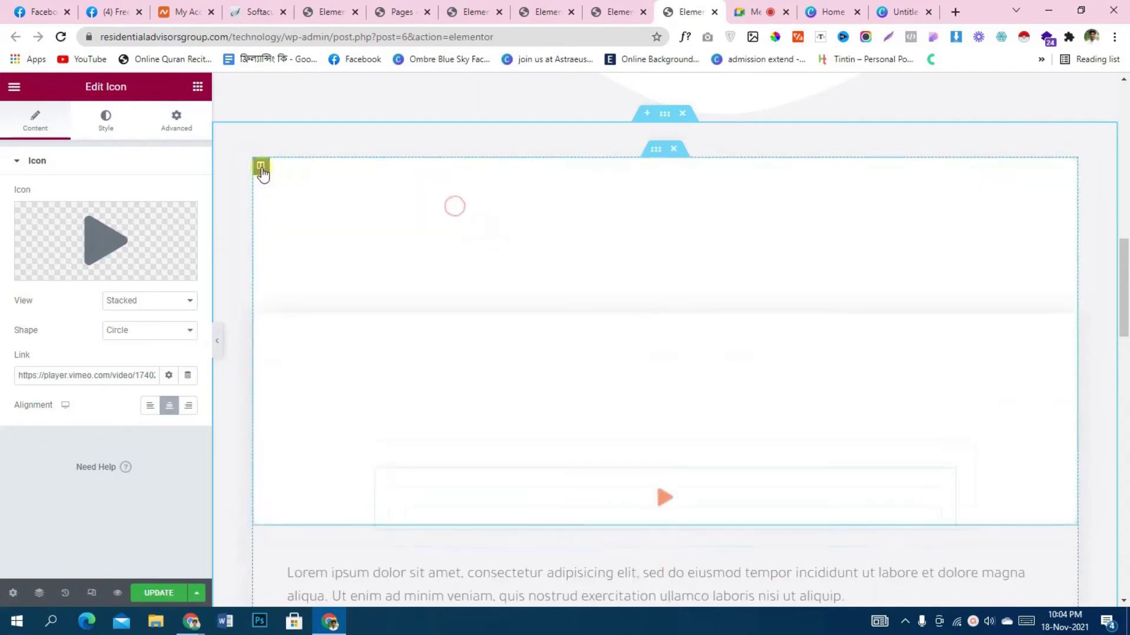
scroll(502, 202, "up", 10)
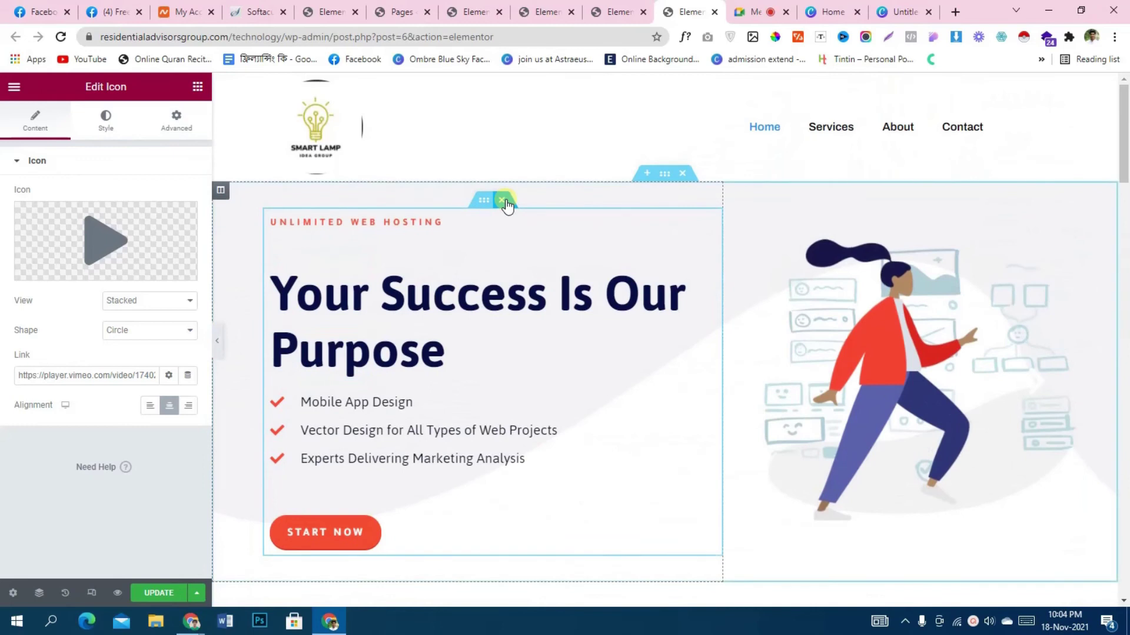
left_click(624, 11)
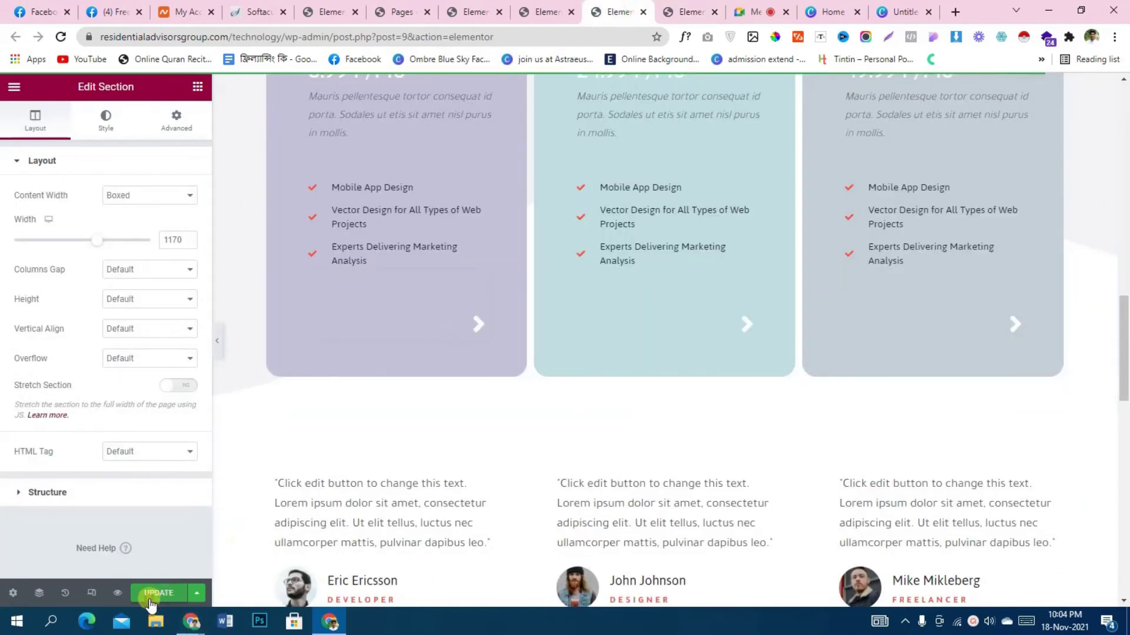
scroll(419, 483, "up", 15)
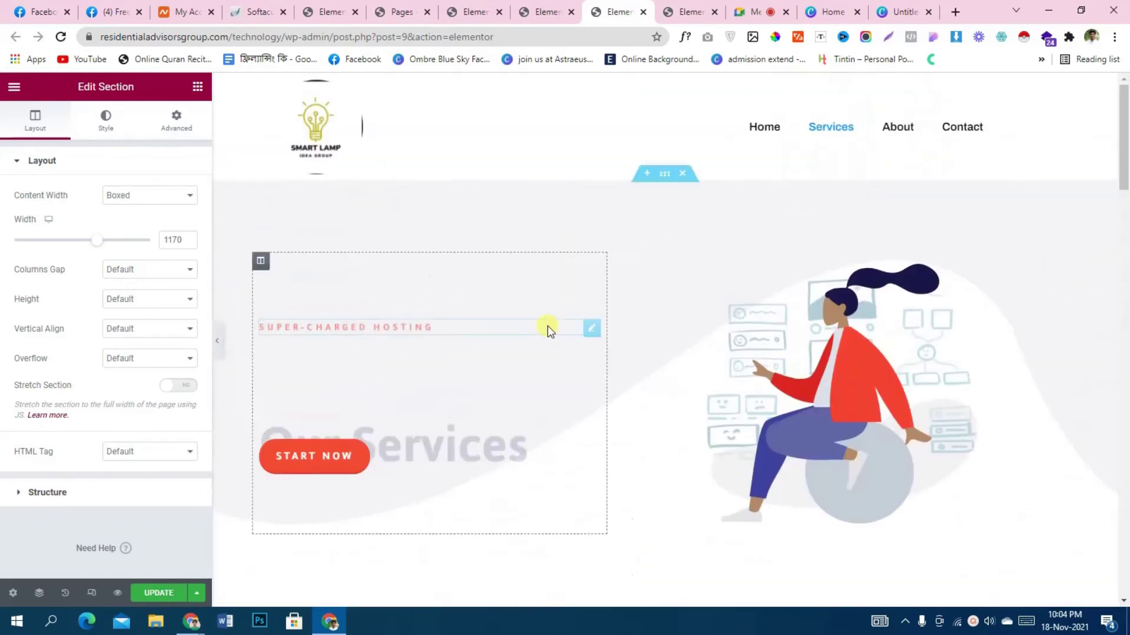
Insert the Contact (Pro) template from the installed Tech (general business) kit into the Contact page
left_click(547, 12)
left_click(496, 8)
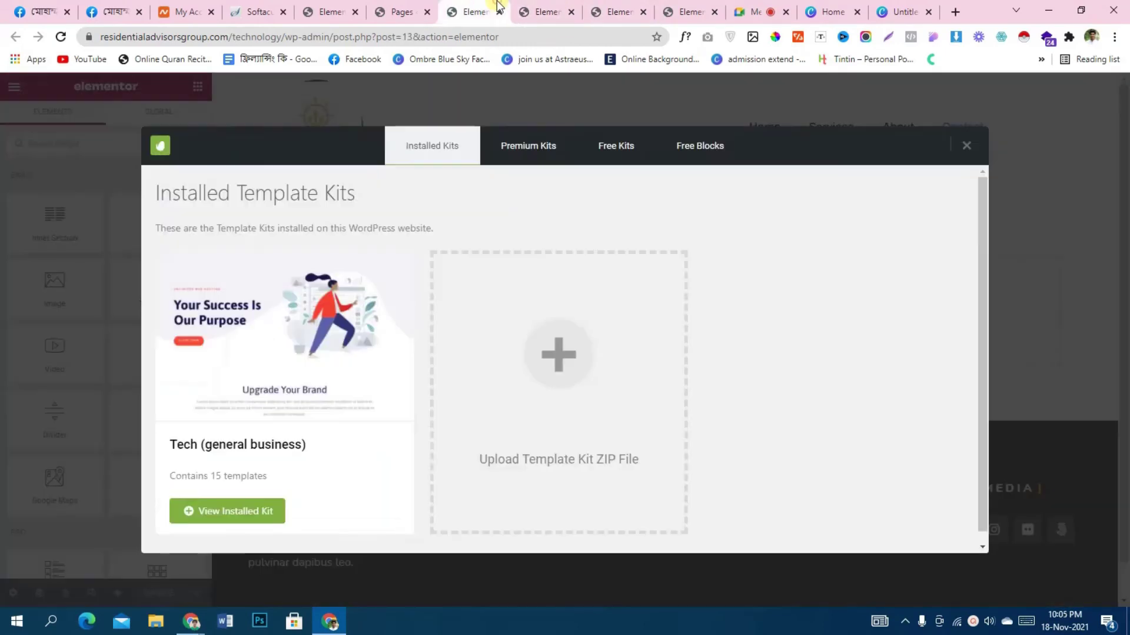
left_click(245, 326)
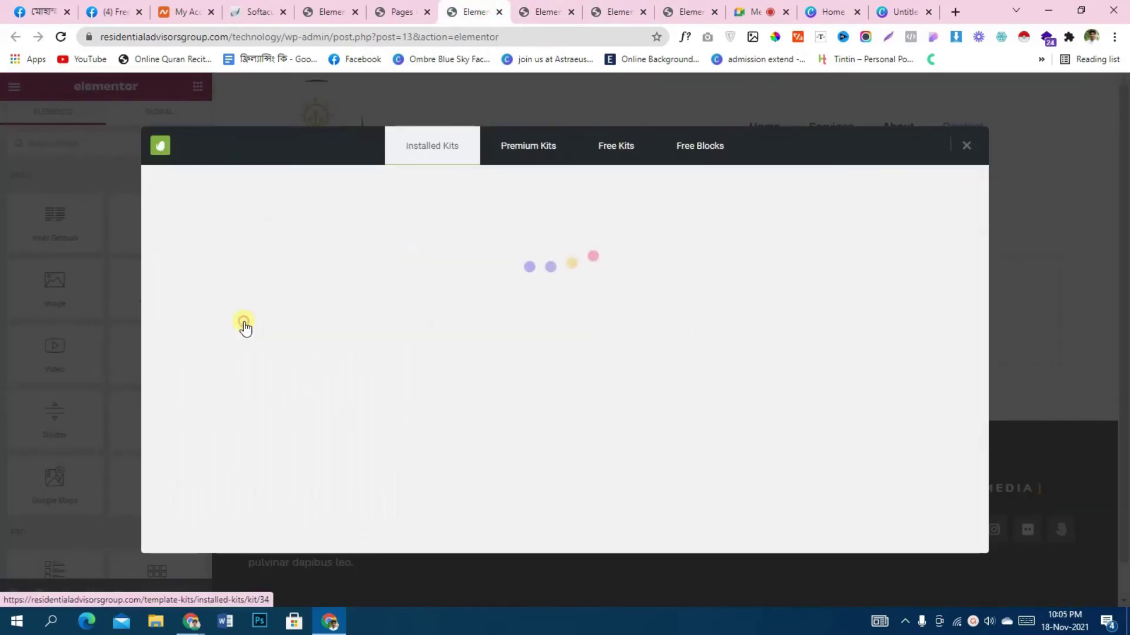
scroll(807, 388, "down", 5)
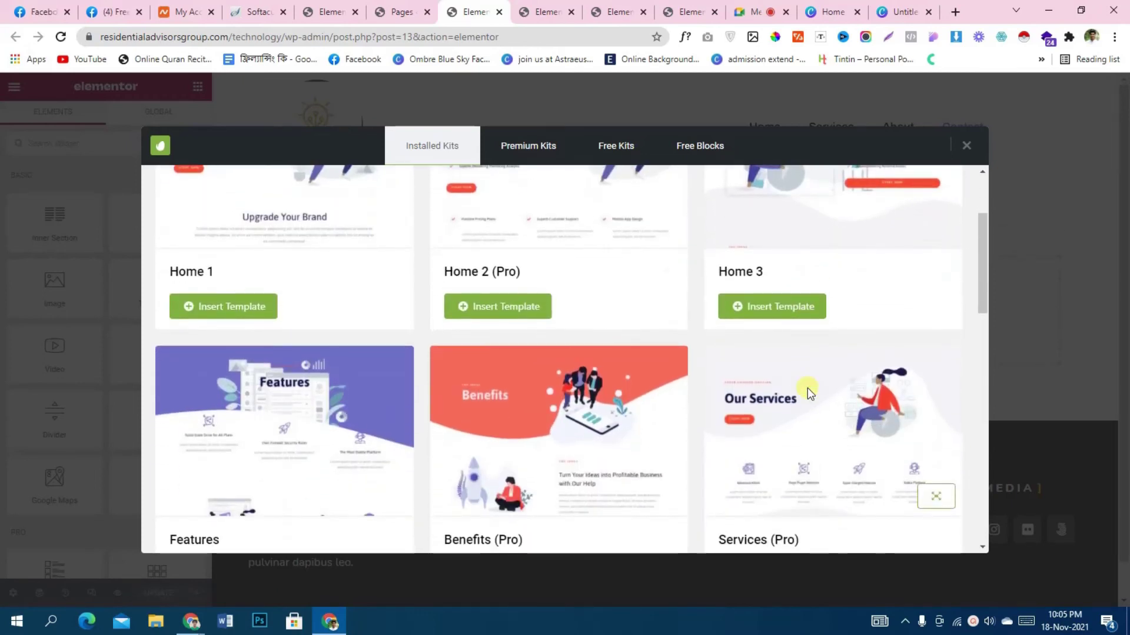
scroll(807, 387, "down", 14)
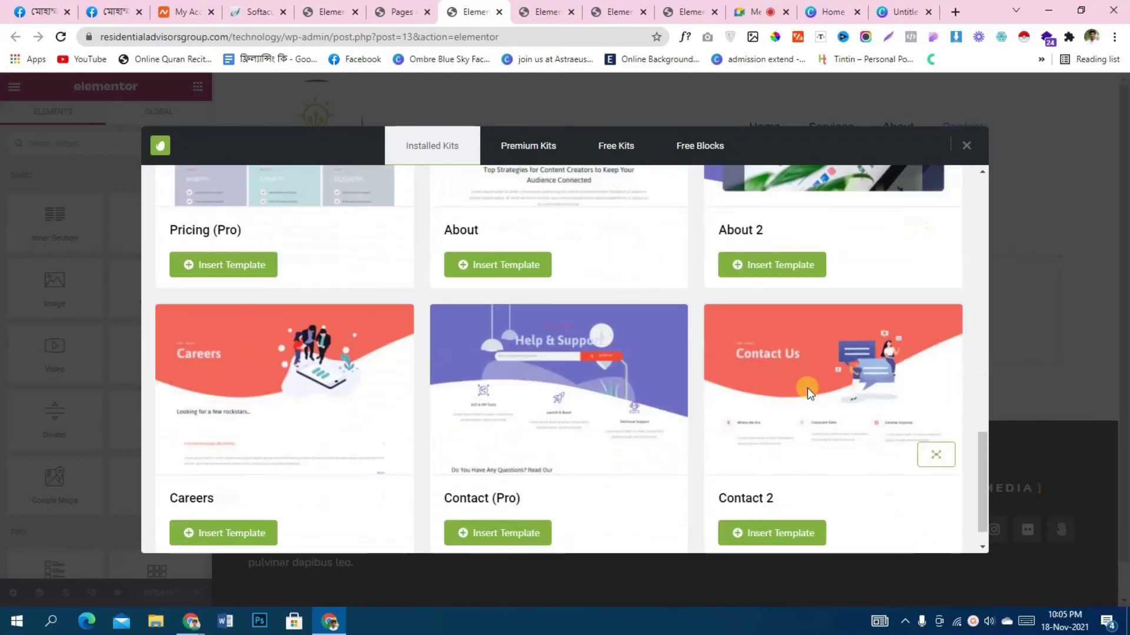
scroll(808, 387, "down", 1)
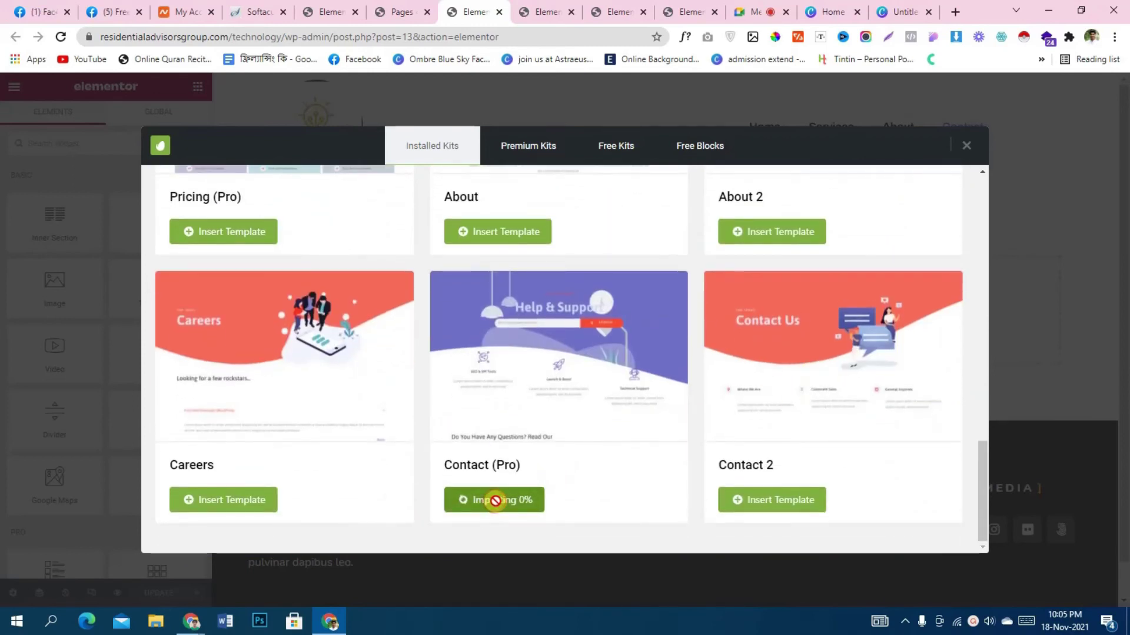
scroll(567, 396, "up", 6)
Insert the About template from the installed Tech (general business) kit into the About page
left_click(547, 7)
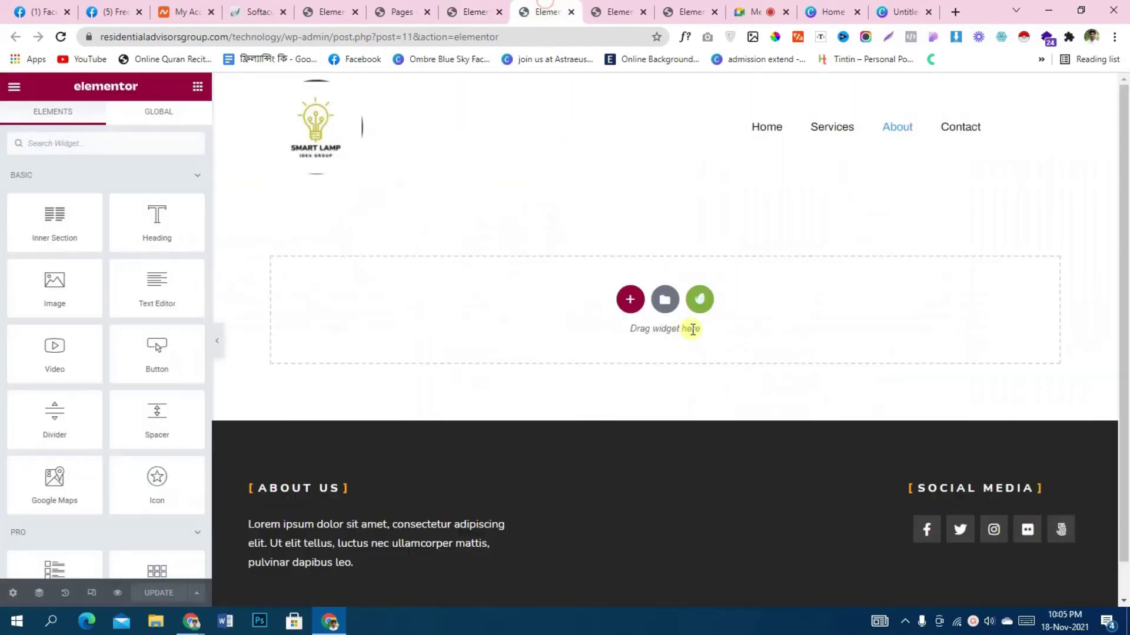
left_click(701, 298)
left_click(439, 152)
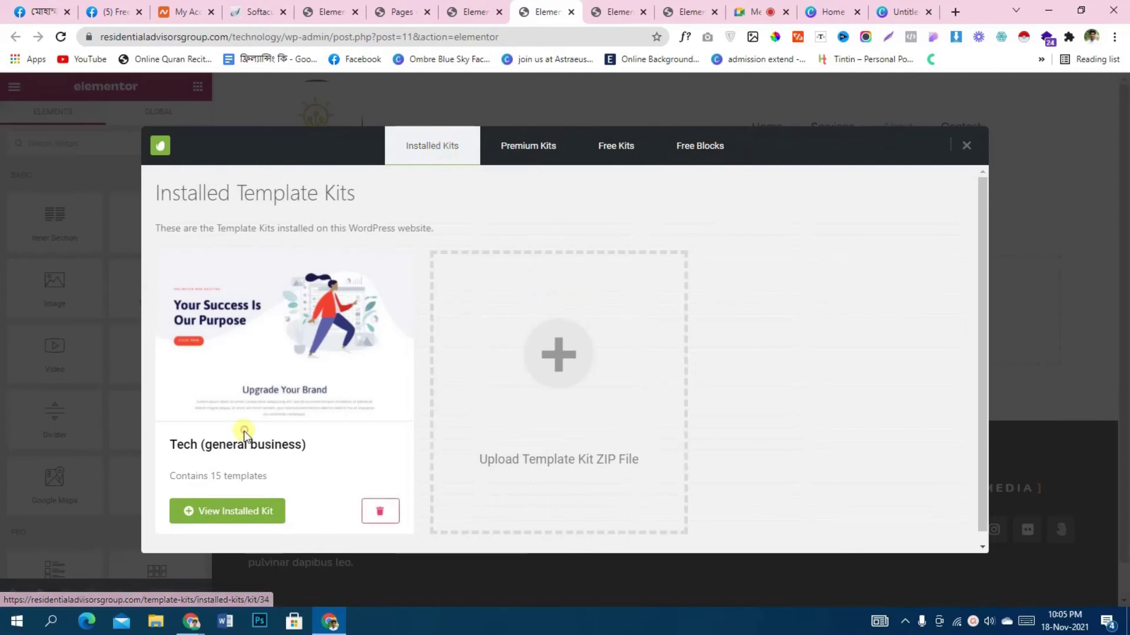
left_click(234, 511)
scroll(692, 371, "down", 1)
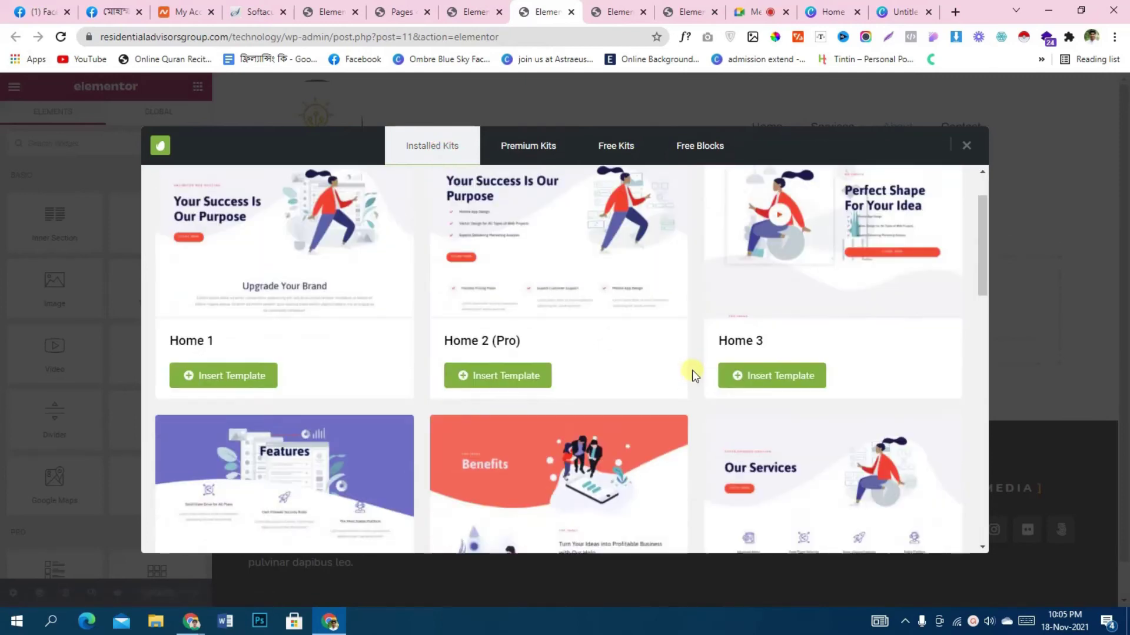
scroll(692, 369, "down", 10)
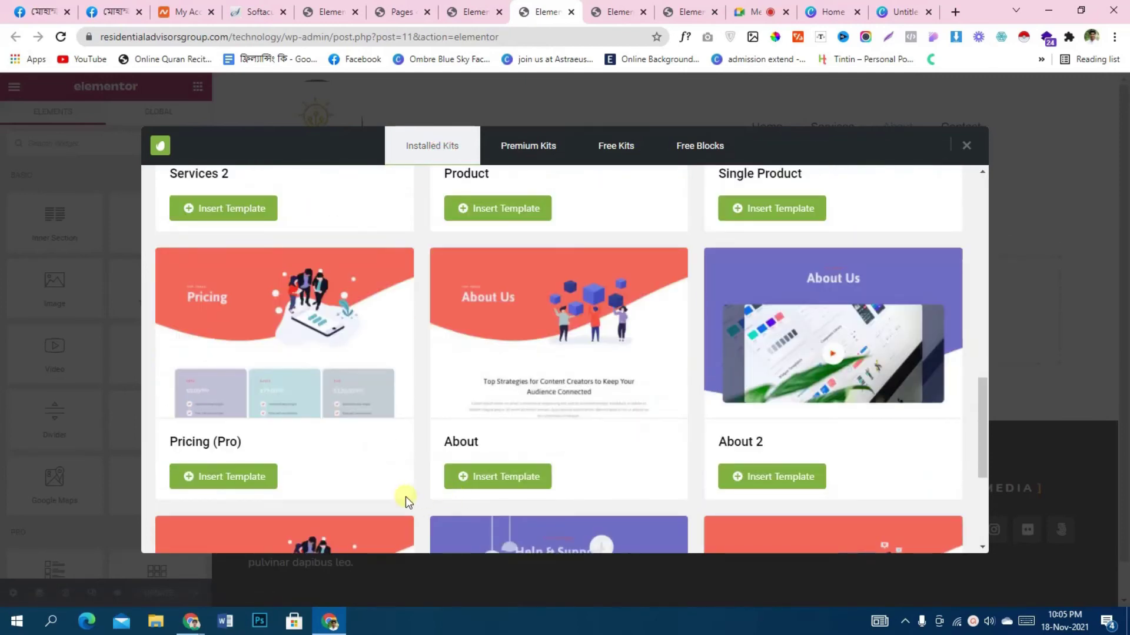
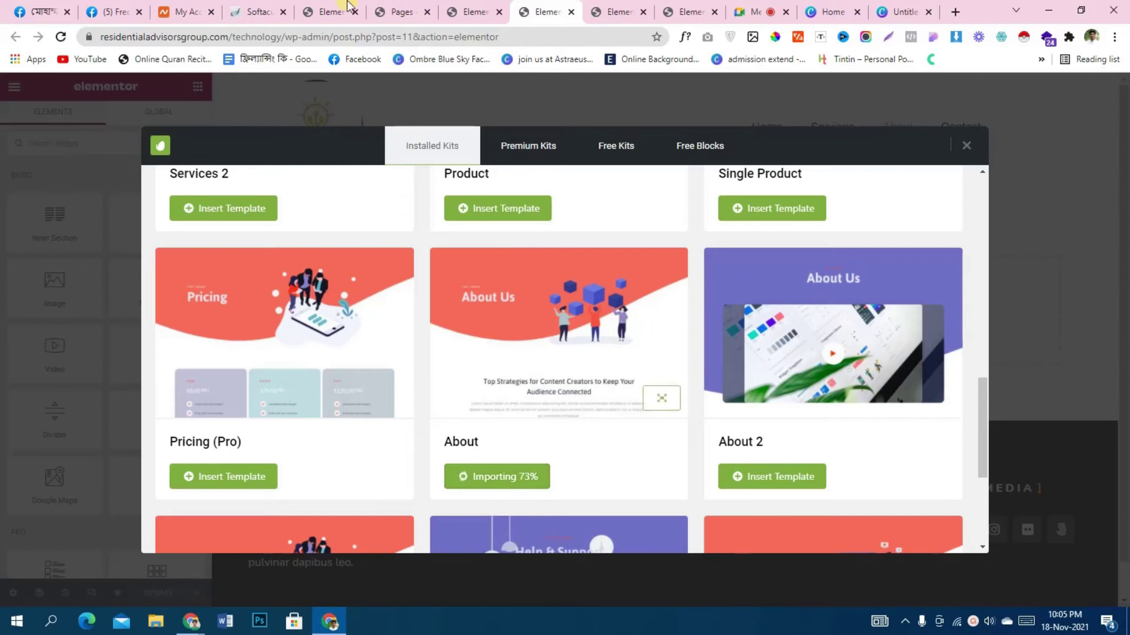
Review the Contact page's inserted Help & Support and FAQ sections and the upper part of the Services page
left_click(474, 12)
scroll(566, 408, "down", 15)
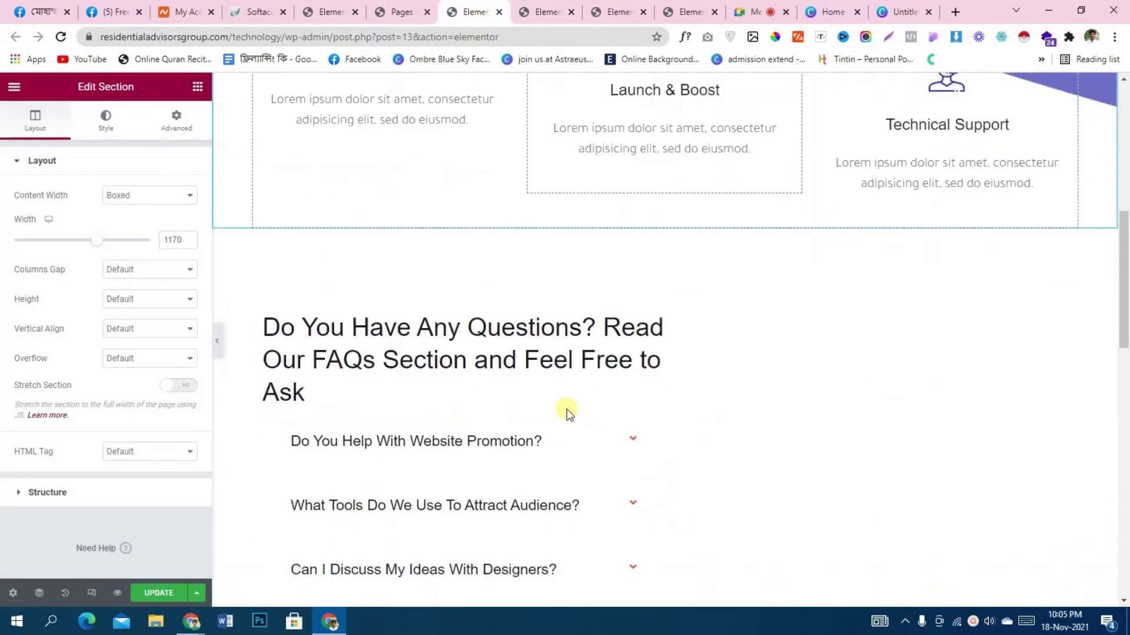
scroll(570, 409, "up", 15)
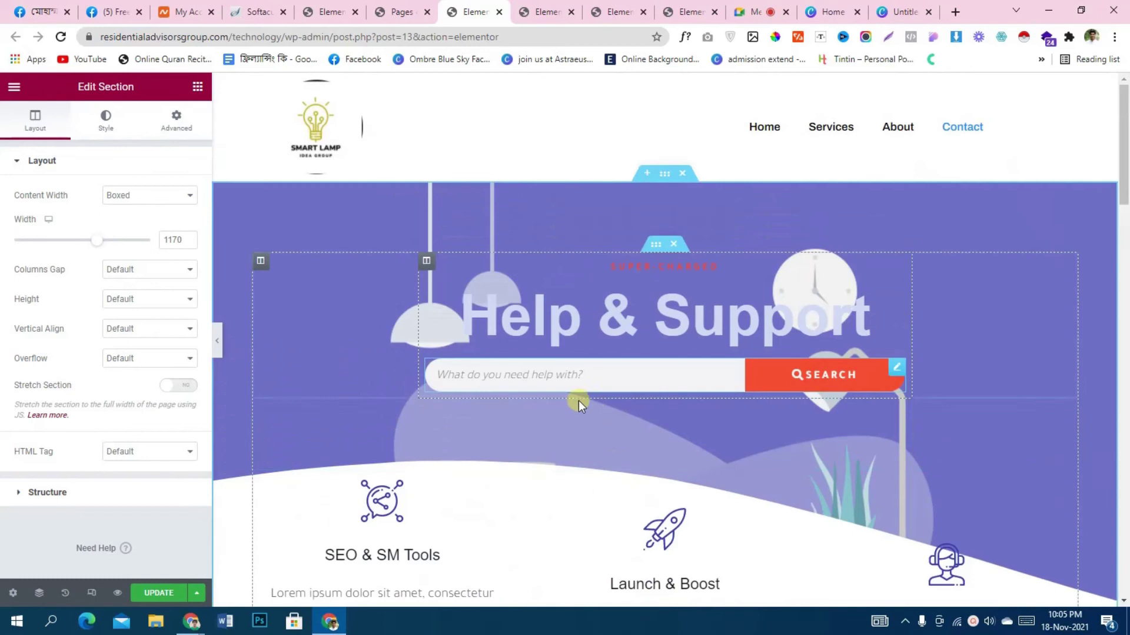
left_click(616, 11)
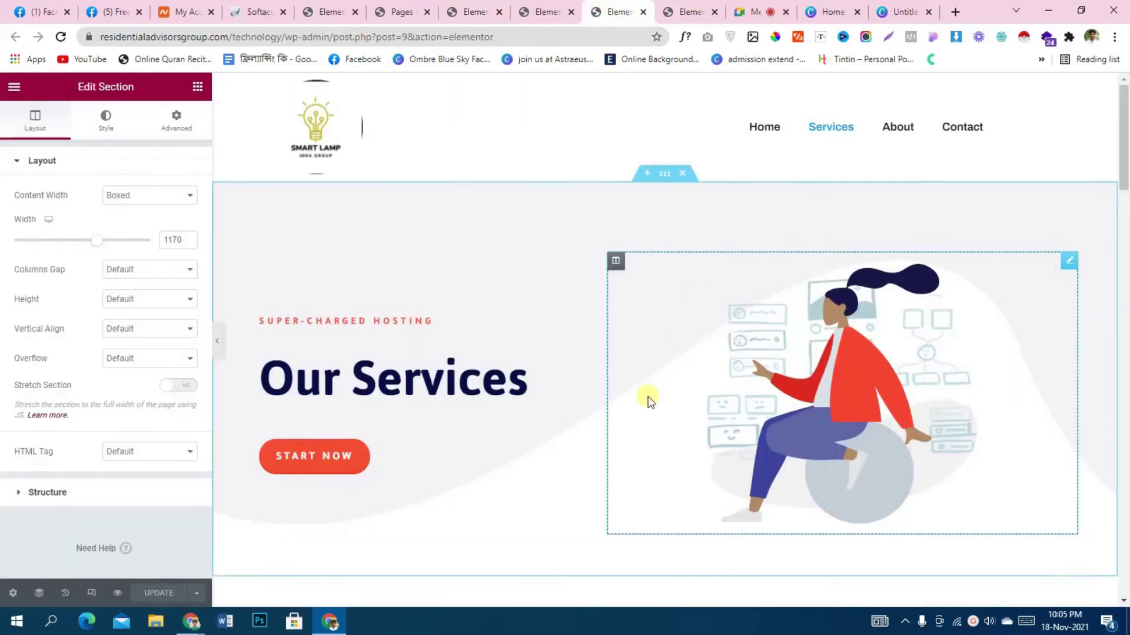
scroll(595, 494, "down", 10)
scroll(599, 489, "up", 9)
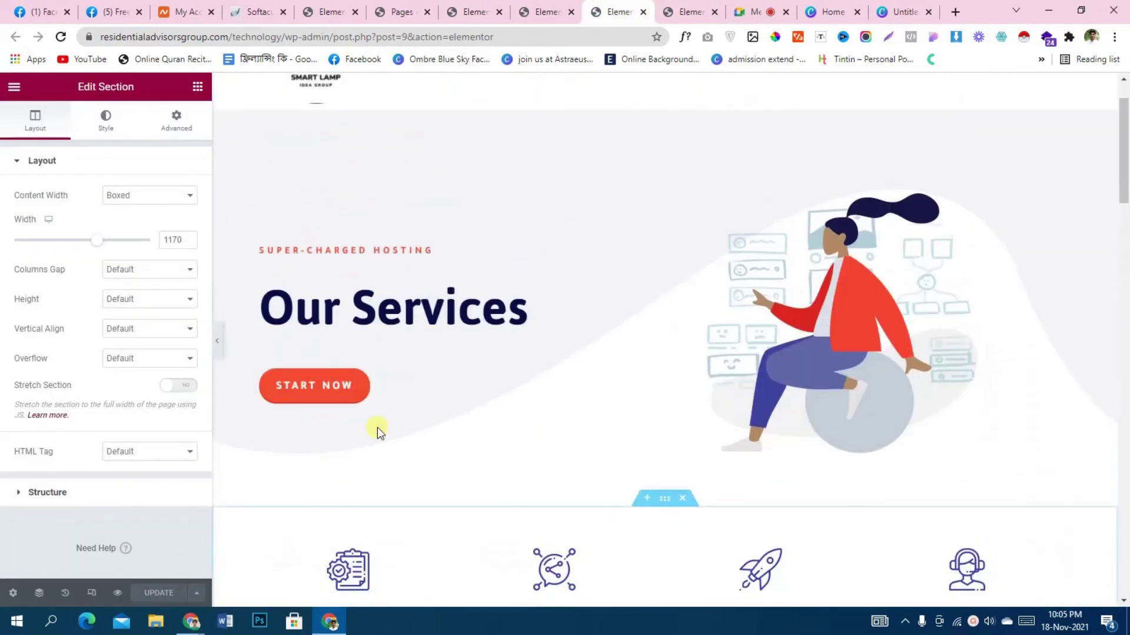
scroll(386, 207, "up", 1)
Review the inserted About layout from the hero down to the footer and update the About page
left_click(541, 11)
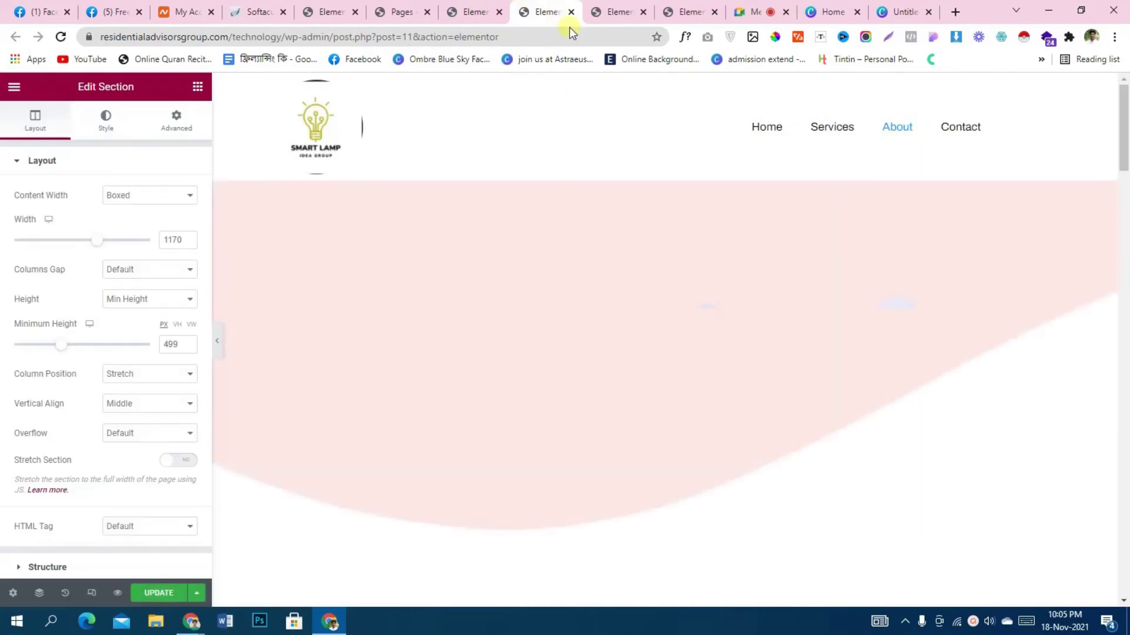
scroll(542, 252, "down", 10)
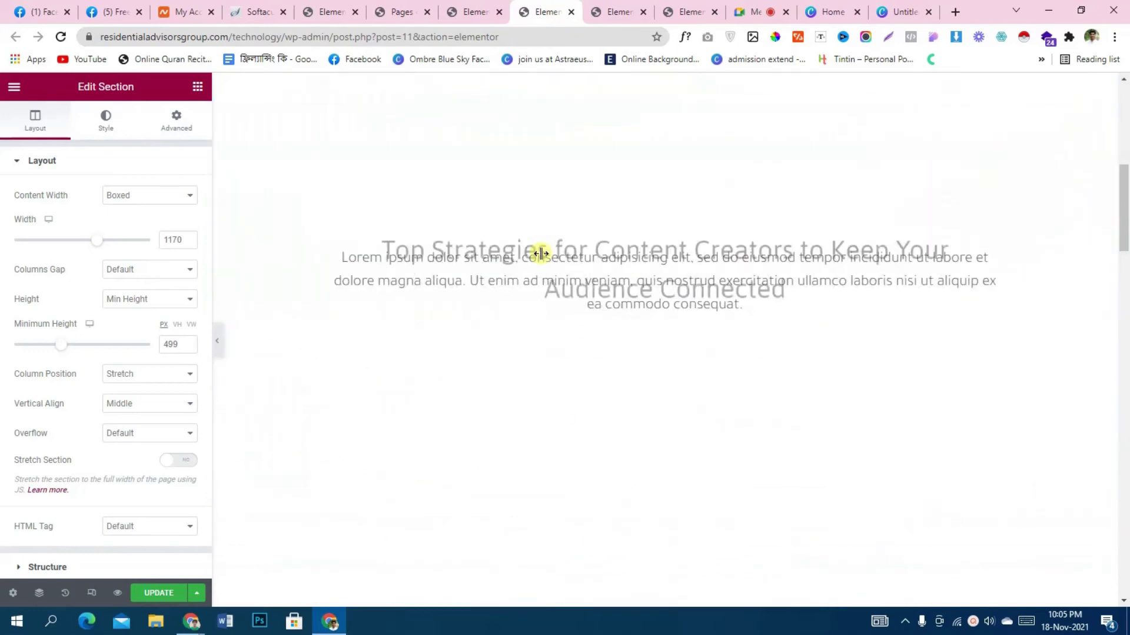
scroll(542, 257, "down", 15)
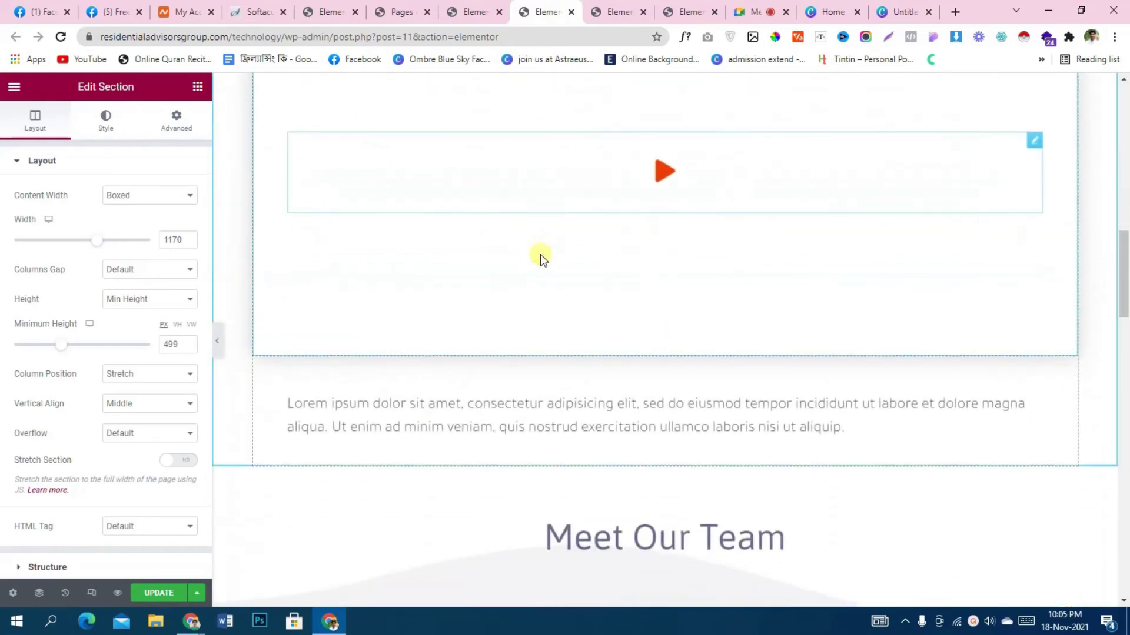
scroll(540, 257, "down", 10)
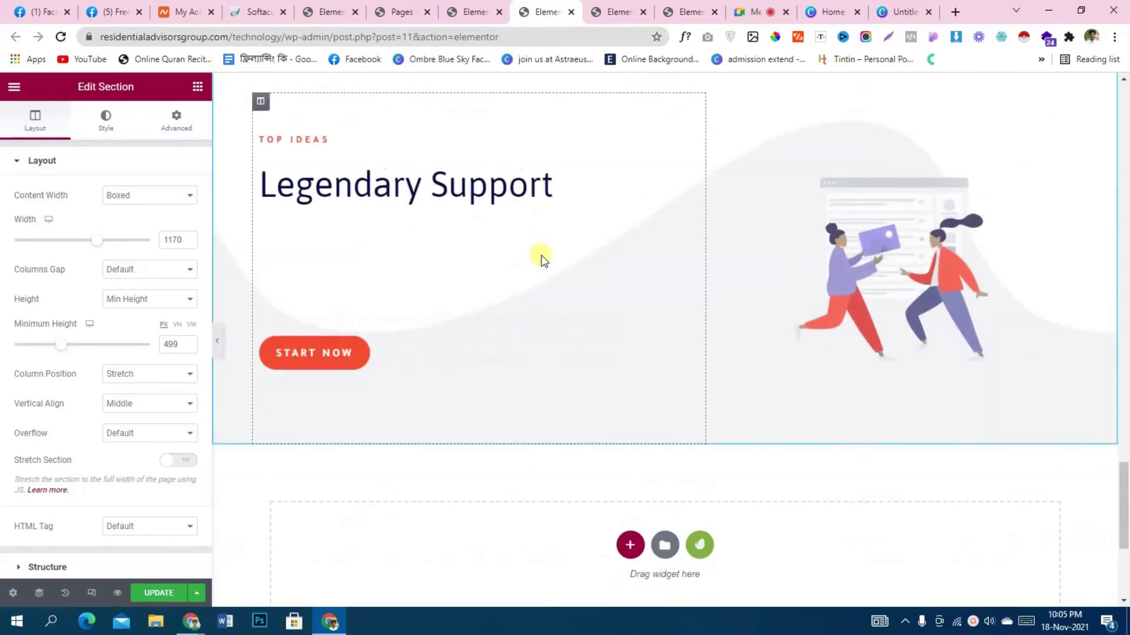
scroll(541, 256, "up", 3)
scroll(543, 257, "up", 10)
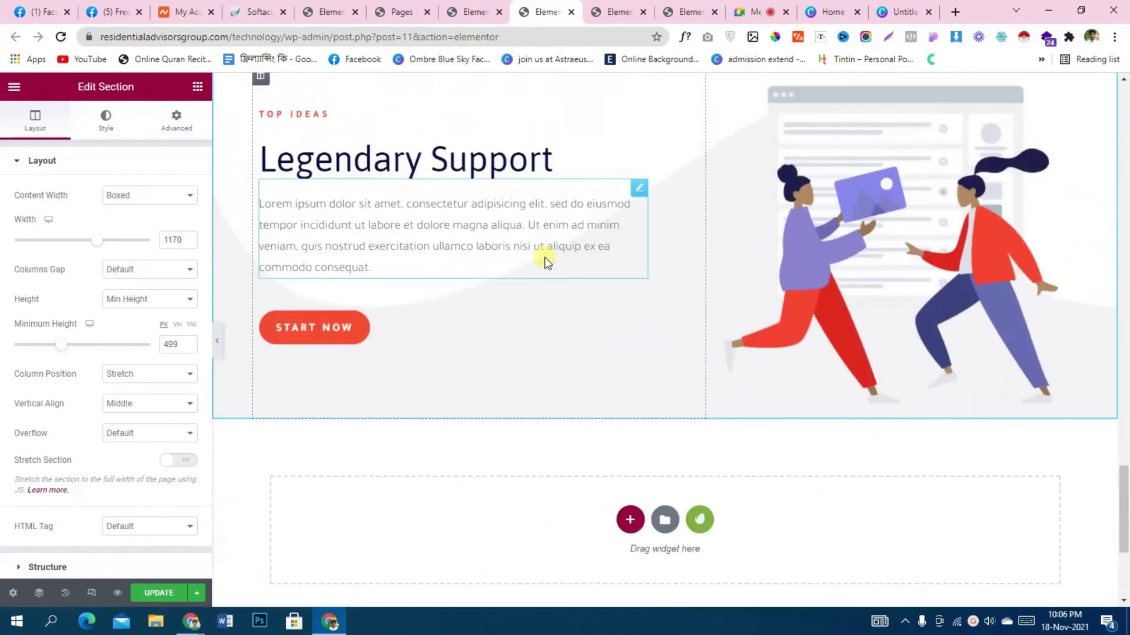
scroll(547, 258, "up", 2)
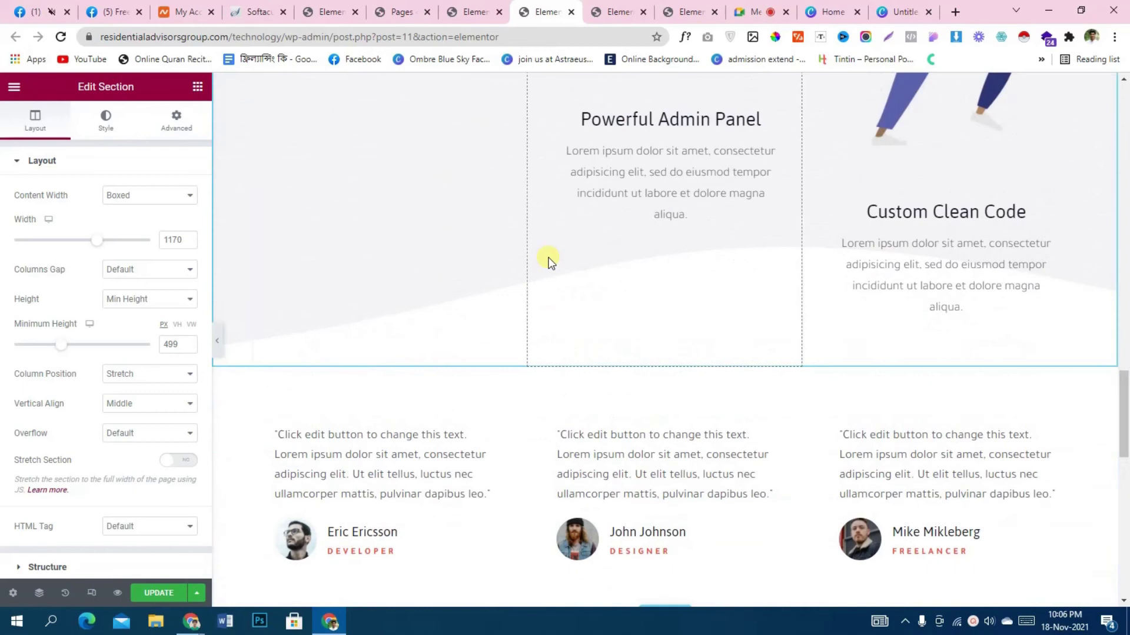
scroll(585, 261, "down", 10)
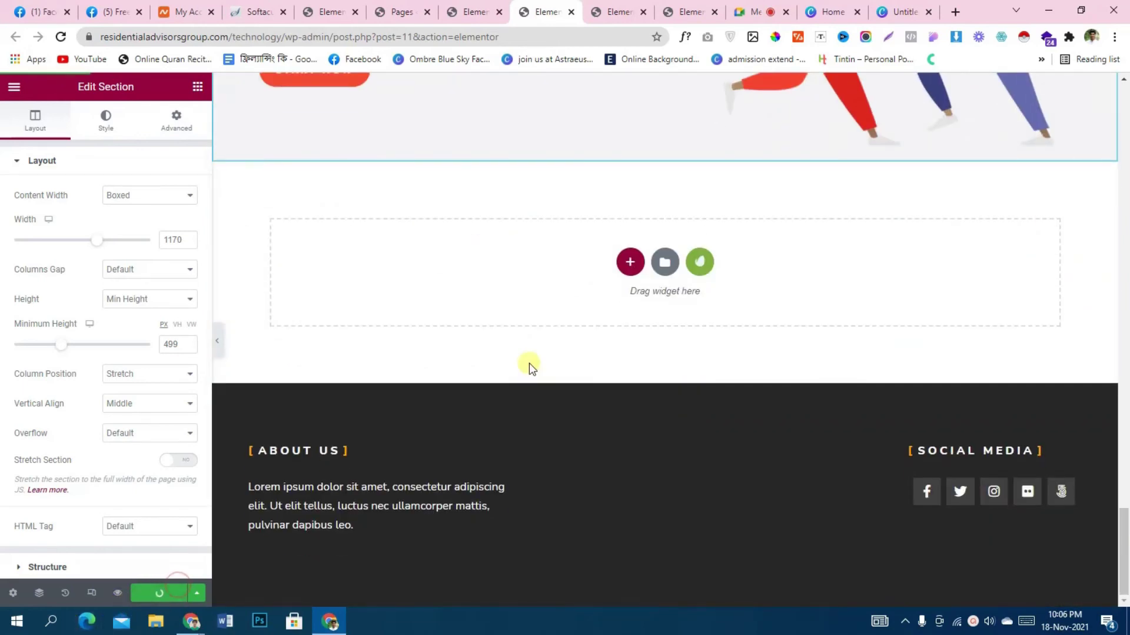
Look over the Services page's pricing, feature and hero sections and update the Home page
left_click(623, 7)
scroll(600, 353, "down", 10)
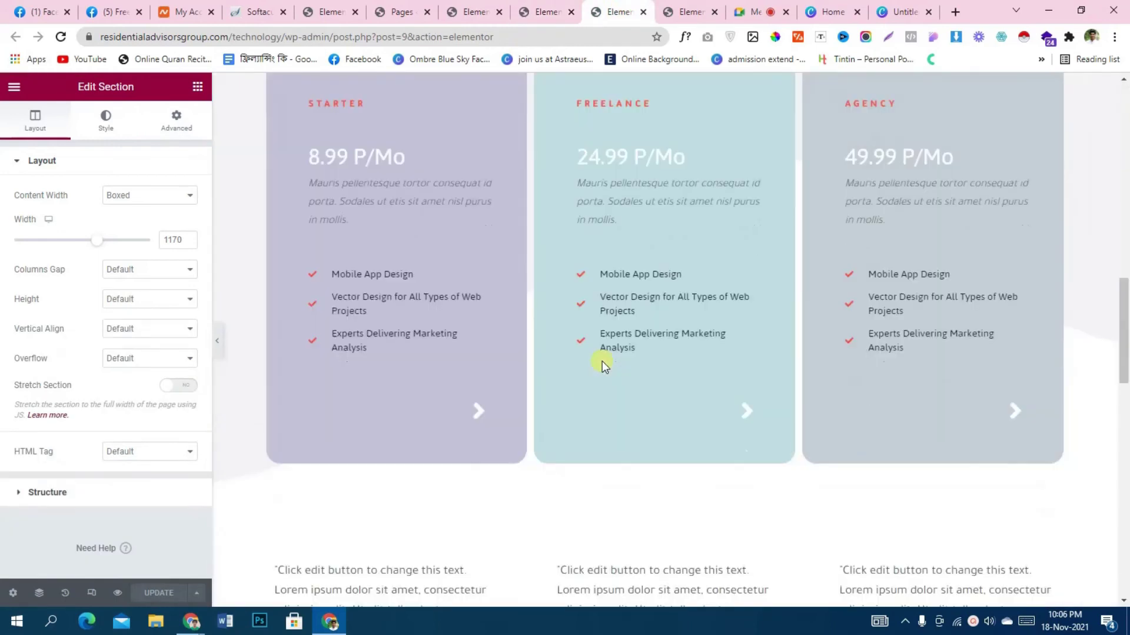
scroll(602, 355, "up", 5)
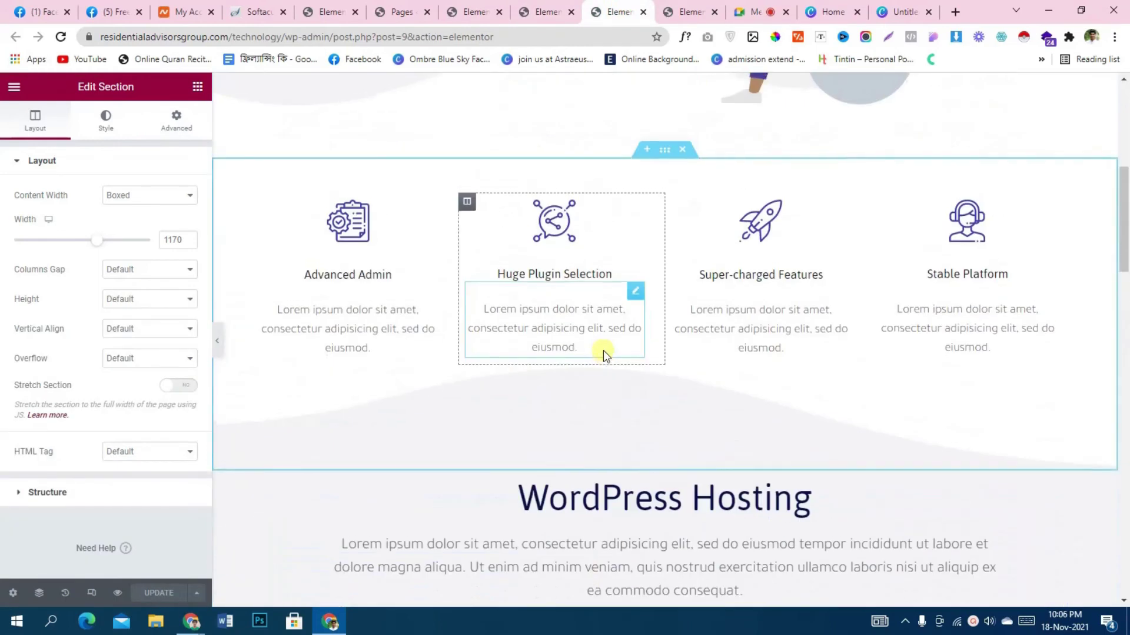
scroll(603, 351, "up", 5)
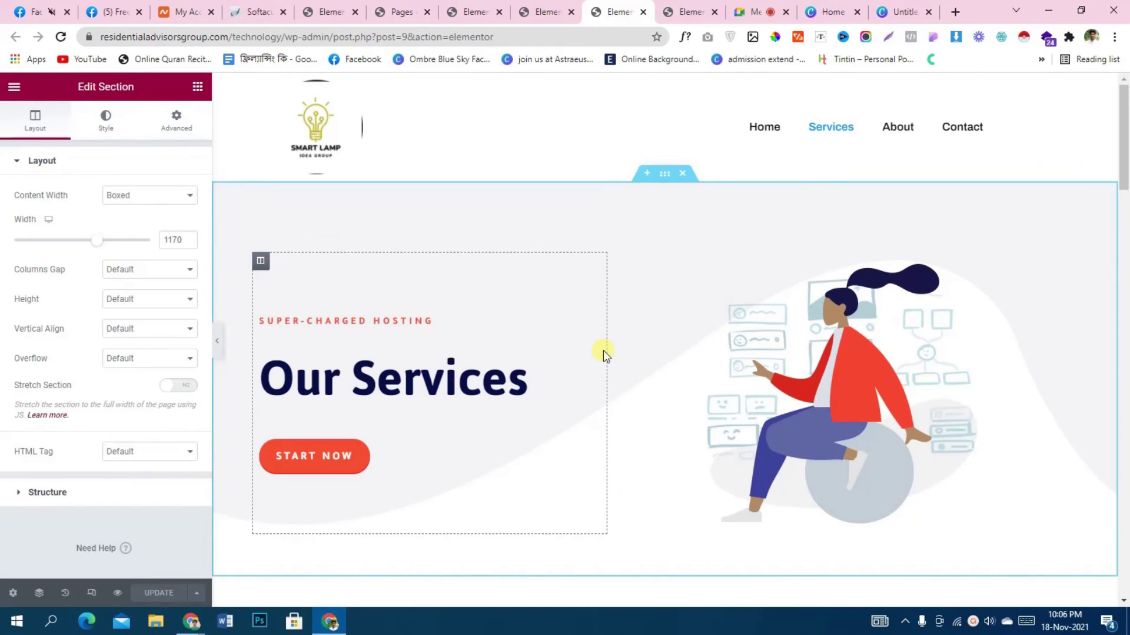
left_click(689, 12)
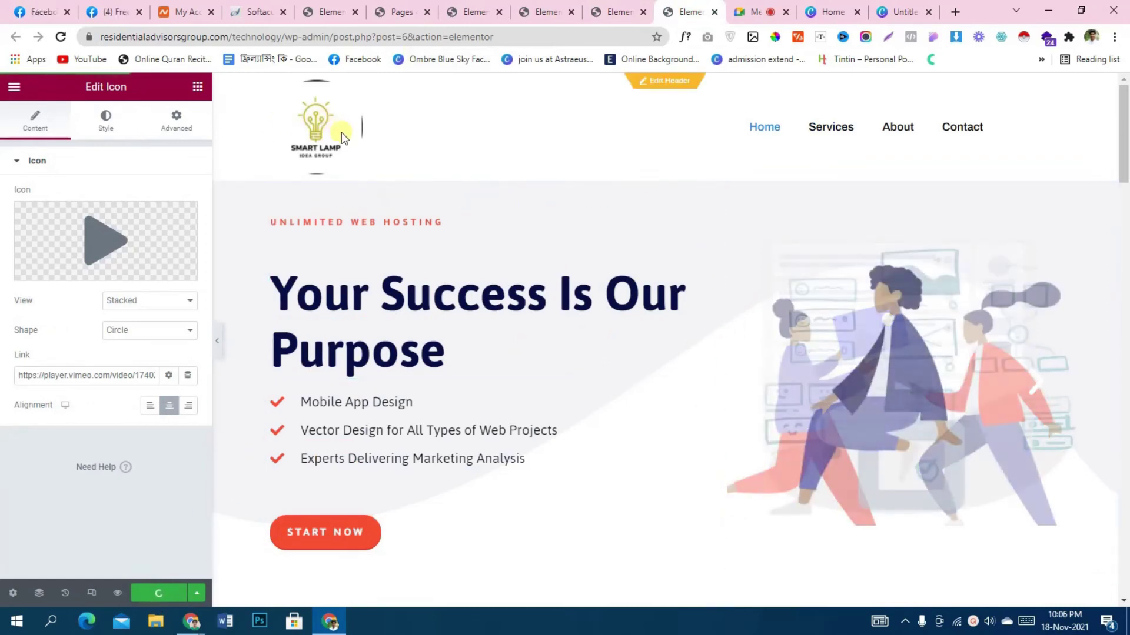
Sample the header logo's yellow-green with the ColorPick Eyedropper, copy its hex code C9C24D and close the picker
left_click(771, 37)
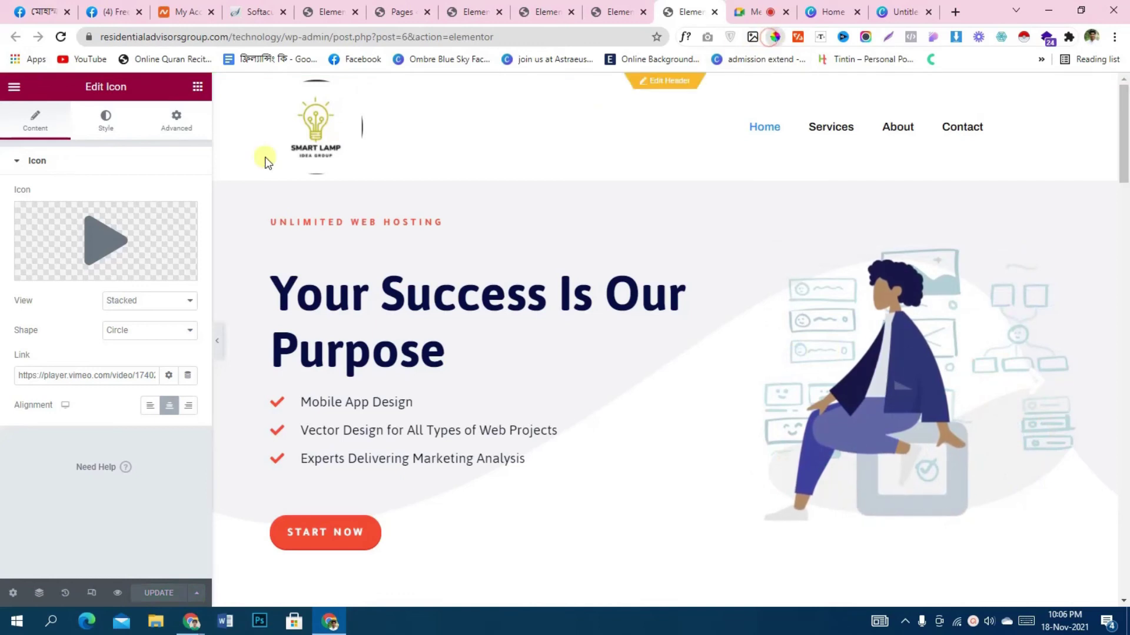
left_click(316, 131)
key("ctrl+c")
right_click(376, 151)
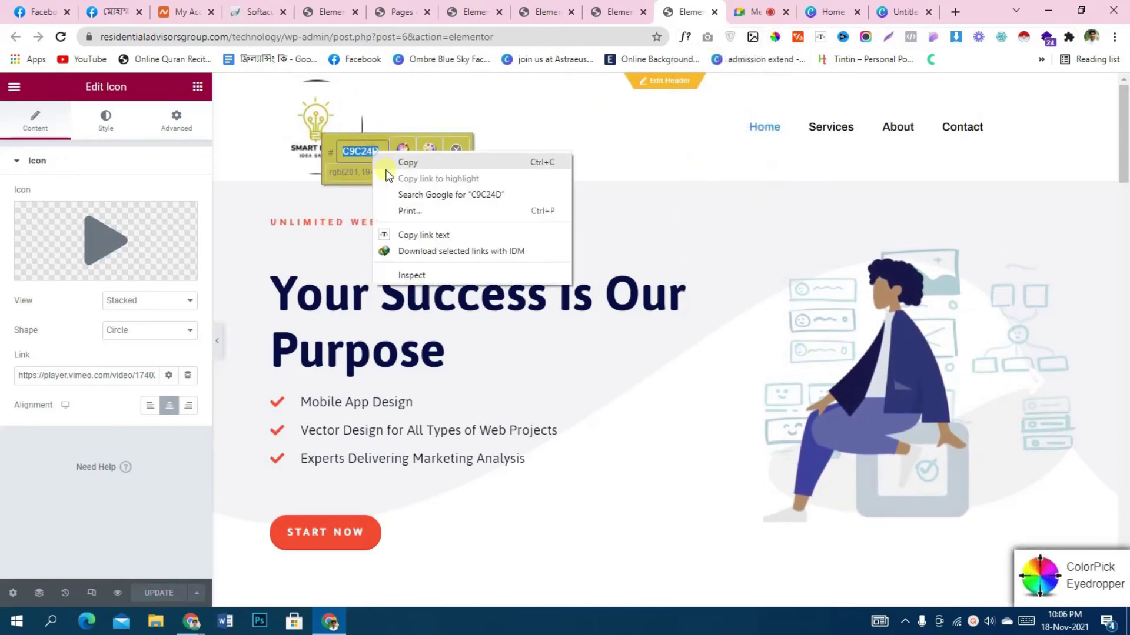
left_click(383, 172)
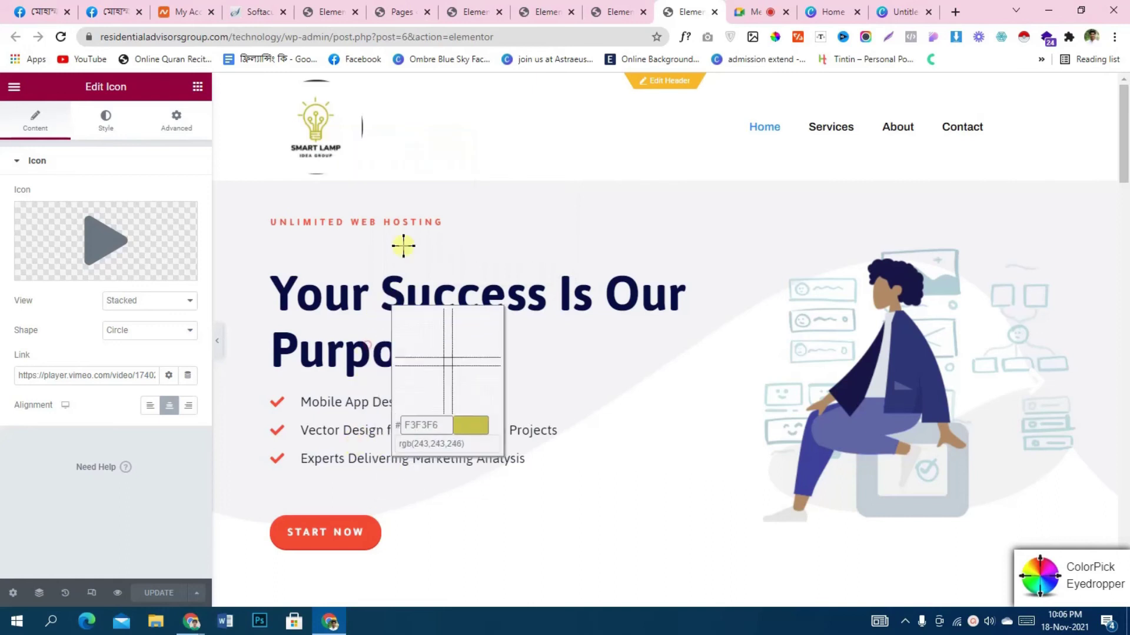
left_click(450, 309)
left_click(582, 336)
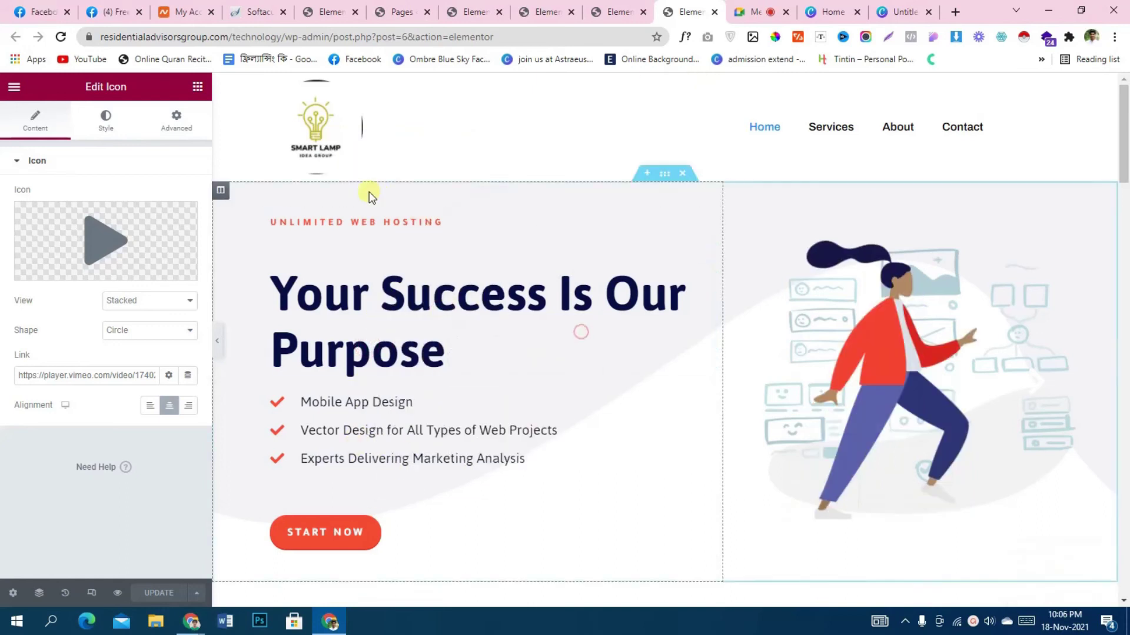
Change the text color of the hero's UNLIMITED WEB HOSTING heading on the Home page to C9C24D
left_click(382, 224)
left_click(120, 131)
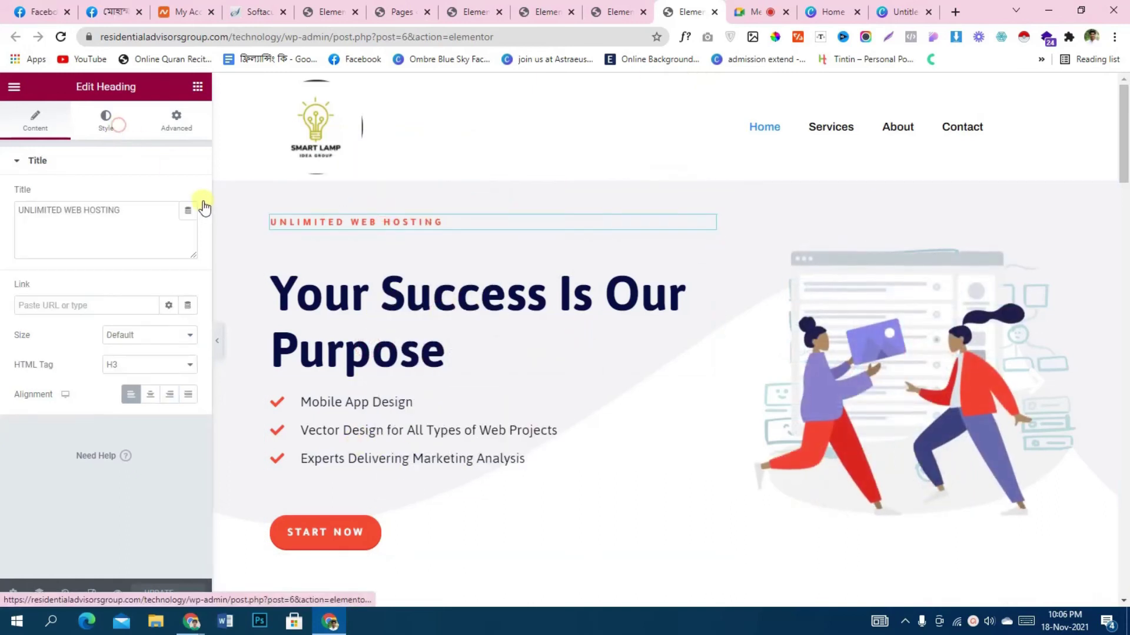
left_click(188, 196)
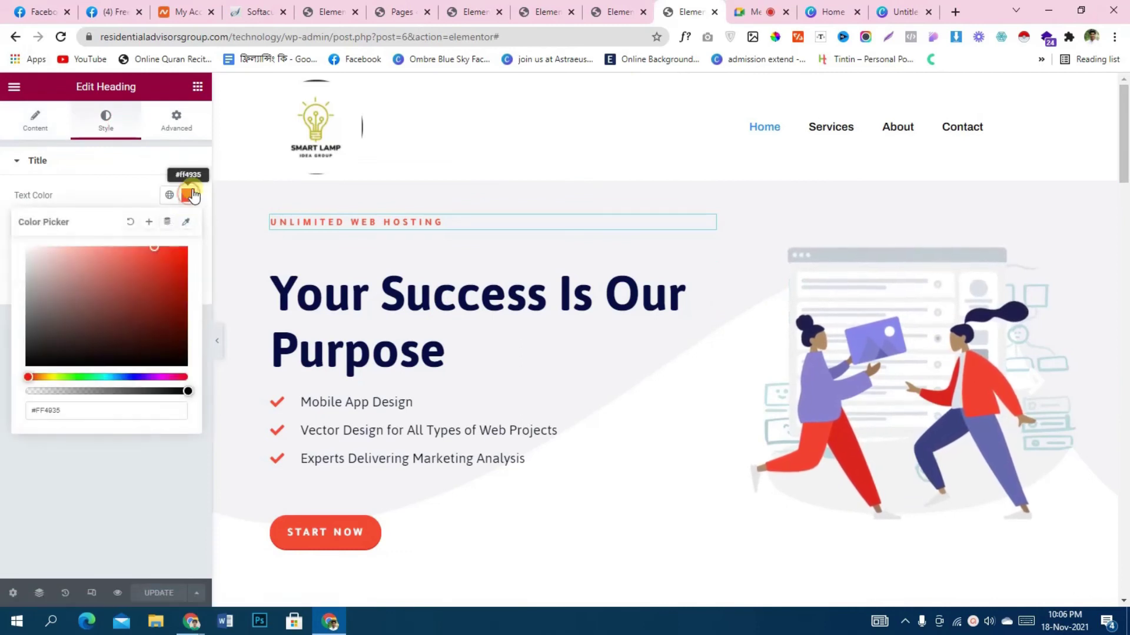
triple_click(86, 418)
key("ctrl+v")
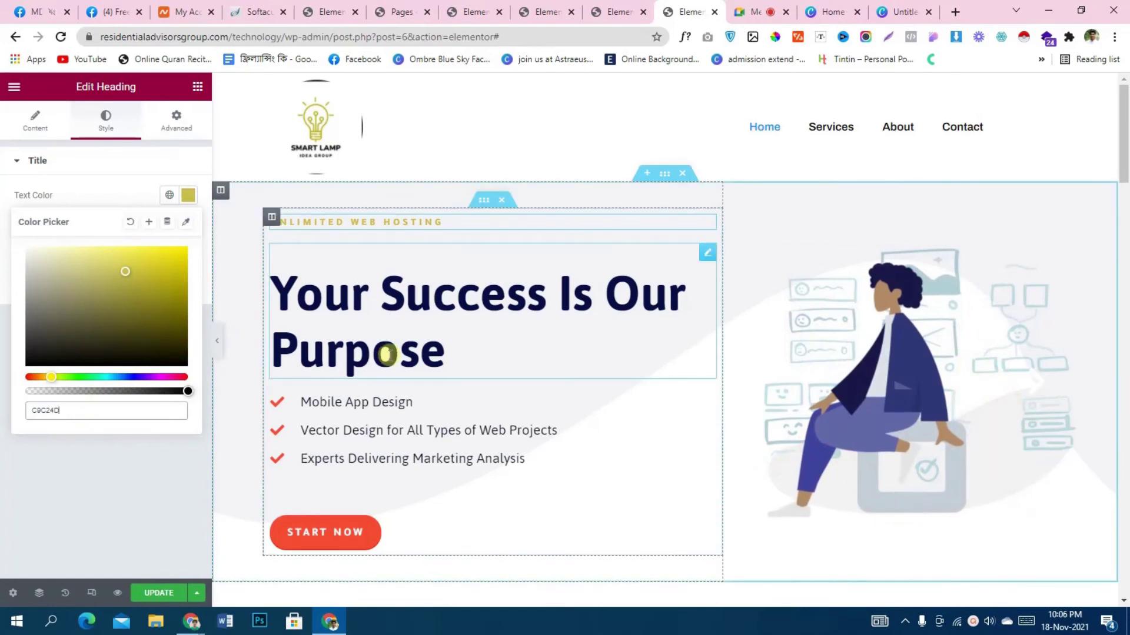
Set the START NOW button's normal background color to C9C24D and update the Home page
left_click(310, 531)
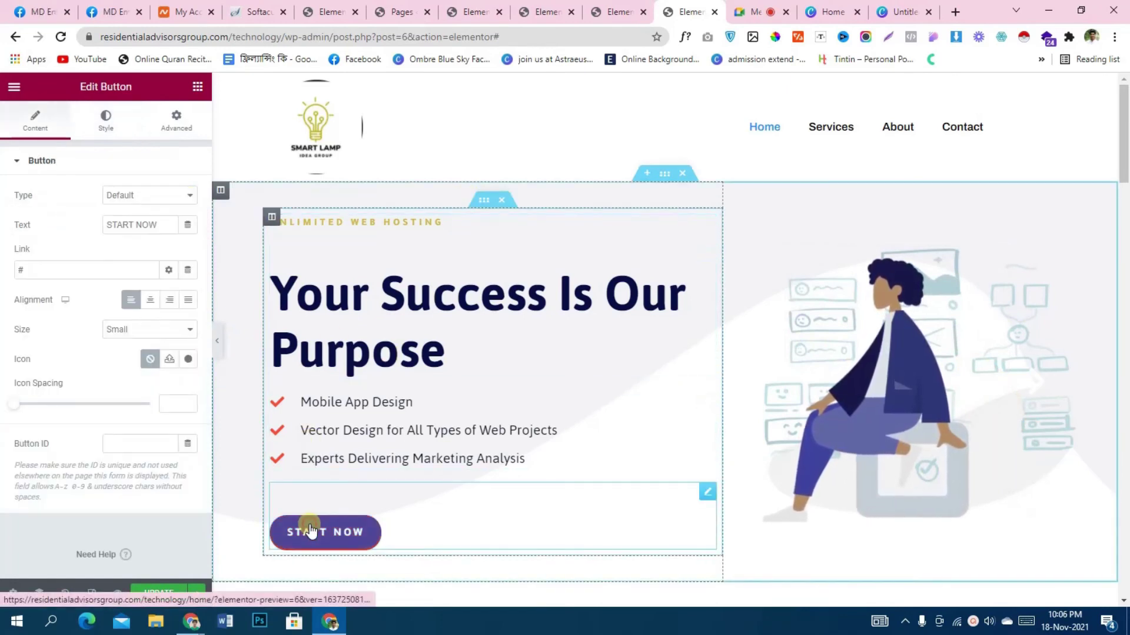
left_click(106, 121)
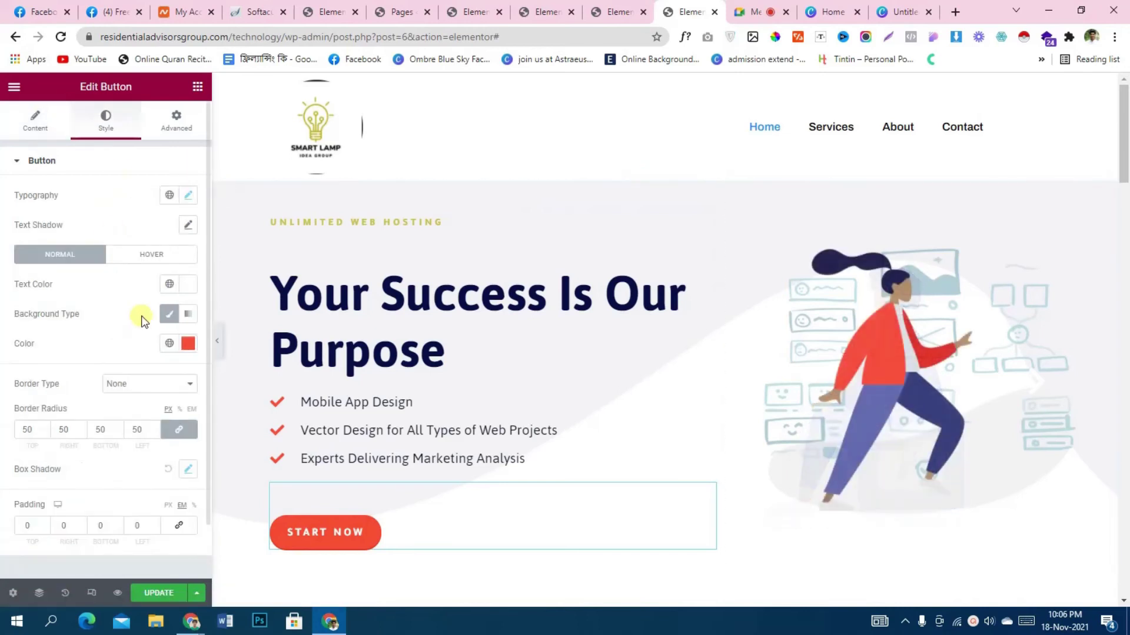
left_click(188, 342)
key("ctrl+v")
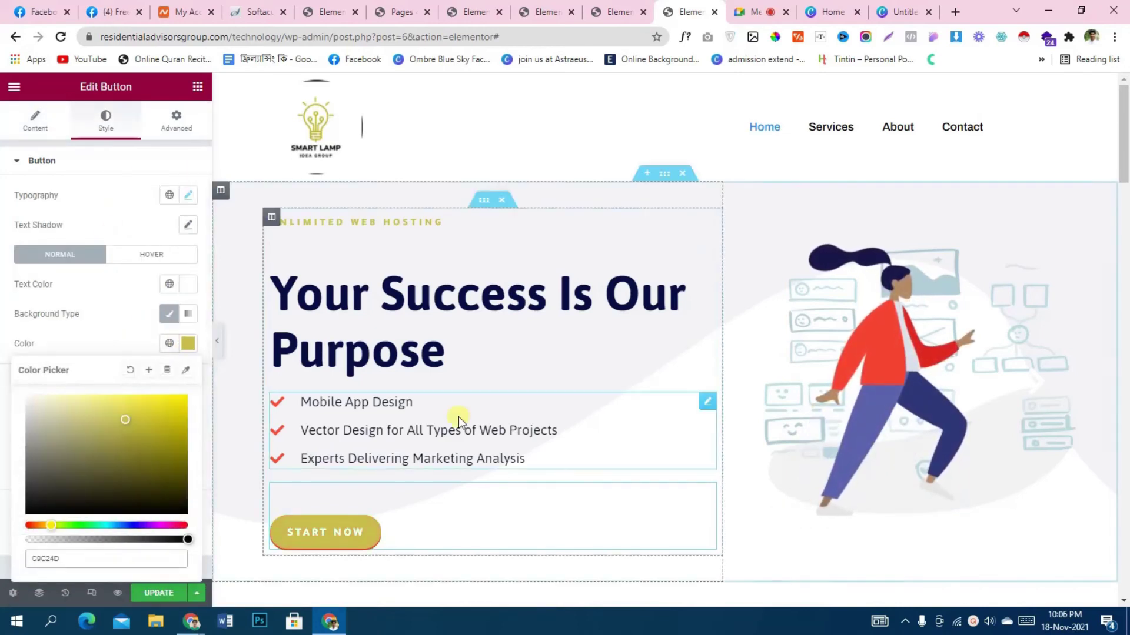
left_click(154, 593)
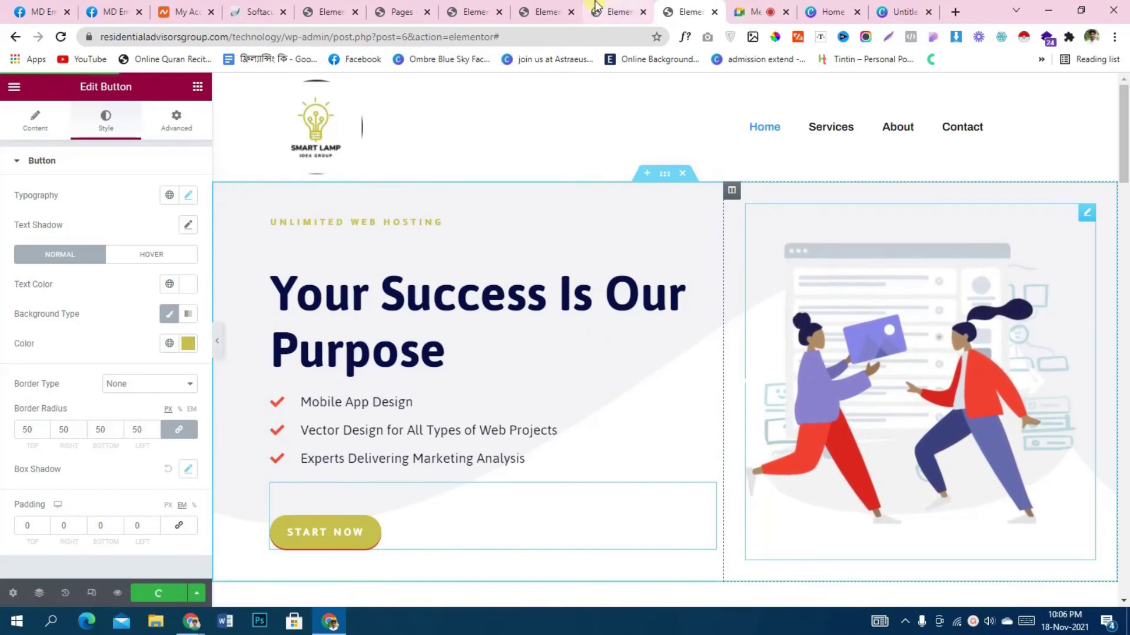
Look over the top of the About page and update the Contact page
left_click(538, 11)
scroll(542, 235, "up", 10)
scroll(542, 234, "up", 15)
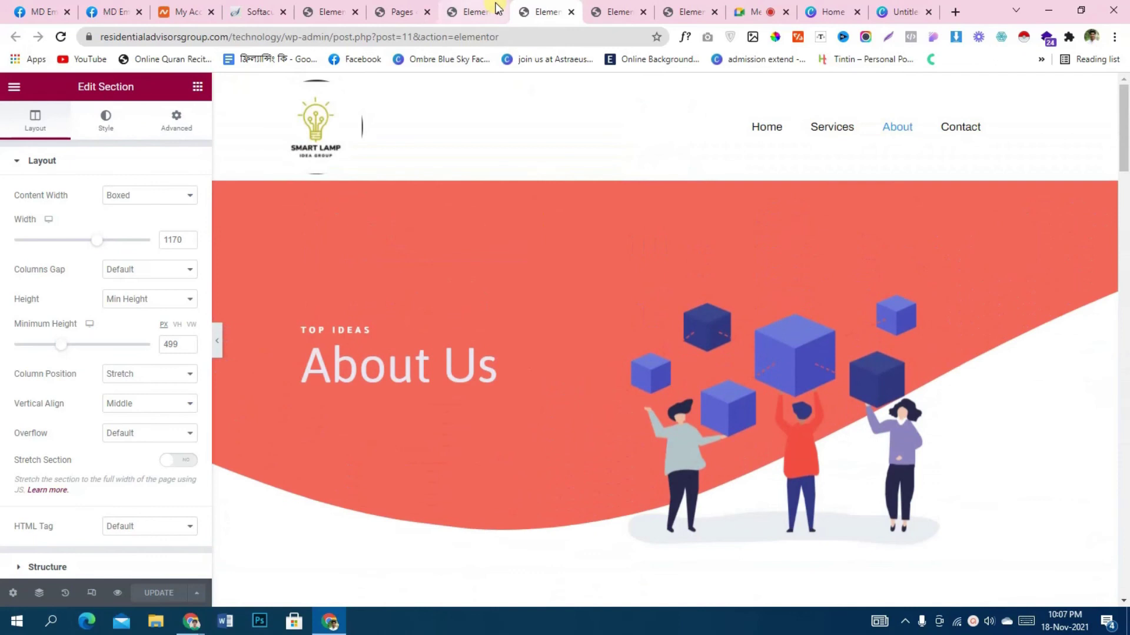
left_click(475, 11)
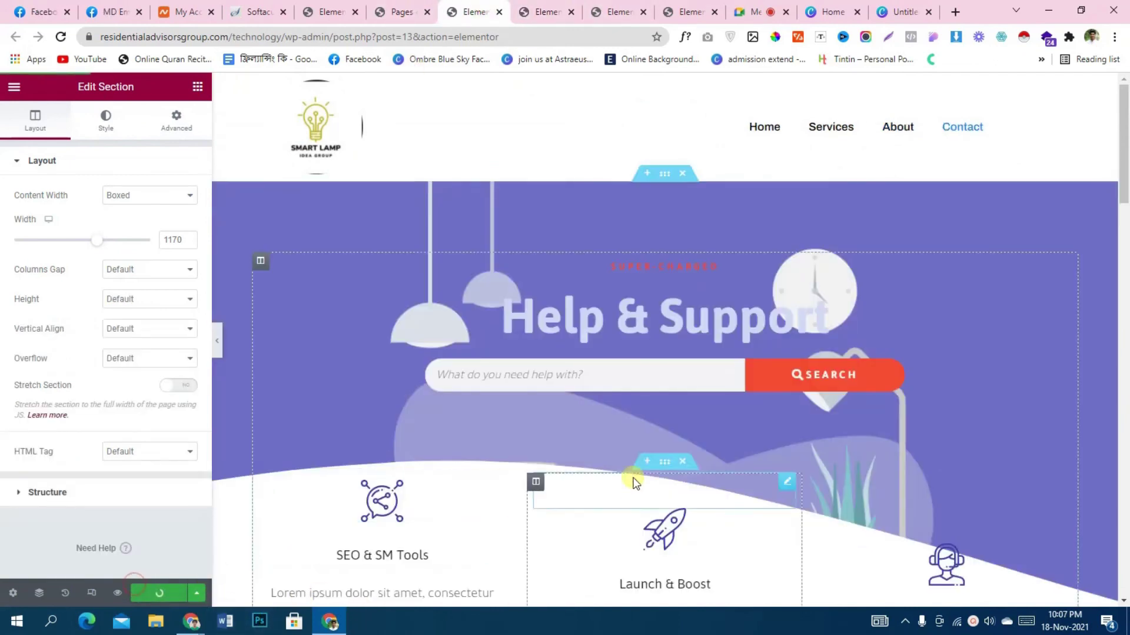
left_click(587, 375)
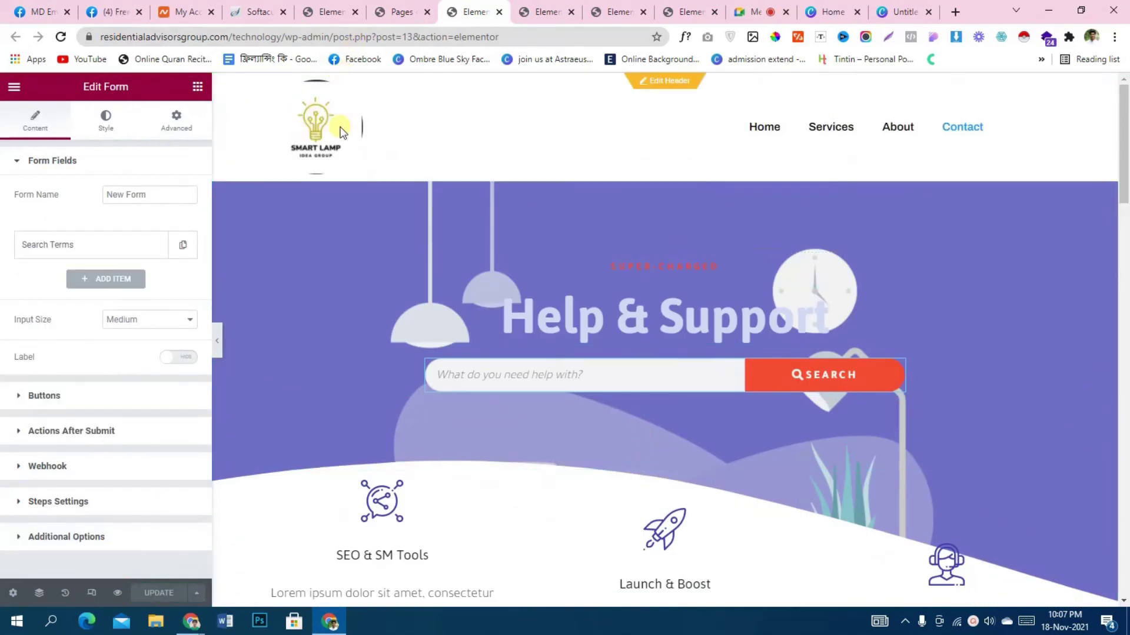
Open the site header for editing and link its logo image to a custom URL using the Site URL dynamic tag
left_click(642, 83)
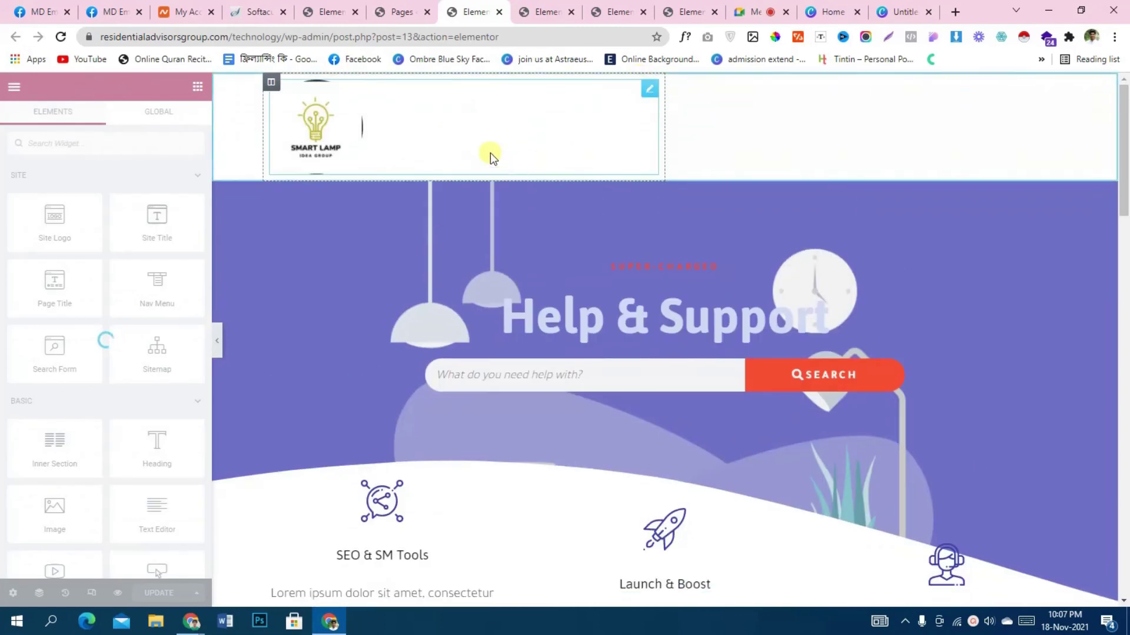
left_click(346, 130)
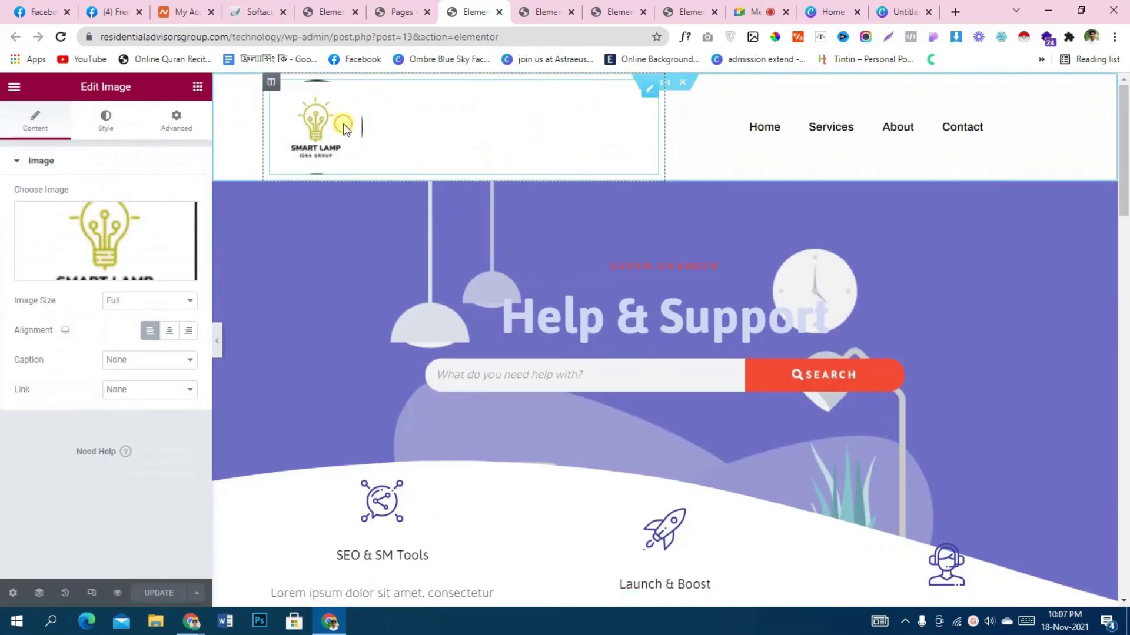
left_click(134, 388)
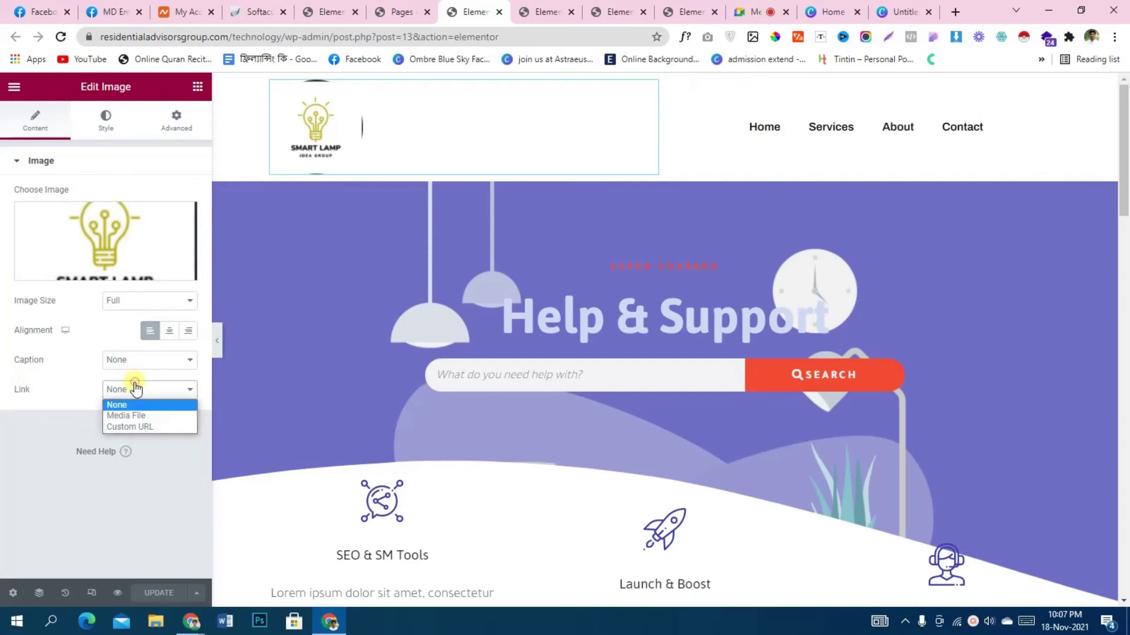
left_click(155, 427)
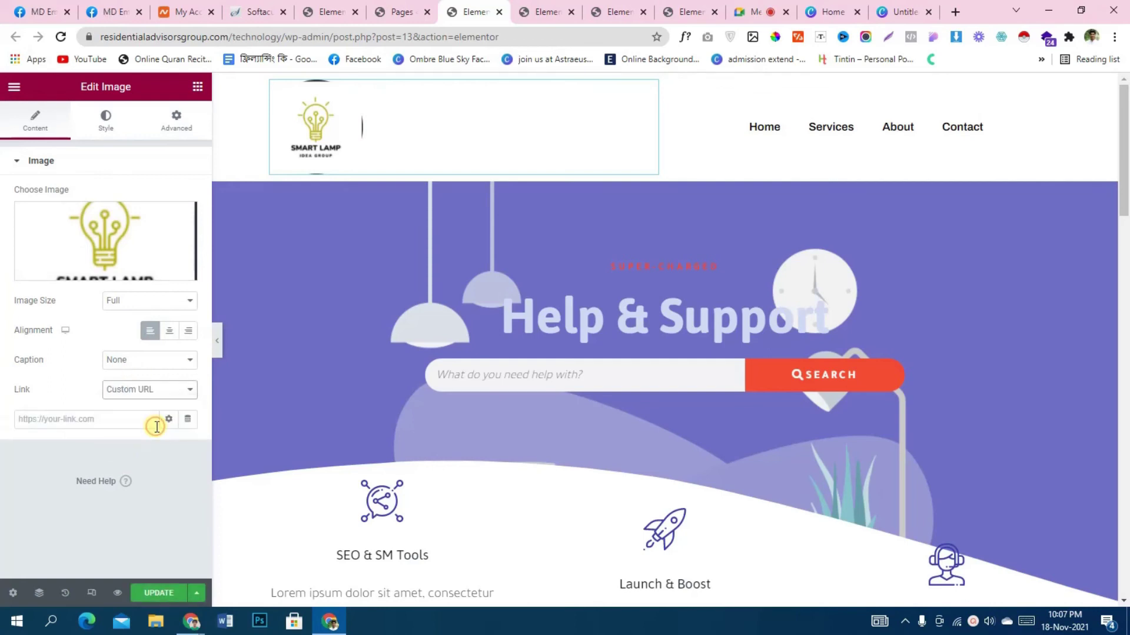
left_click(186, 422)
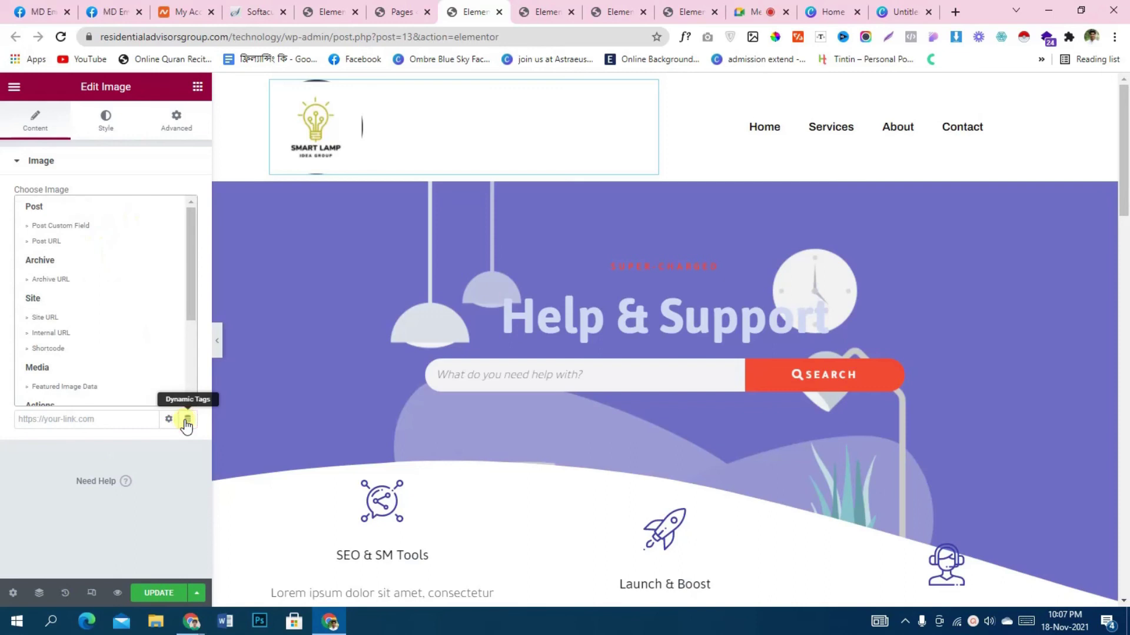
left_click(59, 318)
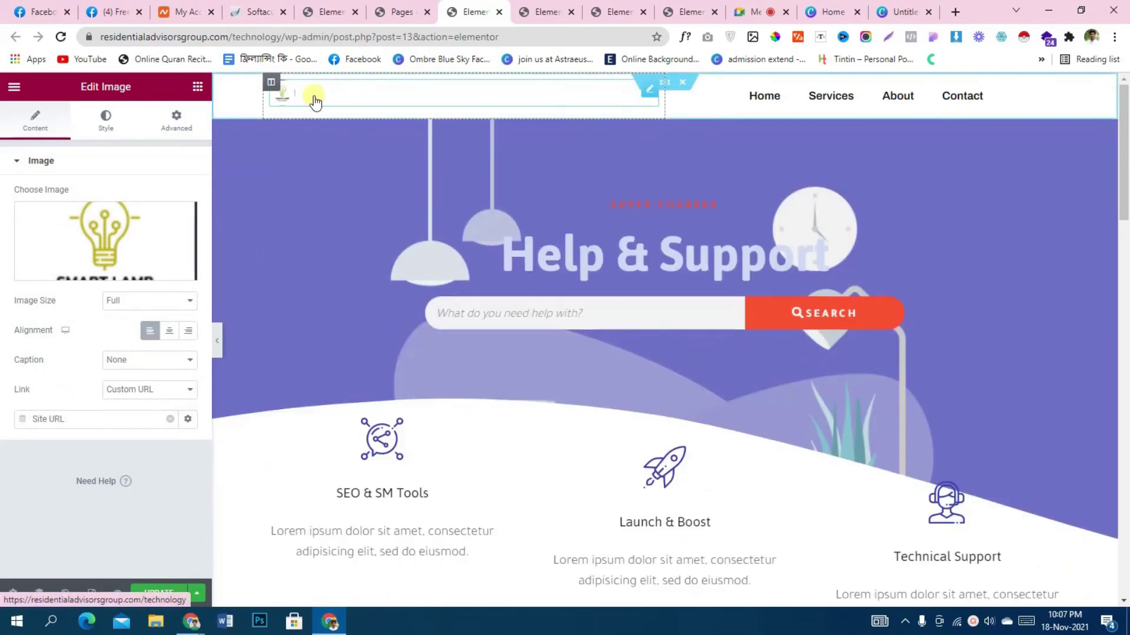
Set the header logo's width to 67% and update the header
left_click(104, 119)
left_click_drag(45, 214, 106, 219)
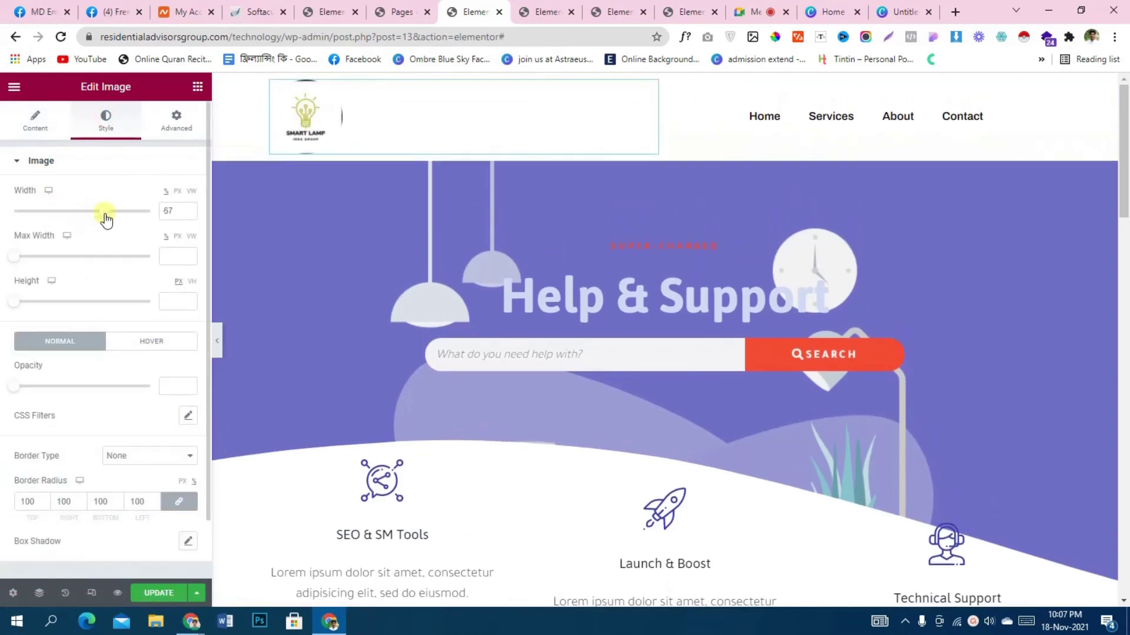
left_click(158, 593)
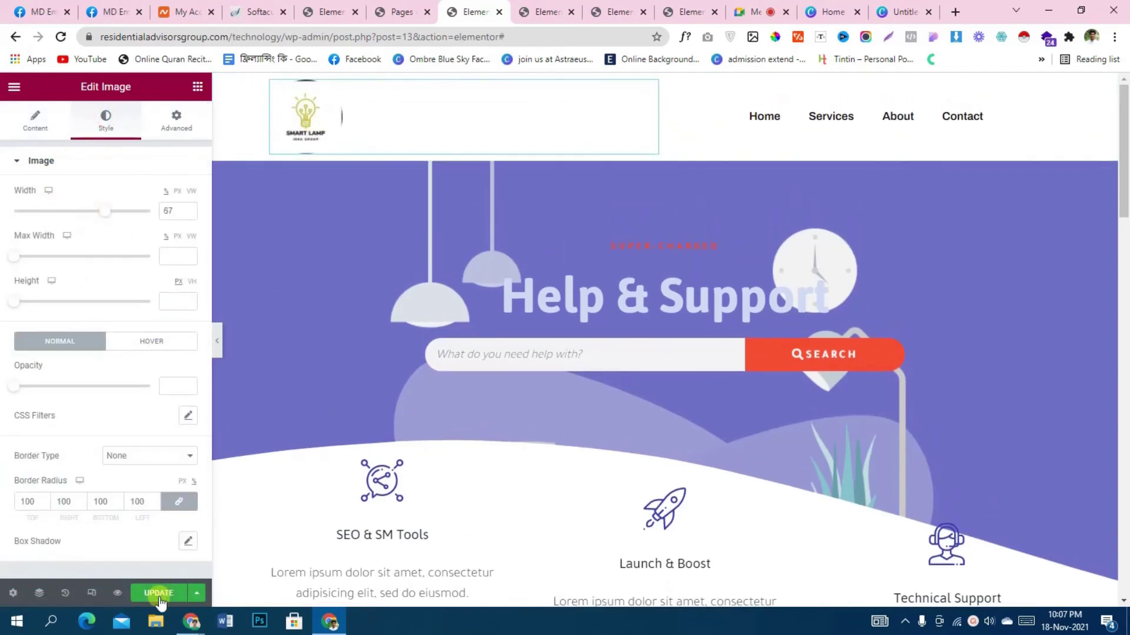
Open the WordPress General Settings and change the site title to "Technology World"
left_click(398, 7)
left_click(326, 12)
left_click(400, 12)
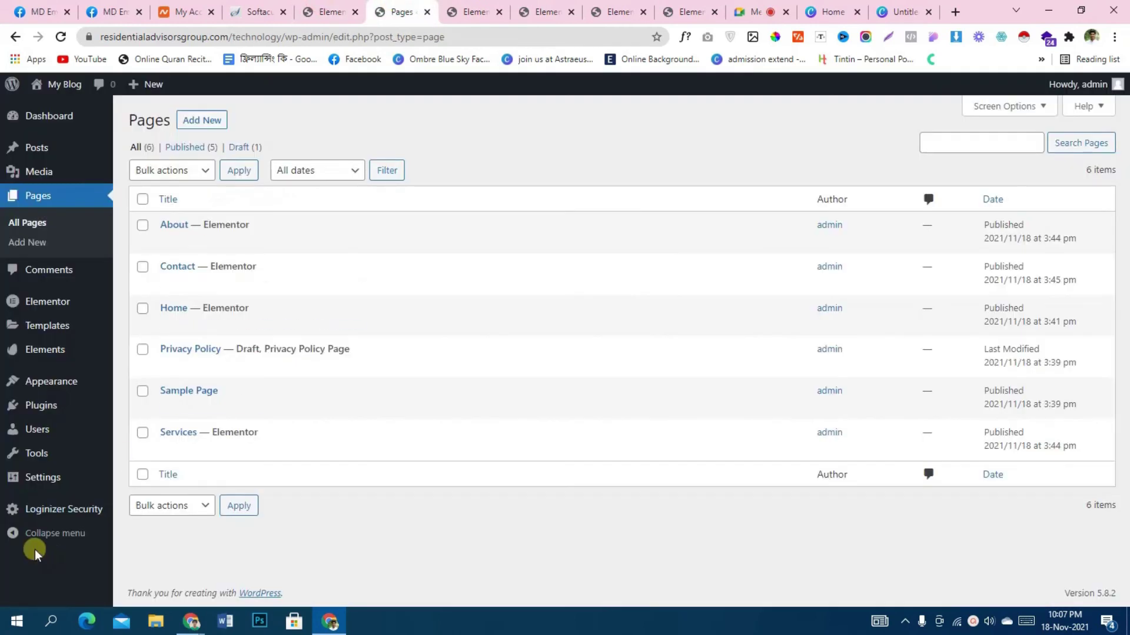
mouse_move(88, 471)
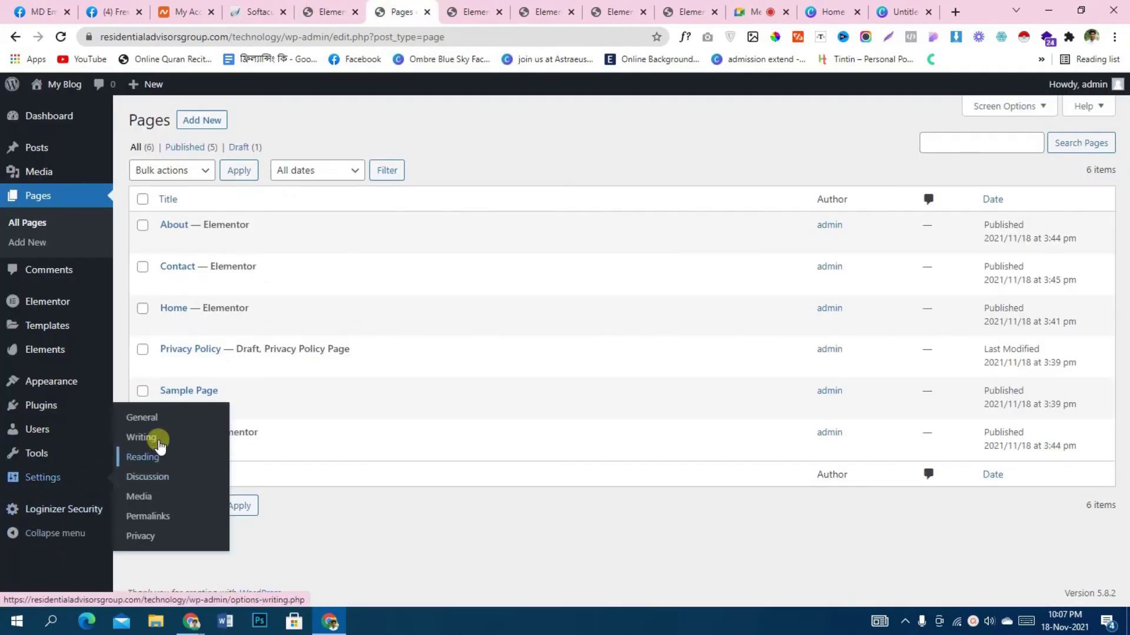
left_click(146, 420)
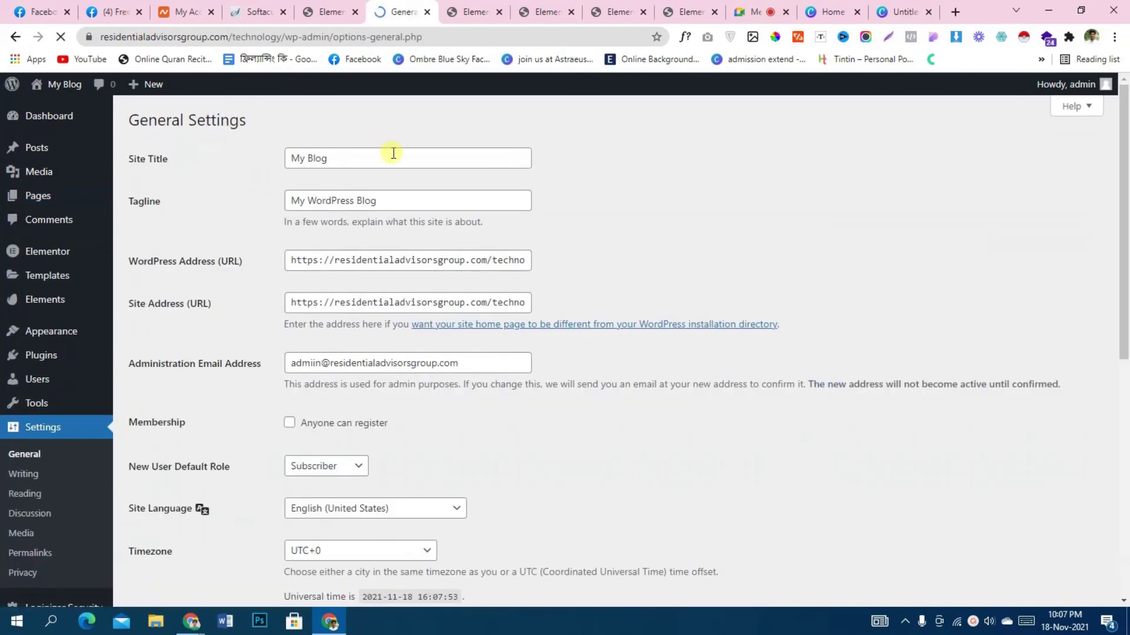
left_click_drag(393, 153, 215, 148)
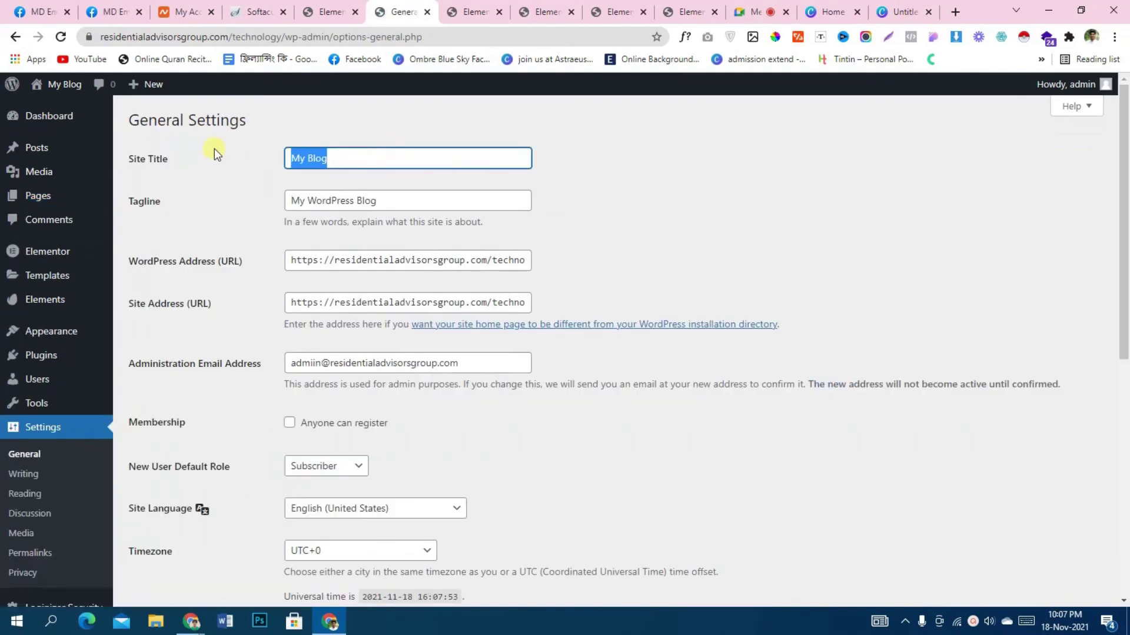
type("Technology World")
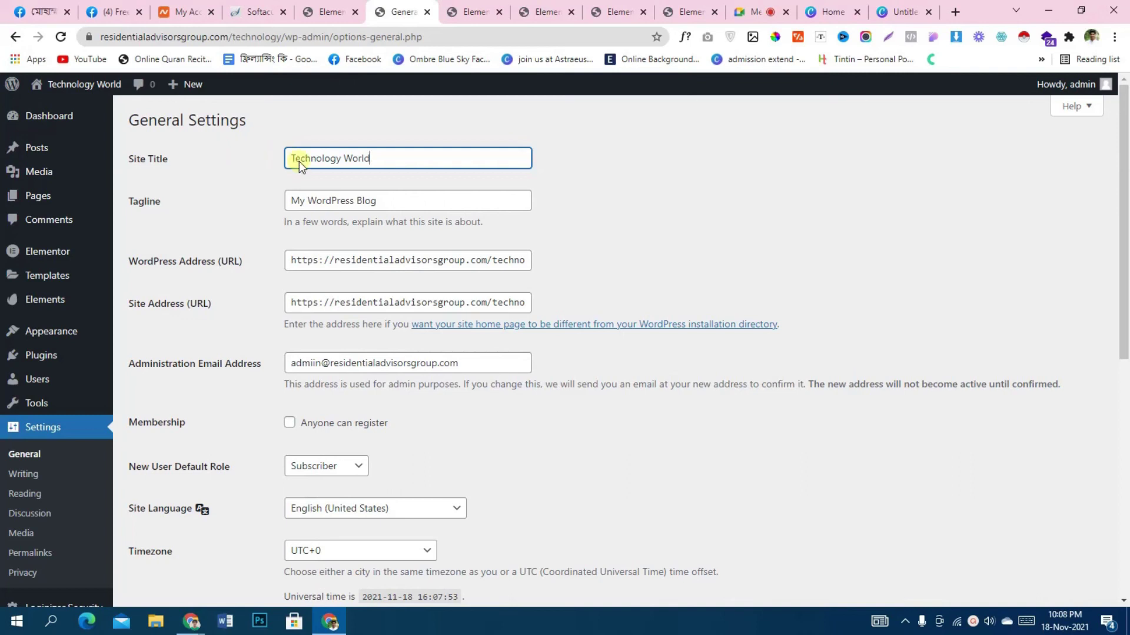
Change the site tagline to "NEW INOVASION" and save the general settings
left_click_drag(404, 203, 197, 201)
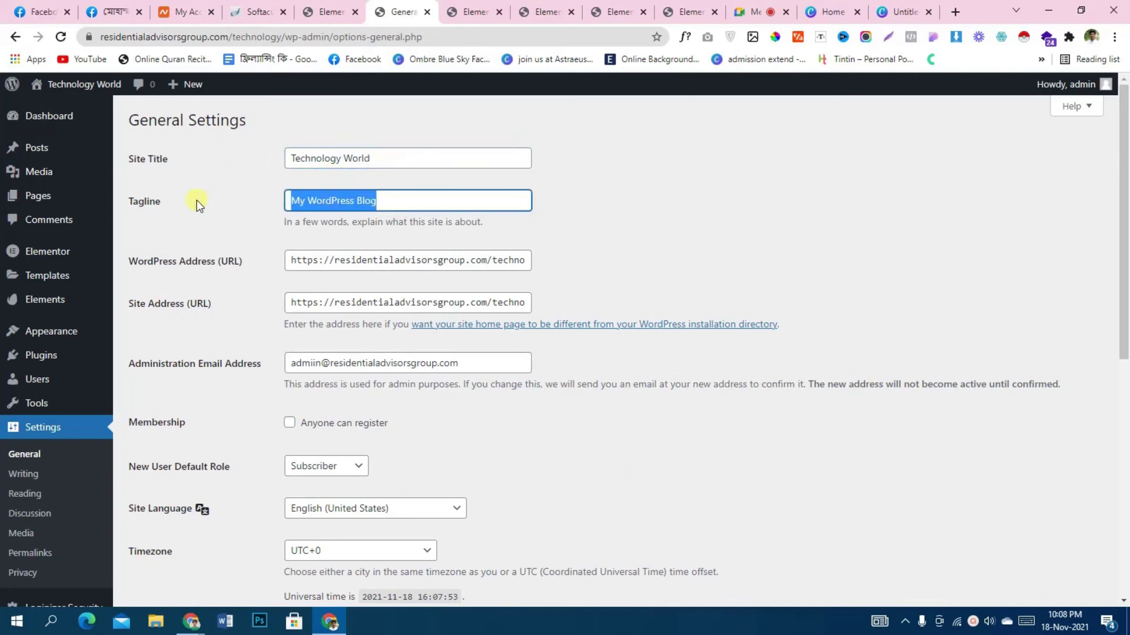
type("NEW INOVASION")
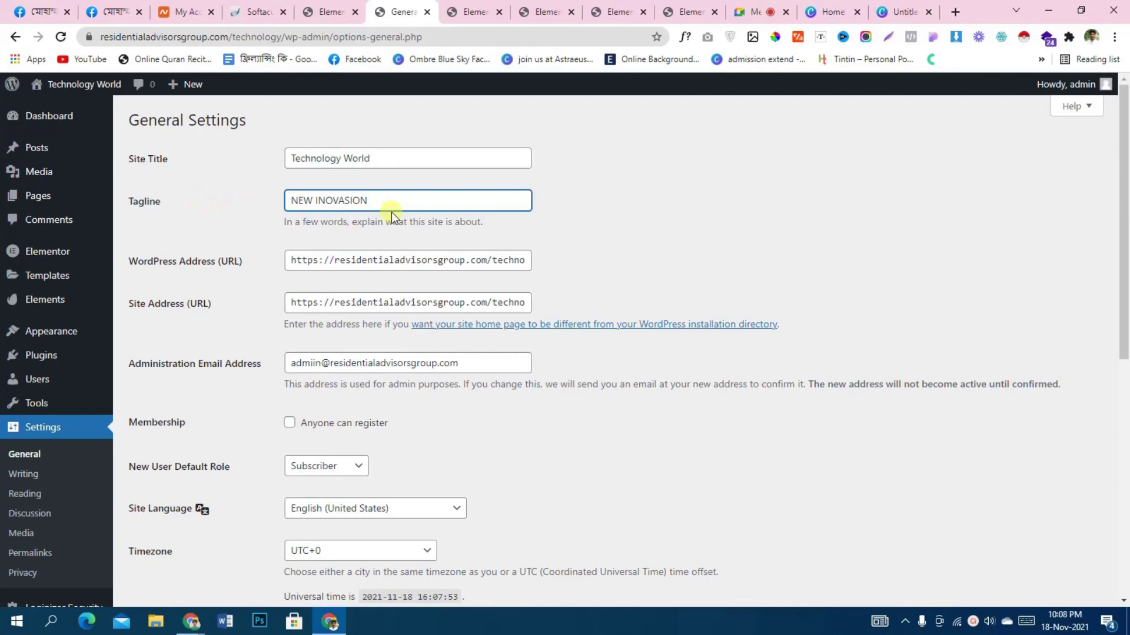
scroll(391, 213, "down", 3)
scroll(247, 529, "down", 5)
left_click(168, 538)
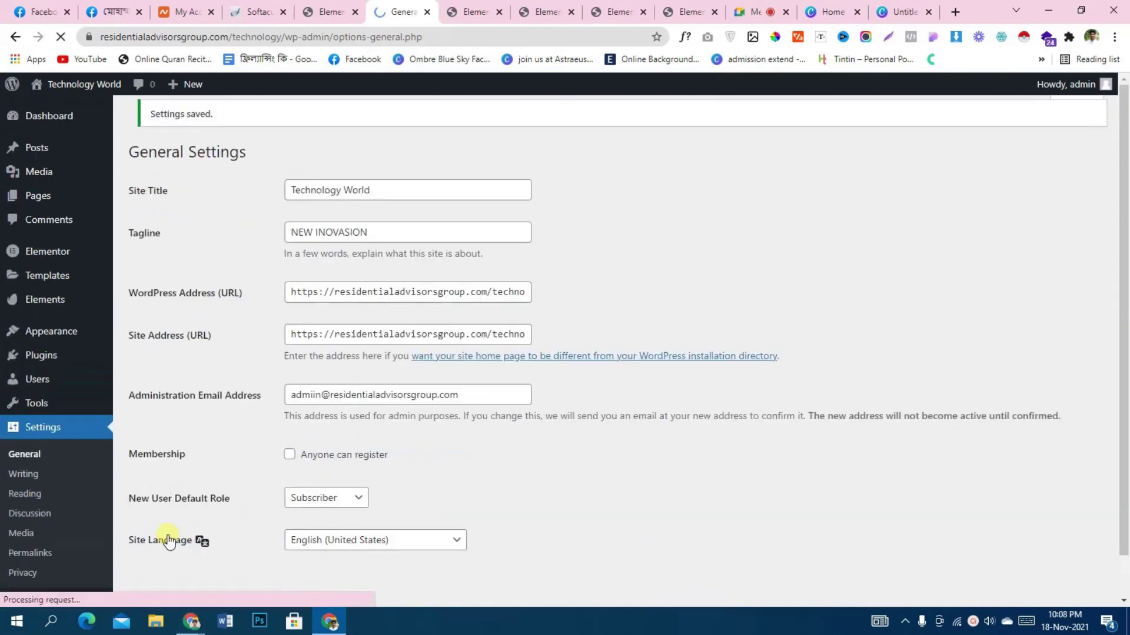
In the Reading Settings, make the homepage display the static page Home and save the changes
left_click(43, 496)
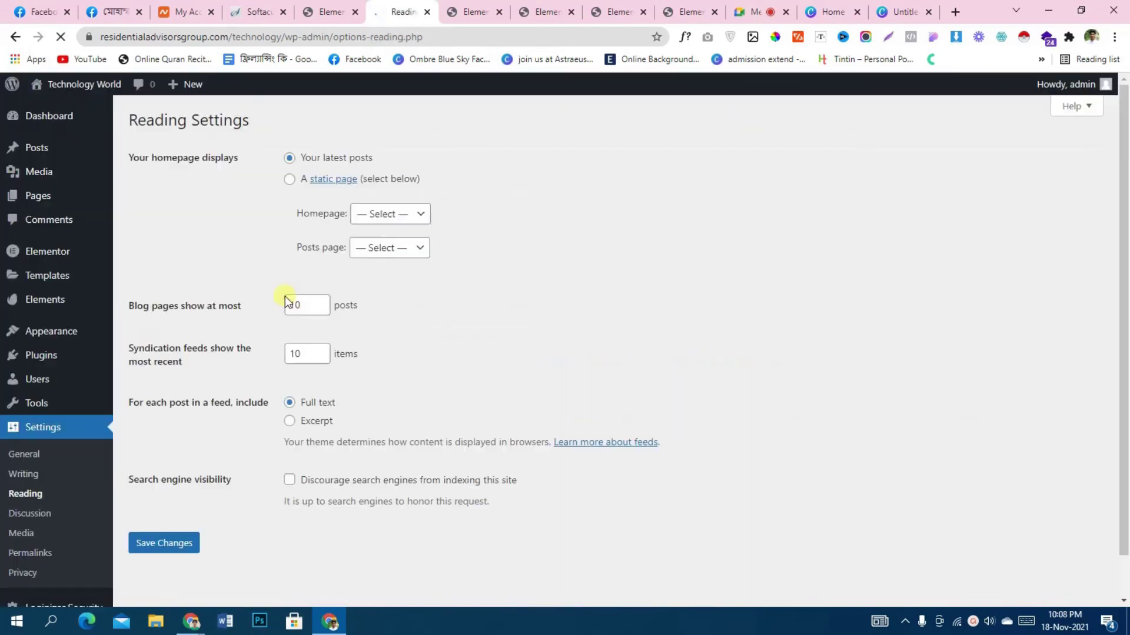
left_click(289, 179)
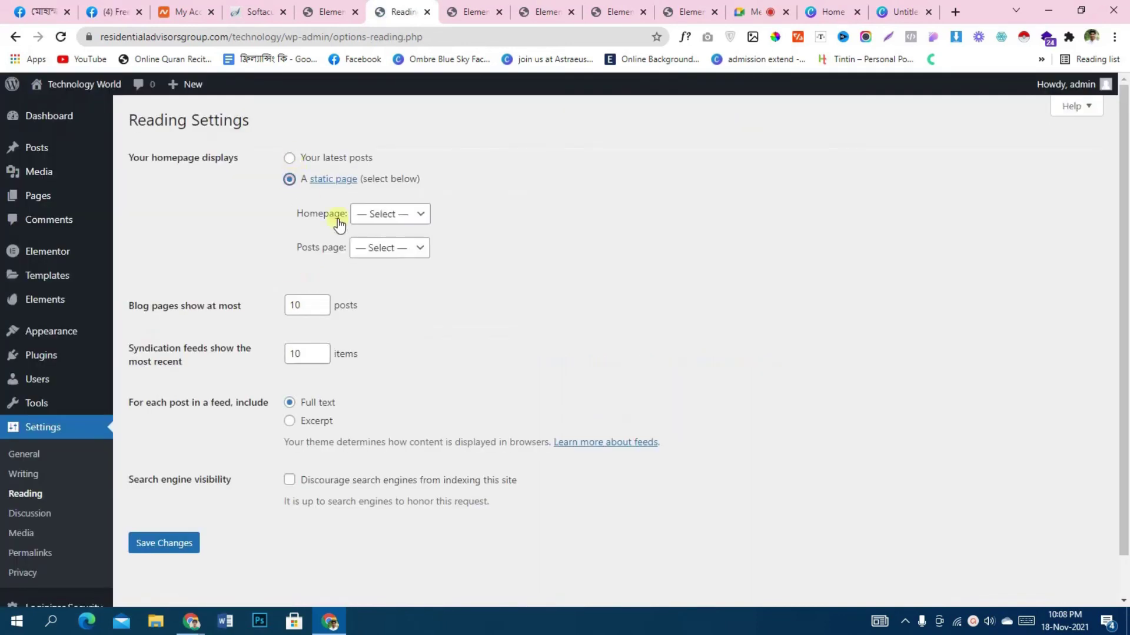
left_click(383, 218)
left_click(396, 277)
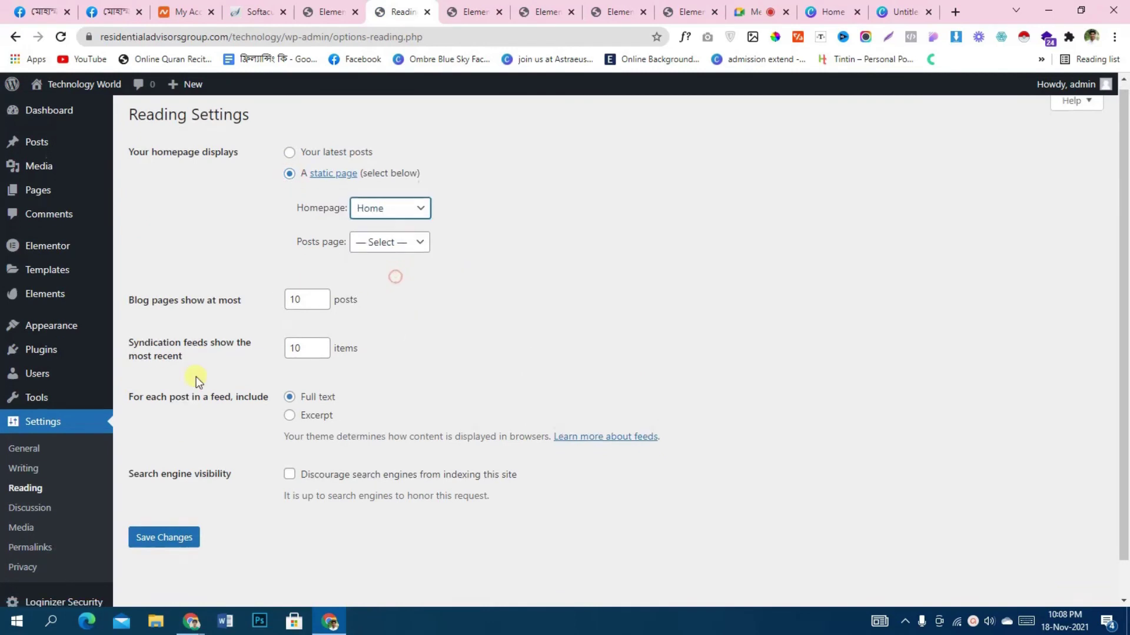
scroll(188, 400, "down", 1)
left_click(157, 500)
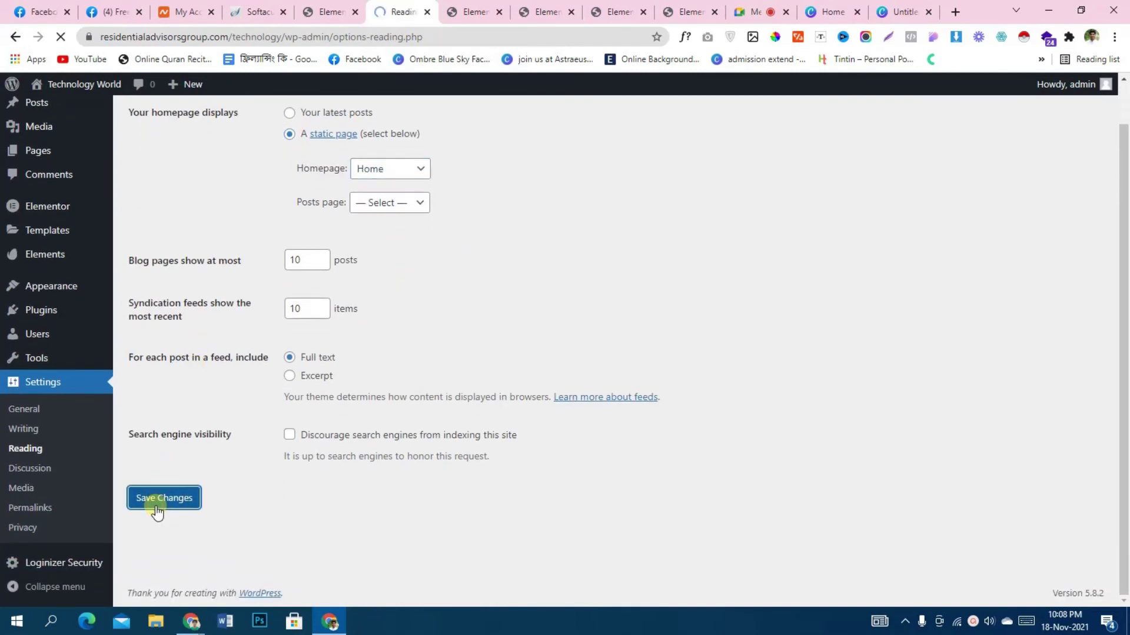
Set the permalink structure to Post name and save the permalink settings
left_click(38, 558)
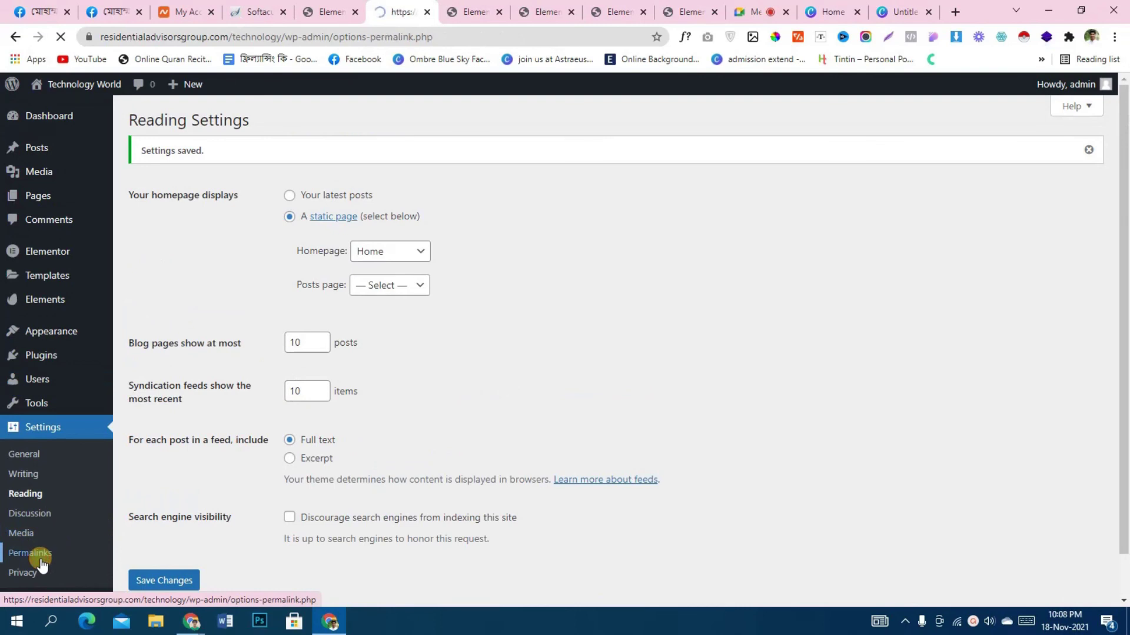
scroll(149, 338, "down", 1)
left_click(138, 323)
scroll(159, 412, "down", 1)
left_click(165, 535)
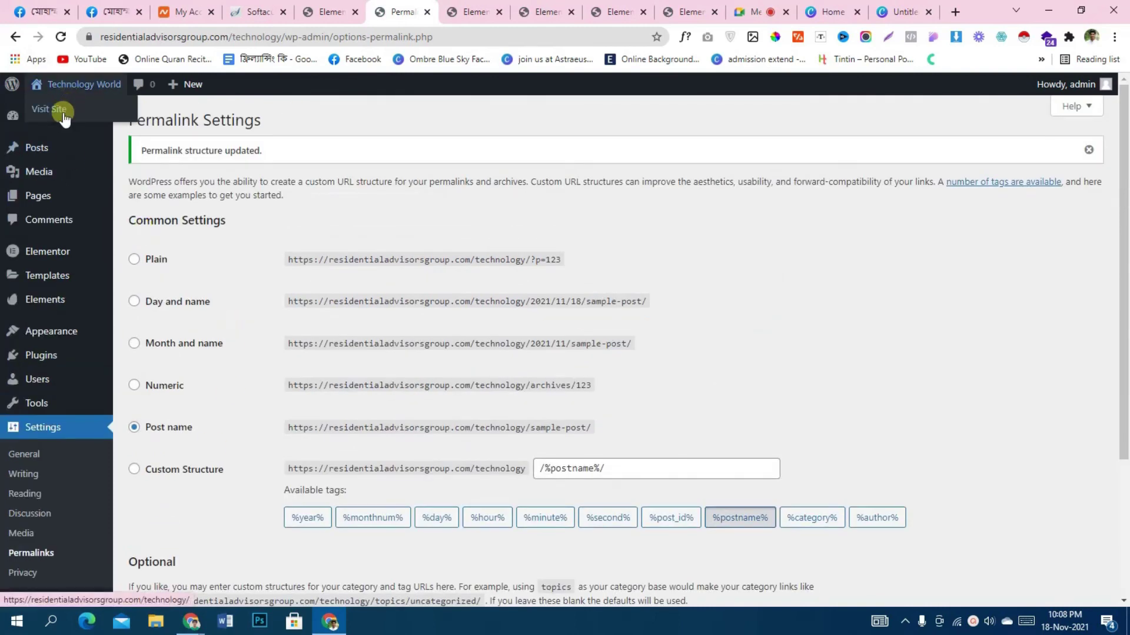
Open the live site in a new tab and review the homepage from the hero down to the FAQ section
middle_click(63, 107)
left_click(445, 12)
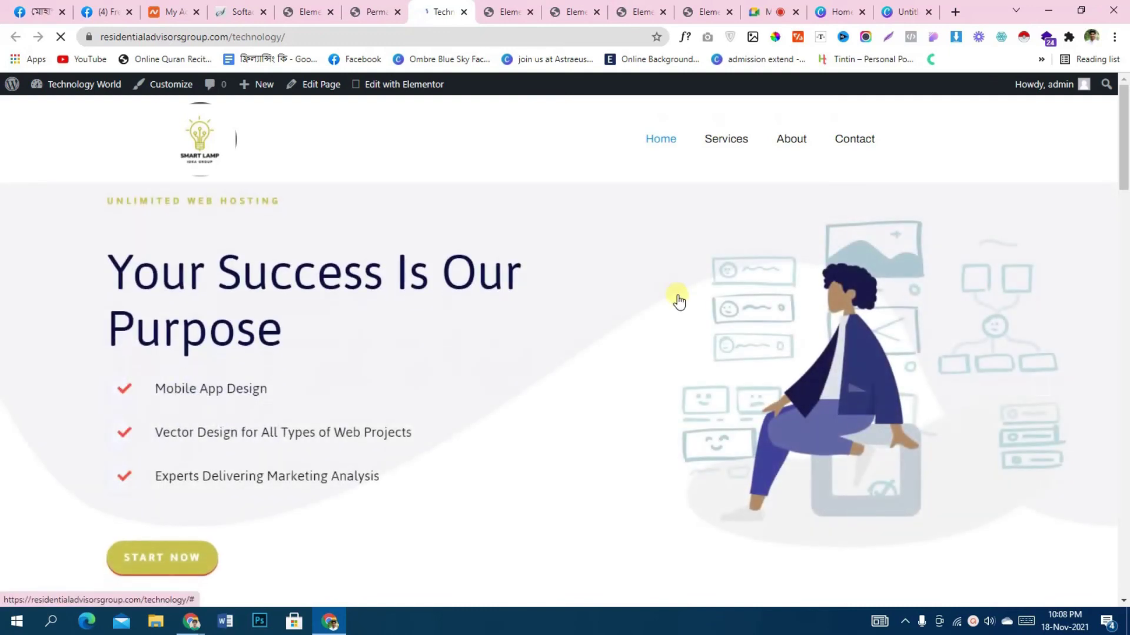
scroll(678, 300, "down", 5)
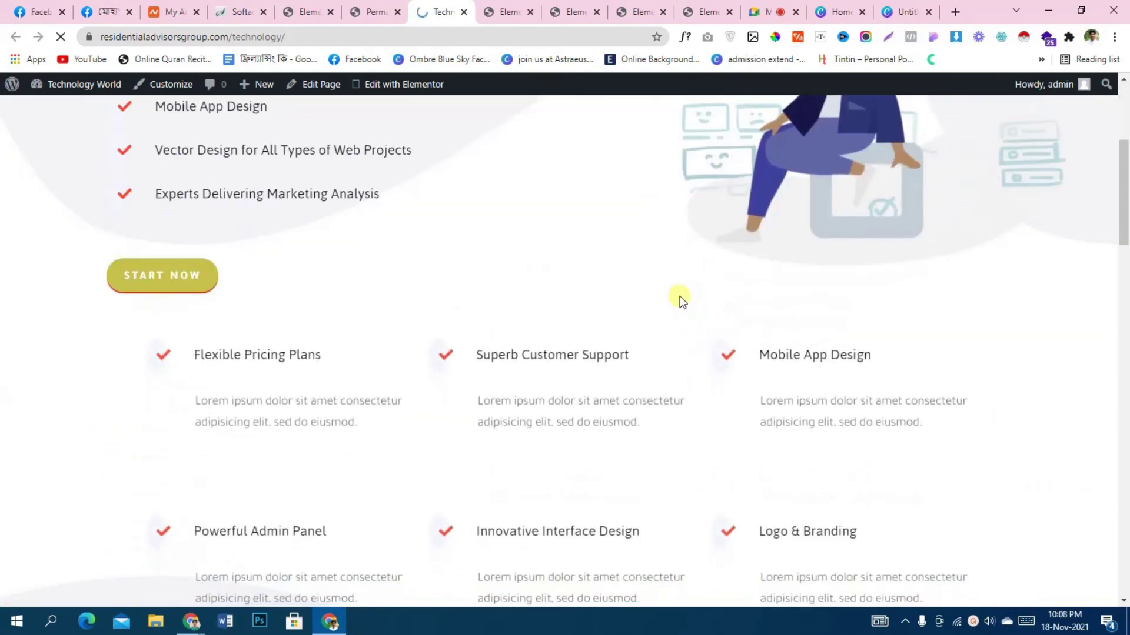
scroll(680, 297, "down", 10)
scroll(687, 302, "down", 10)
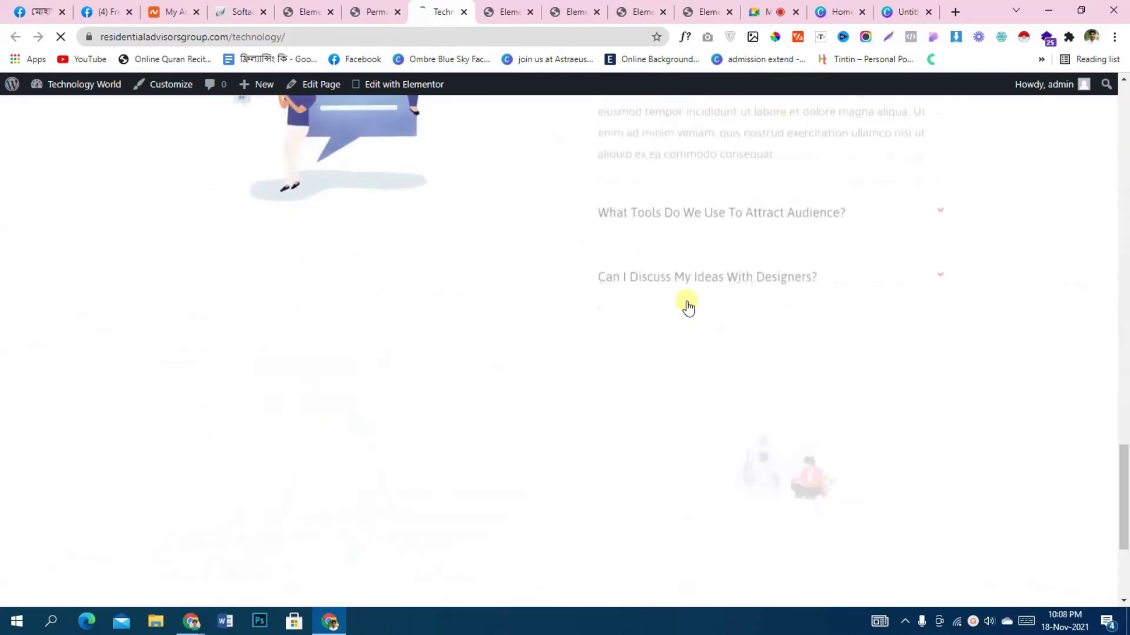
Review the lower sections of the live homepage around the FAQ and Legendary Support
scroll(689, 306, "up", 20)
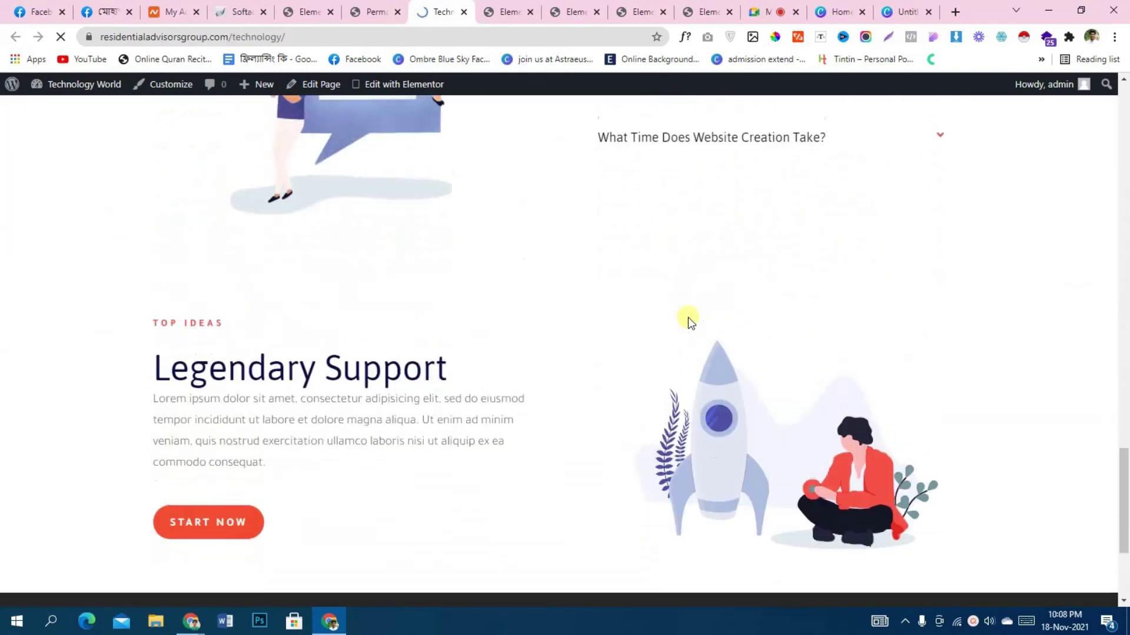
scroll(705, 335, "up", 5)
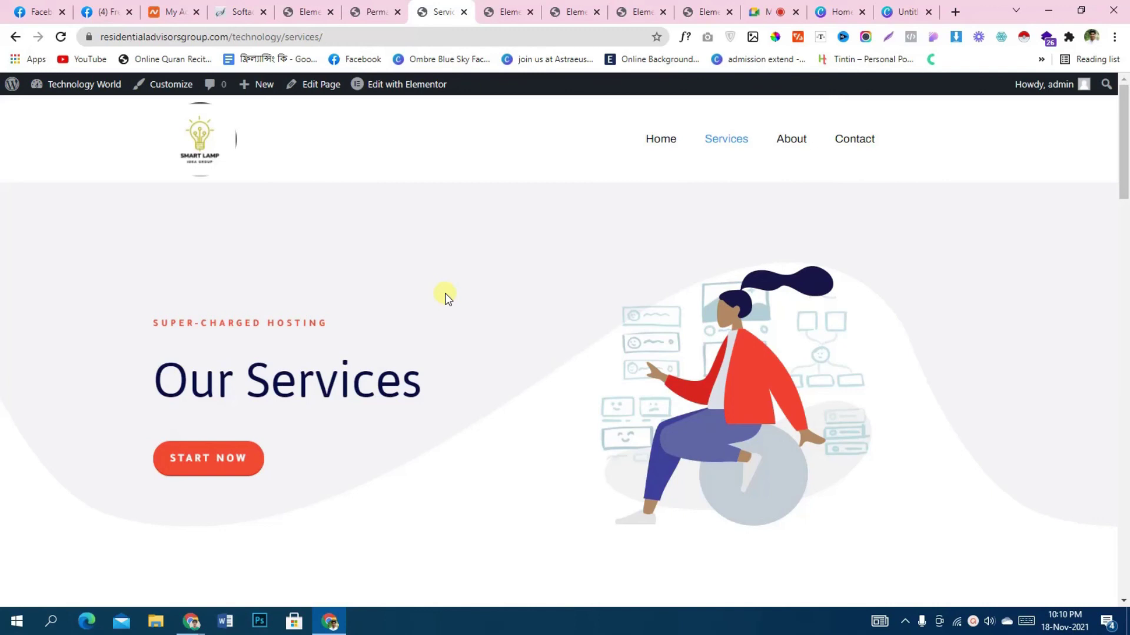
Revisit the Namecheap domain list, the Softaculous WordPress installation page and the site's WordPress permalink settings in their open browser pages
left_click(192, 11)
mouse_move(526, 273)
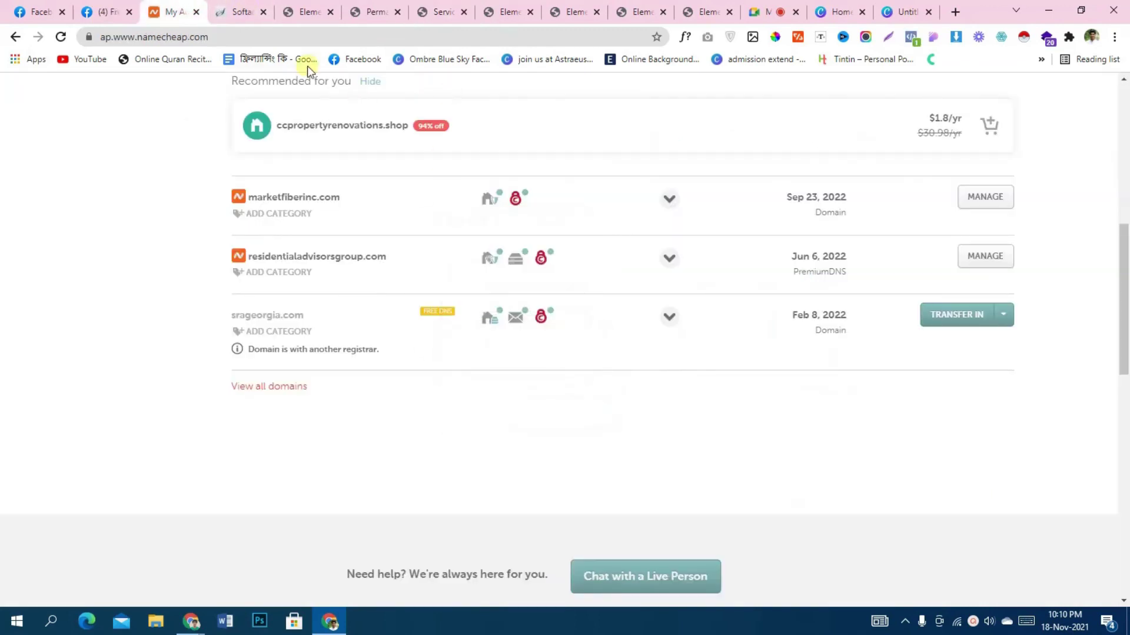
left_click(236, 6)
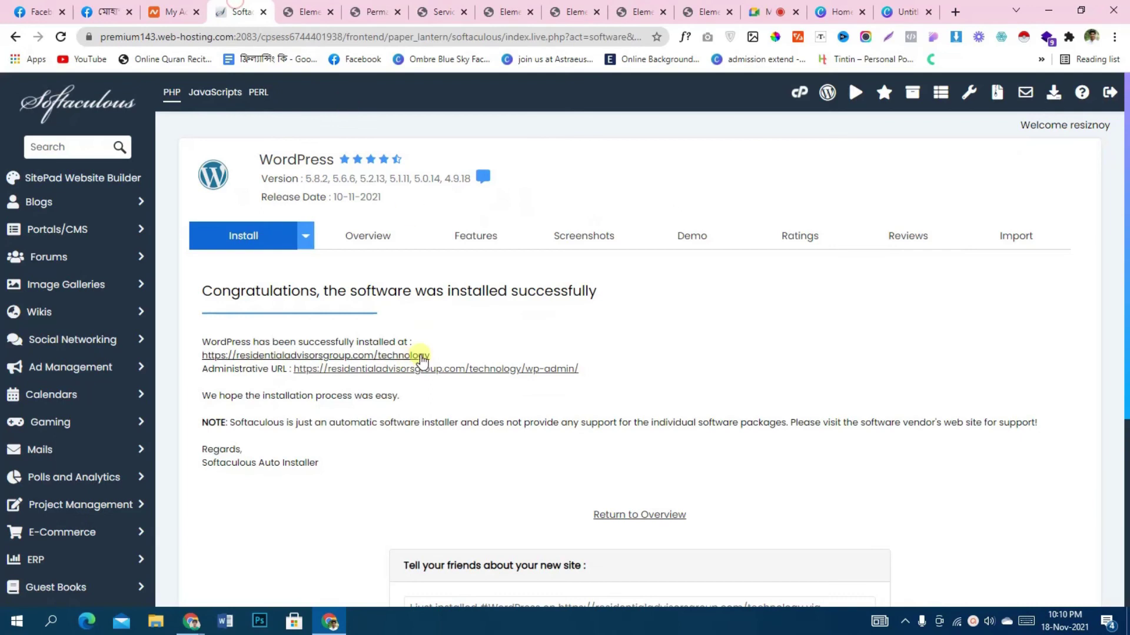
left_click(304, 6)
left_click(372, 9)
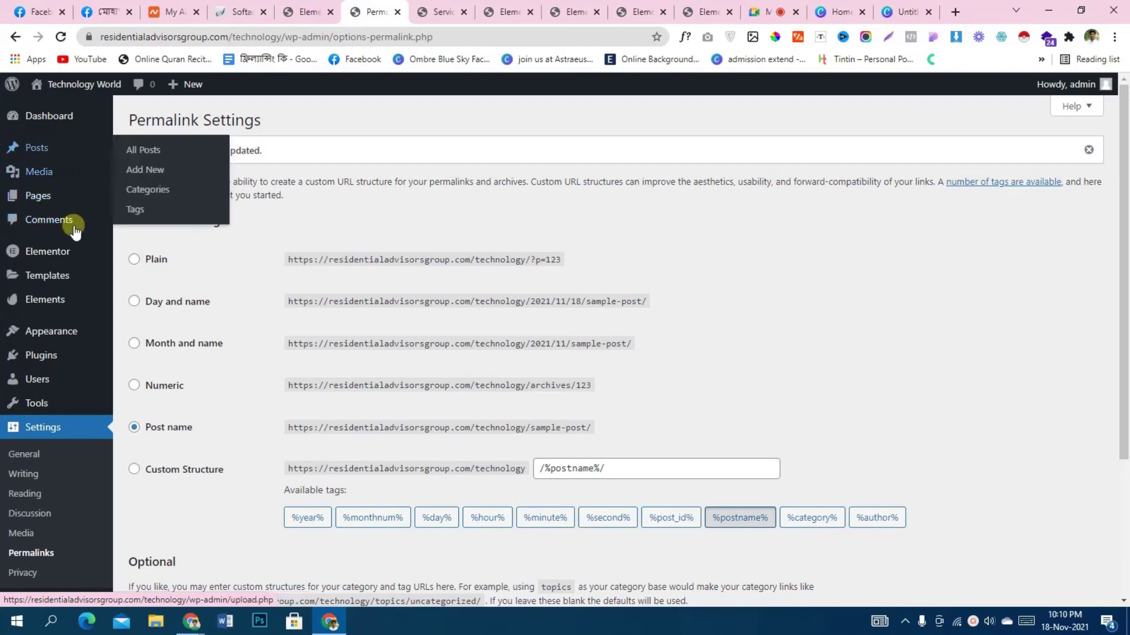
mouse_move(65, 380)
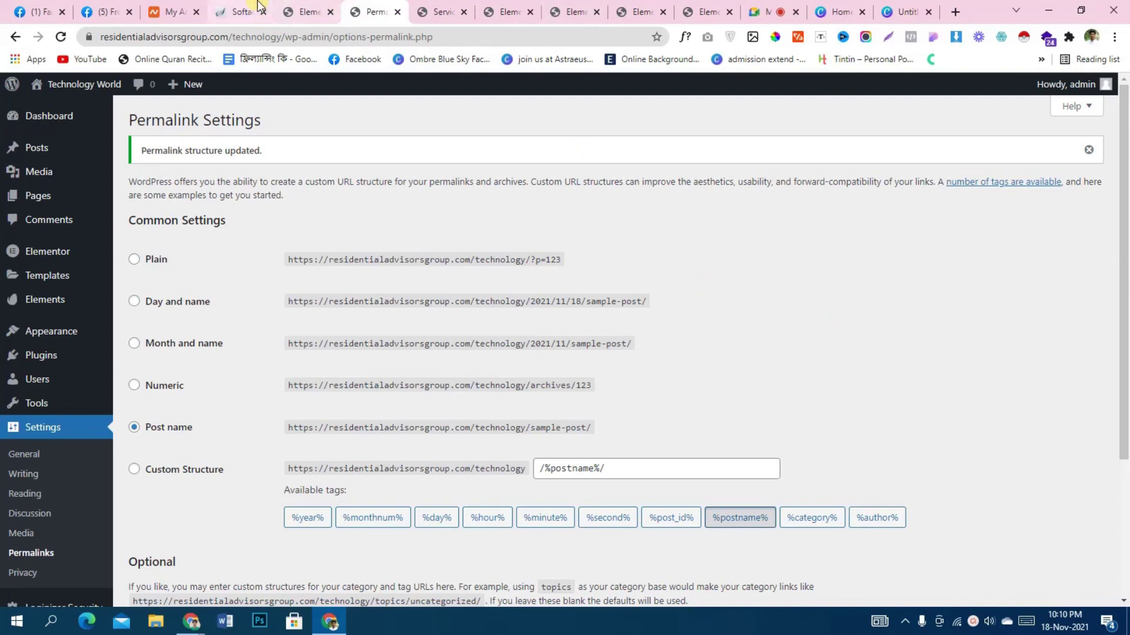
left_click(238, 11)
left_click(371, 7)
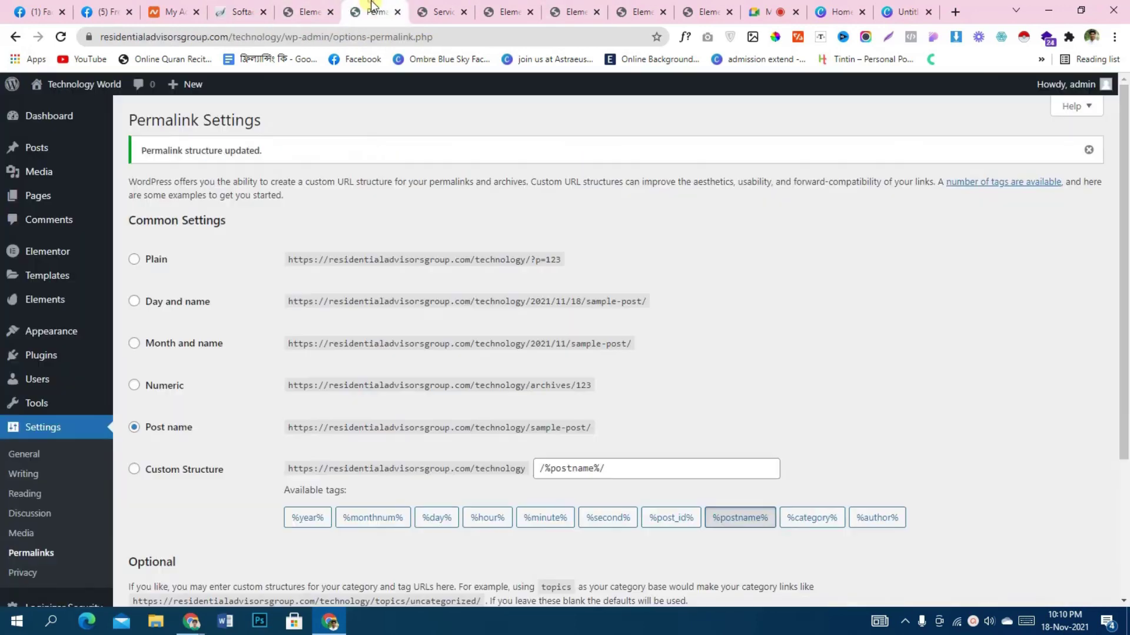
left_click(328, 8)
left_click(377, 7)
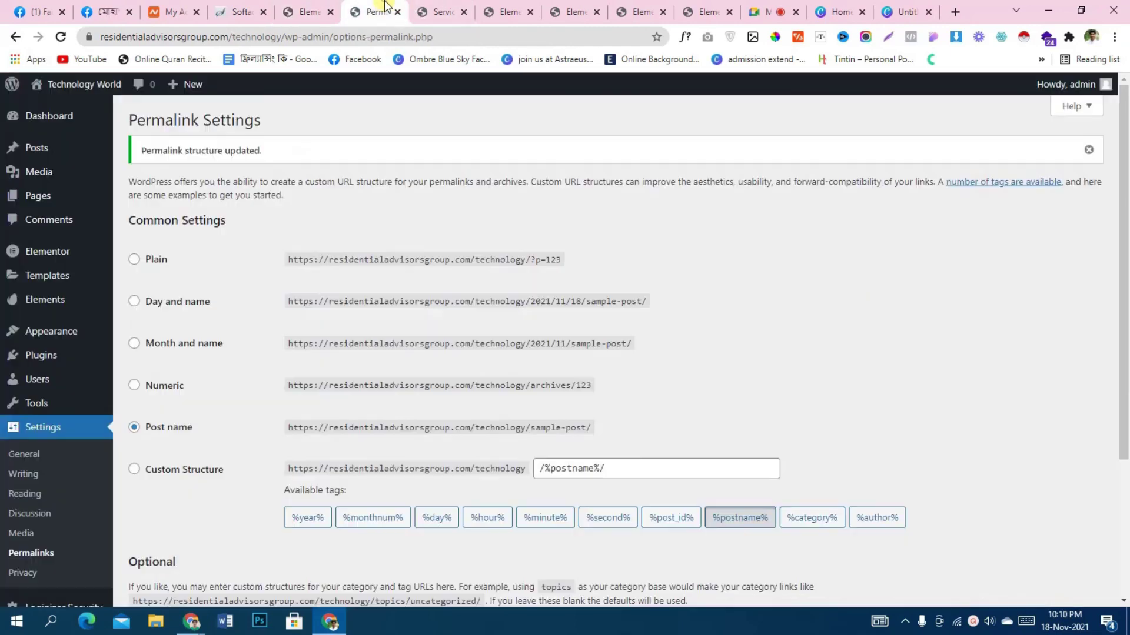